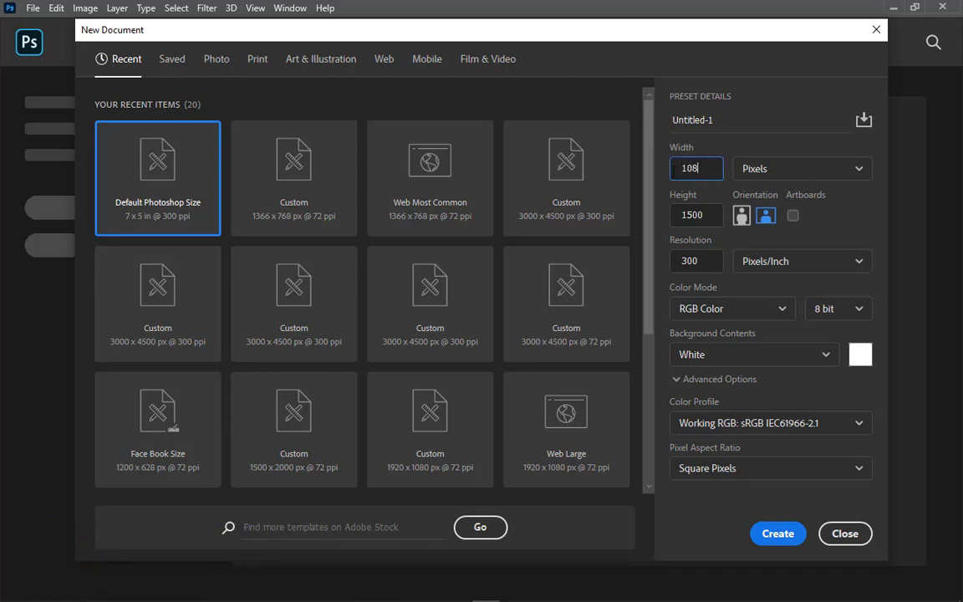
Create a new 1080 × 1080 pixel document with artboards enabled and a resolution of 72 pixels/inch
key("Tab")
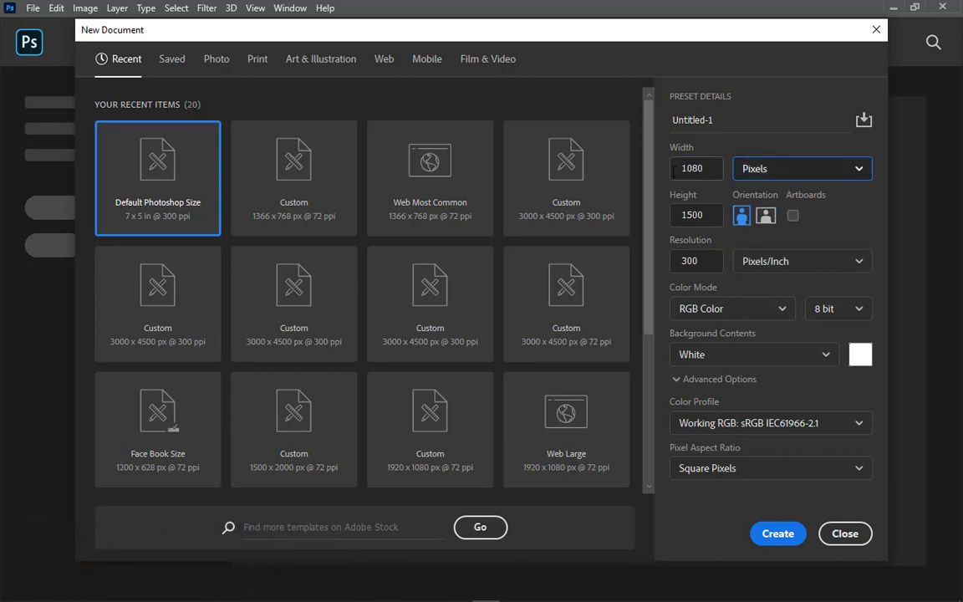
key("Tab")
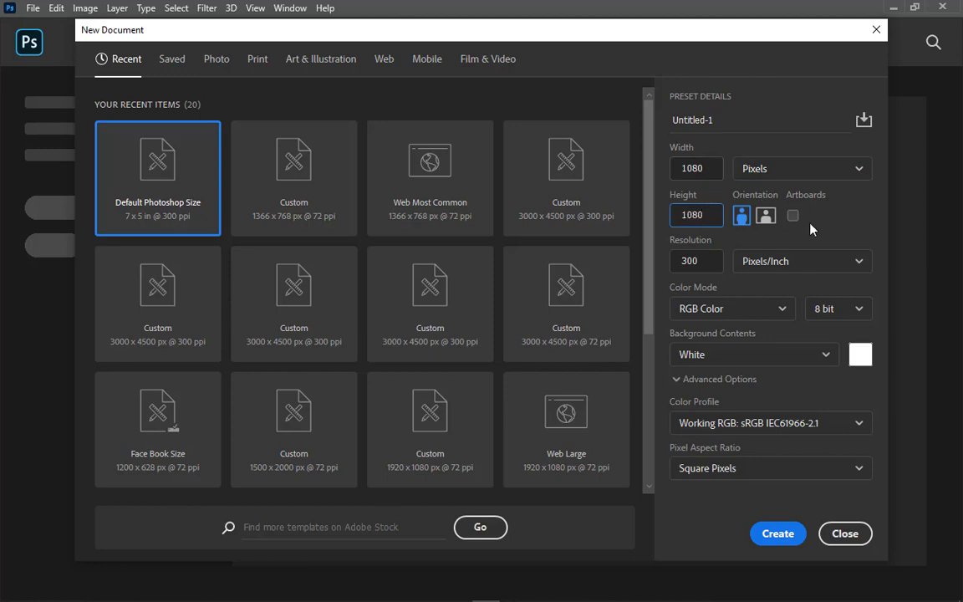
left_click(694, 262)
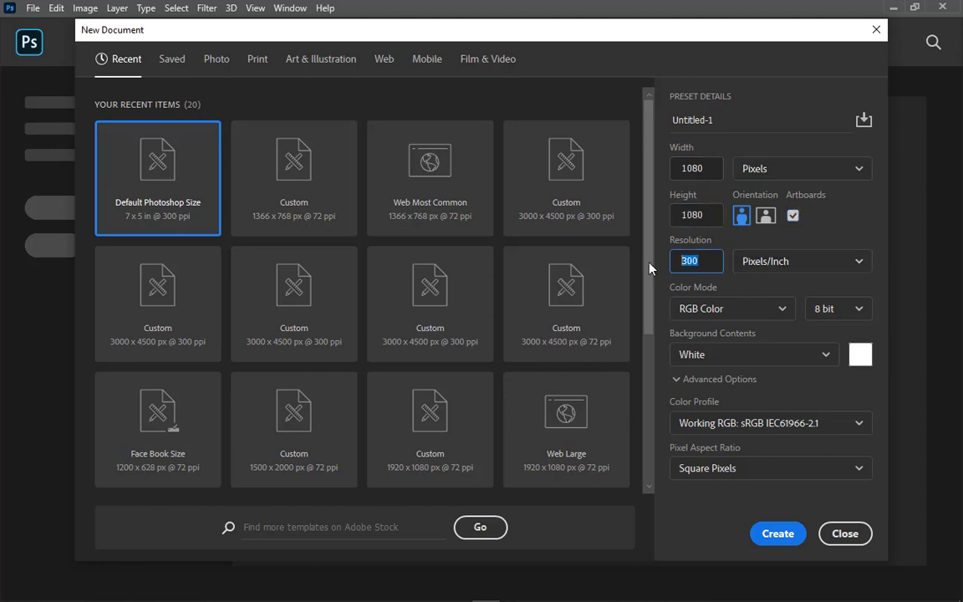
type("72")
left_click(777, 534)
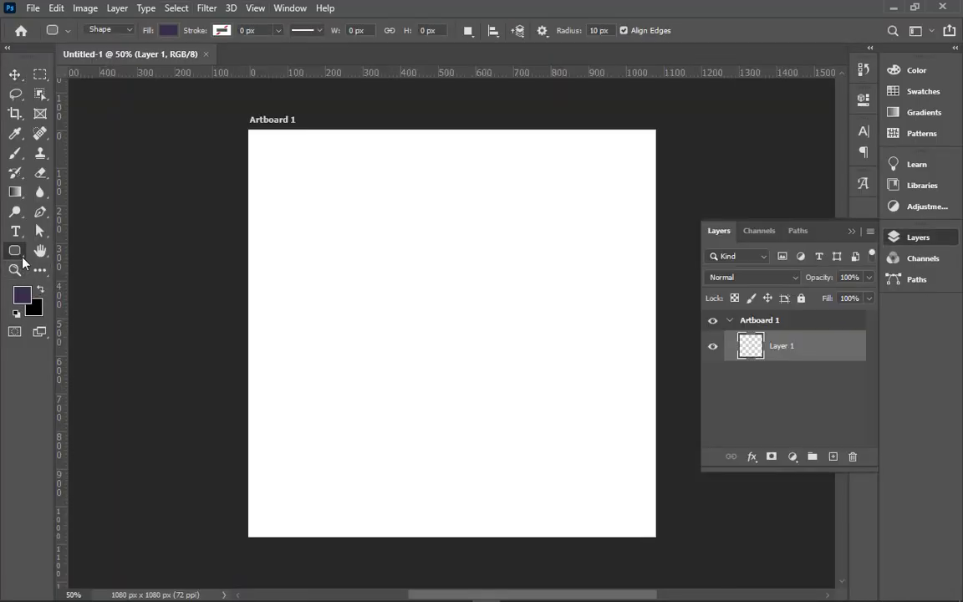
Draw a dark purple circle about 784 px wide with the Ellipse tool and nudge it up and left on the artboard
right_click(21, 257)
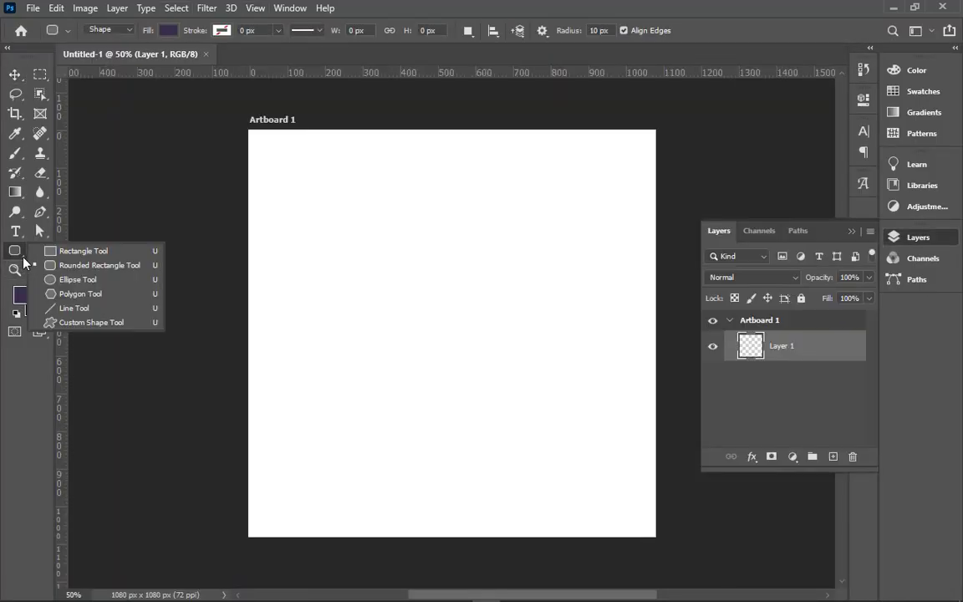
left_click(51, 282)
left_click_drag(452, 350, 592, 565)
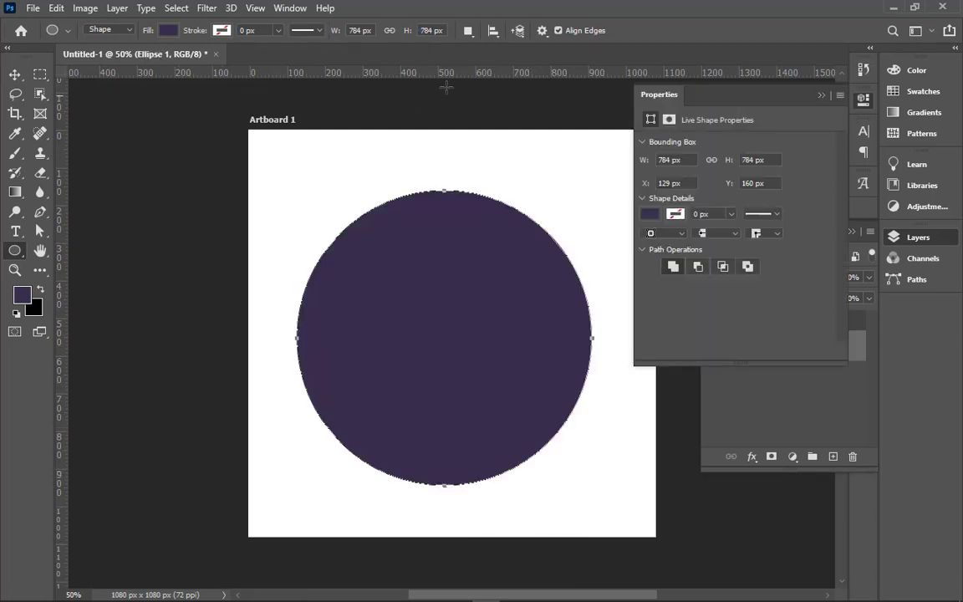
left_click(823, 96)
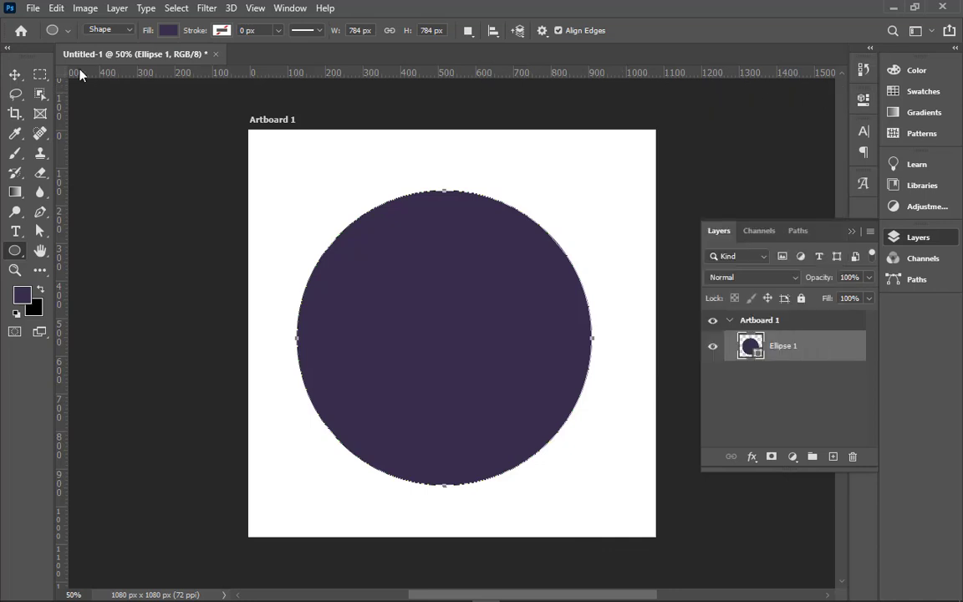
left_click(15, 75)
left_click_drag(460, 357, 455, 344)
Warp the circle, bulging its left side outward and reshaping its top edge into an uneven curve
right_click(455, 341)
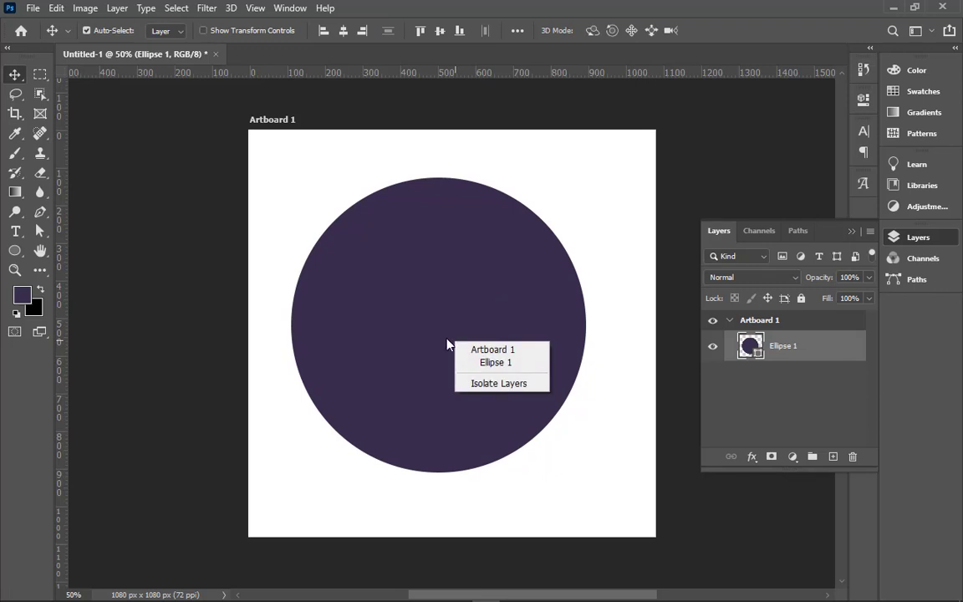
left_click(440, 336)
key("ctrl+t")
right_click(437, 336)
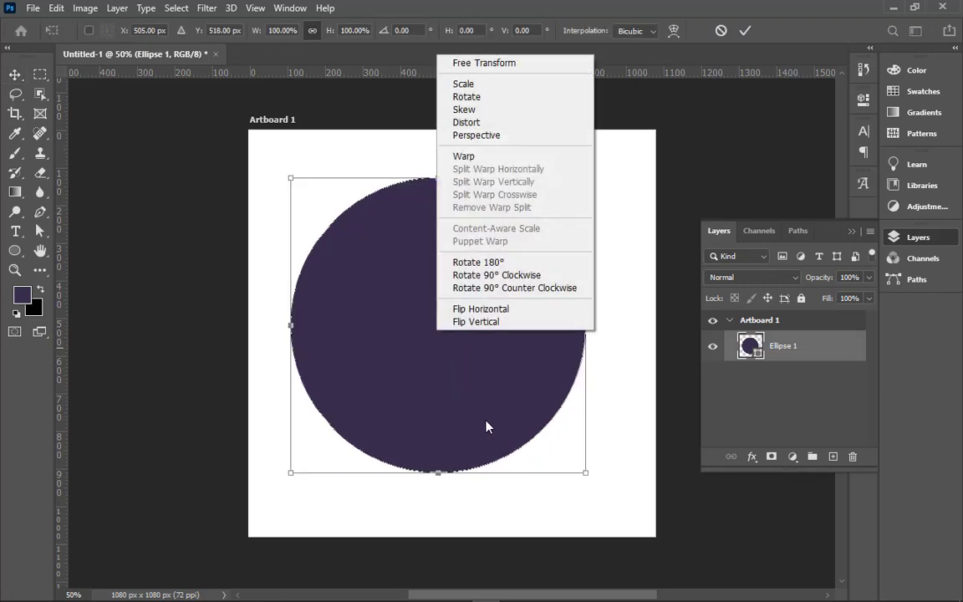
left_click(512, 158)
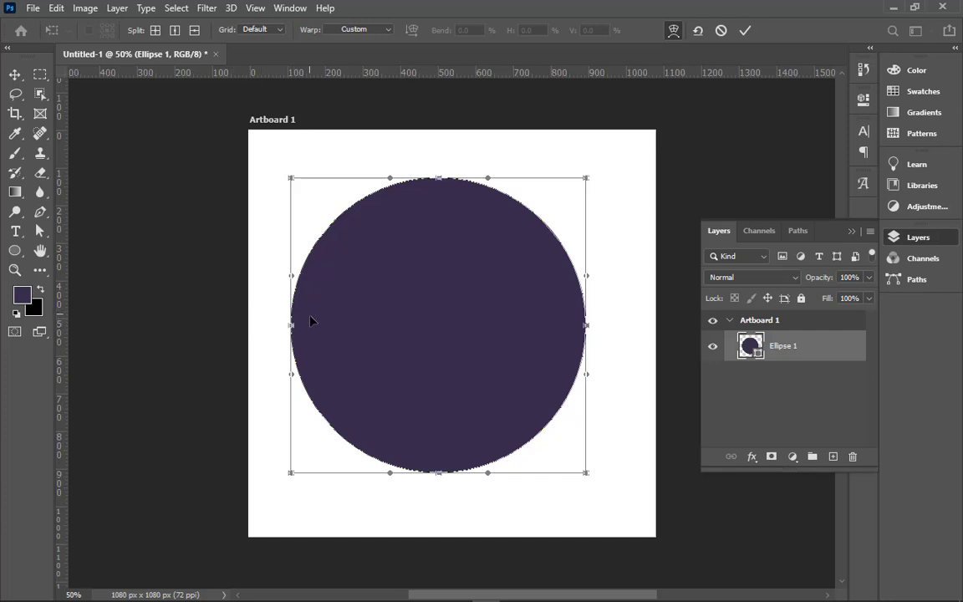
left_click_drag(292, 329, 257, 327)
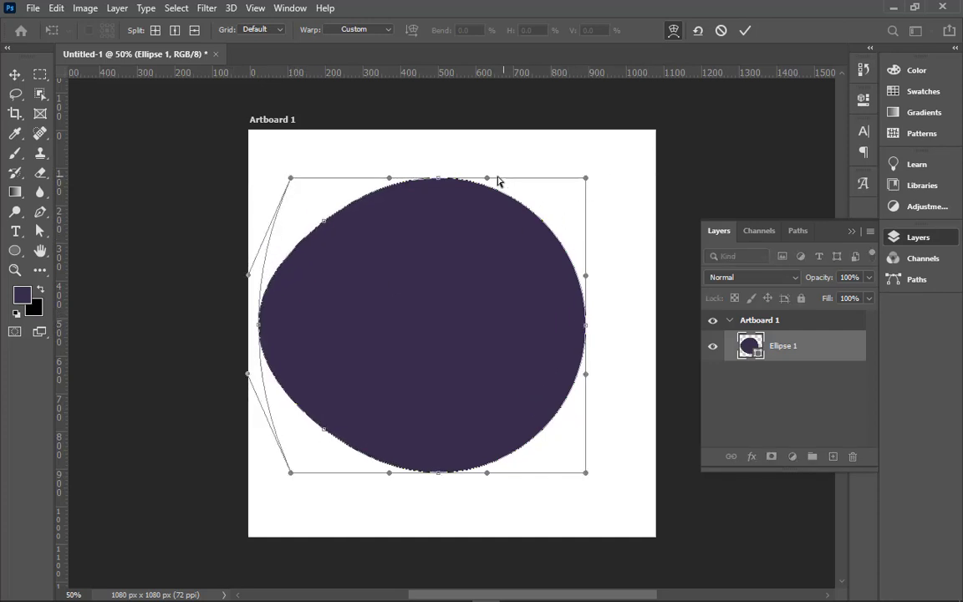
left_click_drag(487, 180, 490, 140)
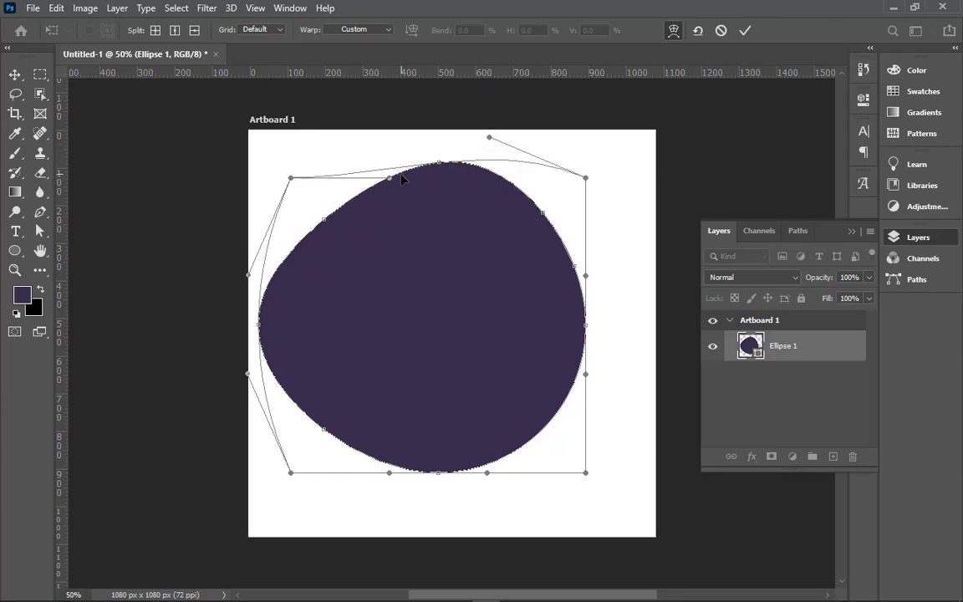
left_click_drag(389, 180, 329, 209)
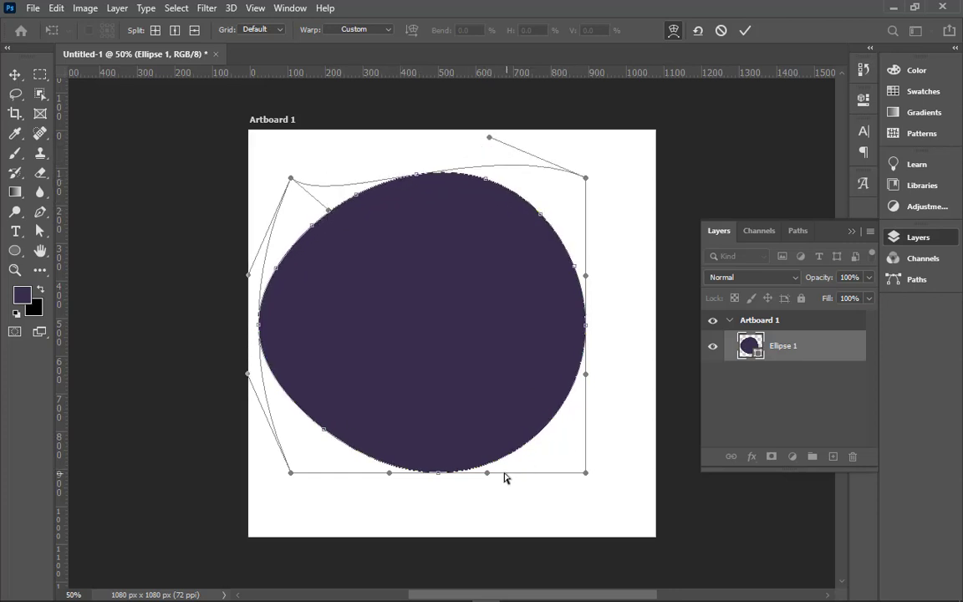
Warp the shape's lower edge upward into a concave curve with a rounded lobe on each side
left_click_drag(484, 471, 484, 385)
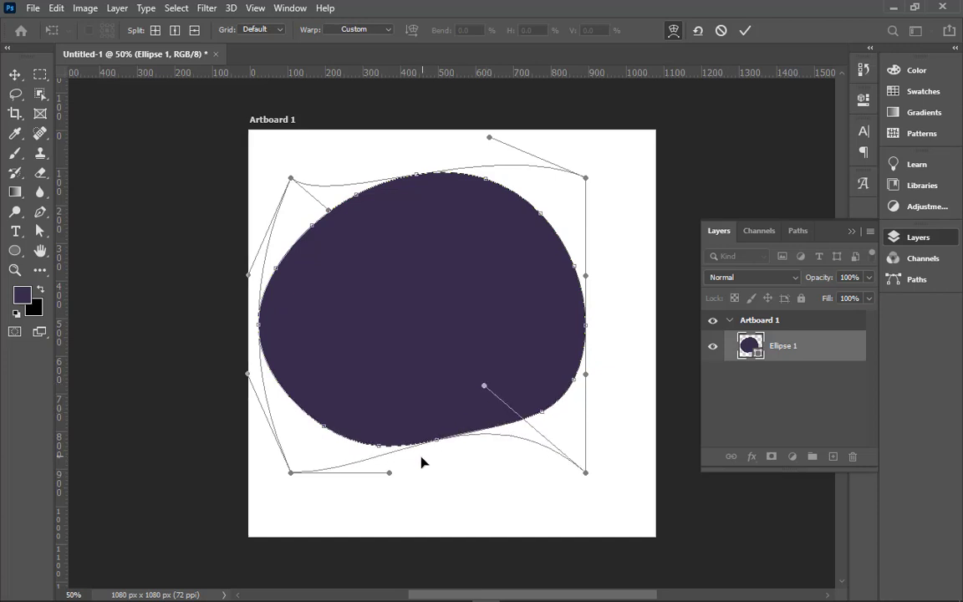
left_click_drag(388, 472, 374, 474)
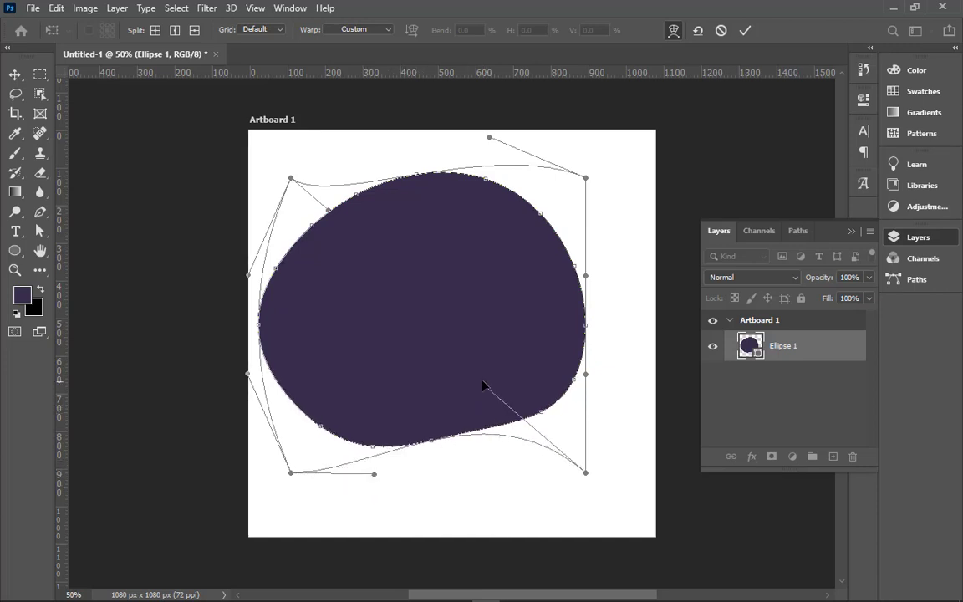
left_click_drag(482, 386, 509, 317)
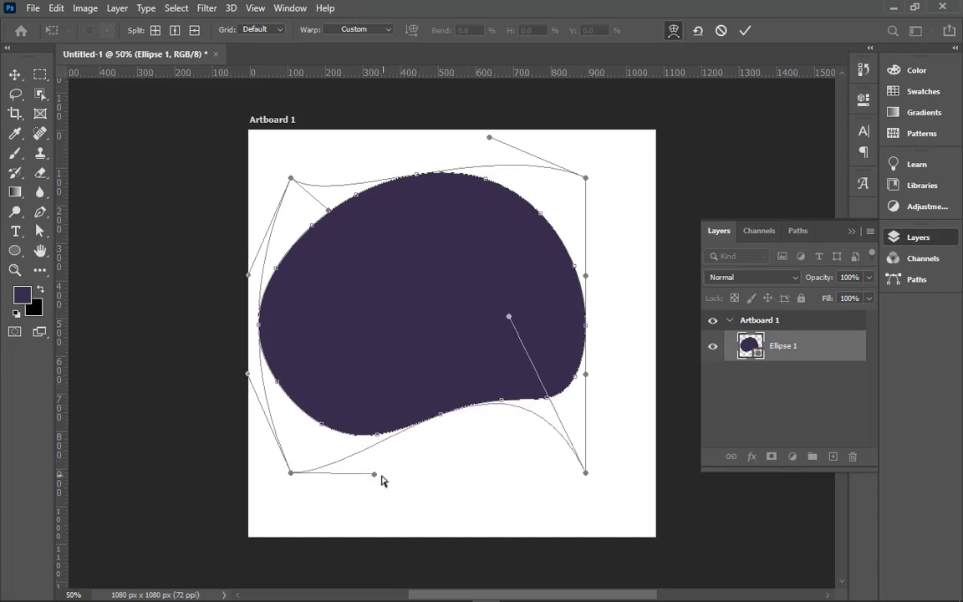
left_click_drag(374, 474, 351, 451)
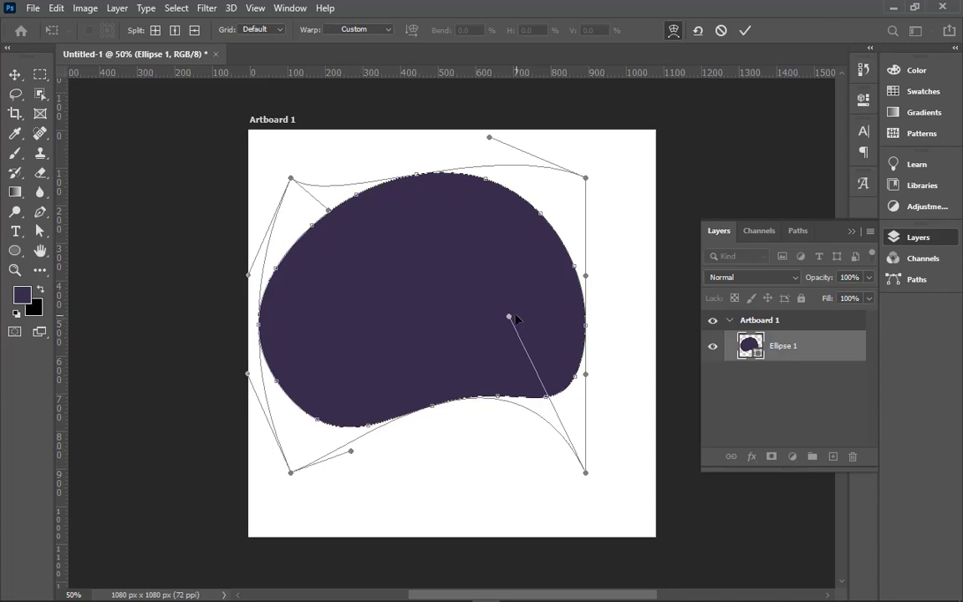
left_click_drag(515, 315, 460, 259)
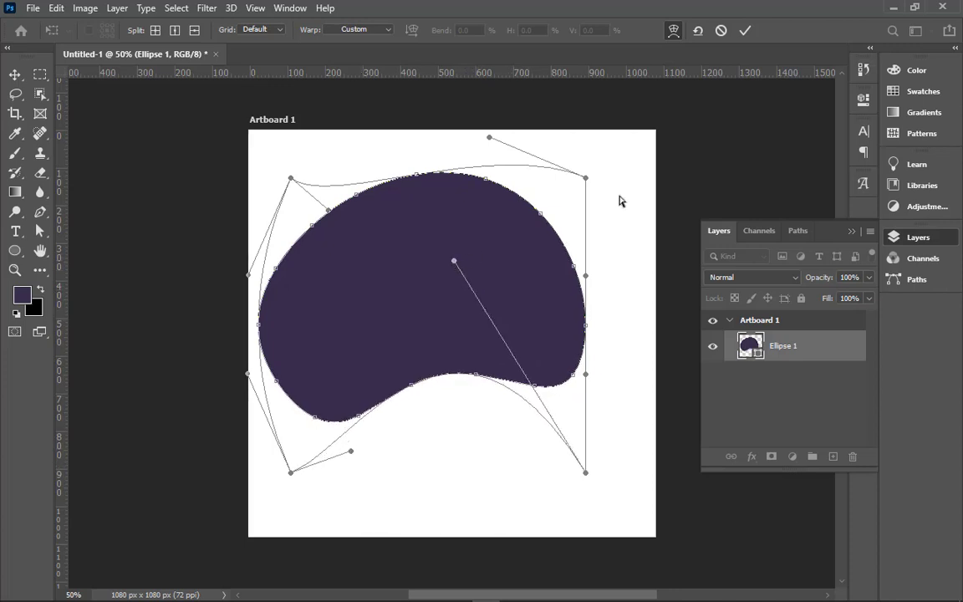
Bulge the shape's right side outward, deepen the indentation in its lower edge, and apply the warp
left_click_drag(585, 277, 659, 251)
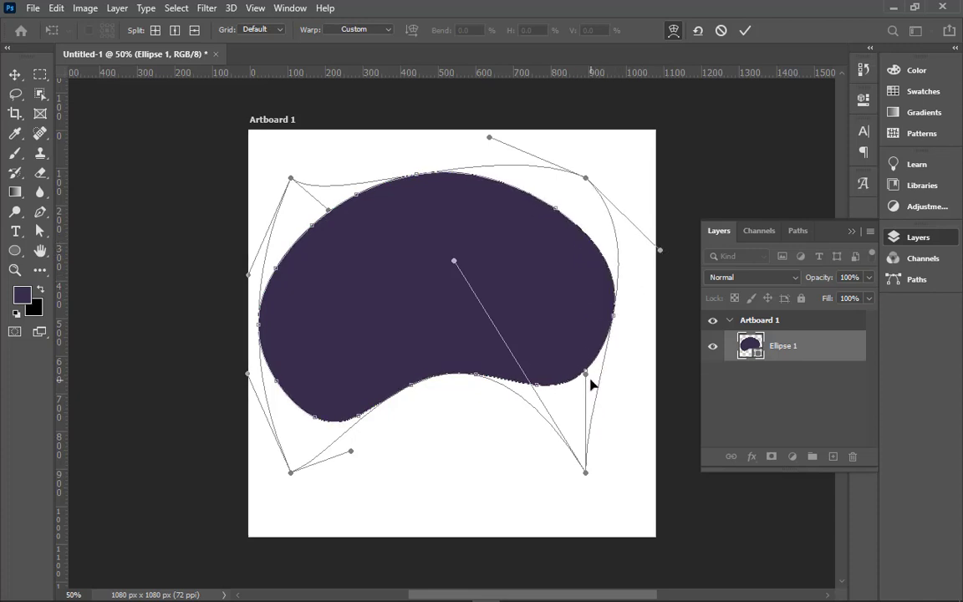
left_click_drag(585, 374, 609, 408)
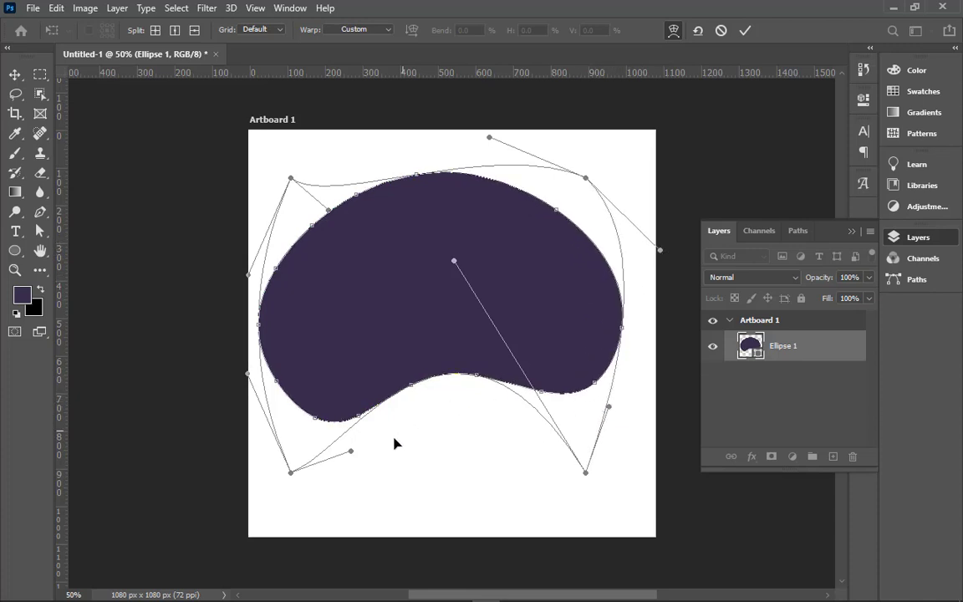
left_click_drag(363, 429, 373, 362)
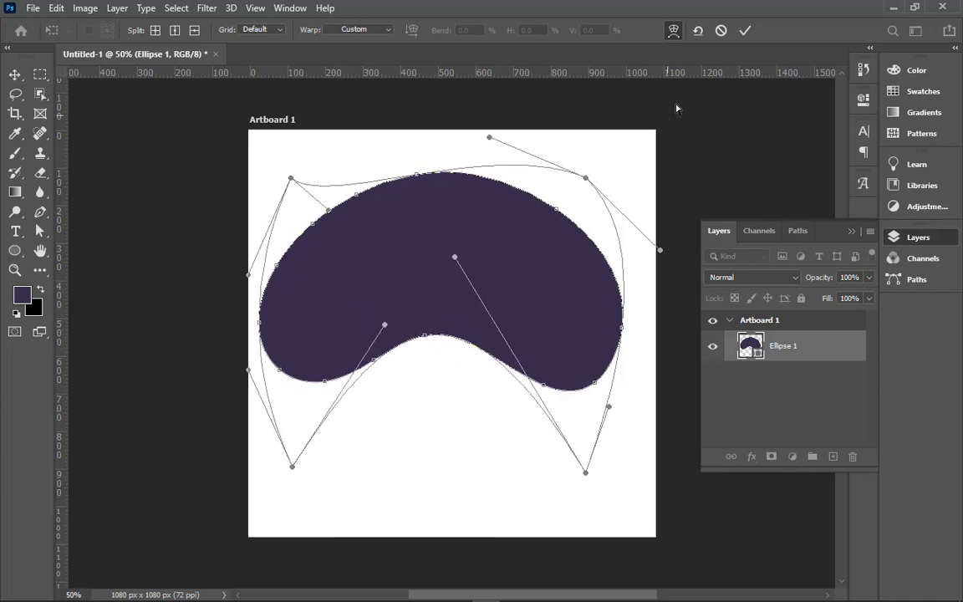
left_click(745, 30)
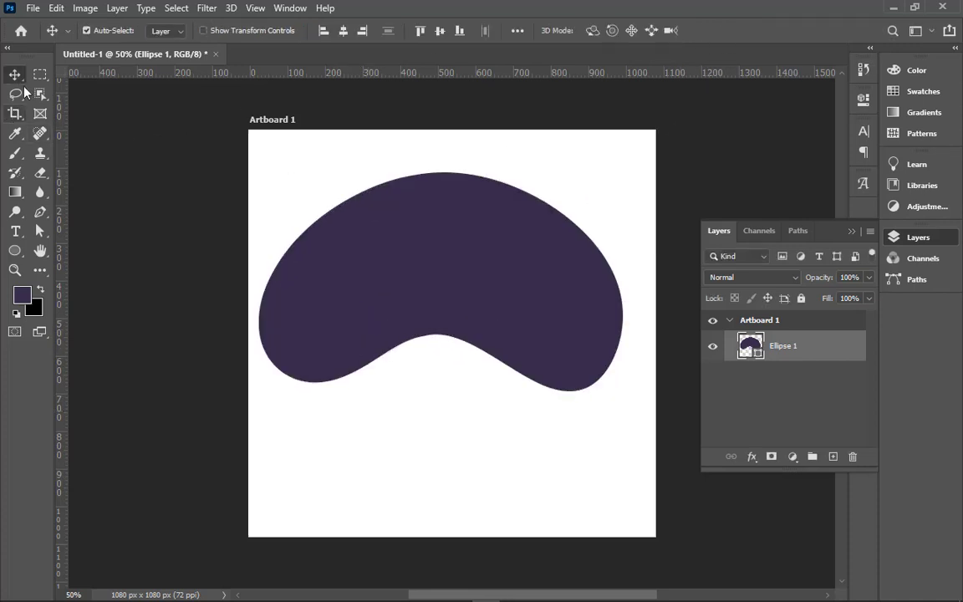
Scale the bean shape to 70.72%, rotate it about 120°, and place it over the artboard's upper-left corner
left_click_drag(500, 284, 320, 196)
left_click_drag(407, 267, 445, 385)
key("ctrl+t")
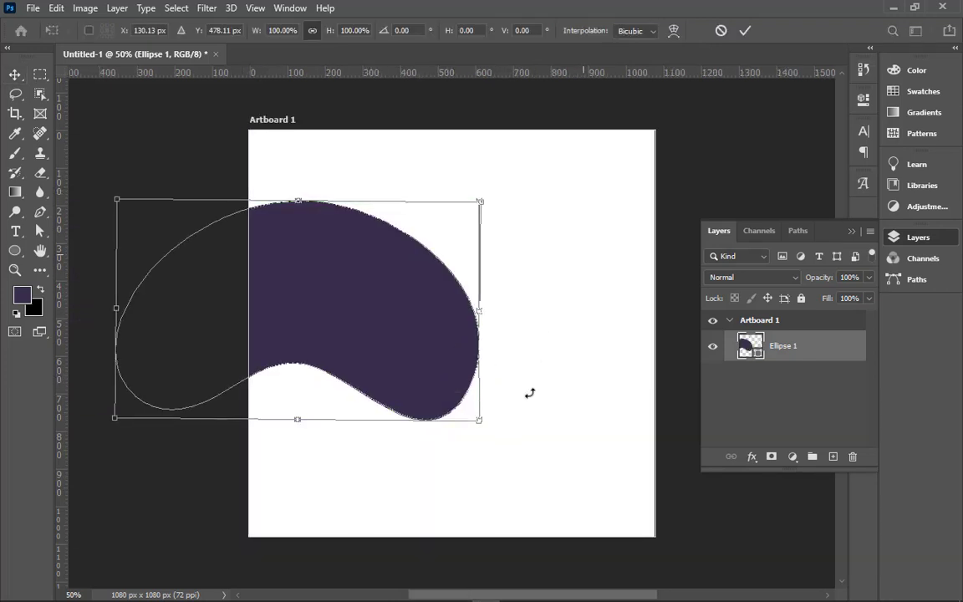
left_click_drag(526, 391, 275, 469)
mouse_move(289, 400)
left_mouse_down()
mouse_move(197, 175)
mouse_move(220, 211)
mouse_move(279, 388)
left_mouse_up()
left_click_drag(452, 168, 411, 198)
left_click_drag(312, 273, 316, 211)
left_click_drag(443, 163, 451, 194)
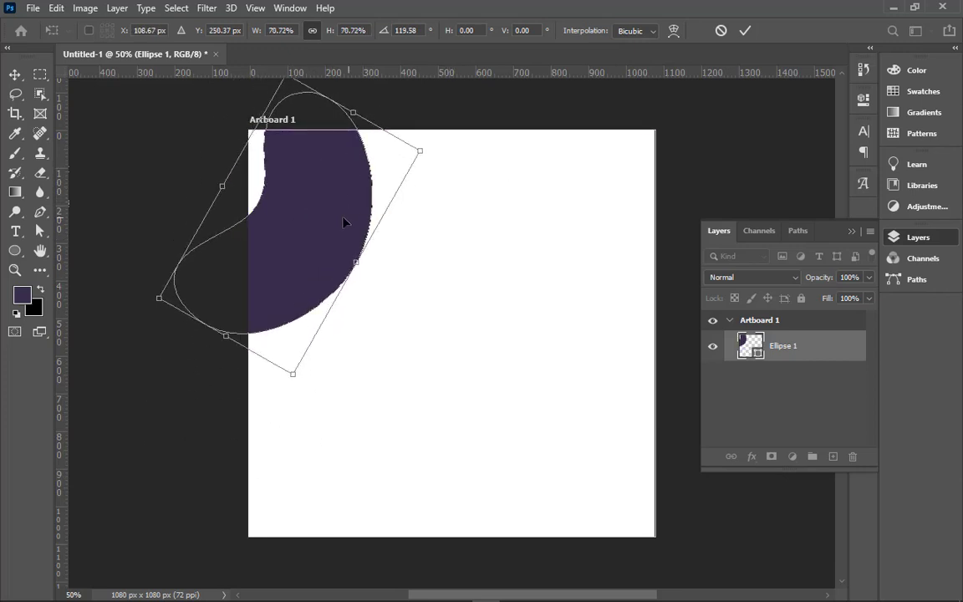
Apply the transform and place a duplicate of the shape over the artboard's lower-right corner
left_click_drag(343, 222, 640, 510)
left_click(743, 31)
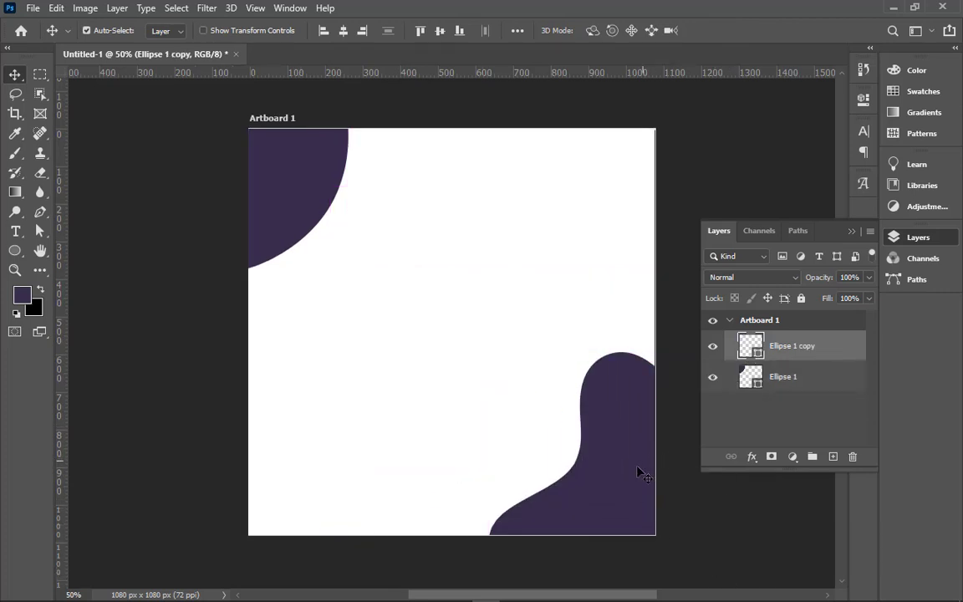
mouse_move(628, 469)
left_mouse_down()
mouse_move(621, 460)
mouse_move(639, 480)
left_mouse_up()
key("ctrl")
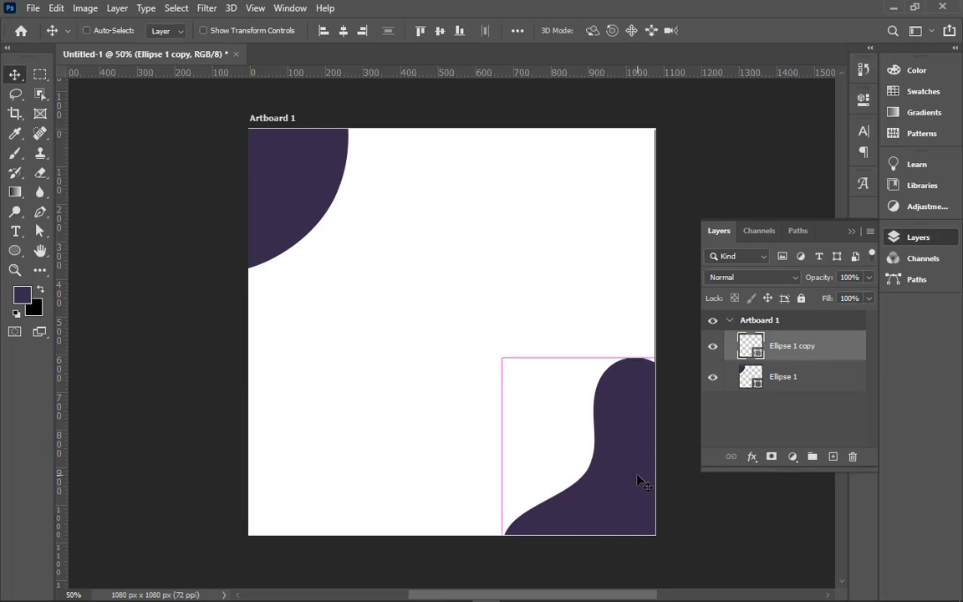
Rotate the lower-right copy about -162° and move it further out so its convex side faces the canvas
key("ctrl+minus")
key("ctrl+t")
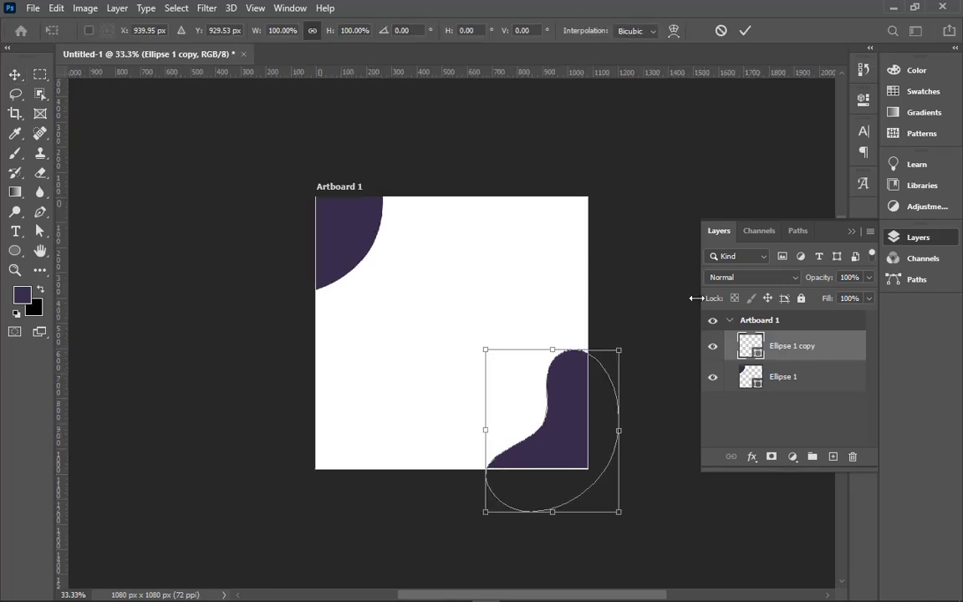
left_click_drag(683, 323, 437, 501)
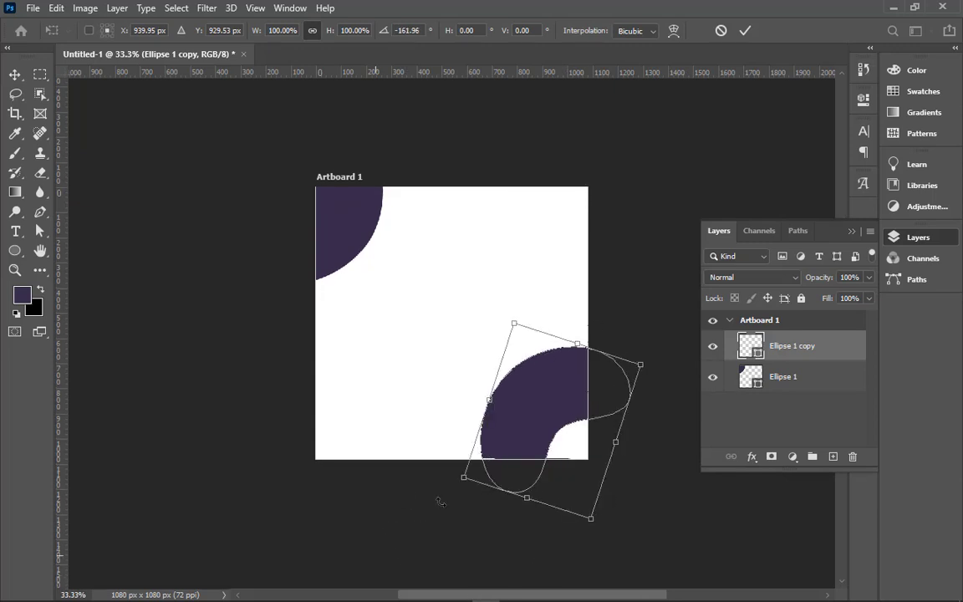
left_click_drag(554, 403, 669, 522)
key("Return")
Shift the copy up along the artboard's right edge and the original shape down along the left edge
left_click_drag(595, 495, 275, 279)
left_click_drag(329, 327, 459, 418)
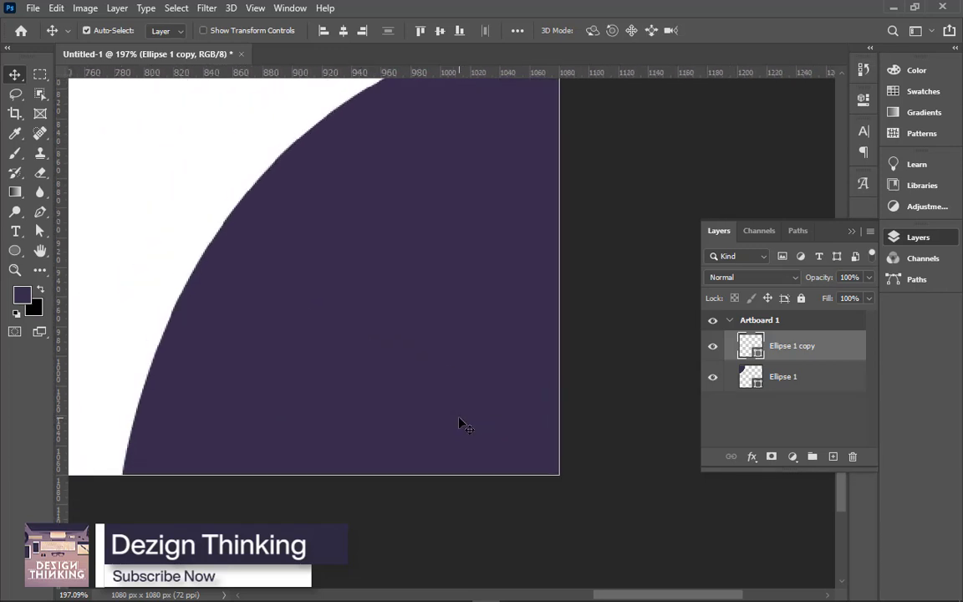
key("ctrl+0")
key("ctrl+minus")
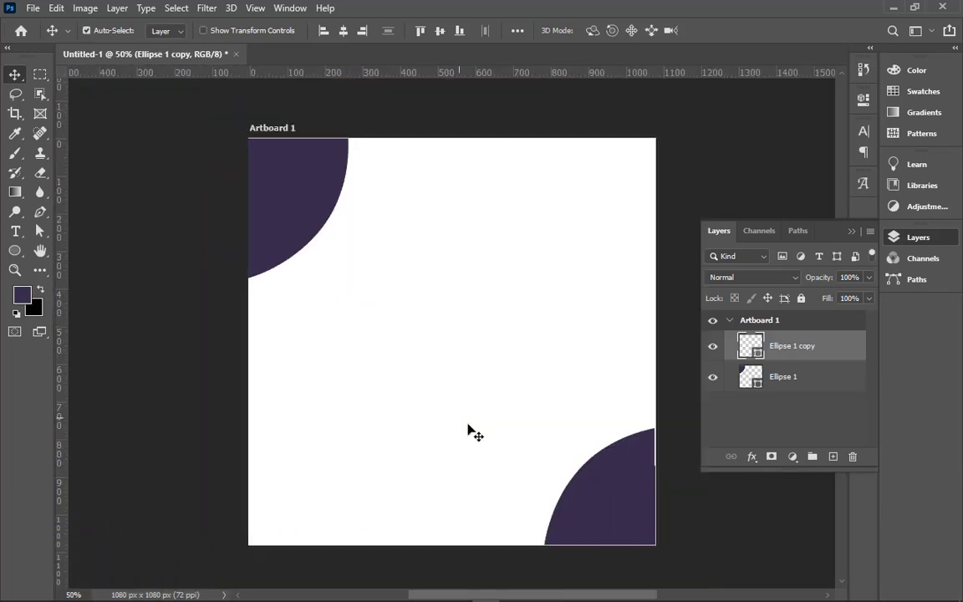
left_click_drag(598, 501, 619, 432)
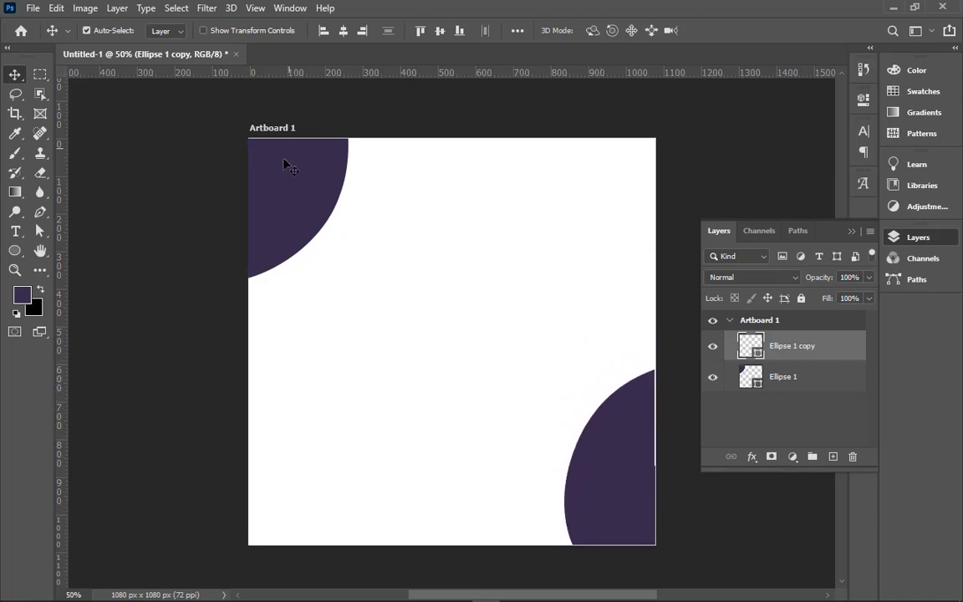
left_click_drag(284, 164, 266, 255)
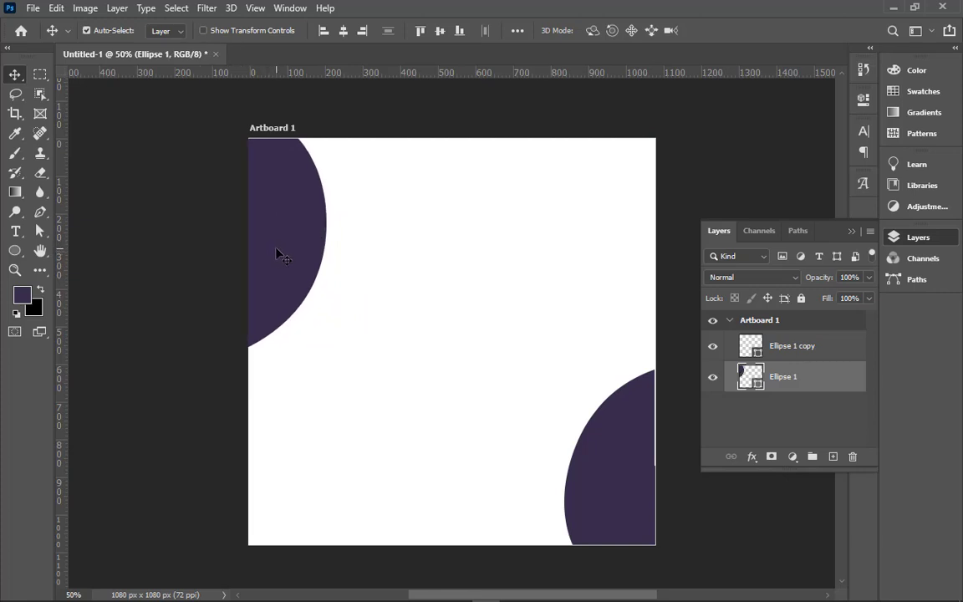
Duplicate the bean shape at the artboard's left edge and place the copy toward the middle of the artboard
left_click_drag(277, 254, 443, 293)
left_click_drag(486, 230, 547, 335)
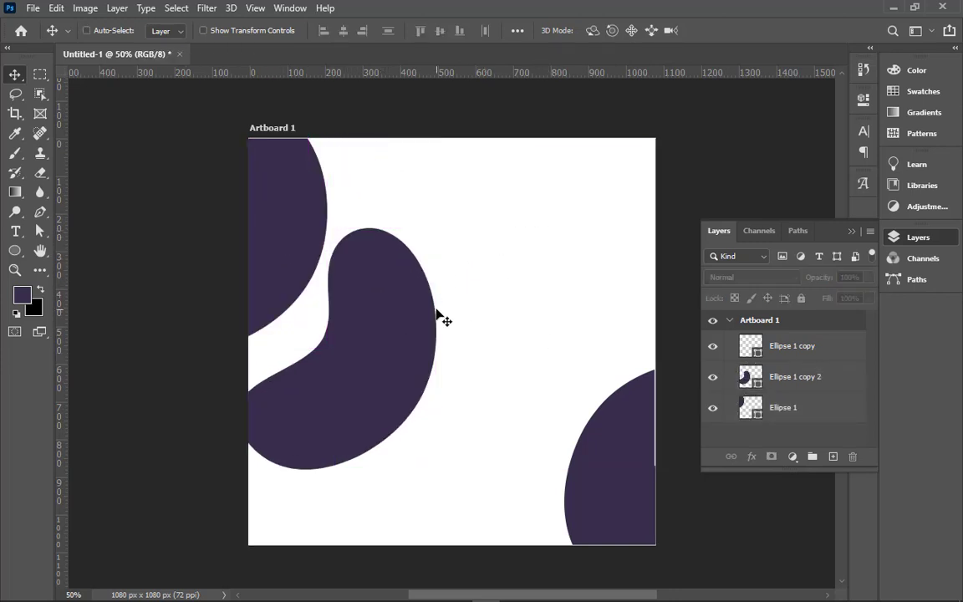
left_click(404, 314, "ctrl")
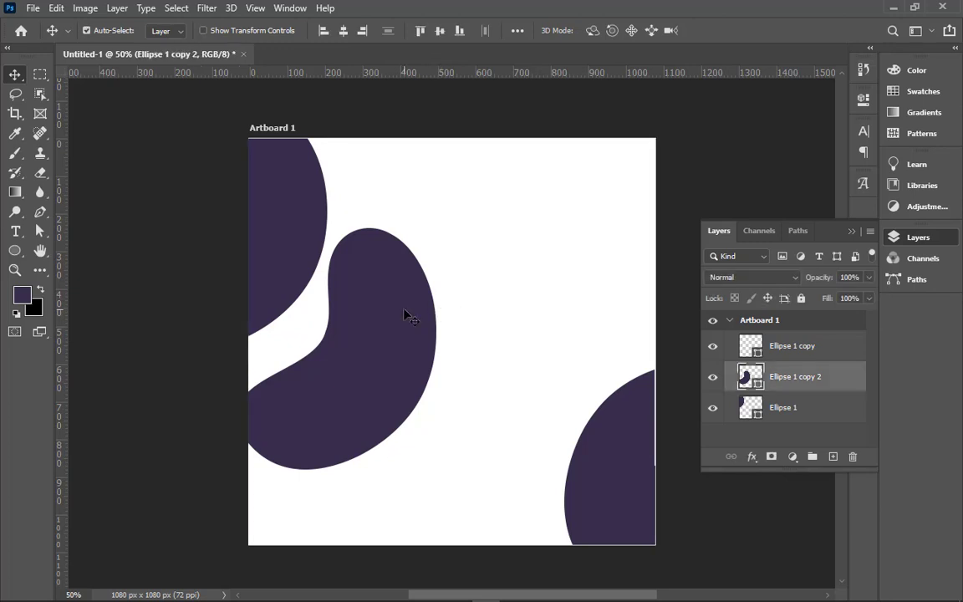
Rotate the new copy to about -124° and place it over the artboard's bottom edge with its convex side facing up
key("ctrl+t")
left_click_drag(473, 235, 497, 383)
left_click_drag(380, 363, 506, 398)
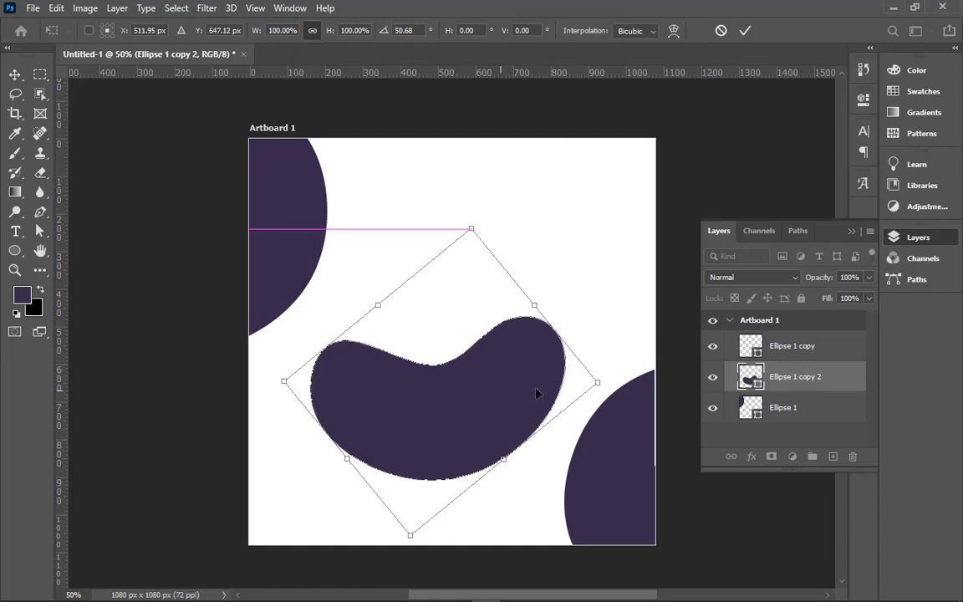
left_click_drag(615, 393, 624, 422)
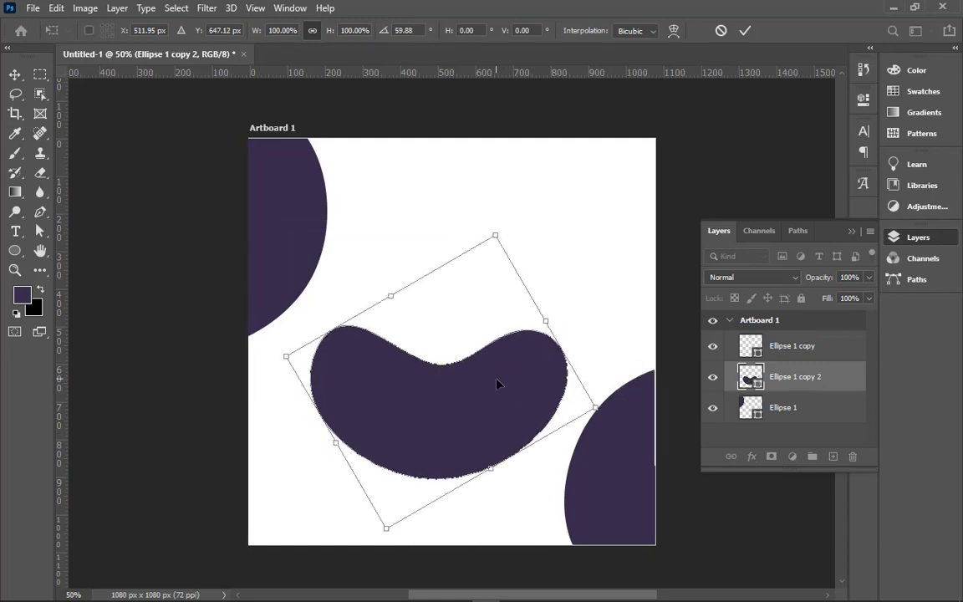
left_click_drag(447, 341, 394, 566)
left_click_drag(555, 367, 355, 534)
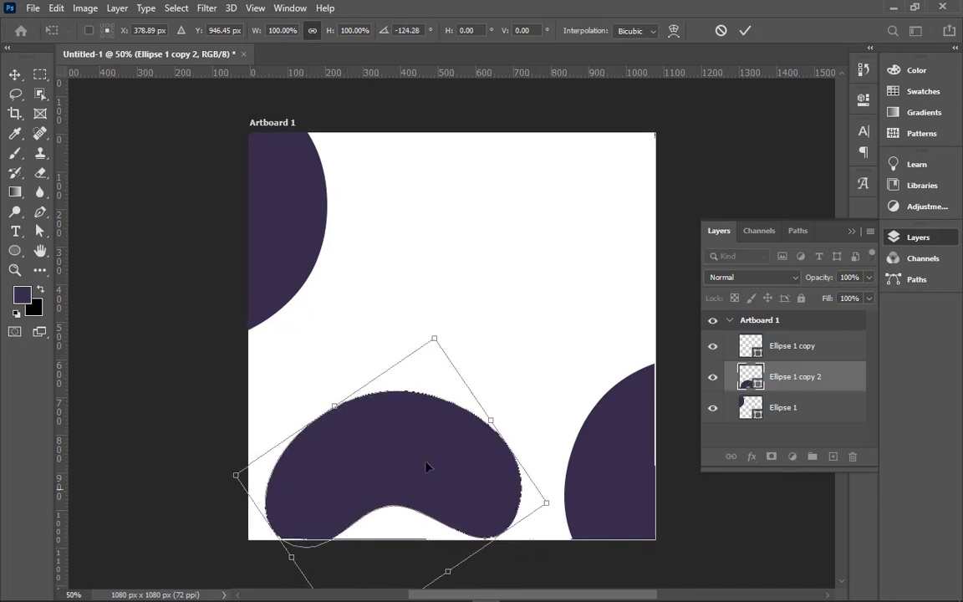
left_click_drag(454, 450, 471, 493)
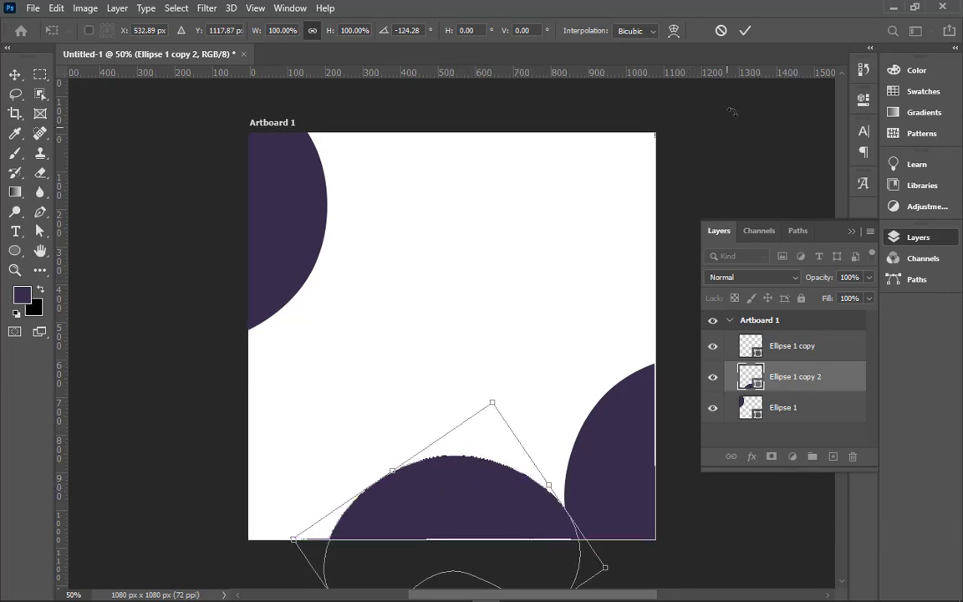
left_click(744, 31)
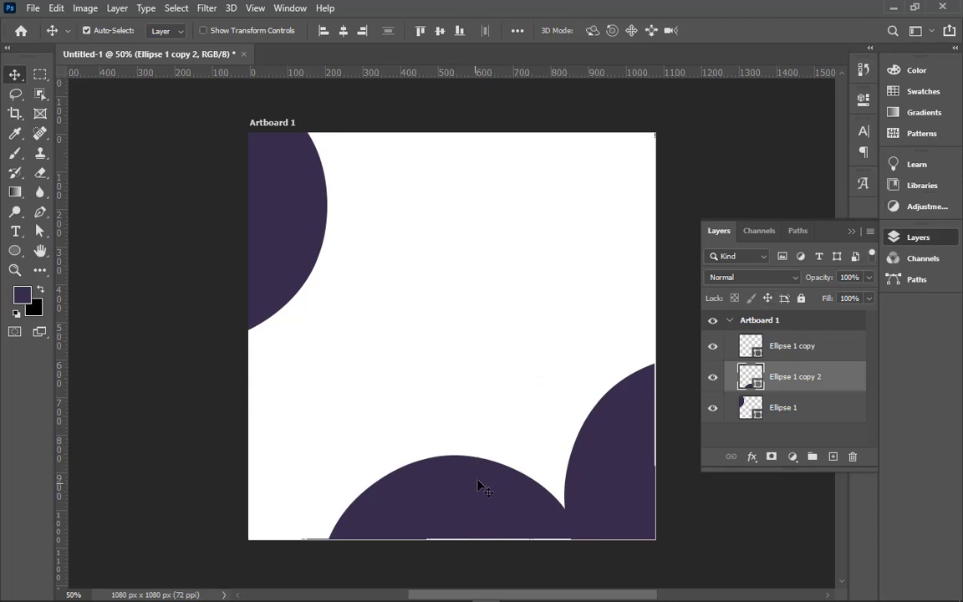
double_click(743, 381)
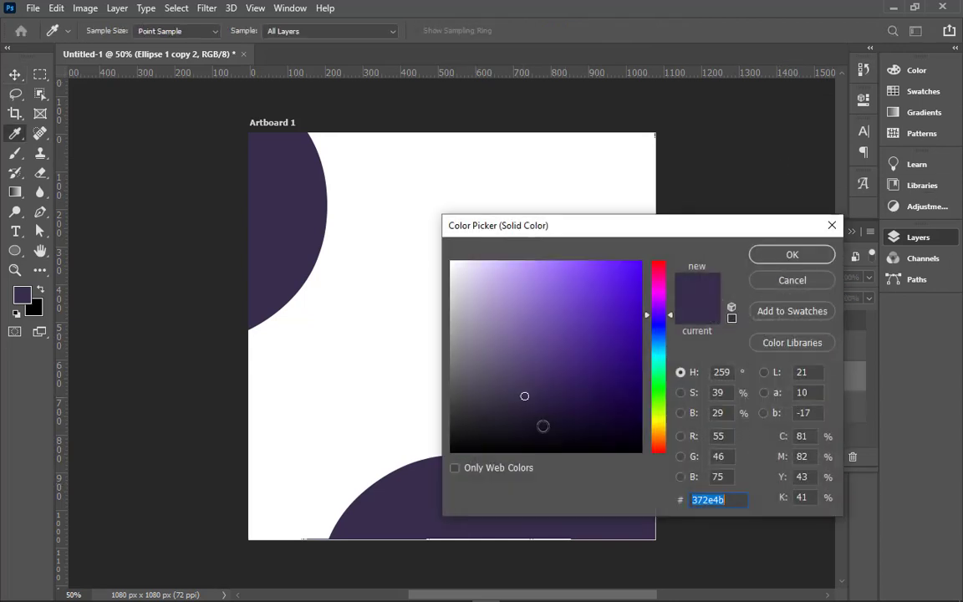
left_click_drag(658, 315, 661, 296)
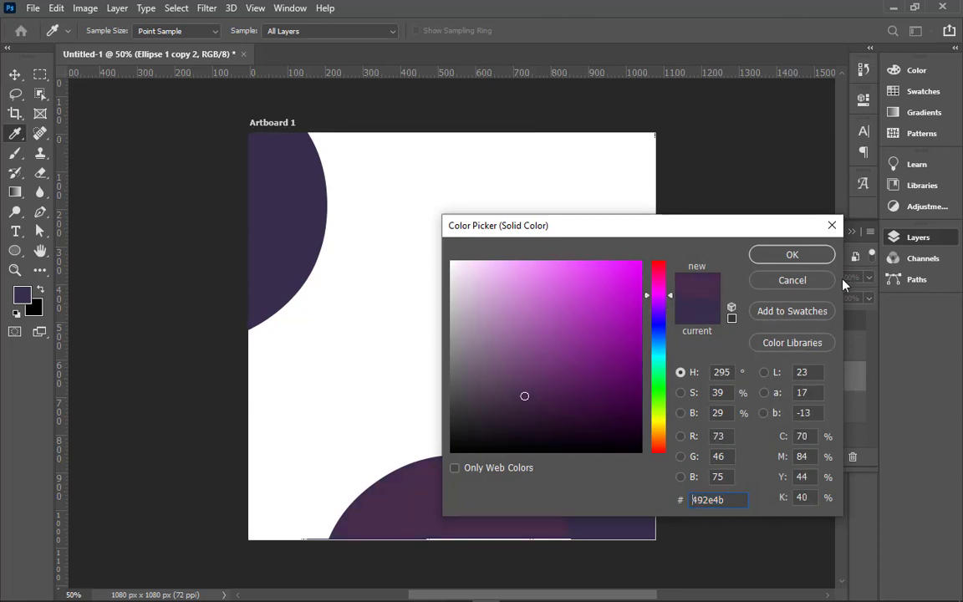
left_click(817, 282)
Switch to the desktop and place the photo of the woman in the teal jumpsuit into the Photoshop document
left_click(893, 8)
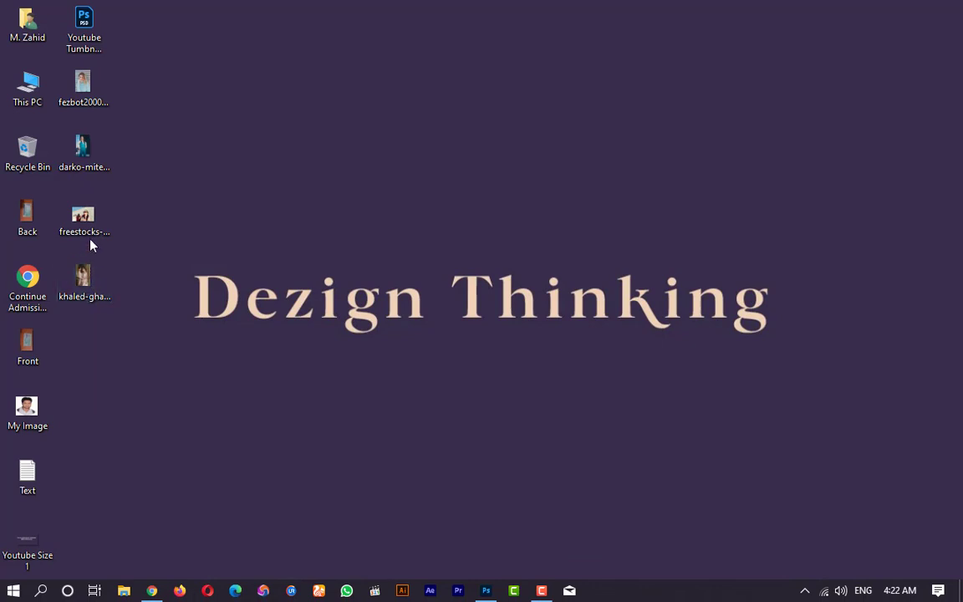
left_click_drag(75, 145, 726, 545)
left_click_drag(680, 570, 403, 269)
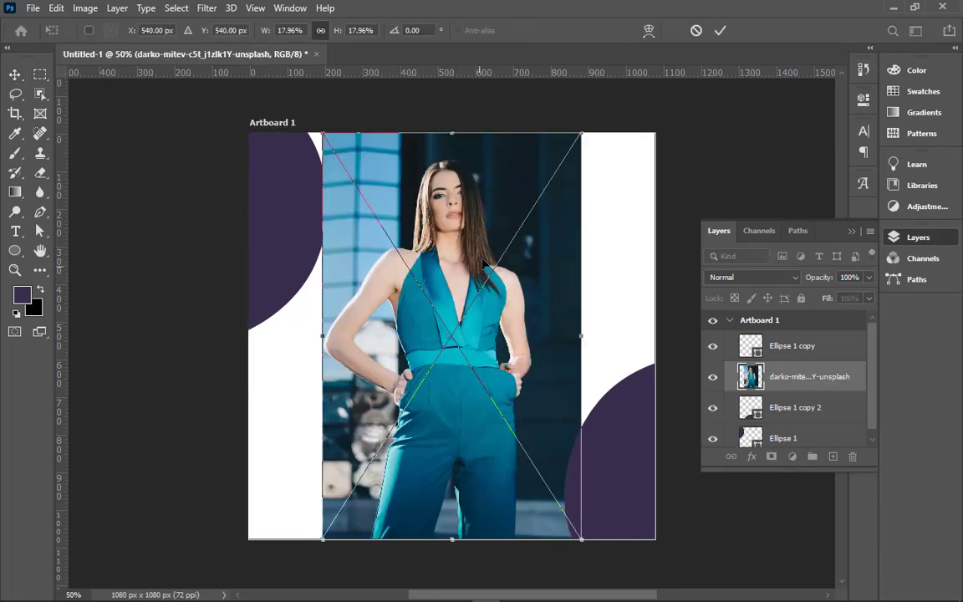
Scale the placed photo to 12.97% and position it near the middle of the artboard, slightly above centre
left_click_drag(581, 132, 522, 224)
left_click_drag(485, 285, 558, 170)
left_click_drag(472, 305, 487, 295)
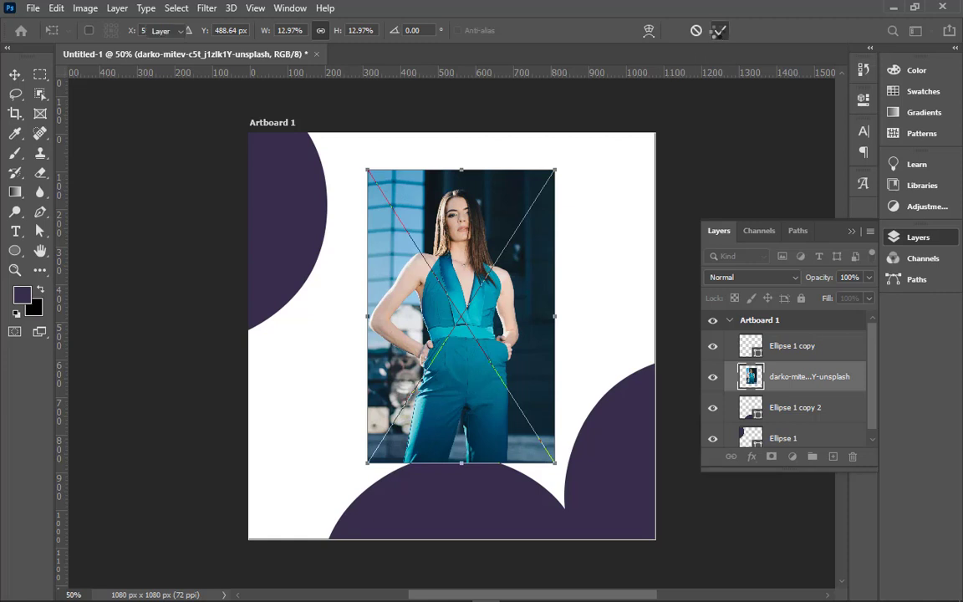
left_click(720, 31)
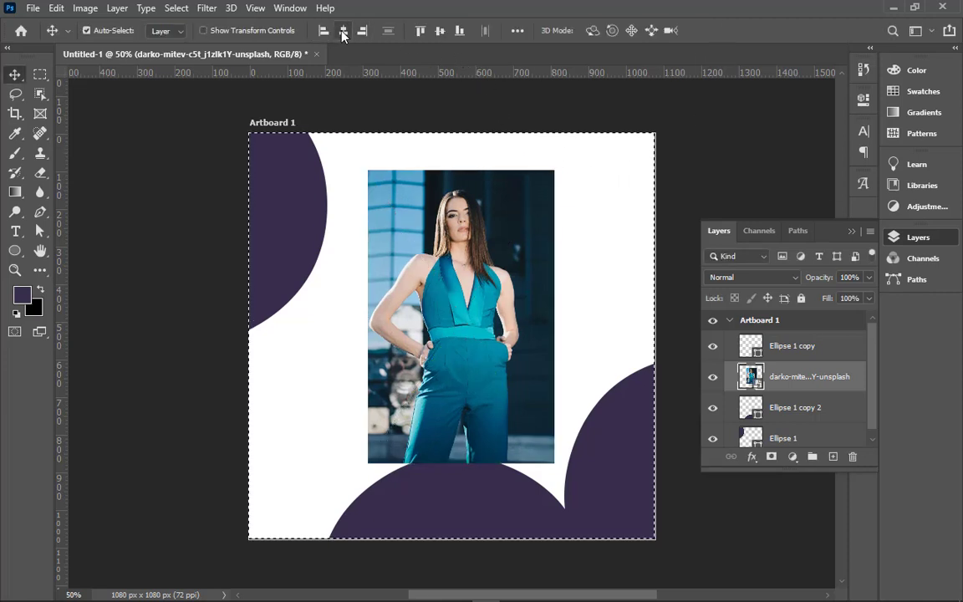
Centre the photo horizontally and vertically on the artboard, and clear the selection
left_click(343, 31)
left_click(440, 31)
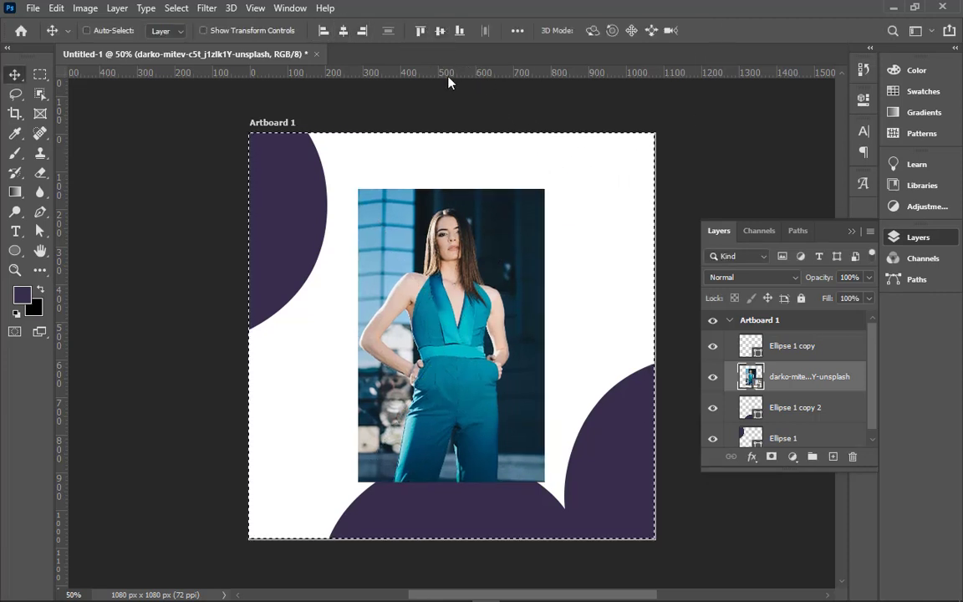
key("ctrl+d")
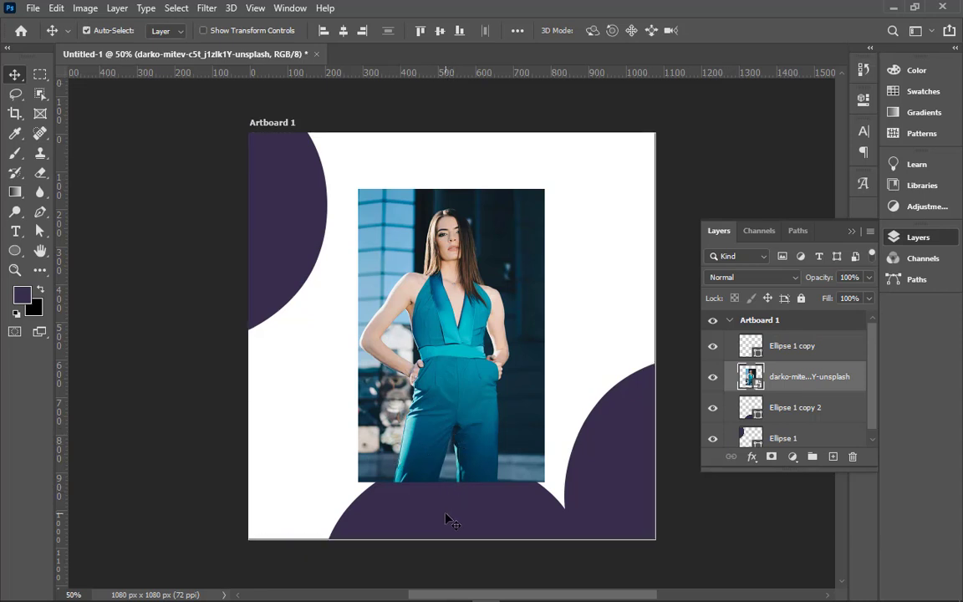
Move the purple shape on the bottom edge into the artboard's lower-left corner
left_click_drag(446, 518, 308, 558)
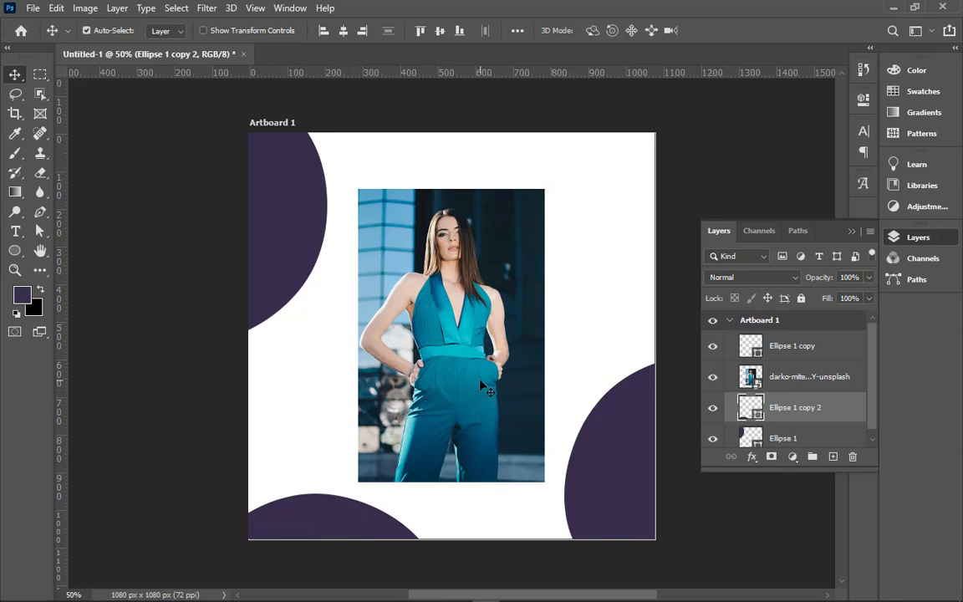
left_click(715, 411)
left_click(715, 409)
Move the photo up and slightly left to about X 524 px, Y 489 px, and scale it down slightly
left_click(720, 377)
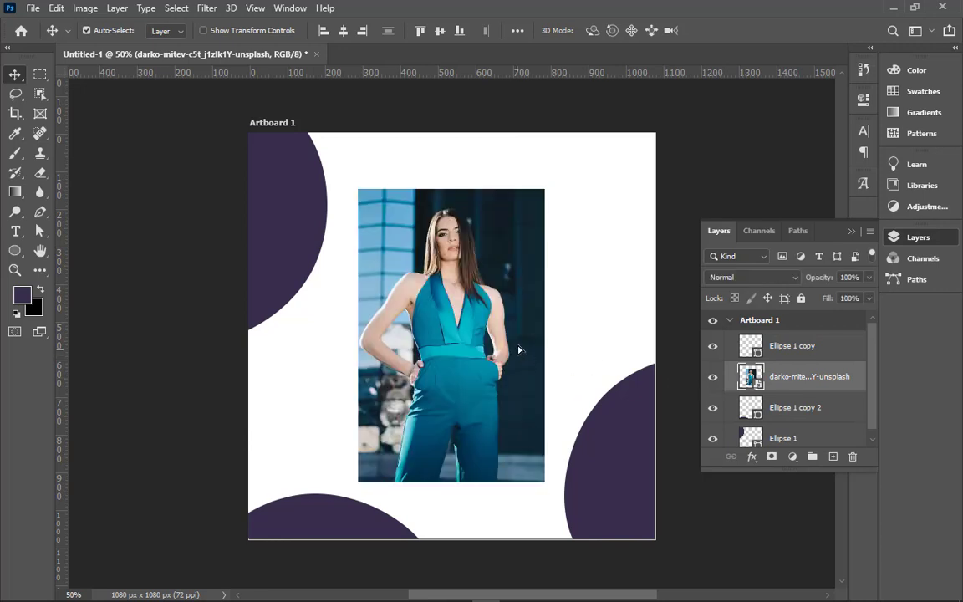
left_click_drag(518, 349, 522, 344)
key("ctrl+t")
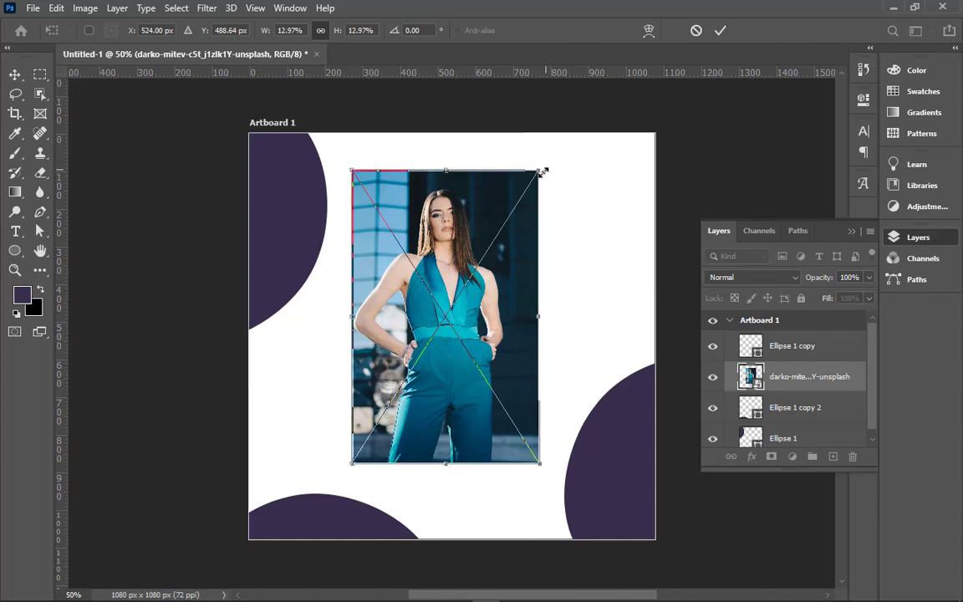
left_click_drag(542, 171, 534, 179)
left_click(718, 32)
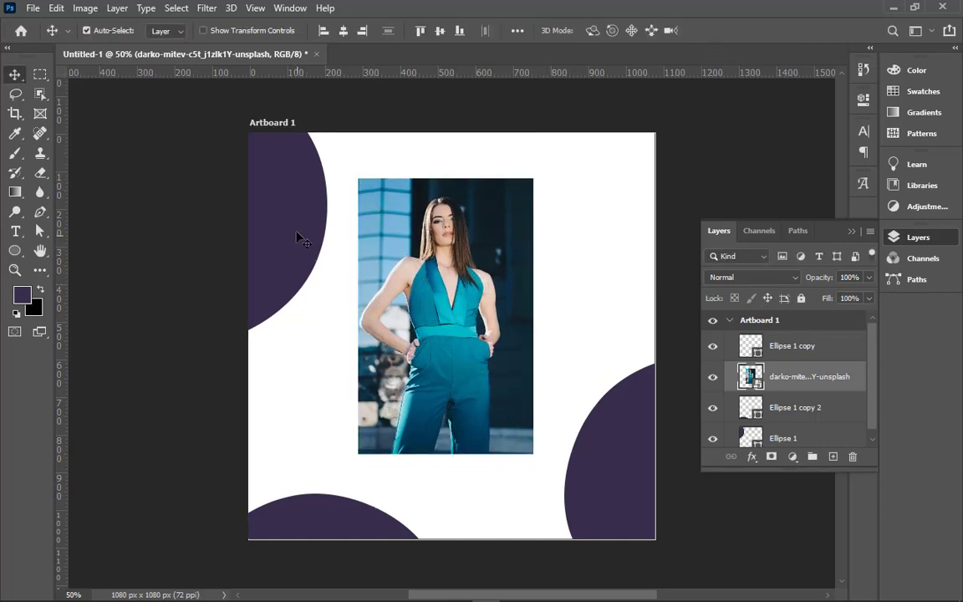
Duplicate the upper-left purple shape and place the copy at the artboard's upper right, leaving the original in place
left_click_drag(271, 213, 623, 221)
key("ctrl+z")
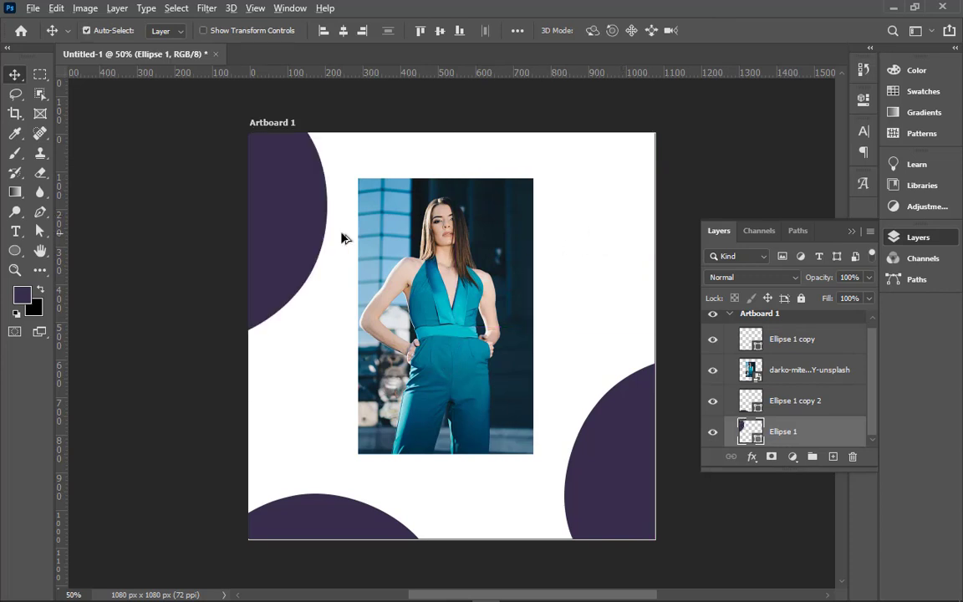
left_click_drag(279, 223, 665, 228, "alt")
left_click_drag(718, 146, 685, 167, "ctrl")
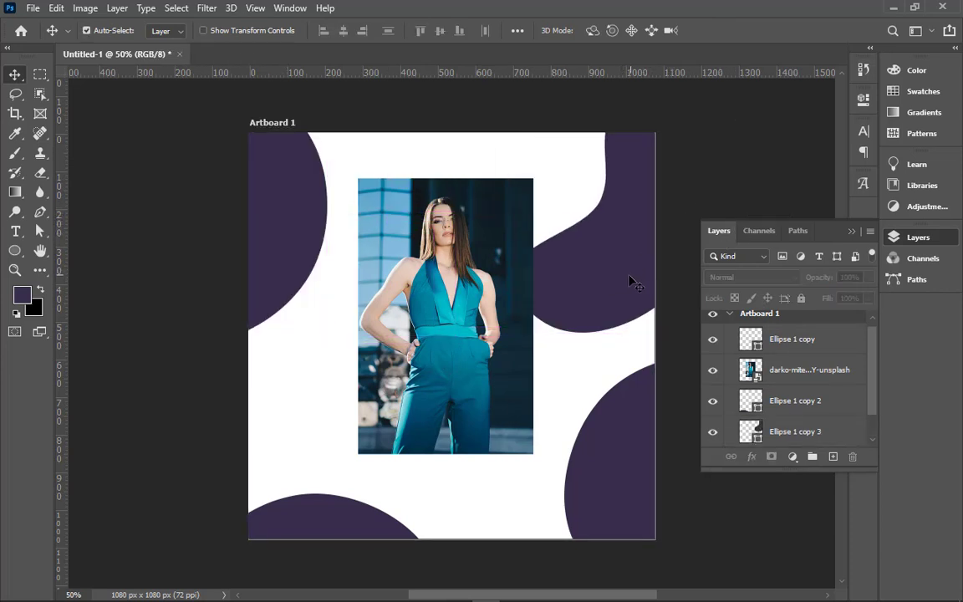
left_click_drag(629, 280, 599, 298)
Rotate the upper-right copy to about -155° and position it over the artboard's corner at about X 1166 px, Y 0 px
key("ctrl+t")
left_click_drag(729, 188, 370, 365)
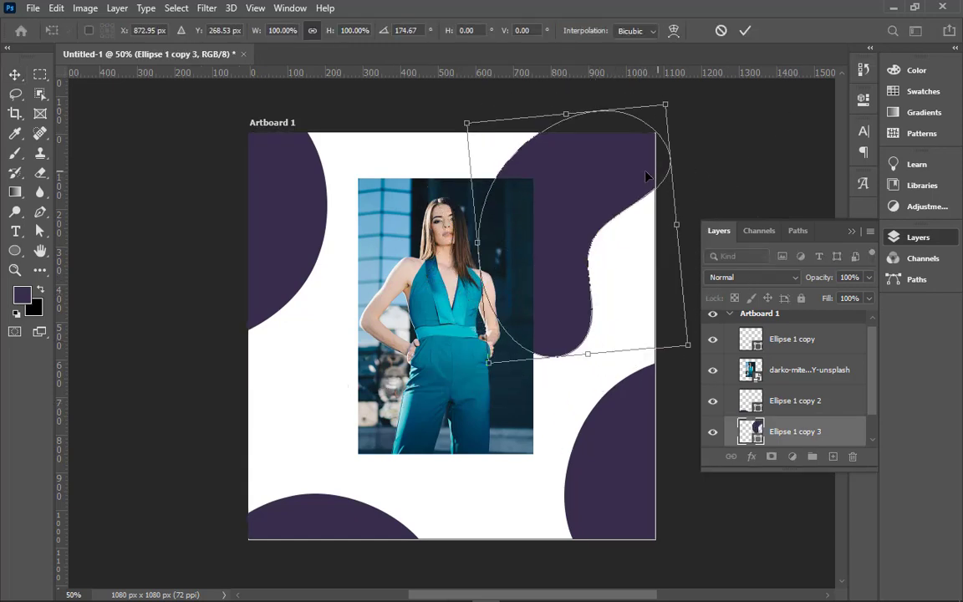
left_click_drag(645, 176, 726, 142)
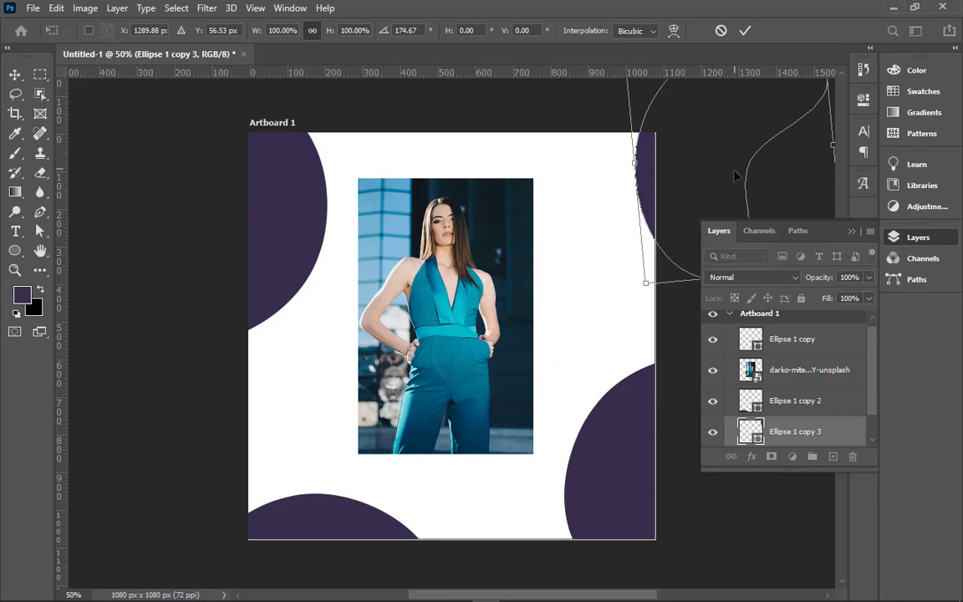
left_click_drag(687, 241, 635, 216)
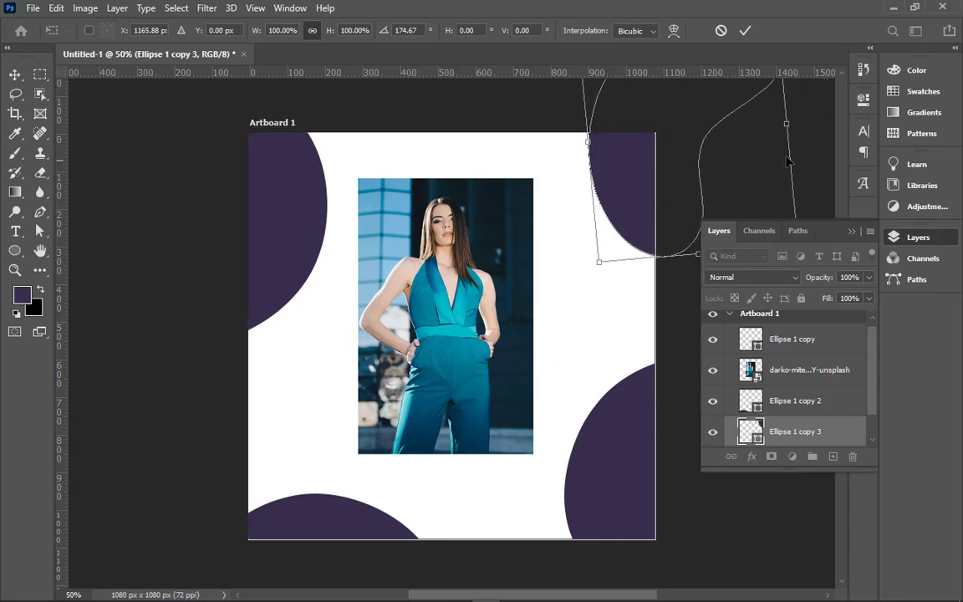
left_click_drag(808, 156, 795, 225)
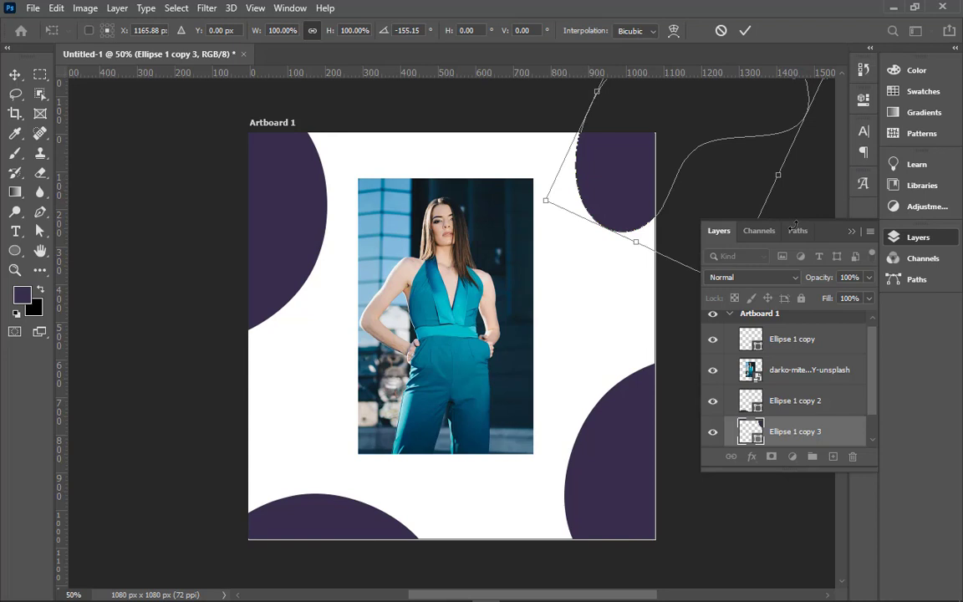
left_click(745, 32)
Add a Multiply drop shadow to the photo layer with 50% opacity, 3 px distance, 10% spread and 15 px size
left_click(313, 508)
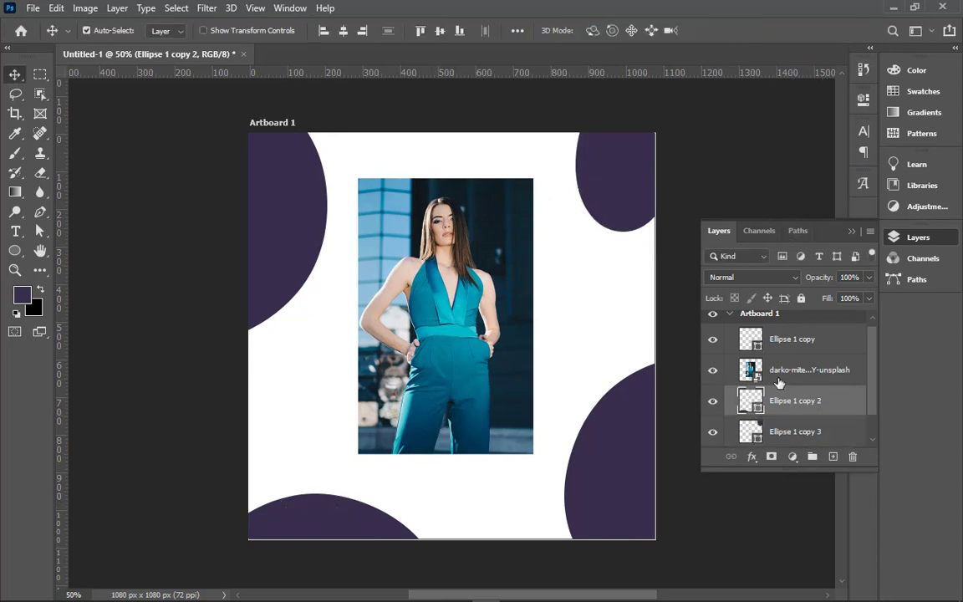
left_click(726, 370)
left_click(713, 370)
left_click(713, 375)
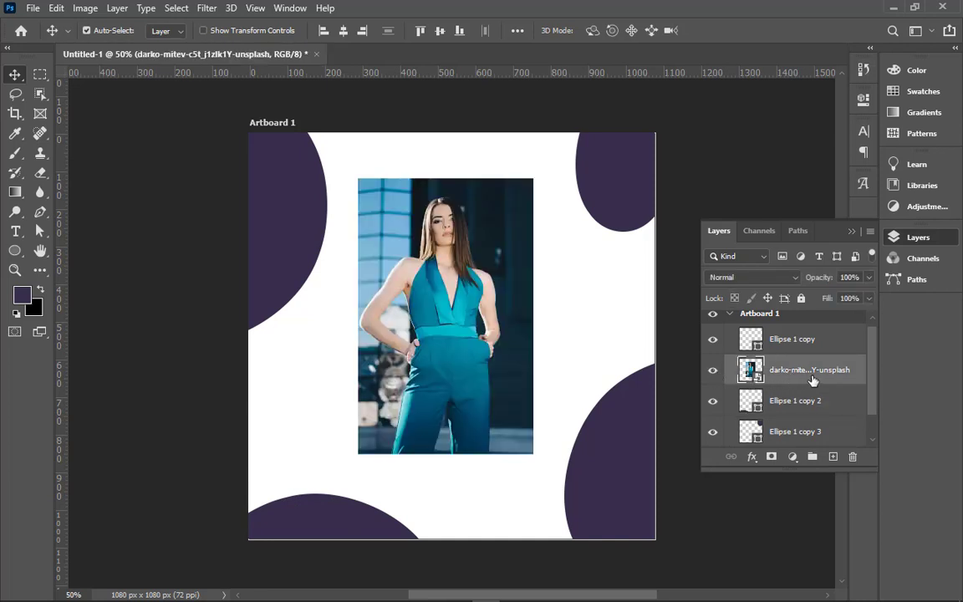
double_click(857, 382)
key("Return")
double_click(860, 383)
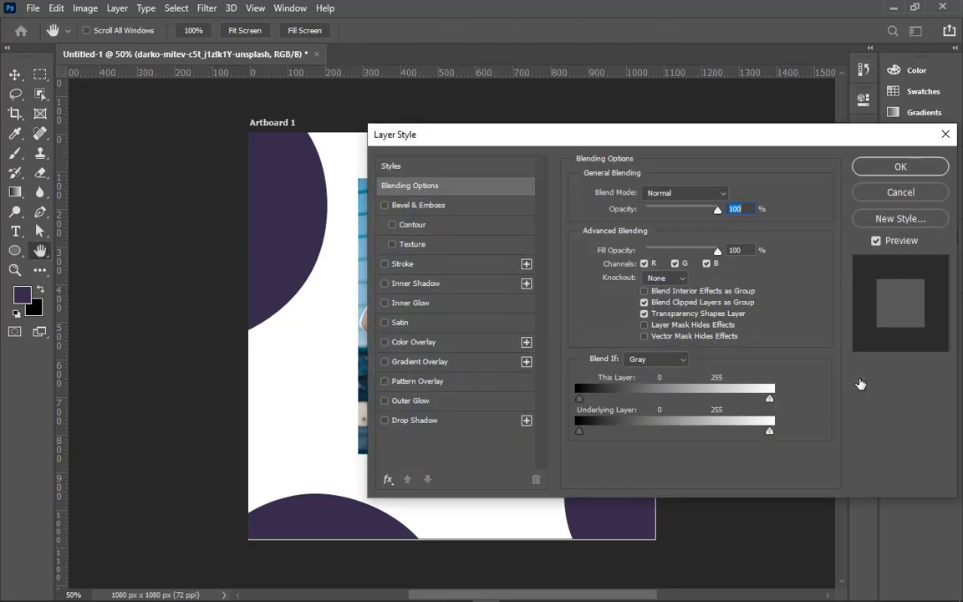
left_click(426, 421)
left_click_drag(503, 146, 637, 147)
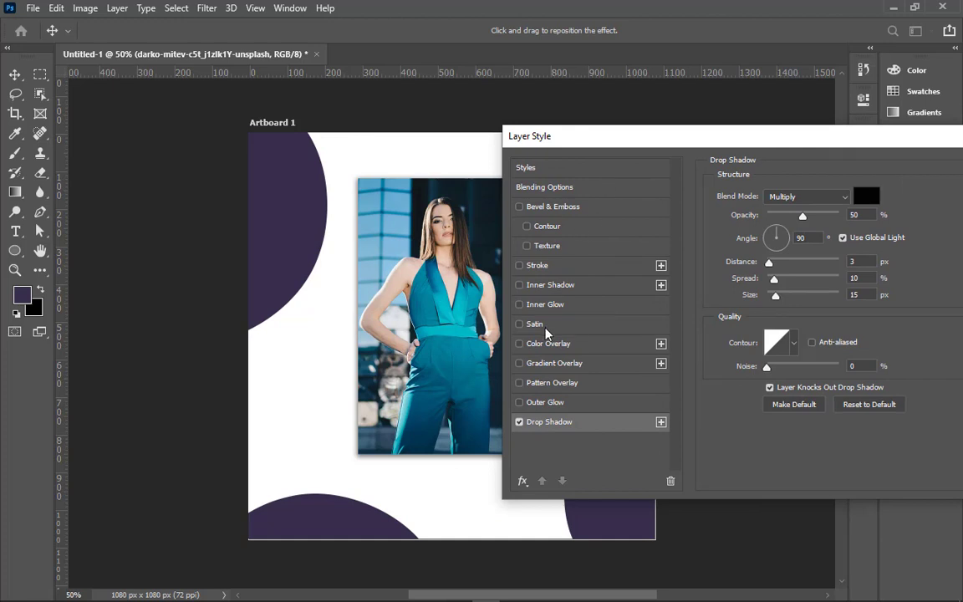
left_click(544, 350)
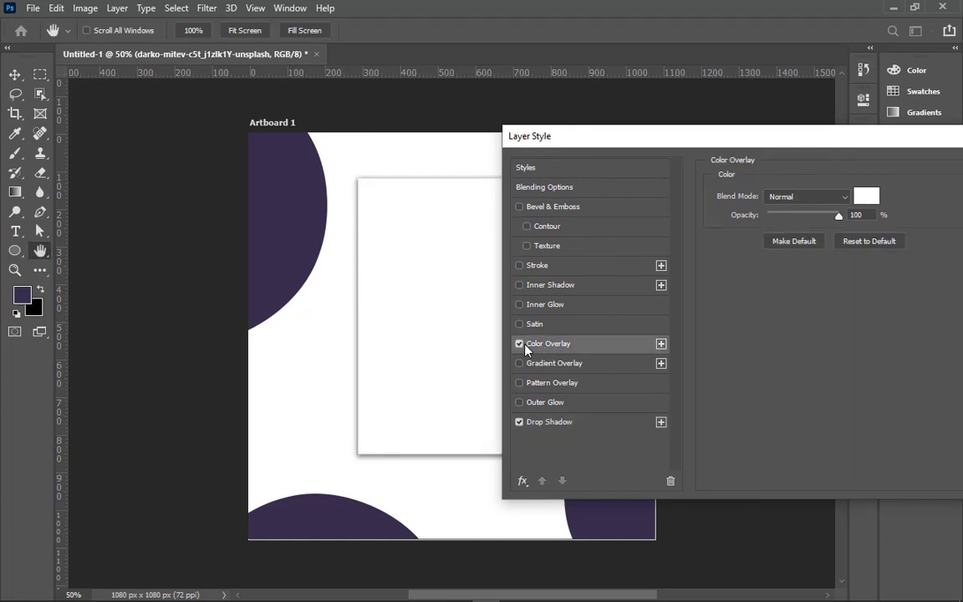
left_click(520, 346)
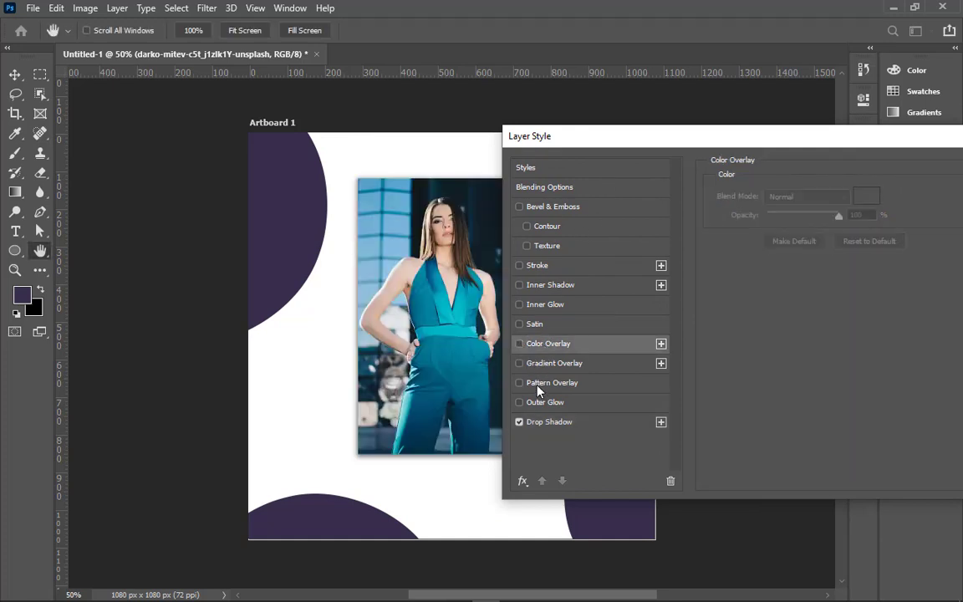
left_click(545, 306)
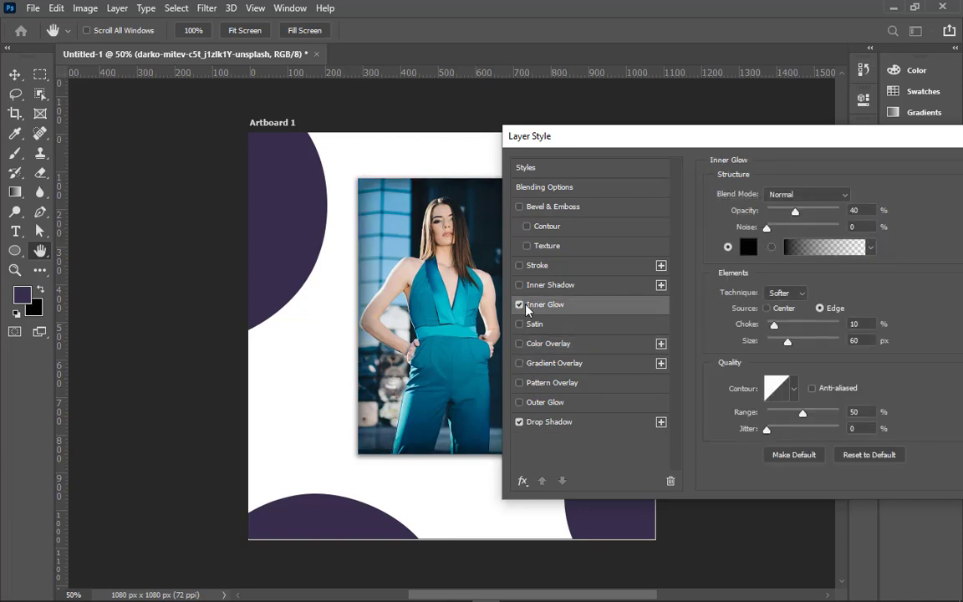
left_click(519, 304)
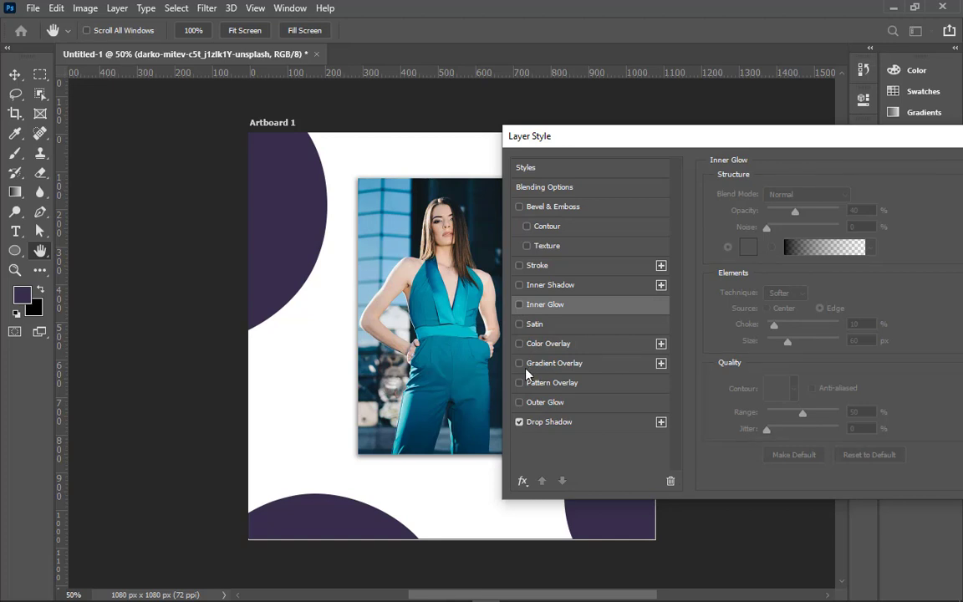
Add an inside stroke to the photo, 10 px wide at 100% opacity, in black (000000)
left_click(554, 269)
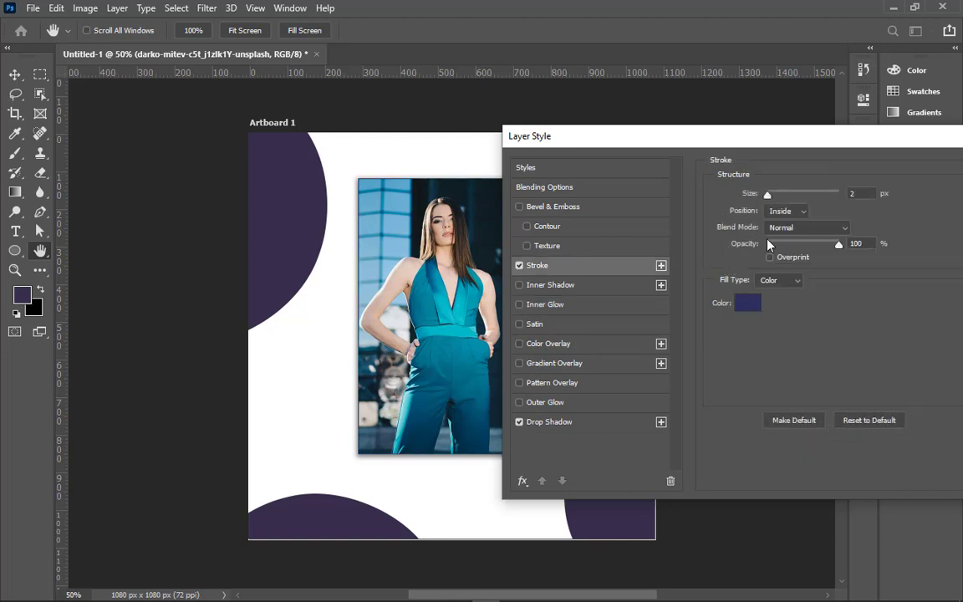
left_click(751, 308)
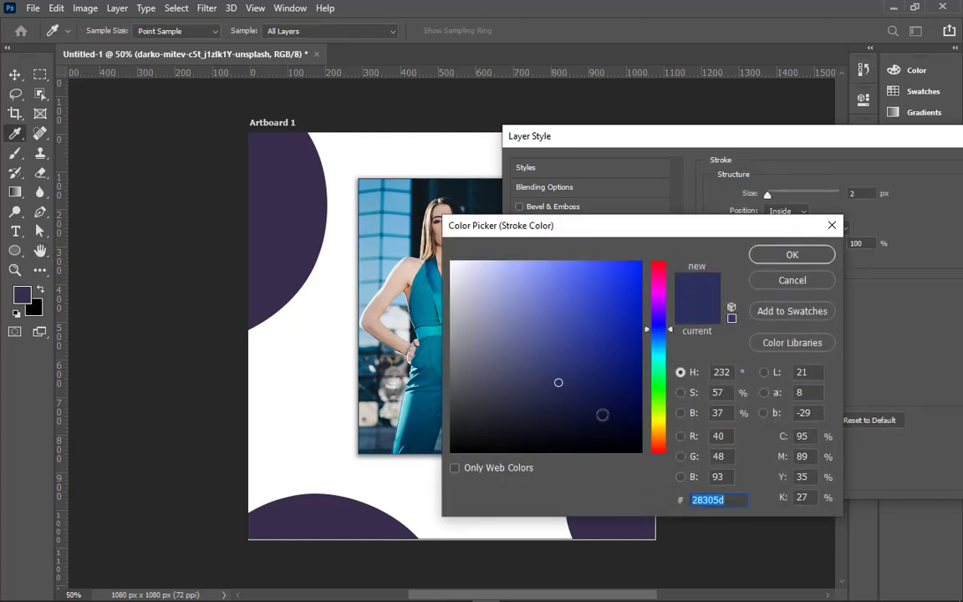
left_click(640, 452)
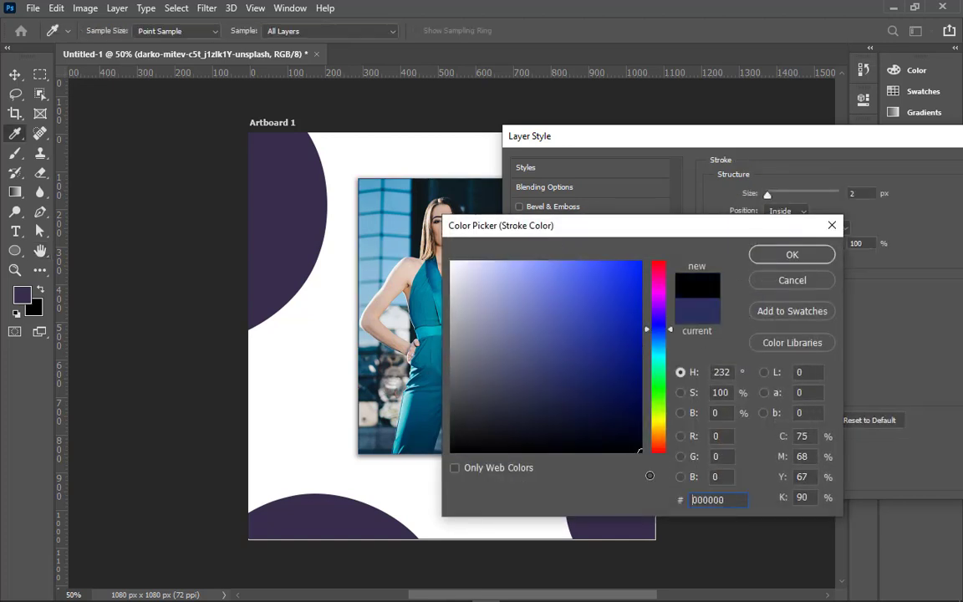
left_click(789, 254)
left_click_drag(768, 194, 775, 198)
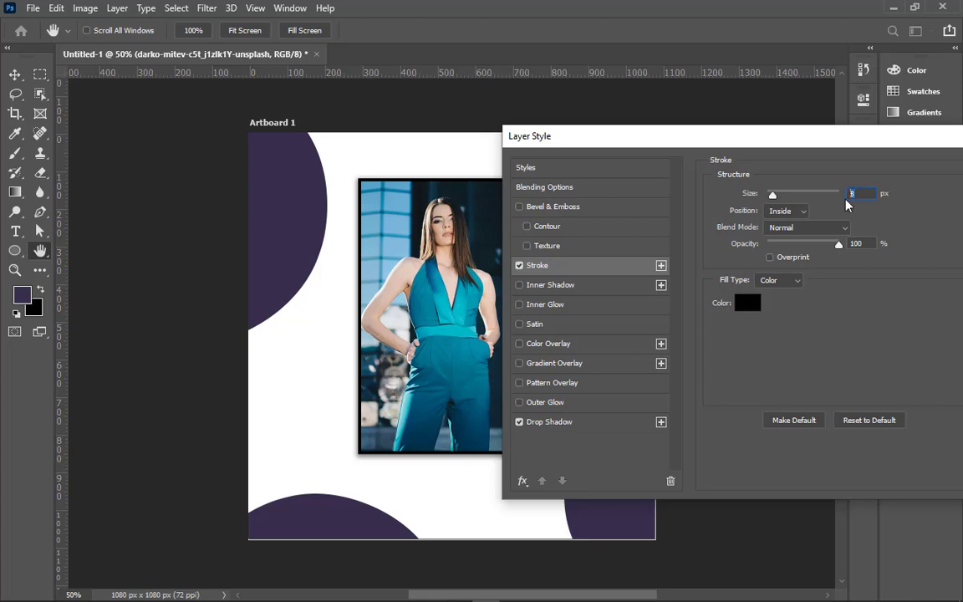
type("10")
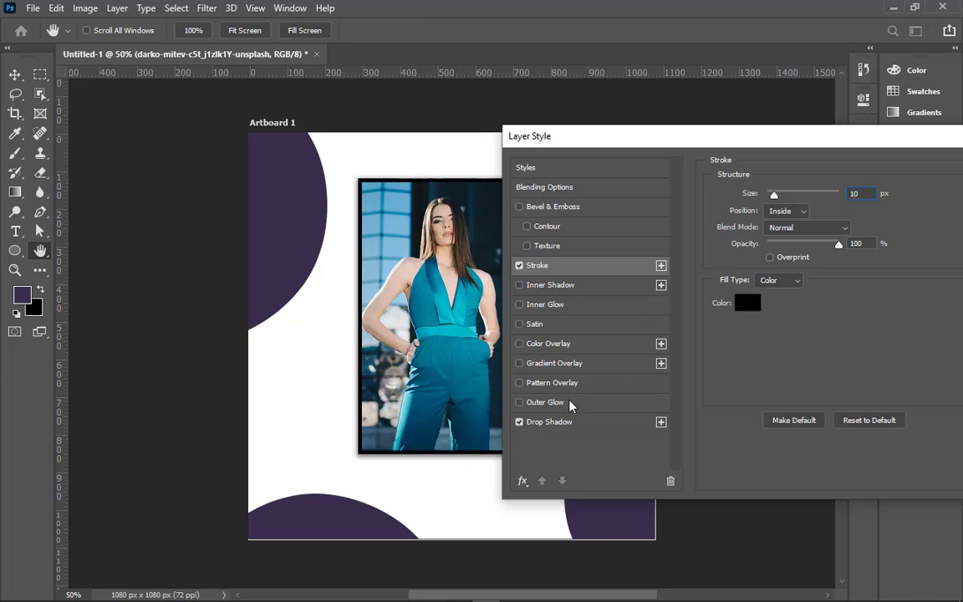
Change the photo's stroke color to white (ffffff) and apply the layer style
double_click(752, 309)
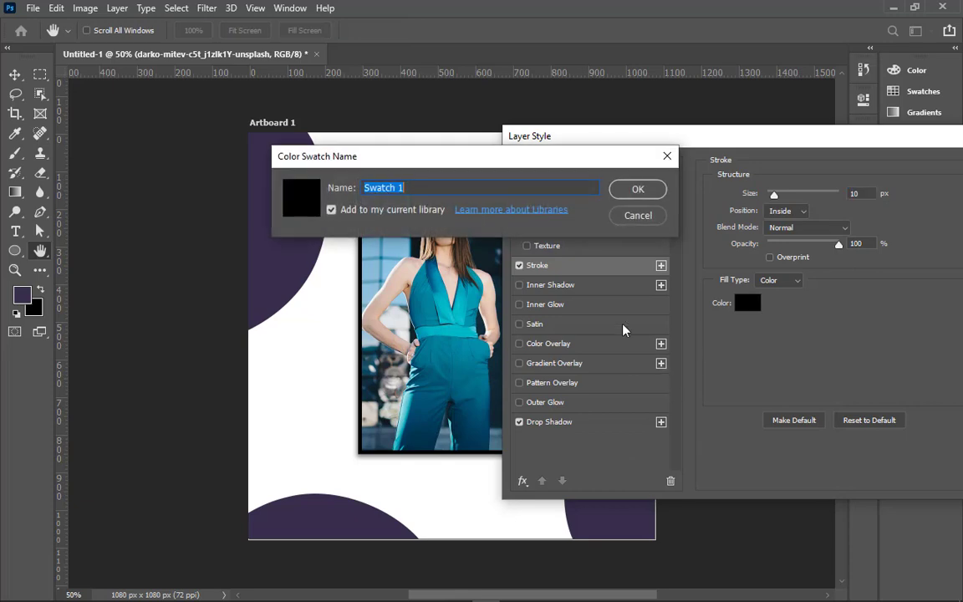
left_click(638, 215)
type("c7ccef")
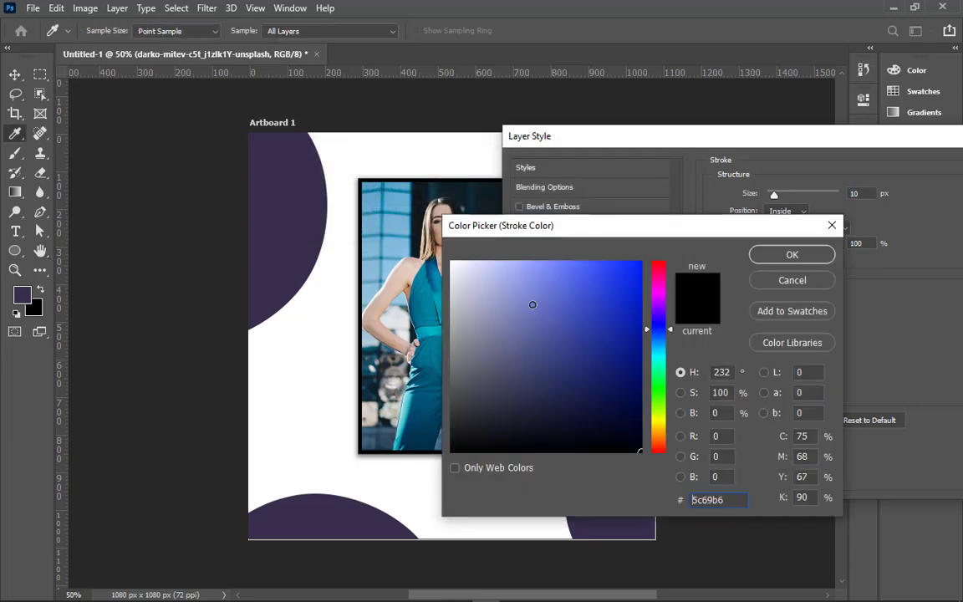
left_click_drag(477, 266, 413, 250)
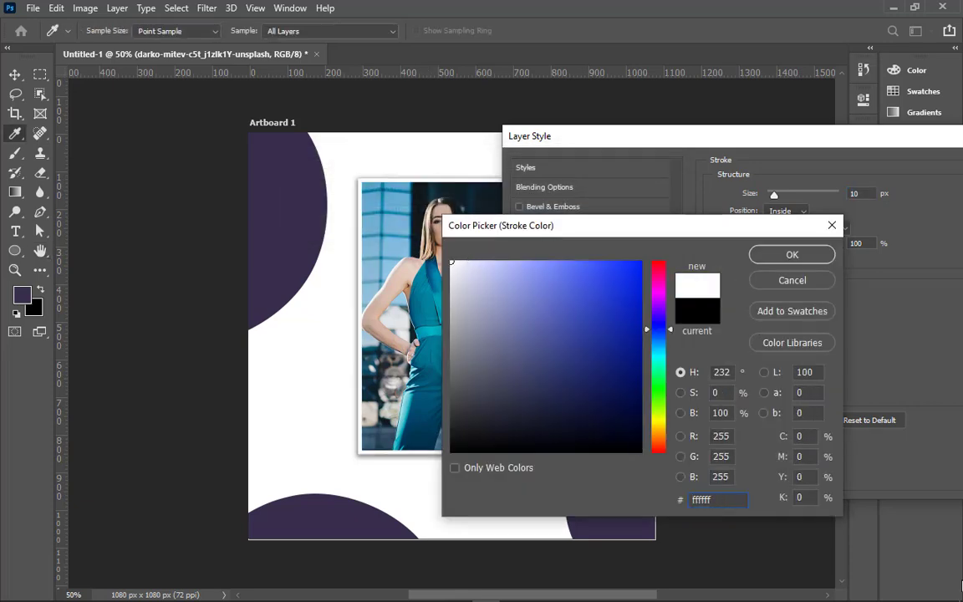
left_click(768, 256)
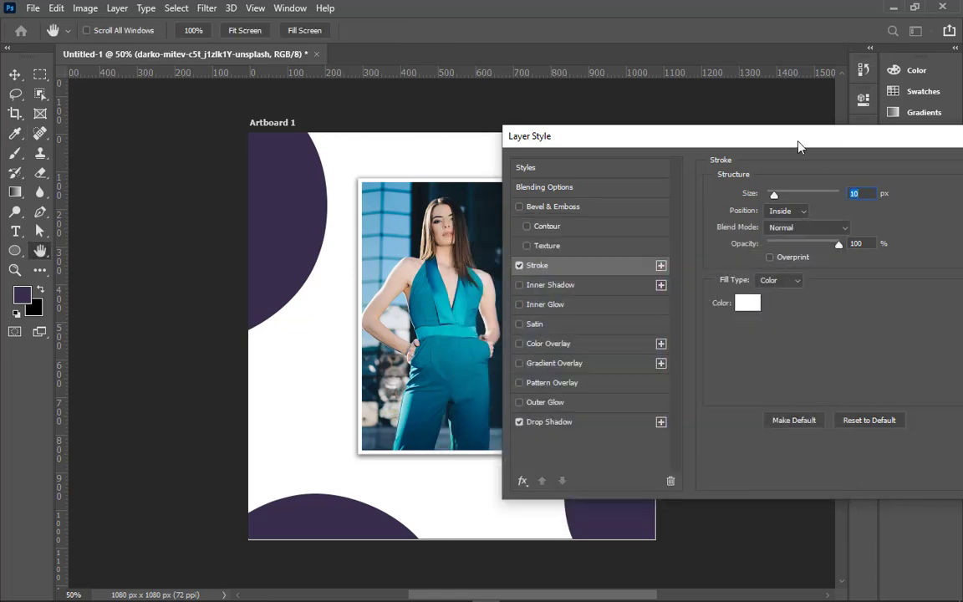
left_click_drag(798, 146, 620, 159)
left_click(822, 181)
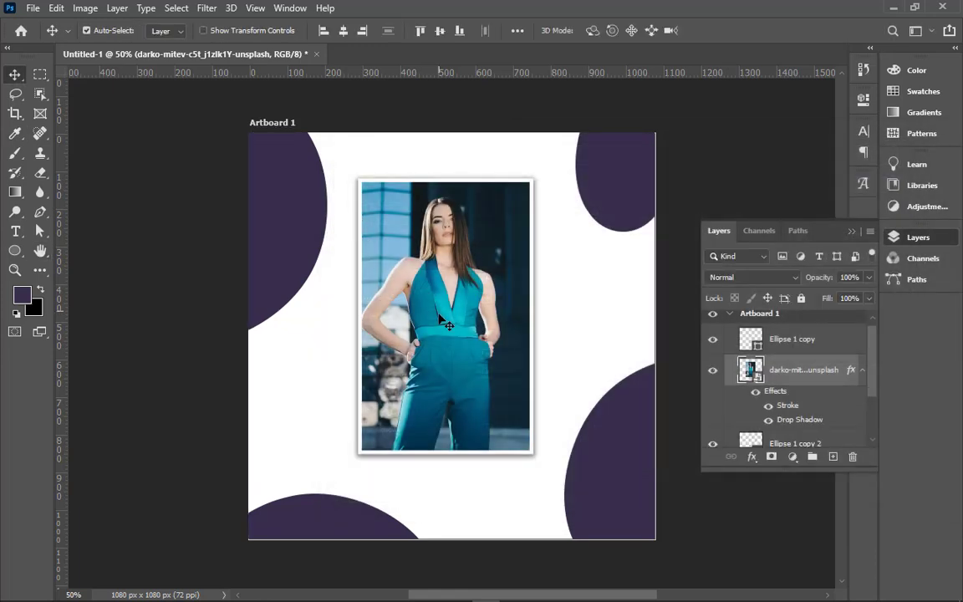
Center the photo horizontally and vertically on the artboard, using a selection of the whole artboard for alignment
left_click_drag(439, 317, 444, 326)
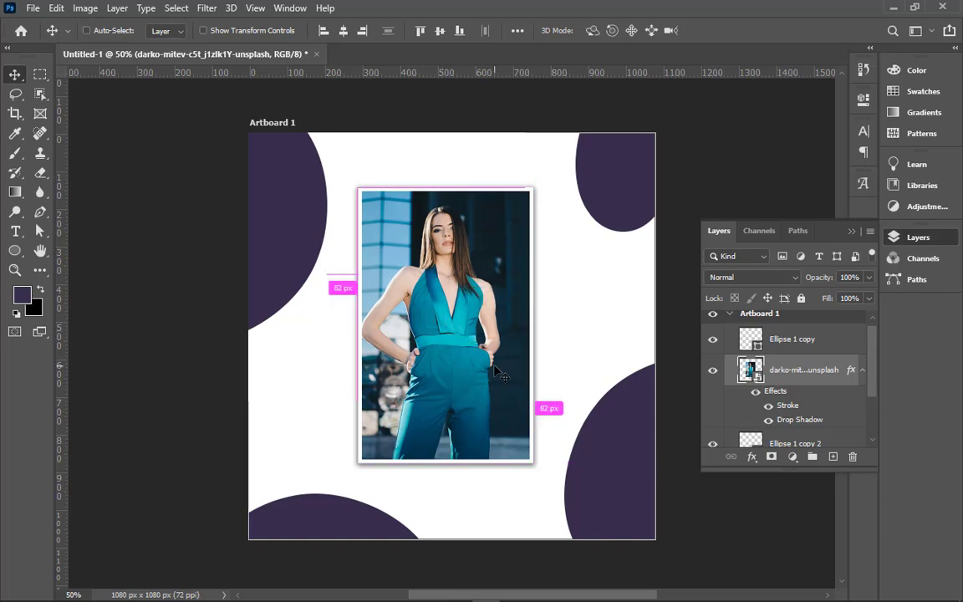
key("ctrl+a")
left_click(343, 30)
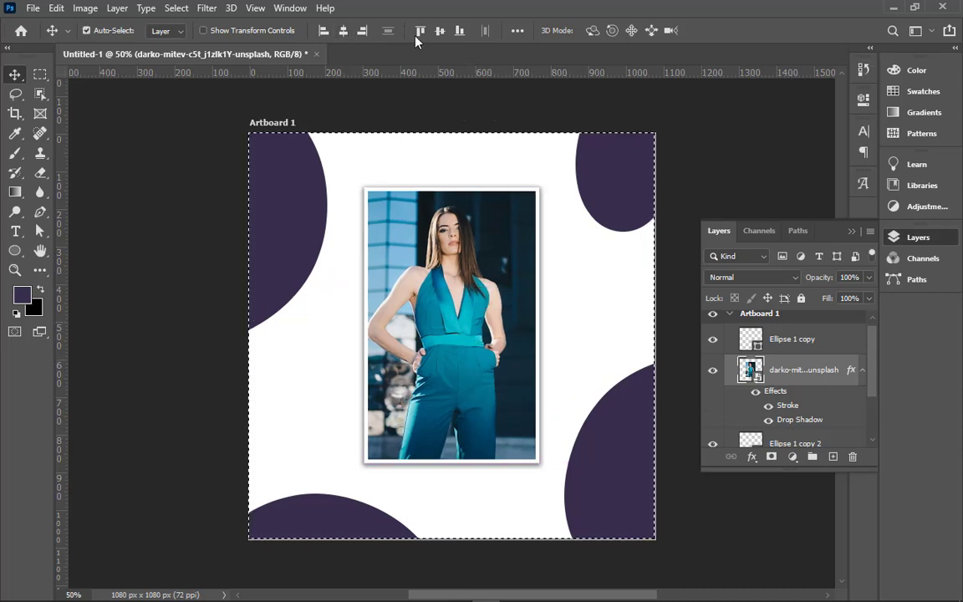
left_click(420, 30)
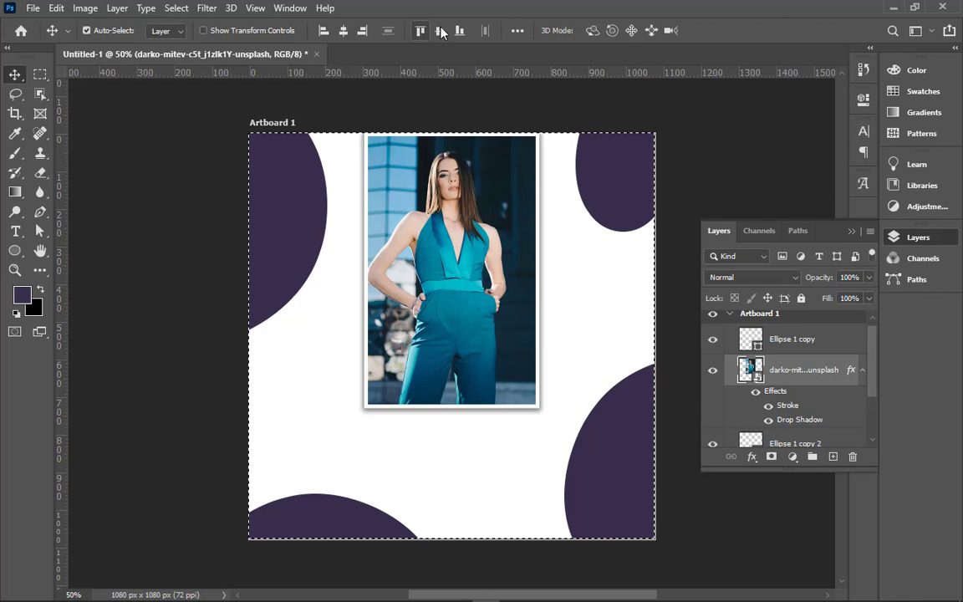
left_click(439, 30)
key("ctrl+d")
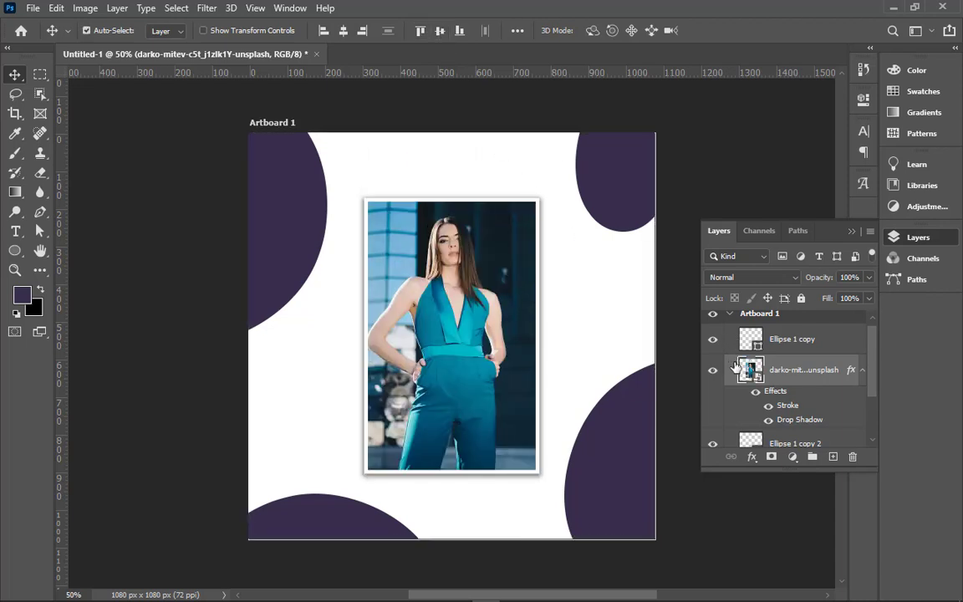
Recolor the lower-right shape turquoise (01bcca), sampling the color from the woman's outfit in the photo
left_click(717, 340)
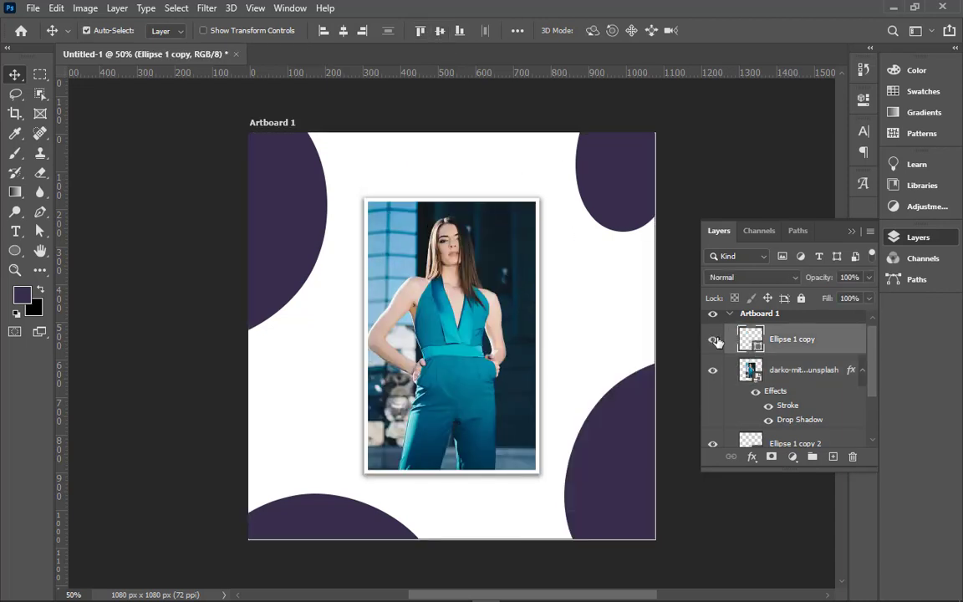
double_click(746, 342)
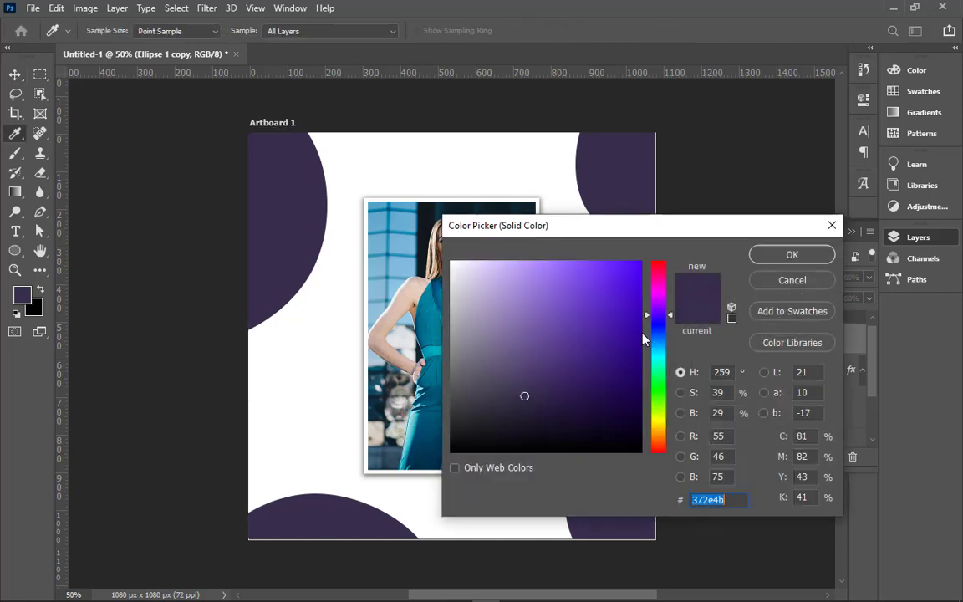
left_click_drag(635, 229, 783, 234)
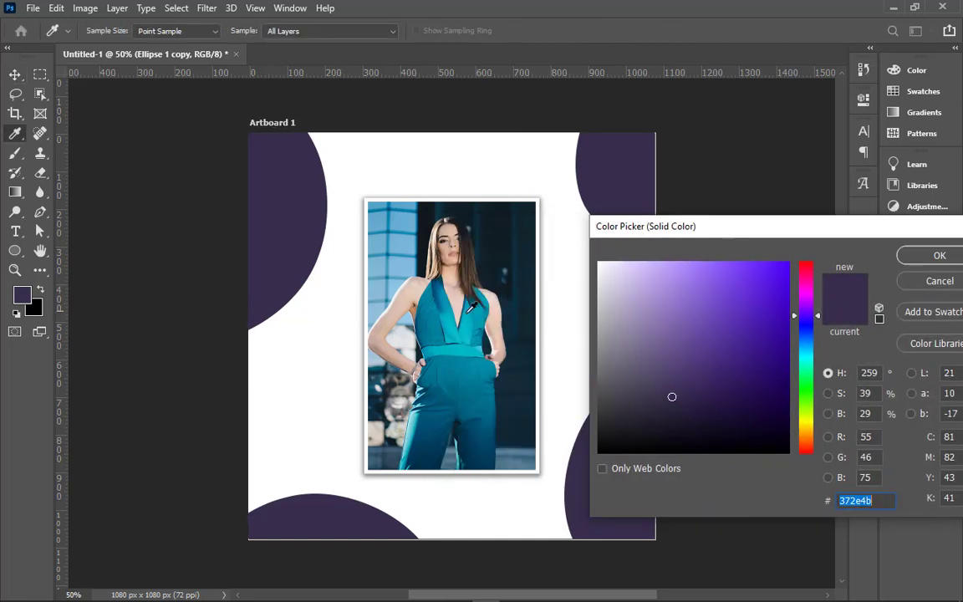
left_click(456, 331)
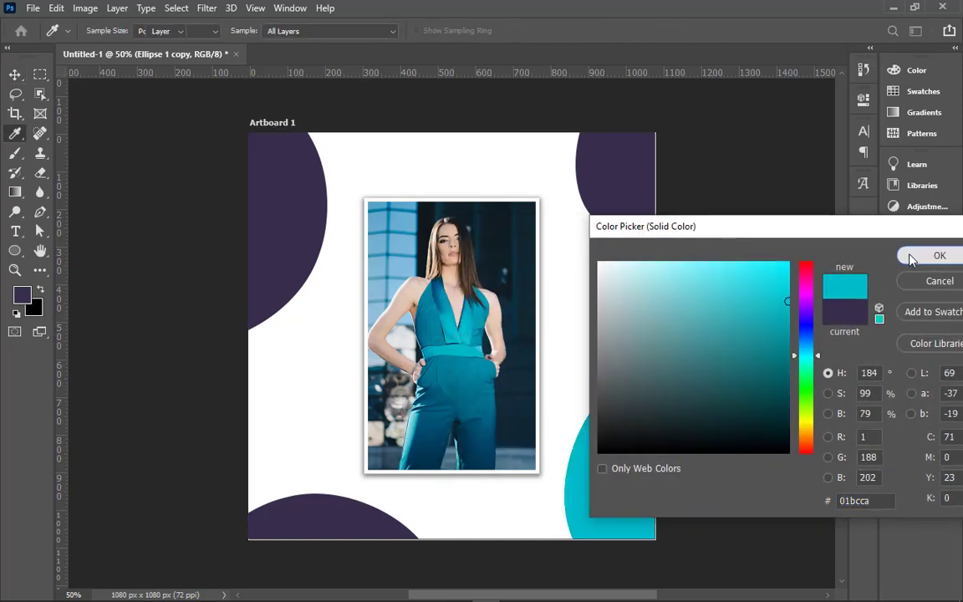
left_click(937, 256)
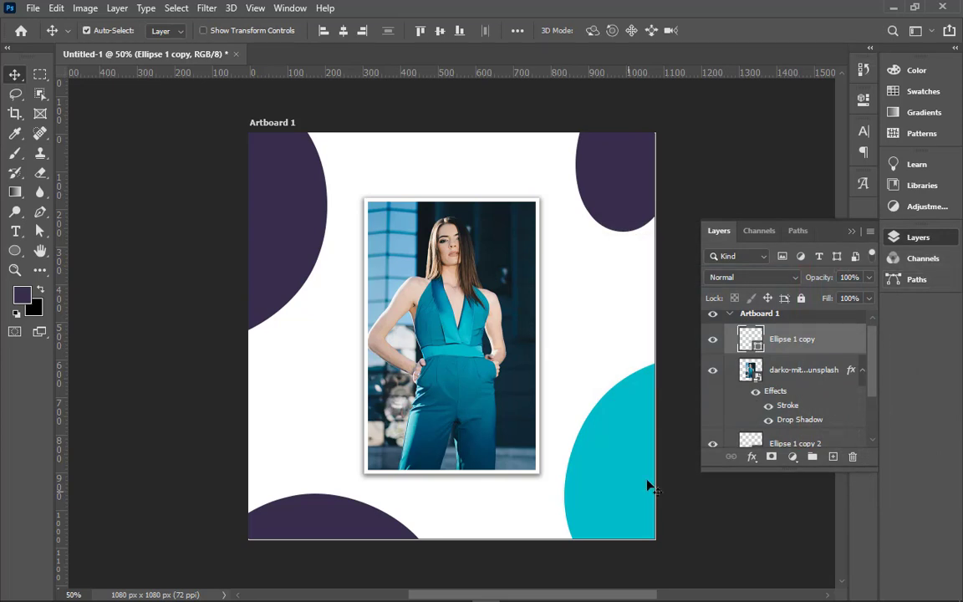
Recolor the lower-left shape dark navy (102733), sampling the color from the photo's dark background
double_click(748, 441)
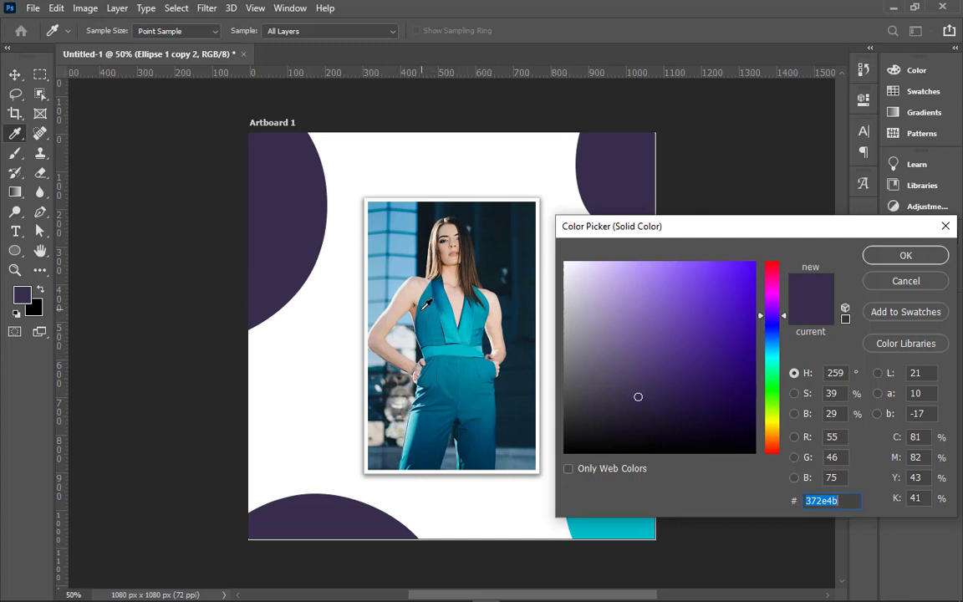
left_click(512, 423)
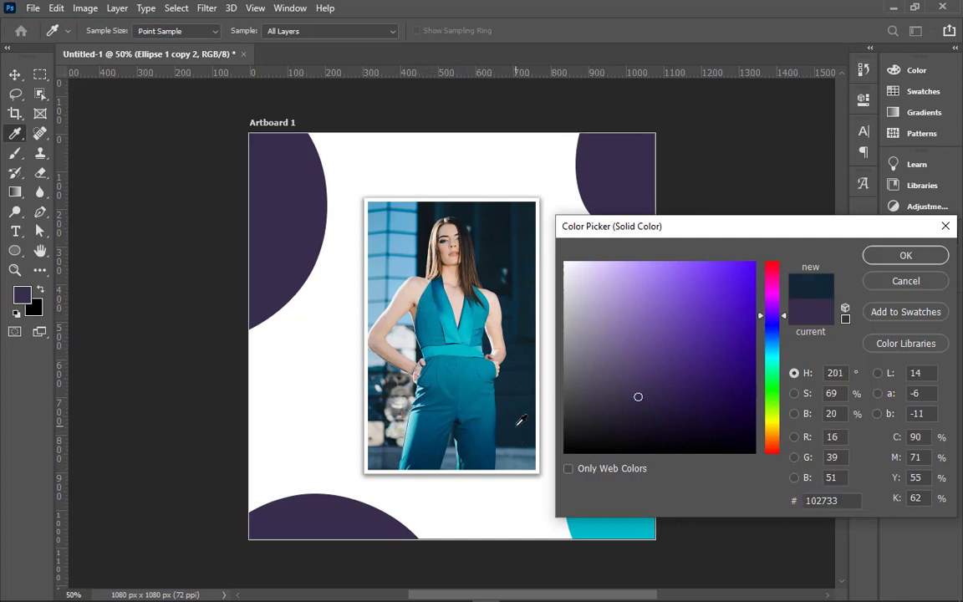
left_click(905, 255)
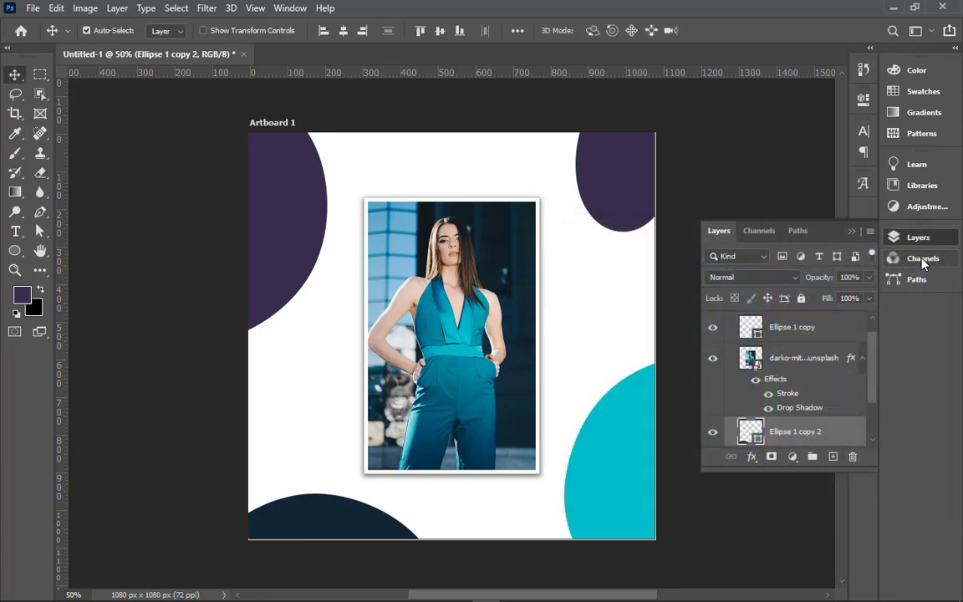
Recolor the upper-left shape by sampling the turquoise of the lower-right shape
left_click(269, 255)
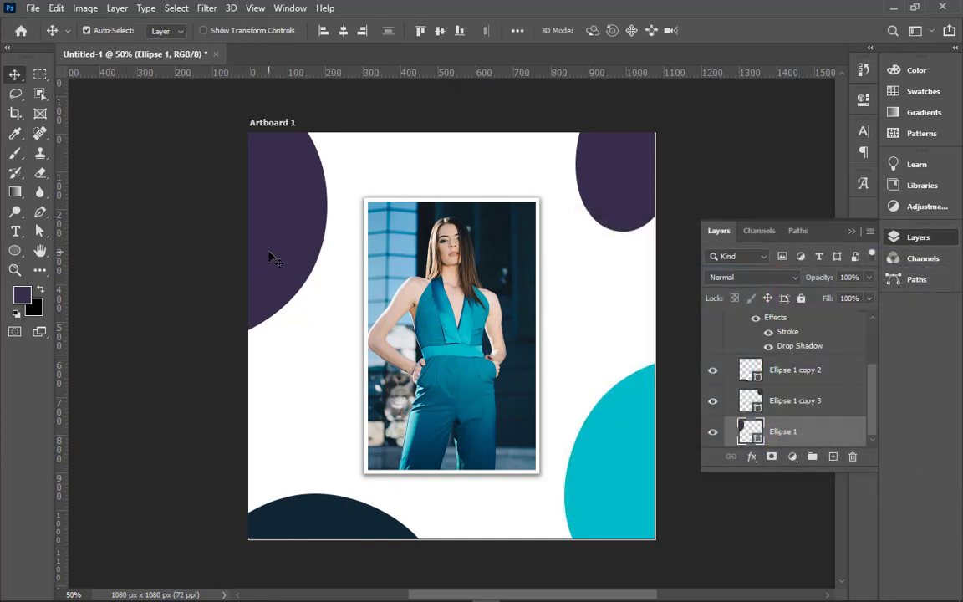
right_click(270, 255)
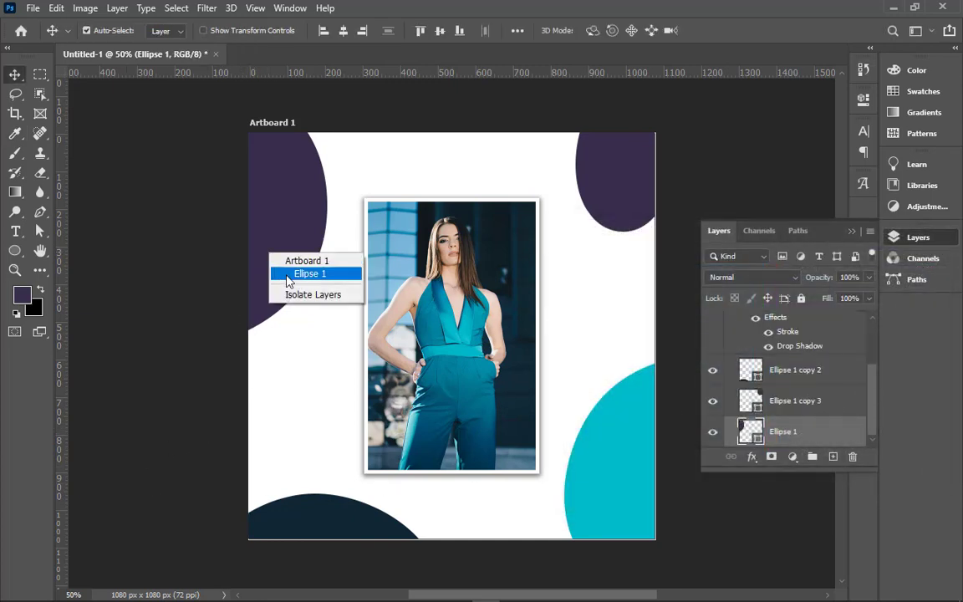
left_click(301, 275)
double_click(746, 430)
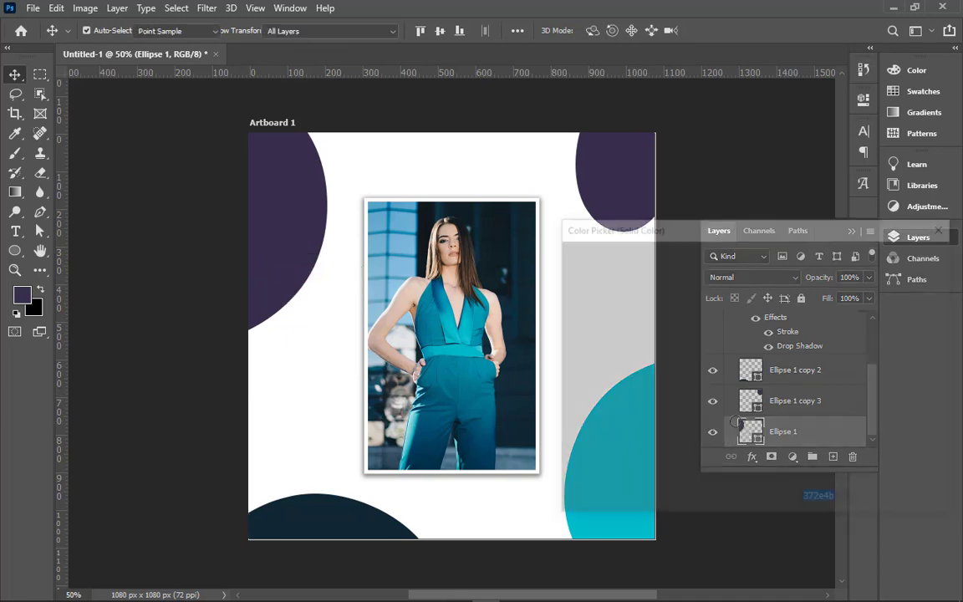
left_click(590, 523)
left_click(896, 258)
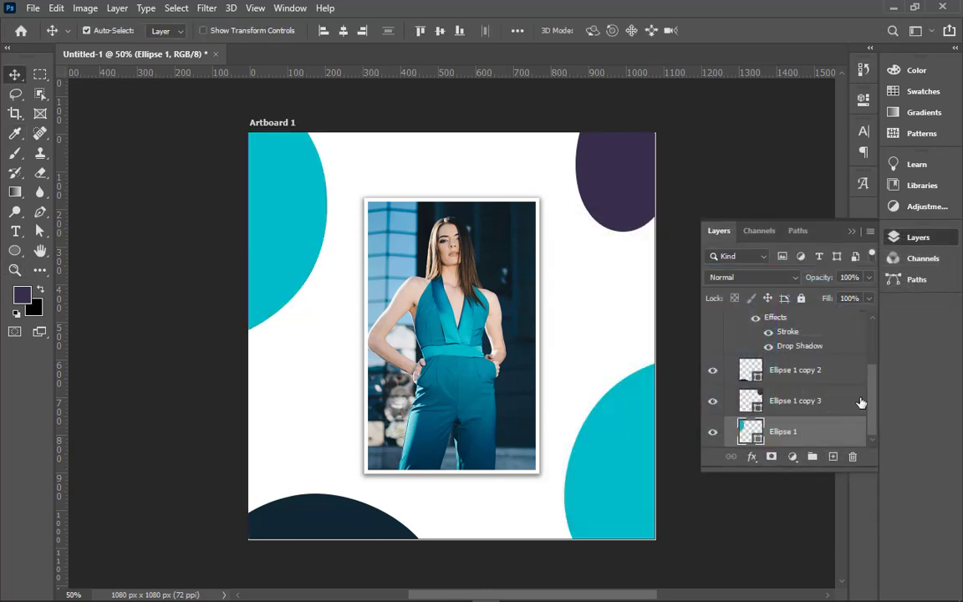
Recolor the upper-right shape dark navy (102733), sampling the color from the lower-left shape
left_click(752, 399)
double_click(751, 395)
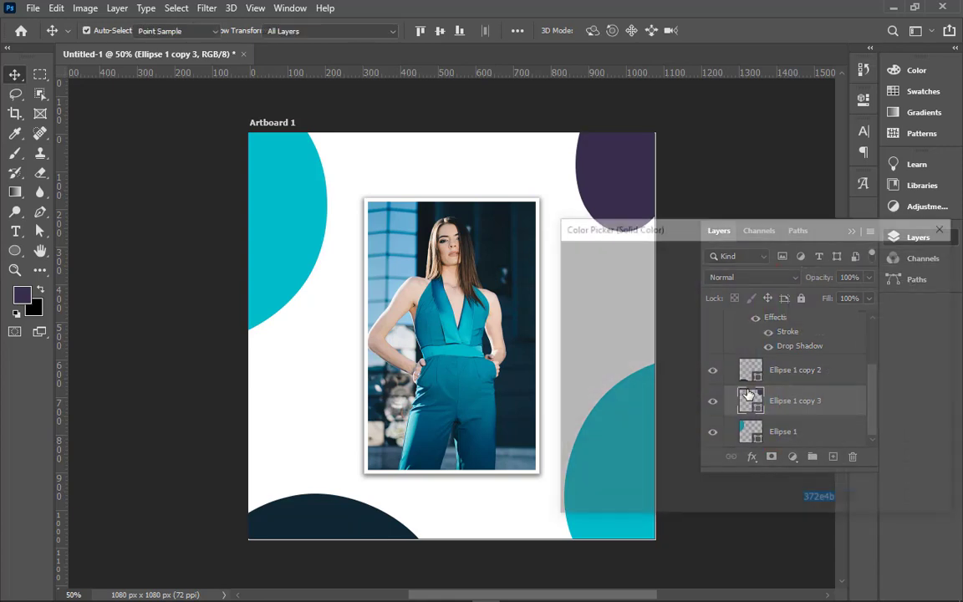
left_click(352, 503)
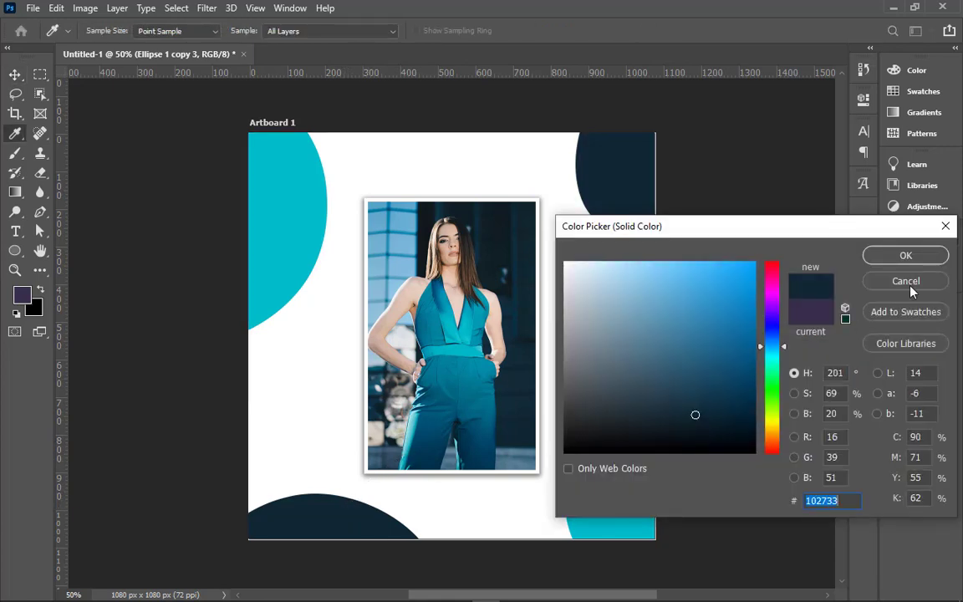
left_click(907, 256)
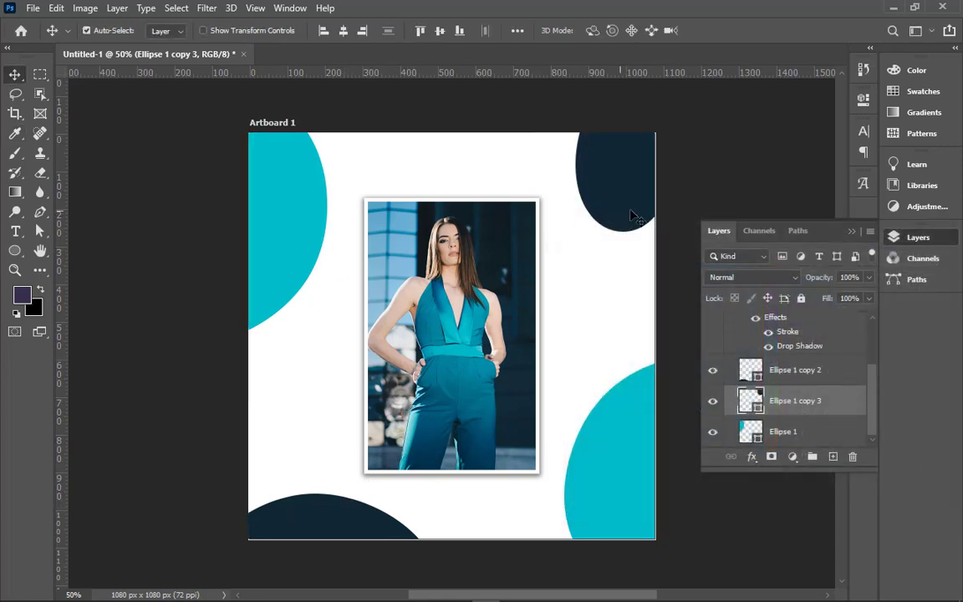
Rotate the lower-left navy shape to about -48.7° and move it over the artboard's corner at about X -40 px, Y 1129 px
left_click(349, 517)
right_click(351, 517)
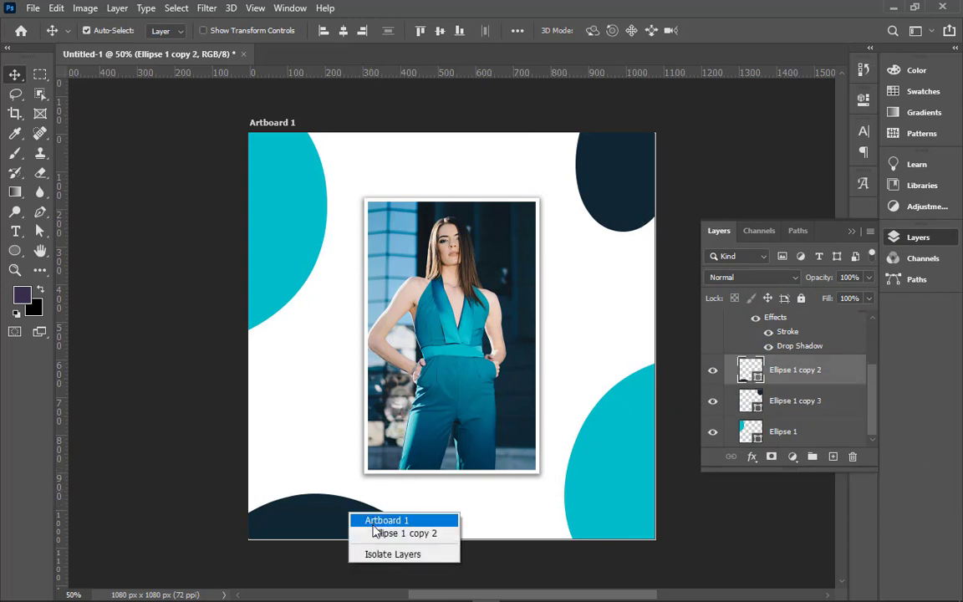
left_click(378, 533)
key("ctrl+t")
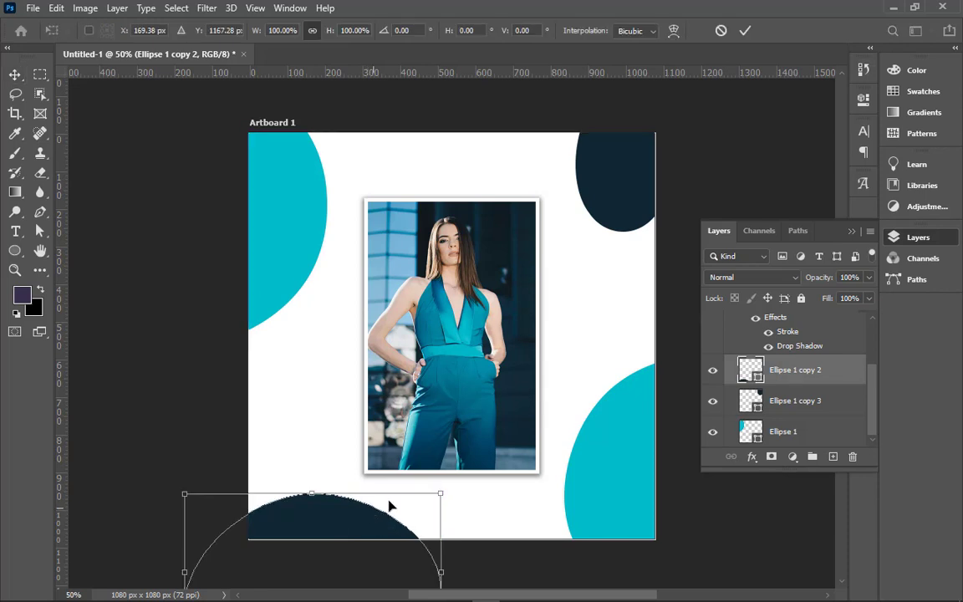
left_click_drag(468, 505, 339, 483)
left_click_drag(458, 460, 341, 579)
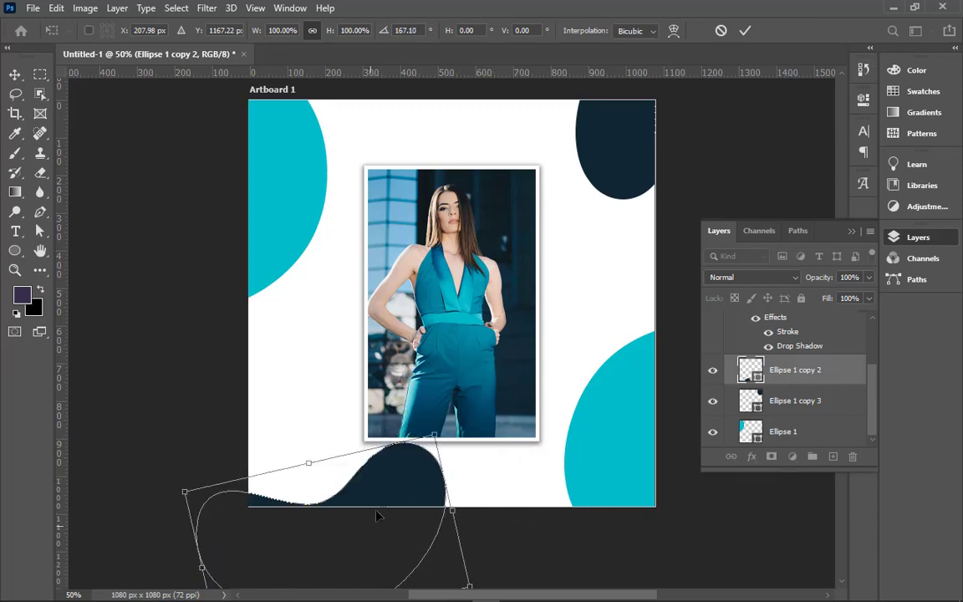
left_click_drag(377, 516, 284, 481)
left_click_drag(393, 456, 201, 577)
left_click_drag(286, 472, 291, 477)
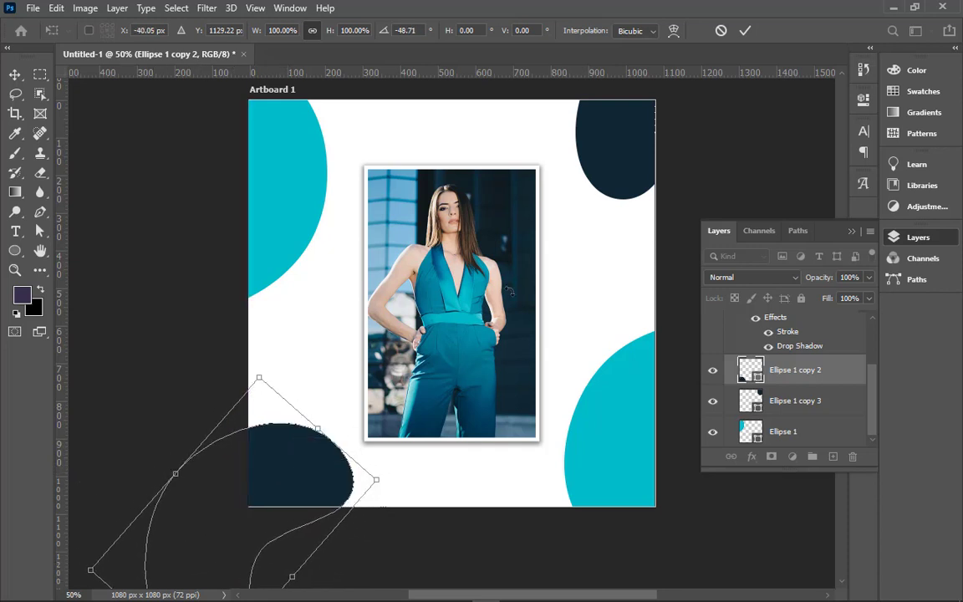
left_click(743, 31)
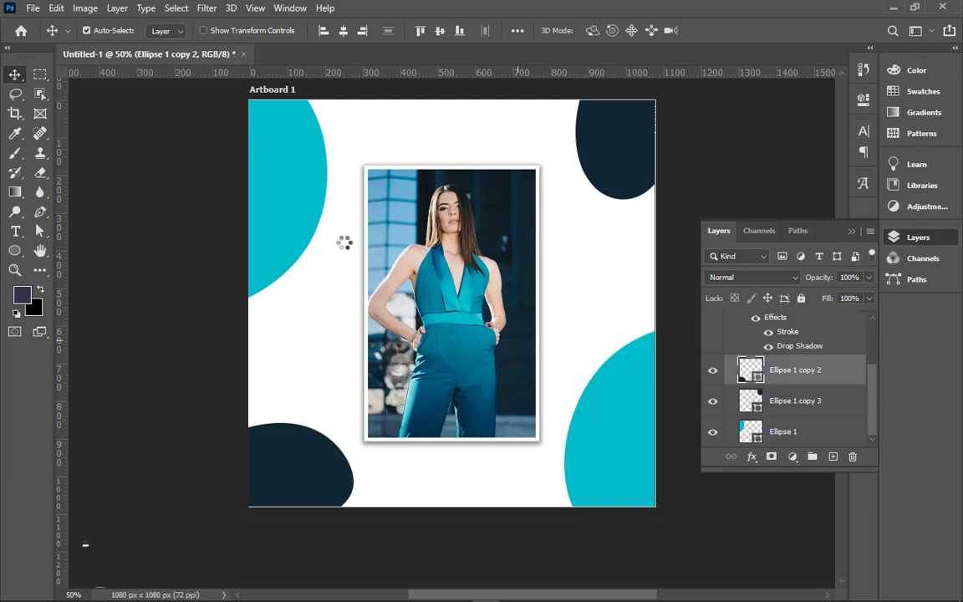
Add the text "New Arrival" in 72 pt Helvetica Now Display Bold over the upper-left turquoise shape, layered directly above the photo
key("t")
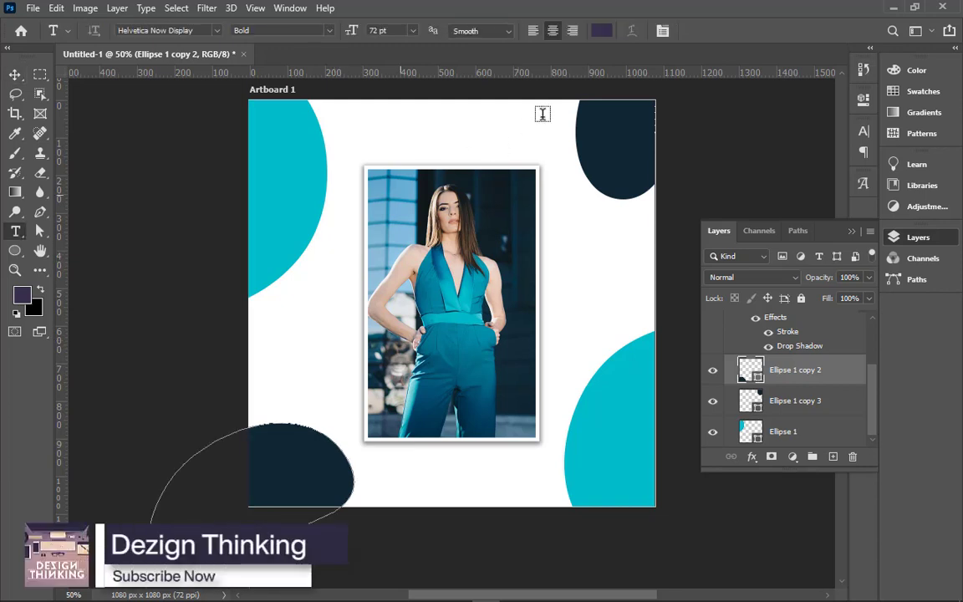
left_click(17, 77)
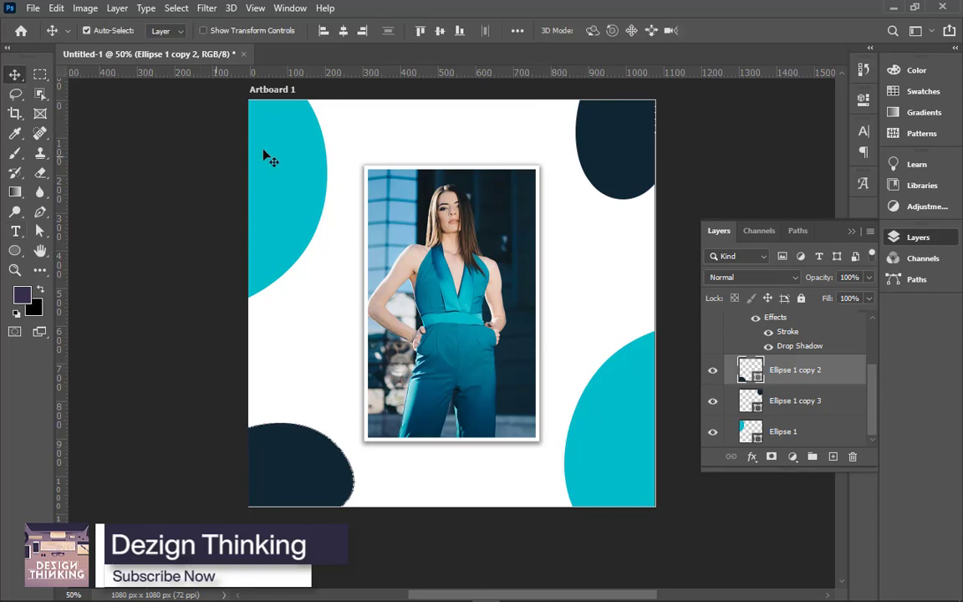
scroll(786, 376, "up", 3)
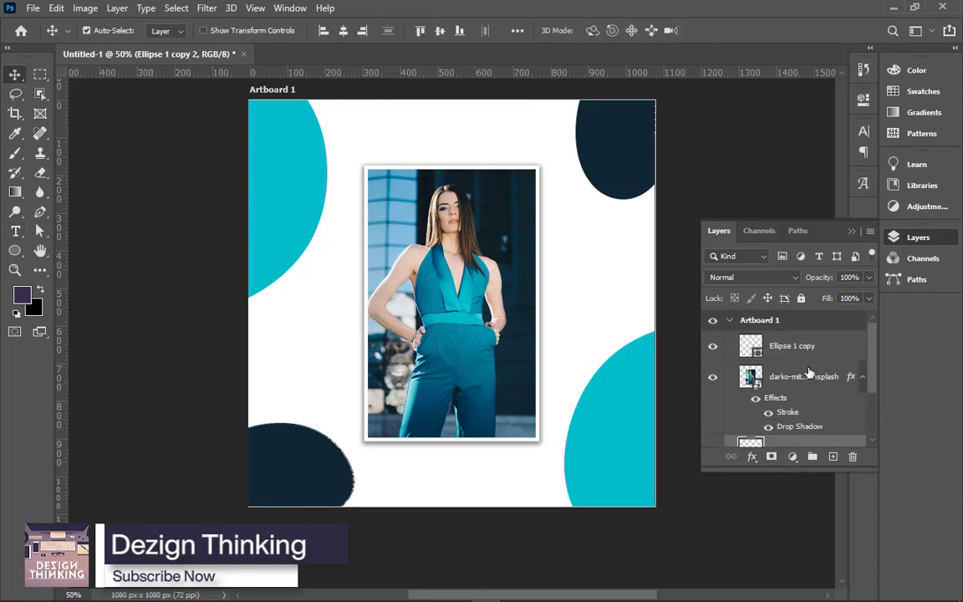
left_click(794, 349)
key("t")
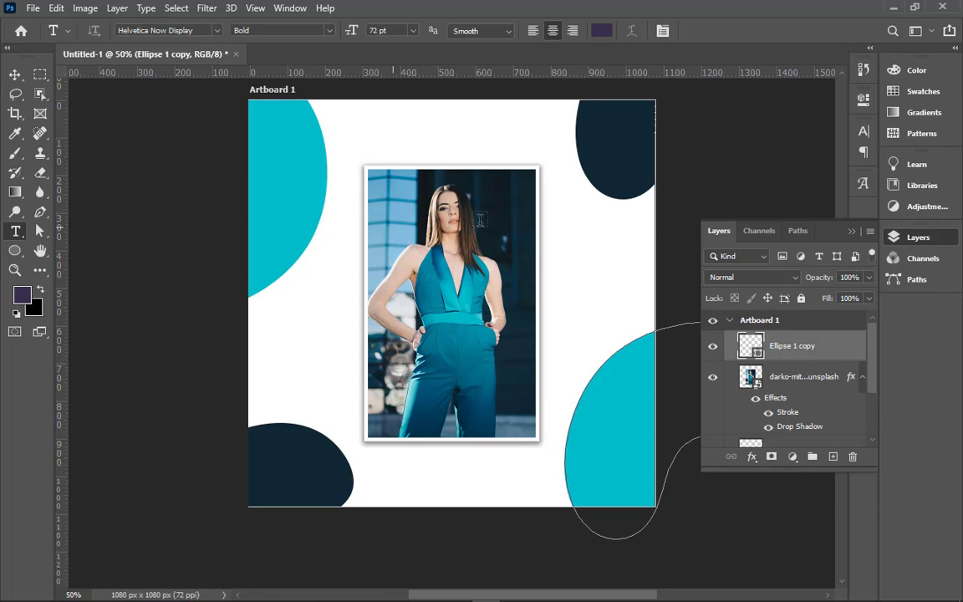
left_click(730, 321)
left_click(731, 321)
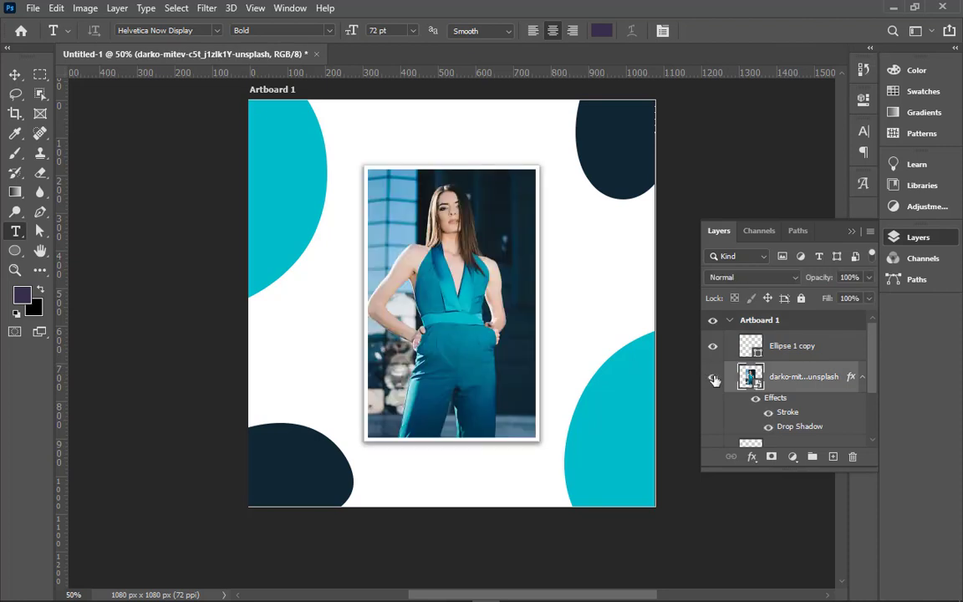
left_click(310, 182)
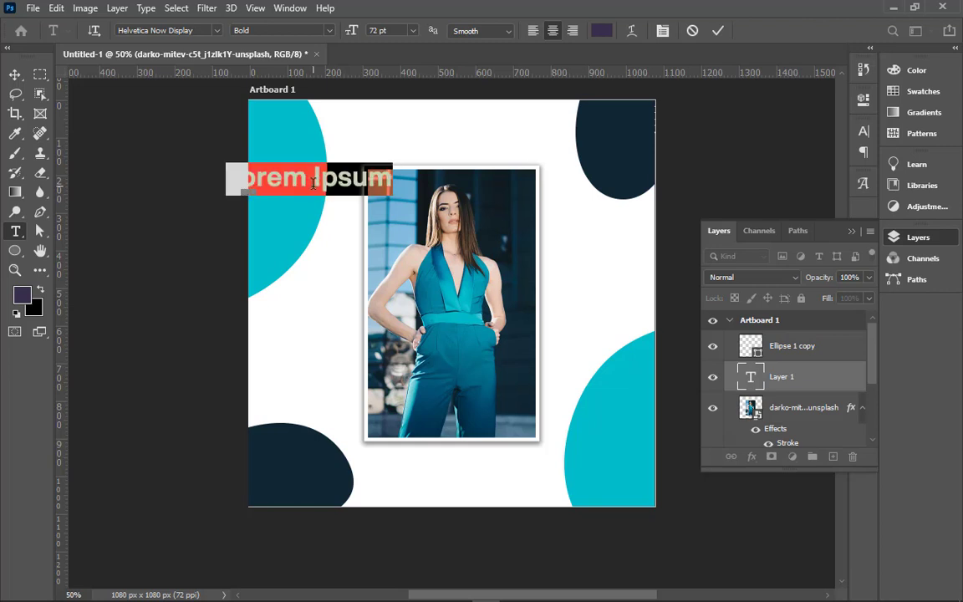
type("New")
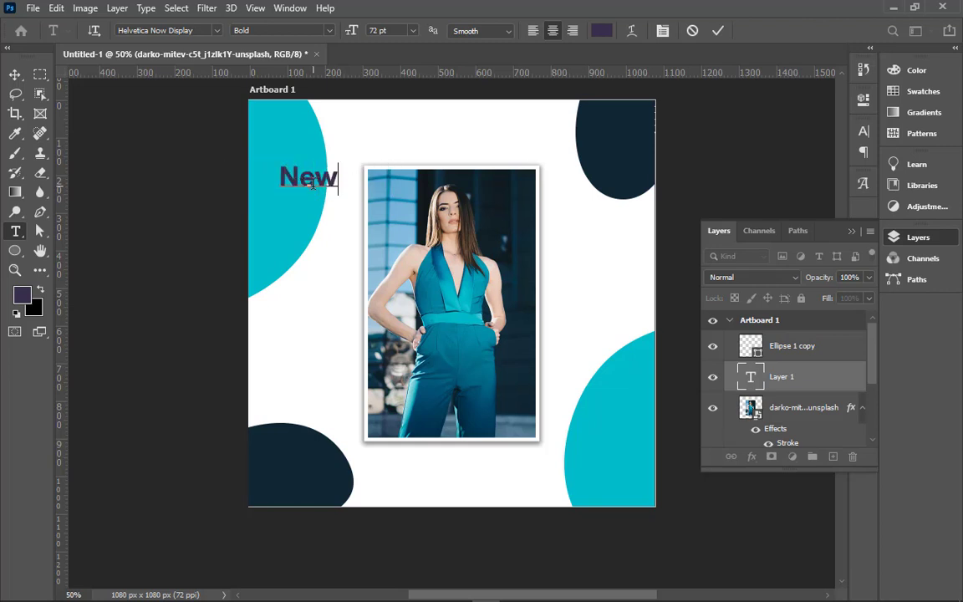
key("BackSpace")
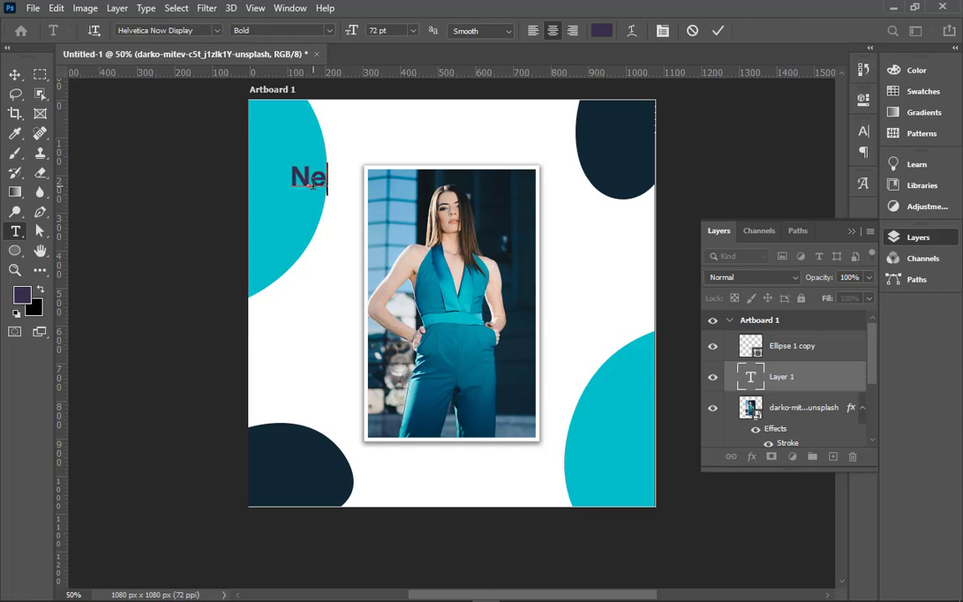
type("ew")
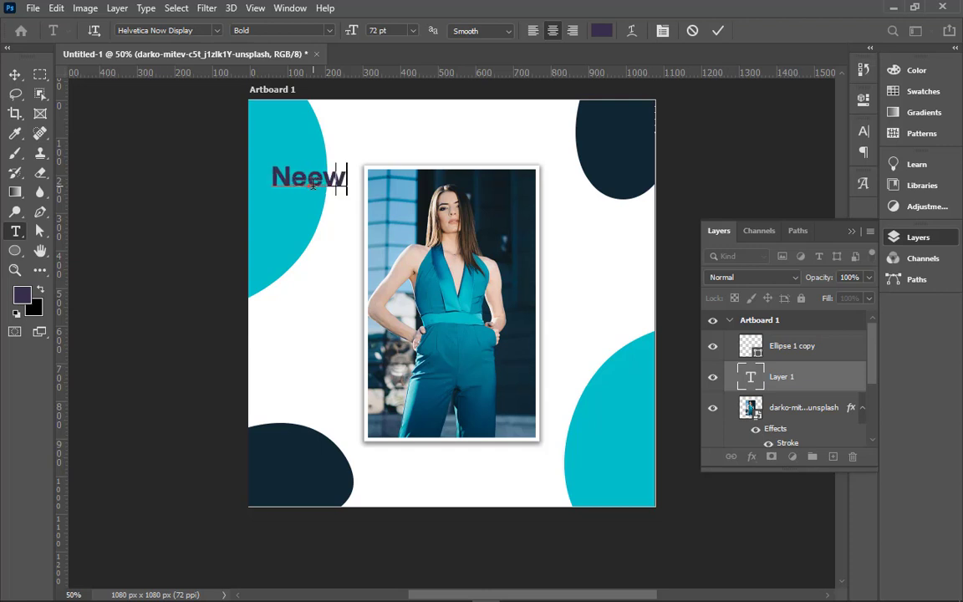
key("BackSpace")
key("BackSpace")
type("ew")
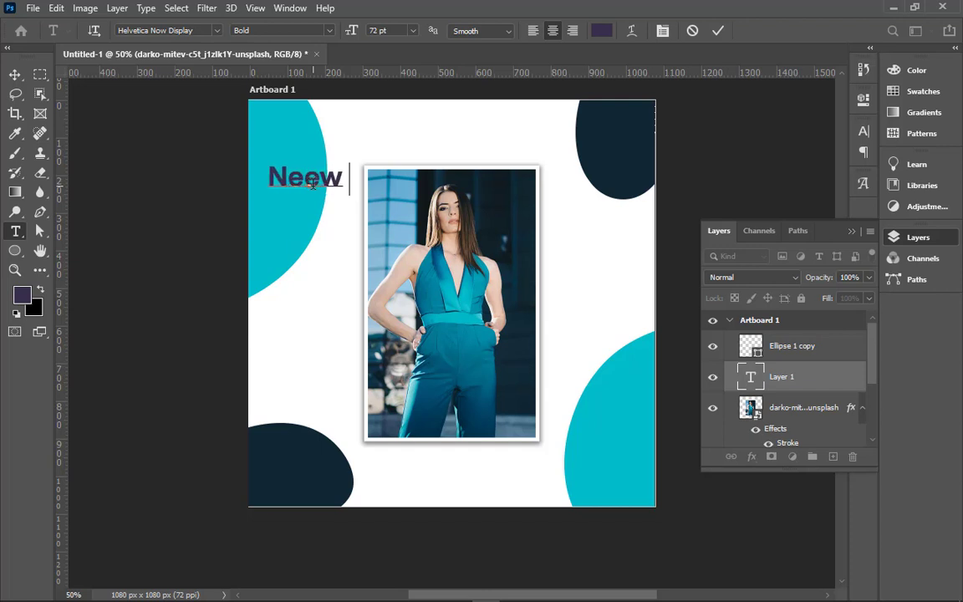
key("BackSpace")
key("BackSpace")
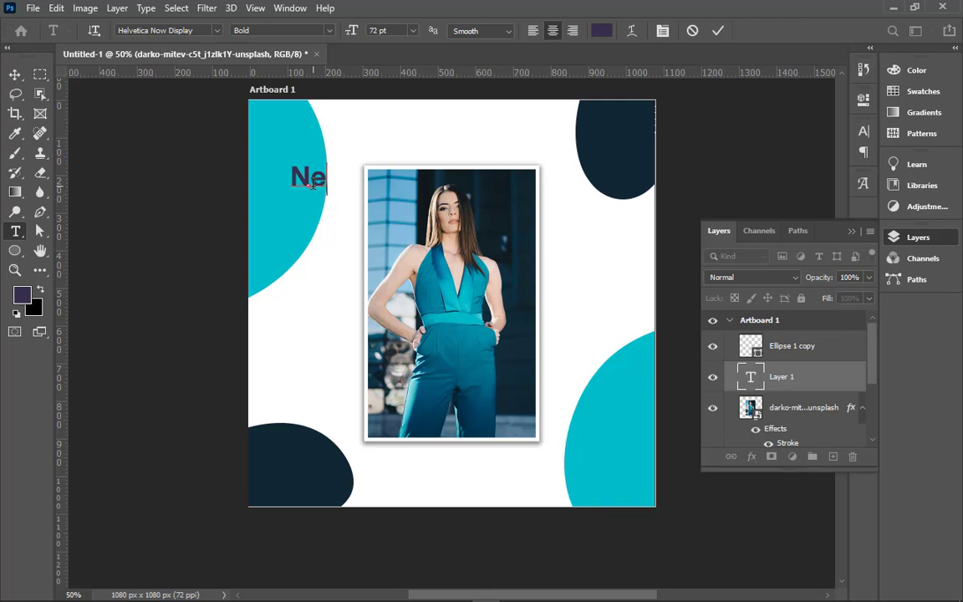
type("w A")
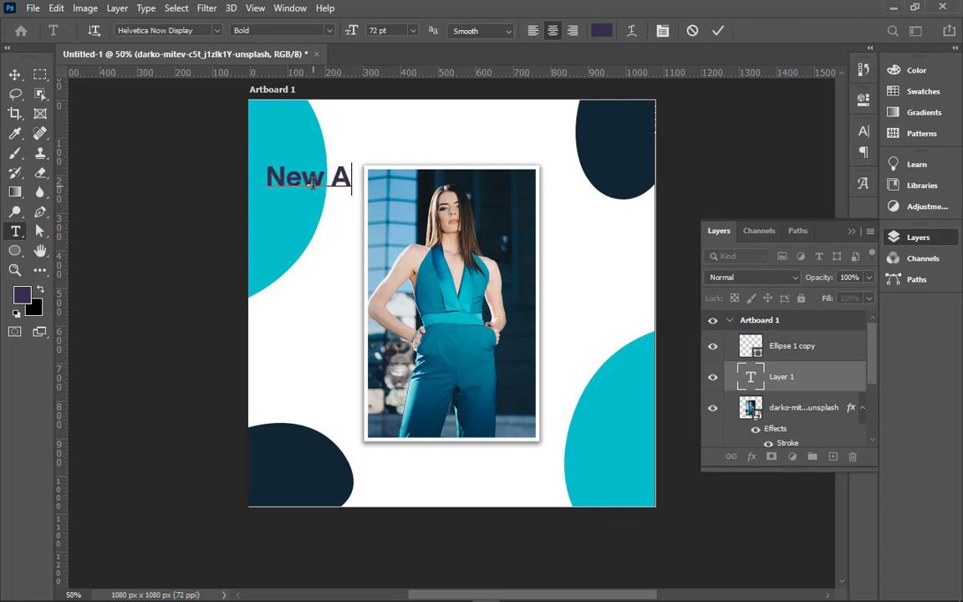
type("rri")
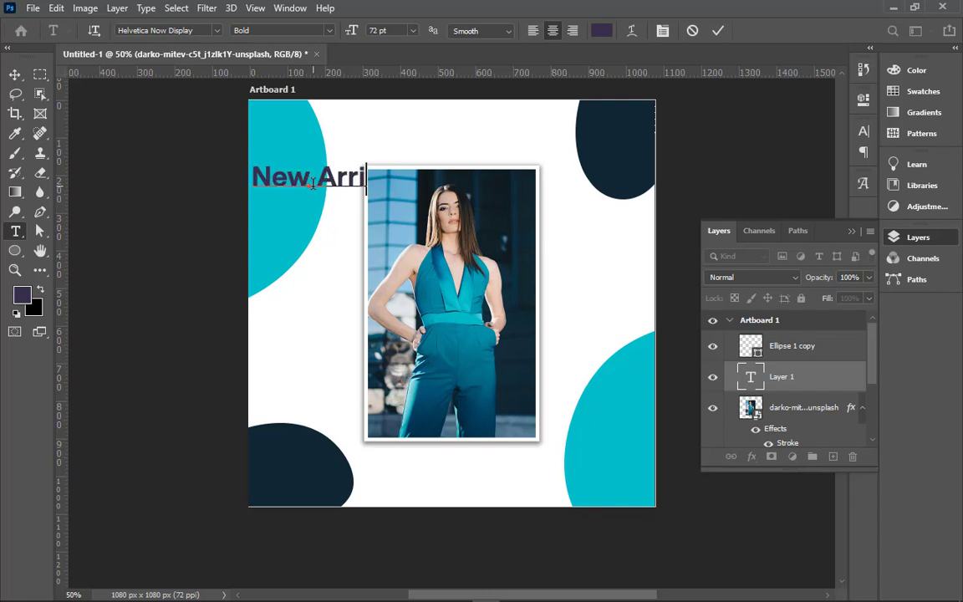
type("val")
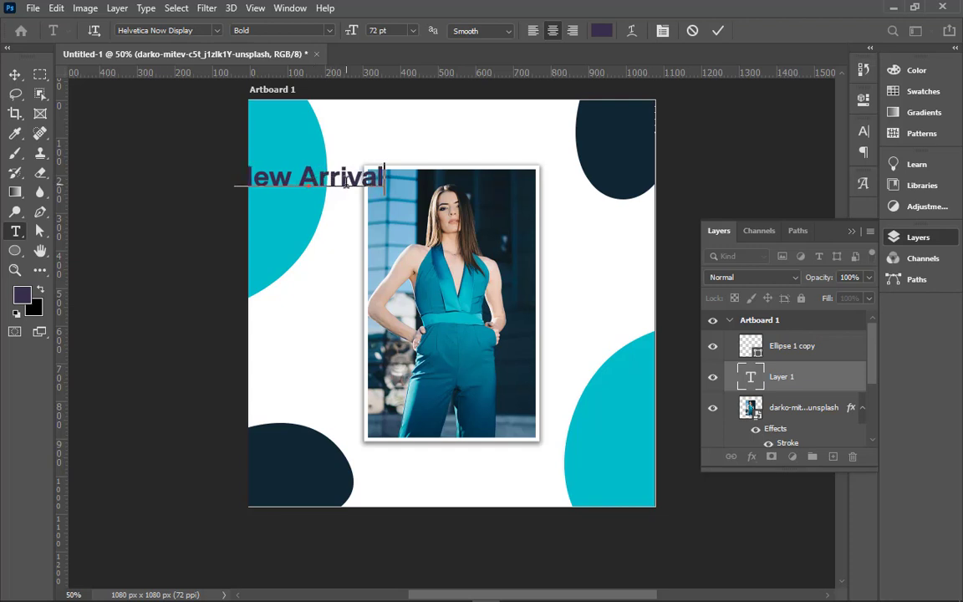
Change the heading's second word to "Arrivel" and commit the text
double_click(345, 182)
left_click(378, 178)
key("BackSpace")
key("BackSpace")
type("e")
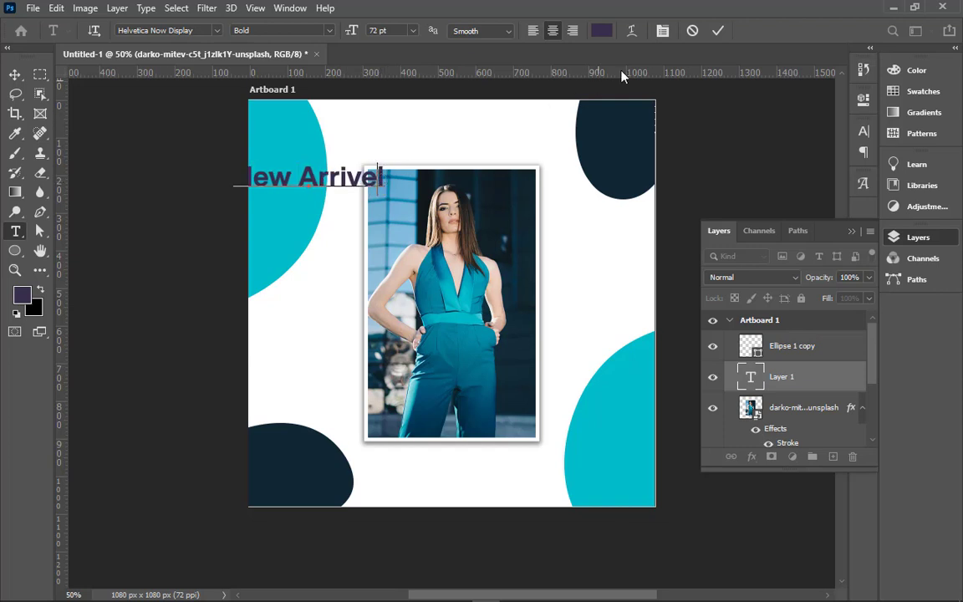
left_click(718, 30)
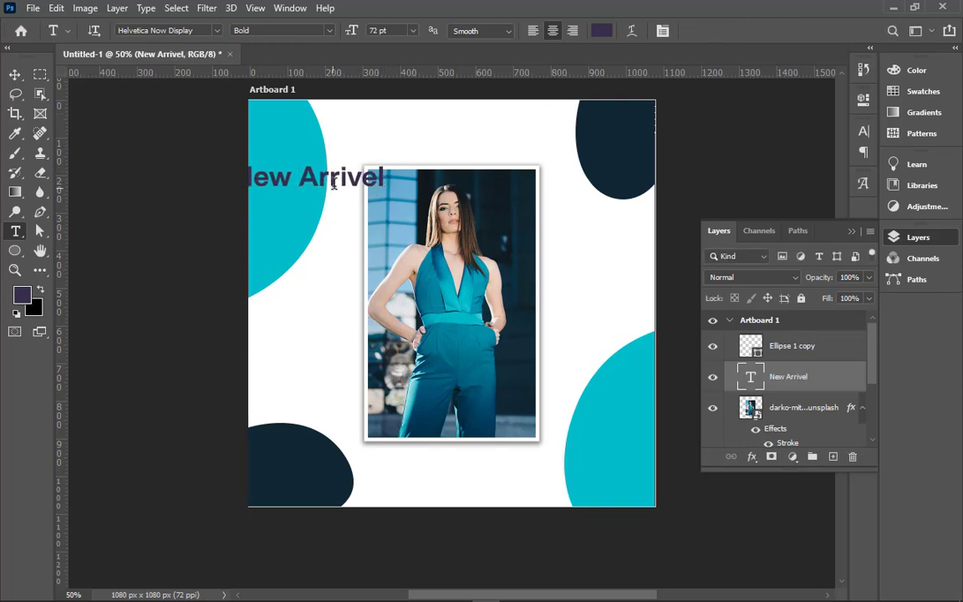
Move the "New Arrivel" heading to about X 281 px, Y 206 px, overlapping the photo's upper-left corner, with Smooth anti-aliasing
left_click(15, 74)
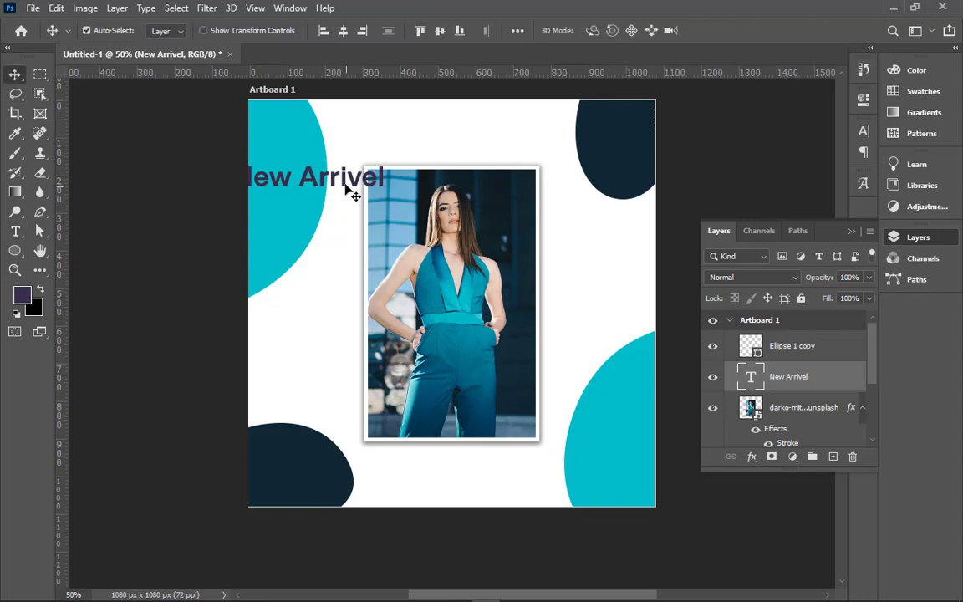
left_click_drag(378, 178, 437, 178)
double_click(422, 176)
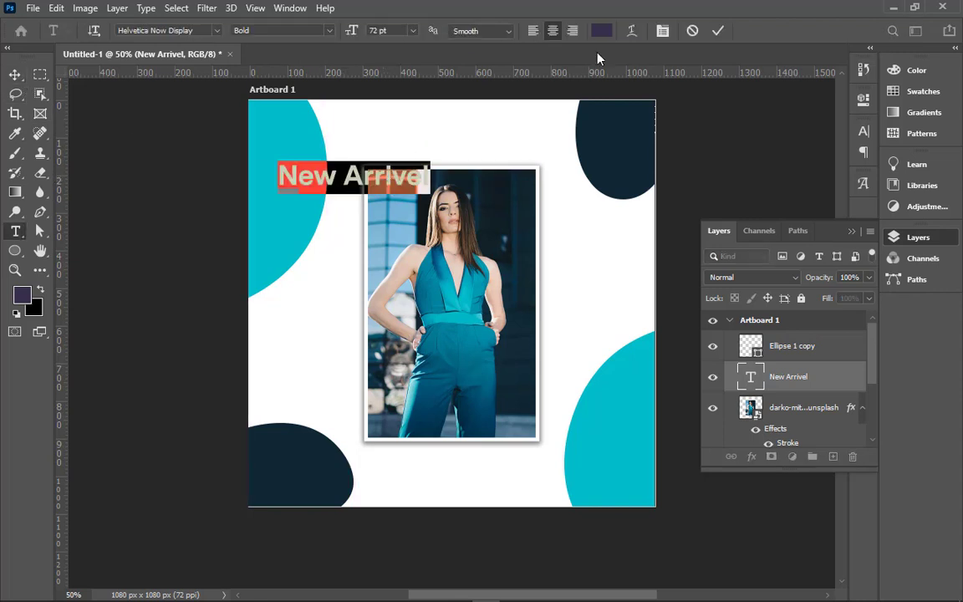
left_click(507, 33)
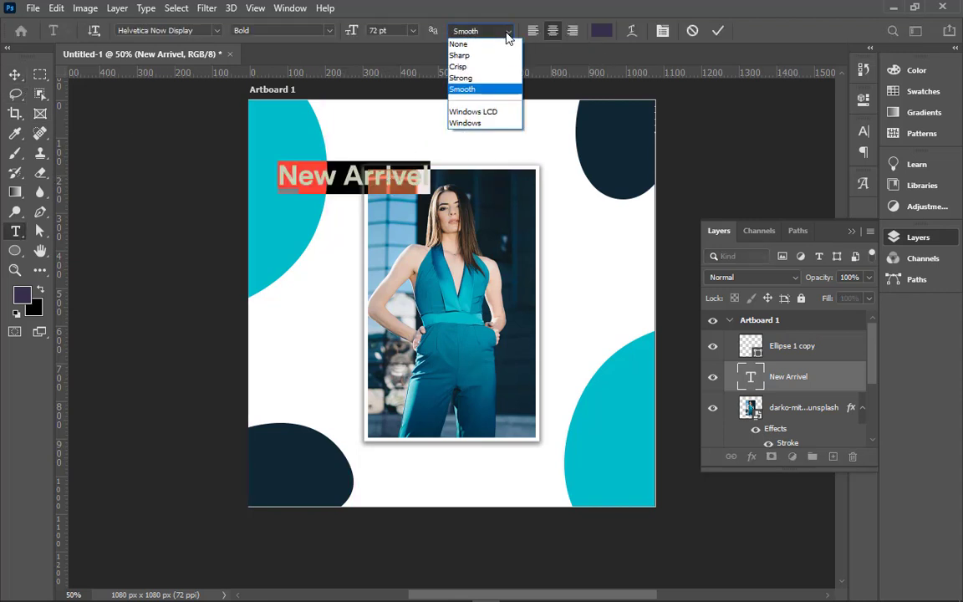
left_click(485, 89)
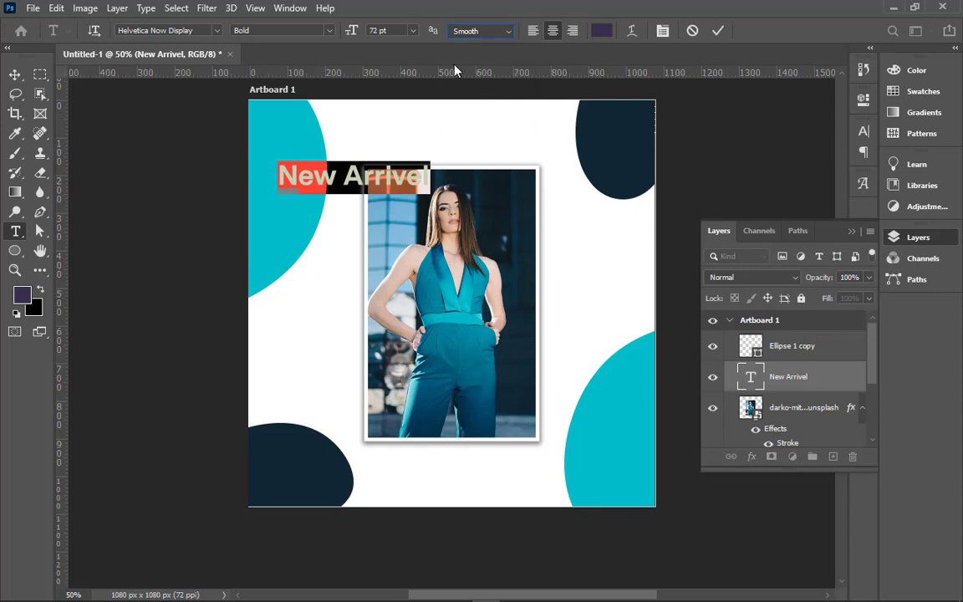
key("ctrl+t")
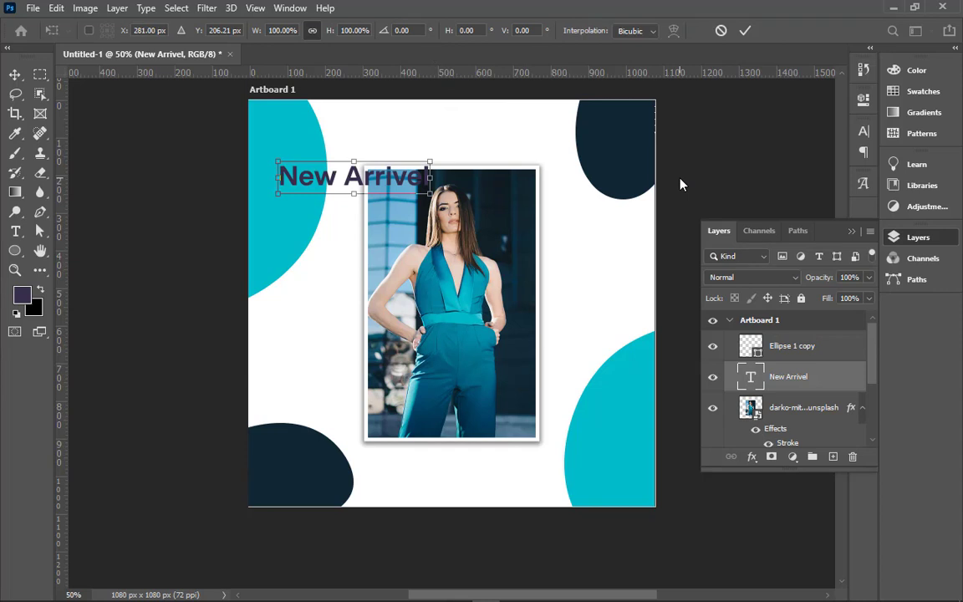
key("Return")
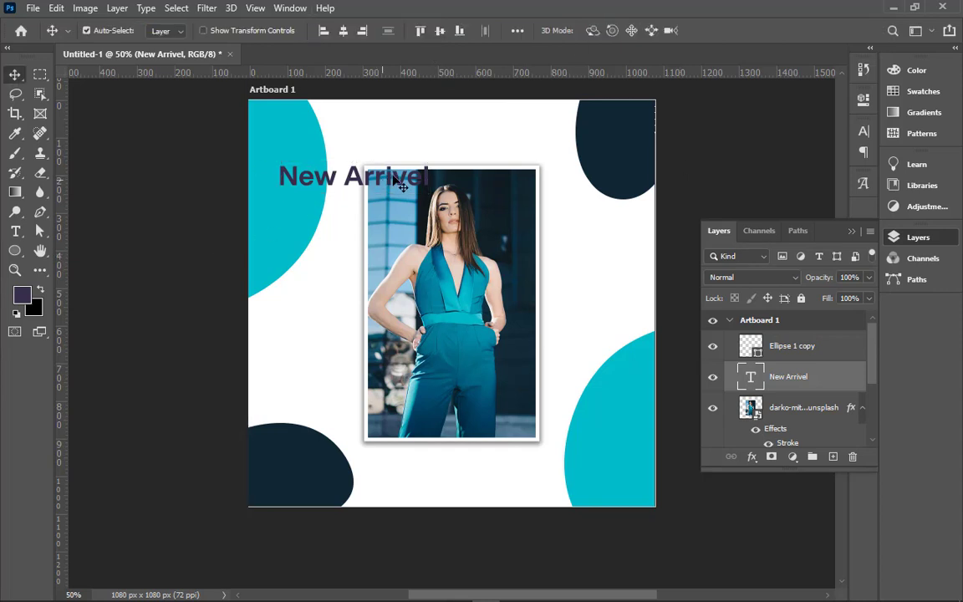
Try the Revillia Regular font on the whole "New Arrivel" heading
double_click(406, 173)
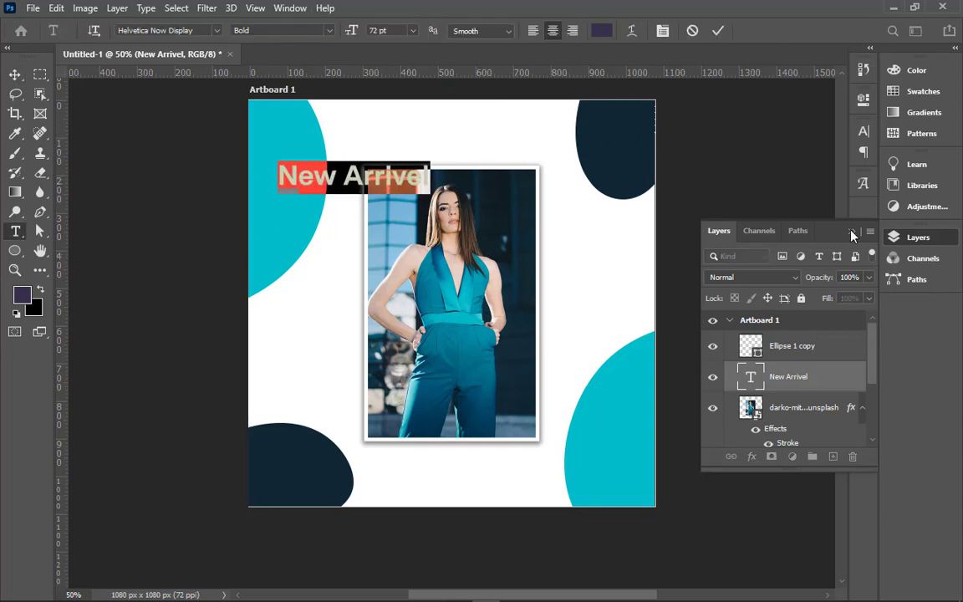
left_click(861, 189)
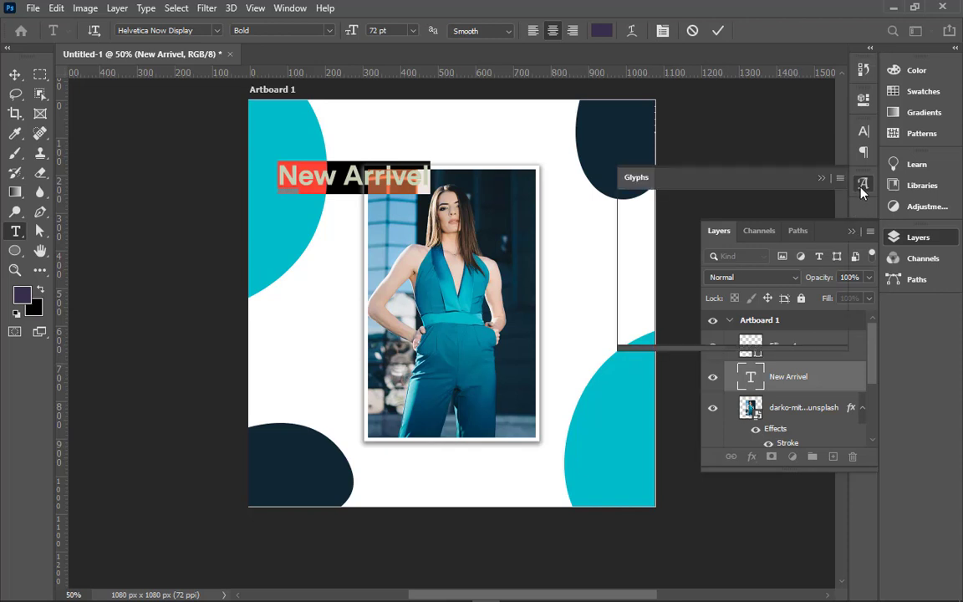
left_click(864, 134)
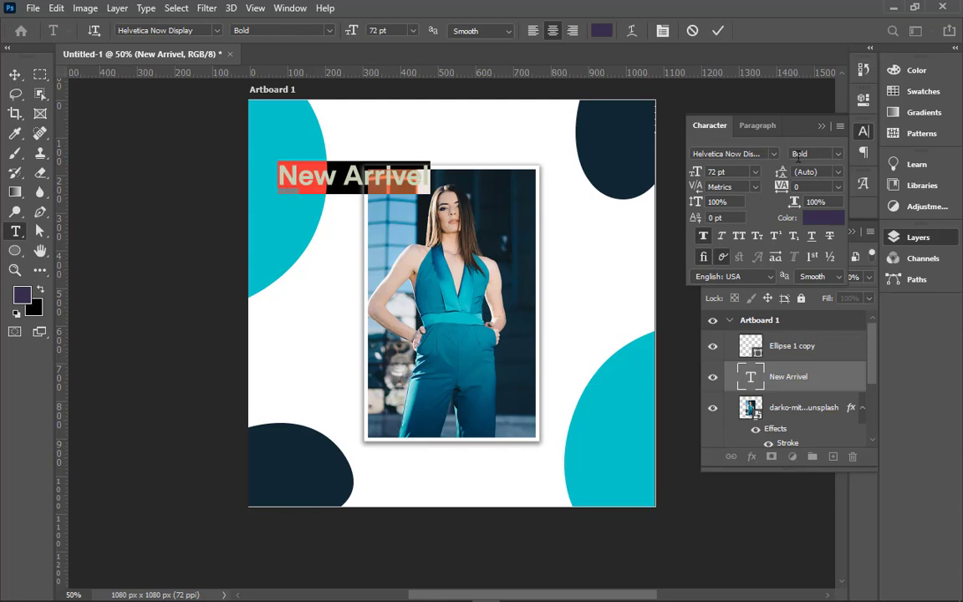
left_click(776, 154)
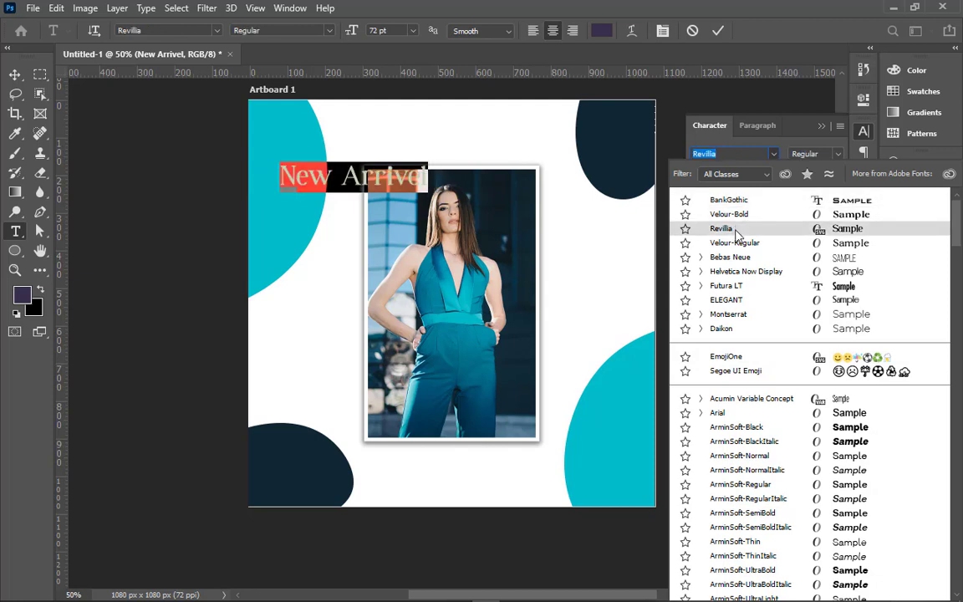
left_click(736, 231)
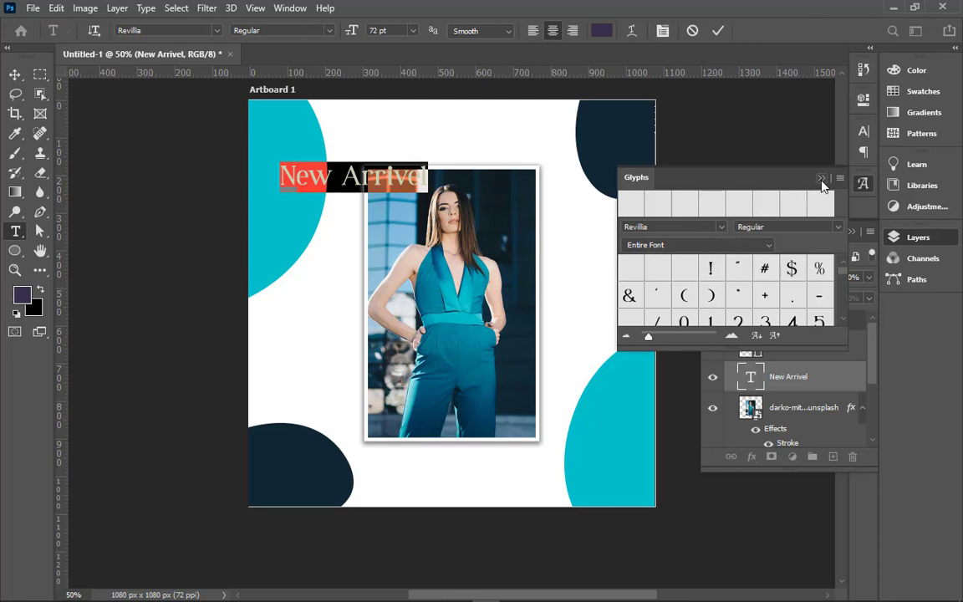
Search the fonts for "ve", set the "New Arrivel" heading to Velour-Light Regular, and commit the text
left_click(822, 181)
left_click(864, 131)
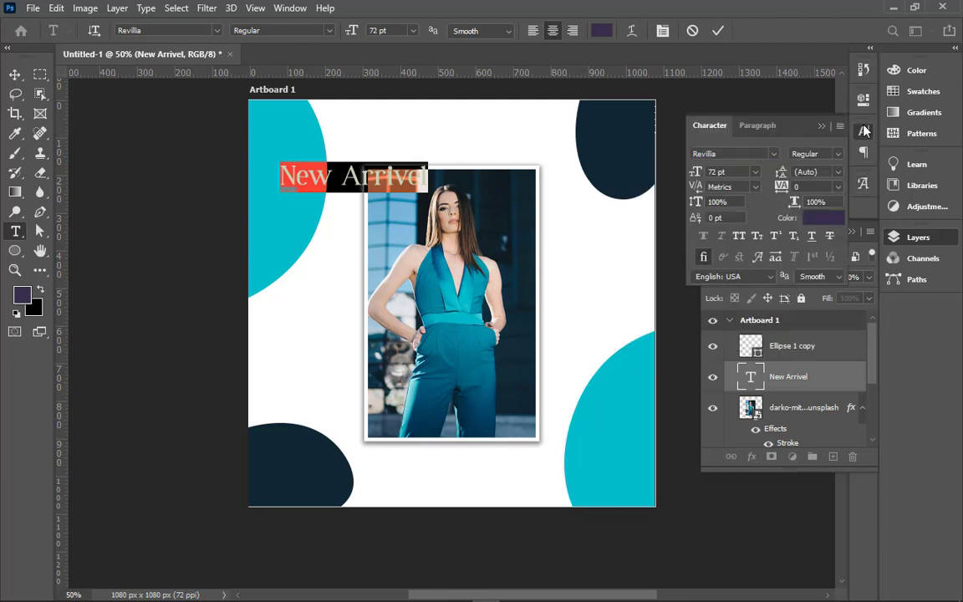
left_click(773, 153)
left_click(837, 156)
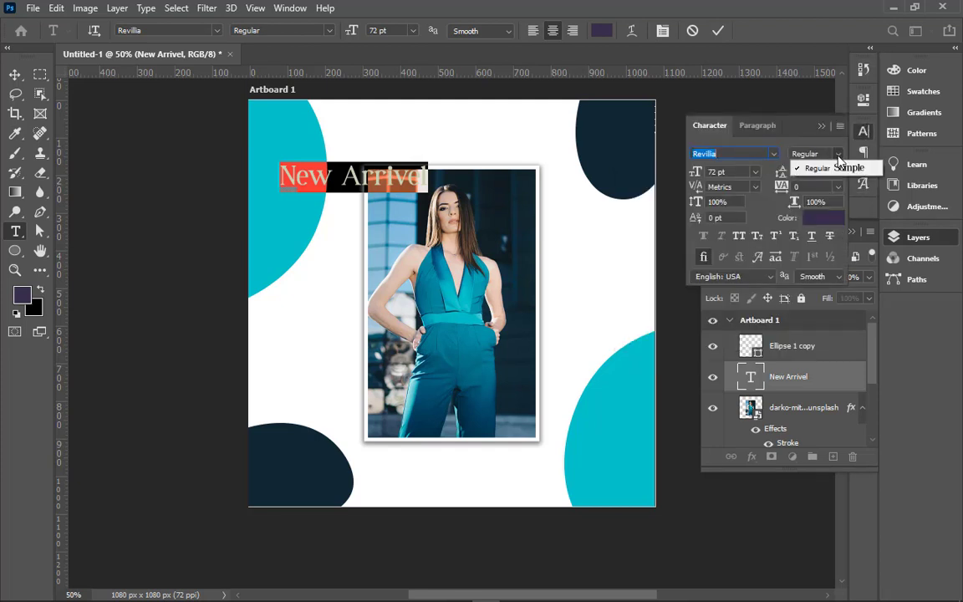
left_click(837, 156)
left_click(761, 154)
key("BackSpace")
key("BackSpace")
key("BackSpace")
key("BackSpace")
key("BackSpace")
key("BackSpace")
key("BackSpace")
key("BackSpace")
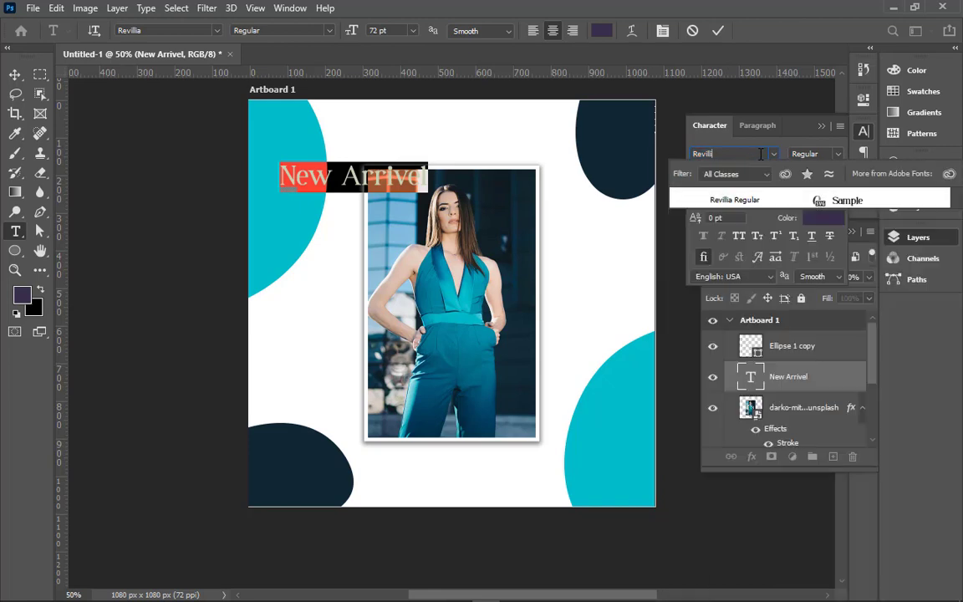
type("v")
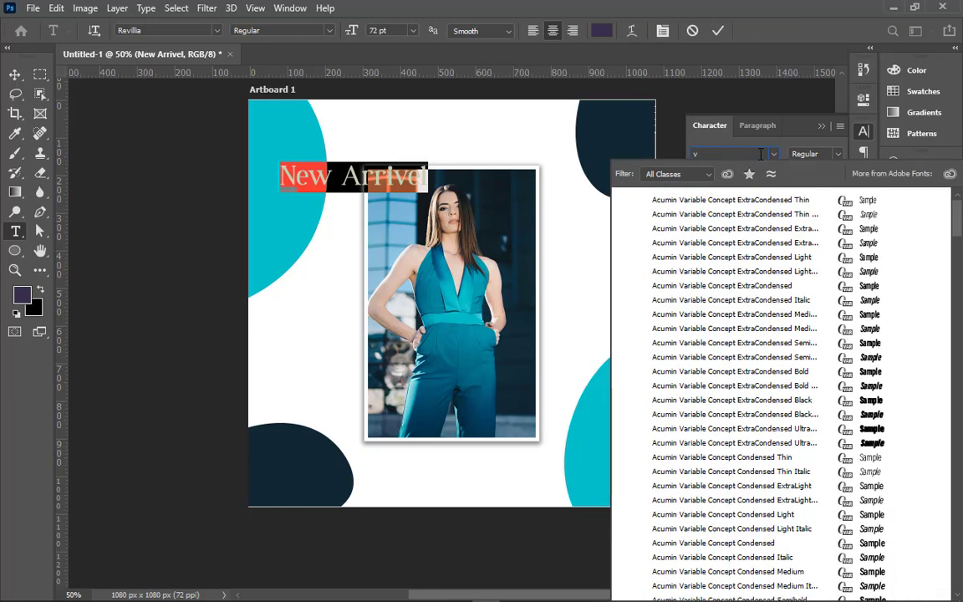
type("e")
key("Down")
key("Down")
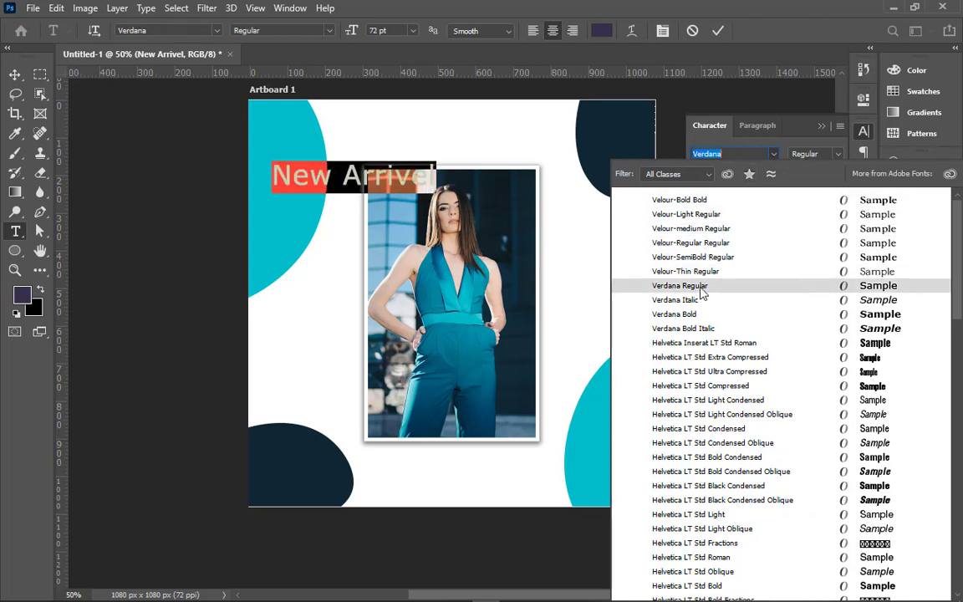
left_click(686, 214)
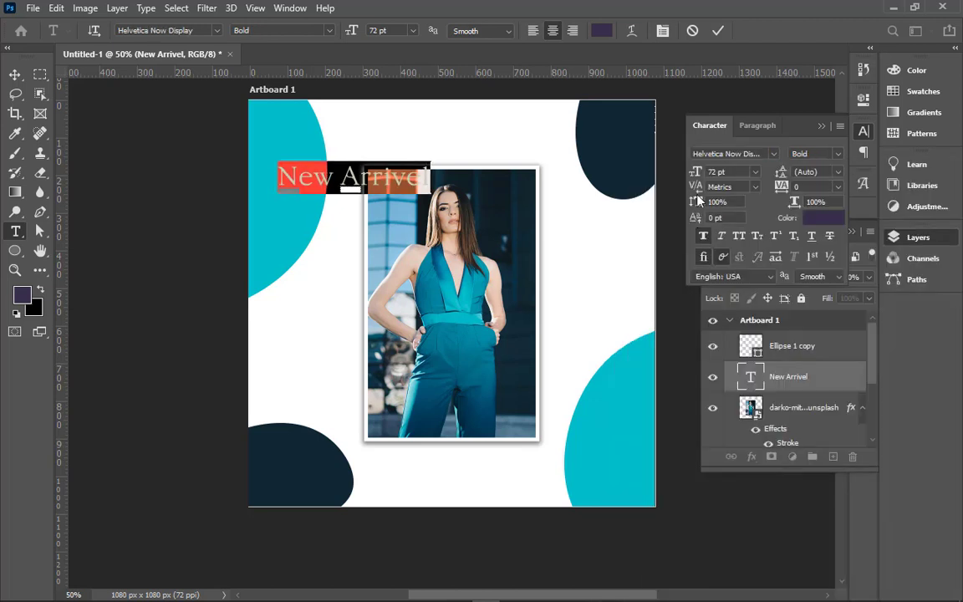
left_click(717, 29)
Move the "New Arrivel" heading up and left so it sits over the turquoise shape, just above the photo's top edge
key("v")
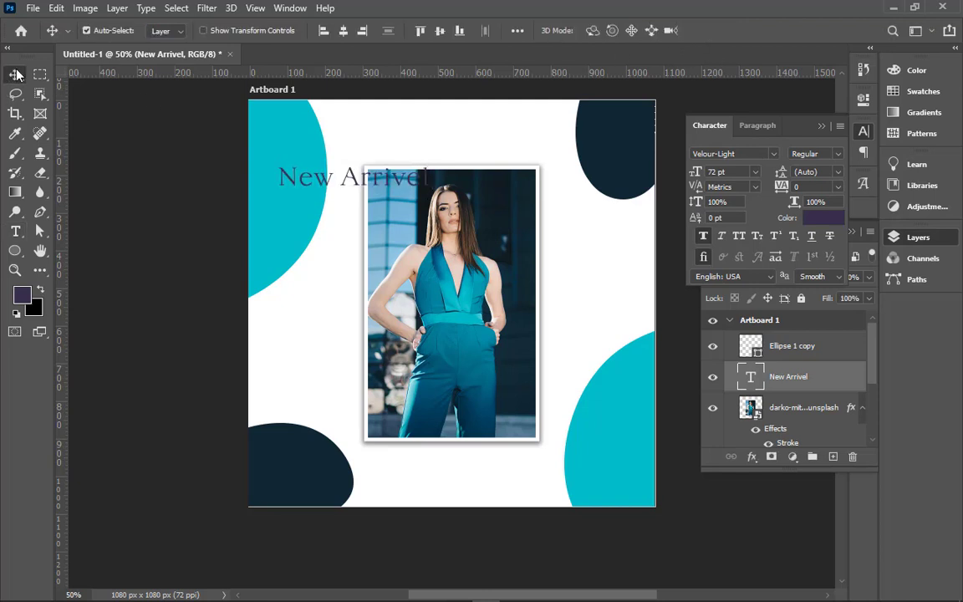
left_click_drag(364, 185, 337, 164)
scroll(805, 418, "down", 3)
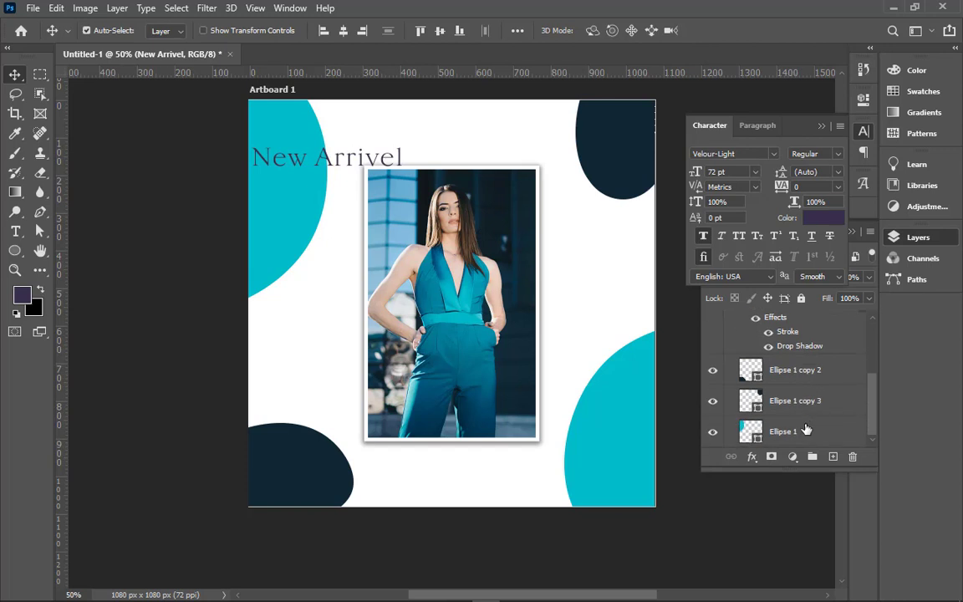
Add a Solid Color fill layer in #372e4b and place it beneath the Ellipse 1 layer as the artboard's background
left_click(869, 432)
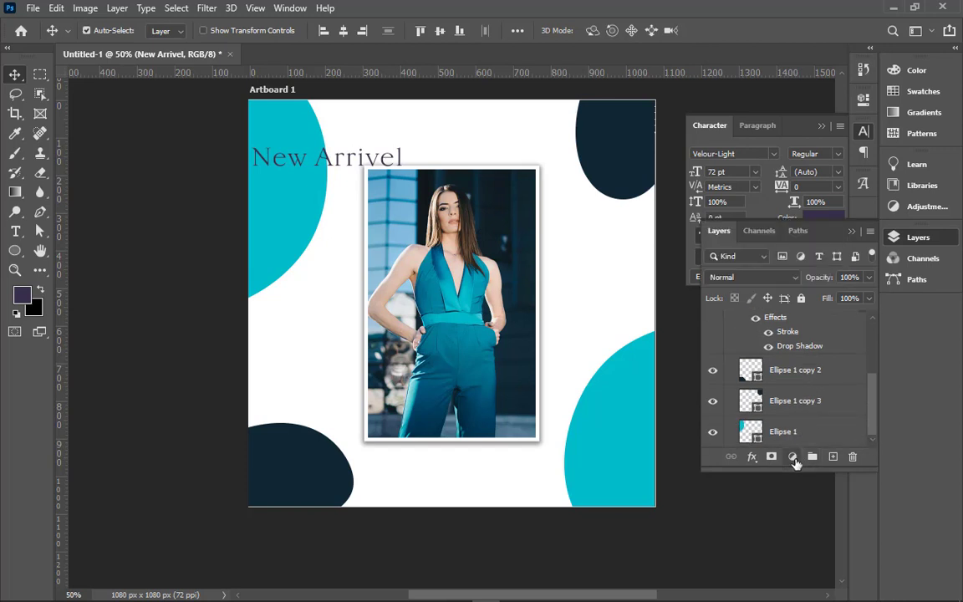
left_click(793, 458)
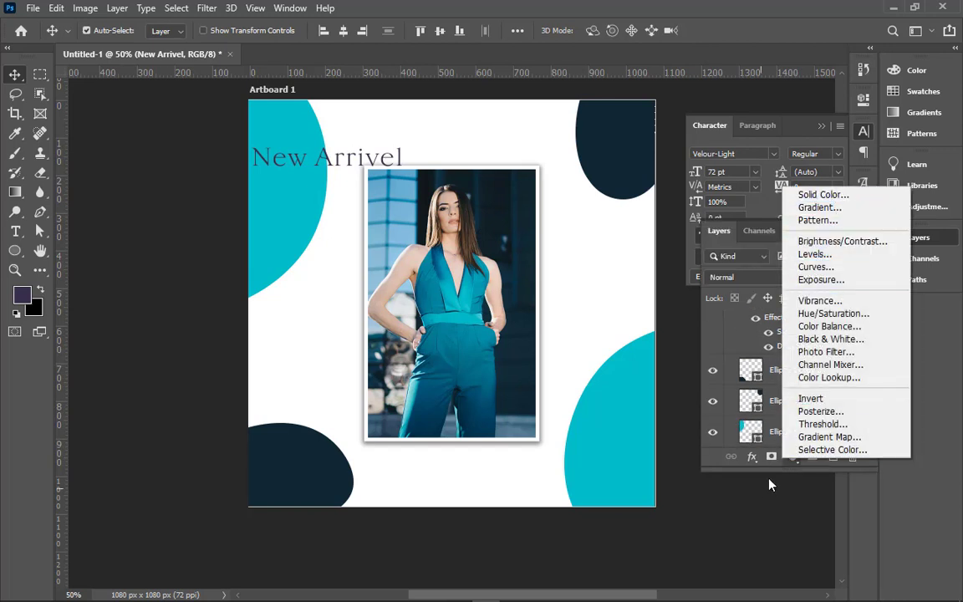
left_click(778, 433)
left_click(778, 432)
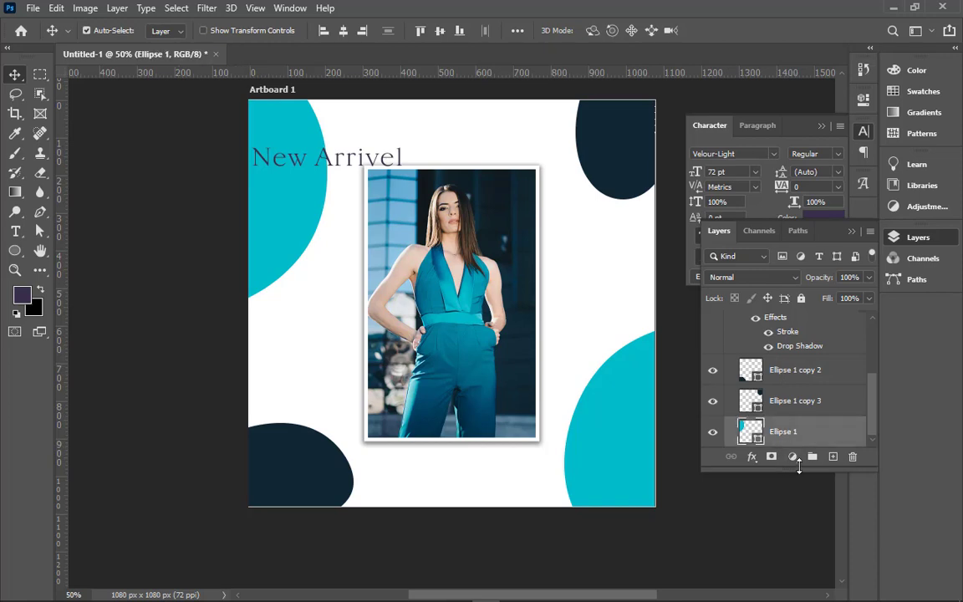
left_click(794, 456)
left_click(822, 202)
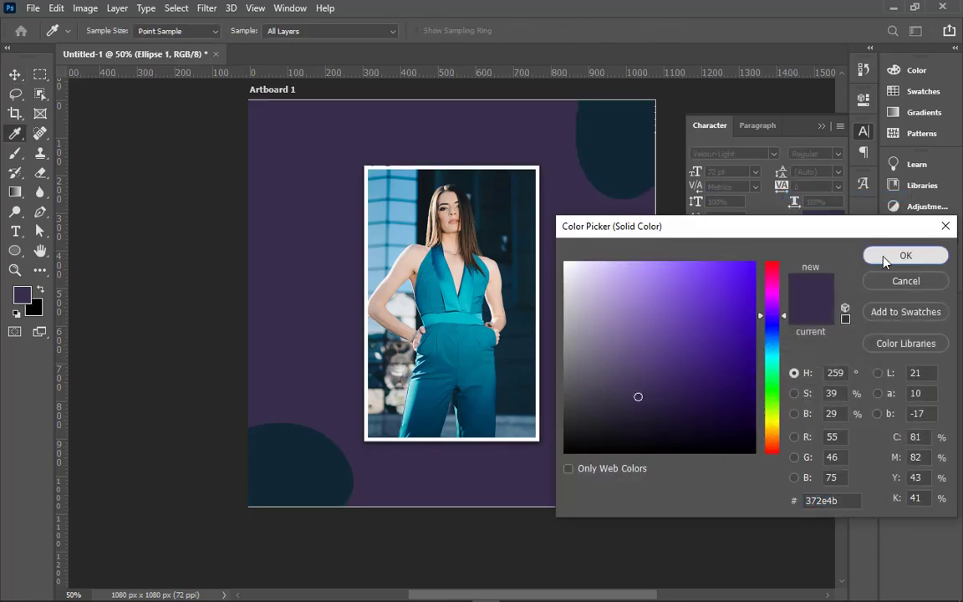
left_click(887, 257)
mouse_move(828, 431)
left_mouse_down()
mouse_move(828, 410)
mouse_move(818, 436)
left_mouse_up()
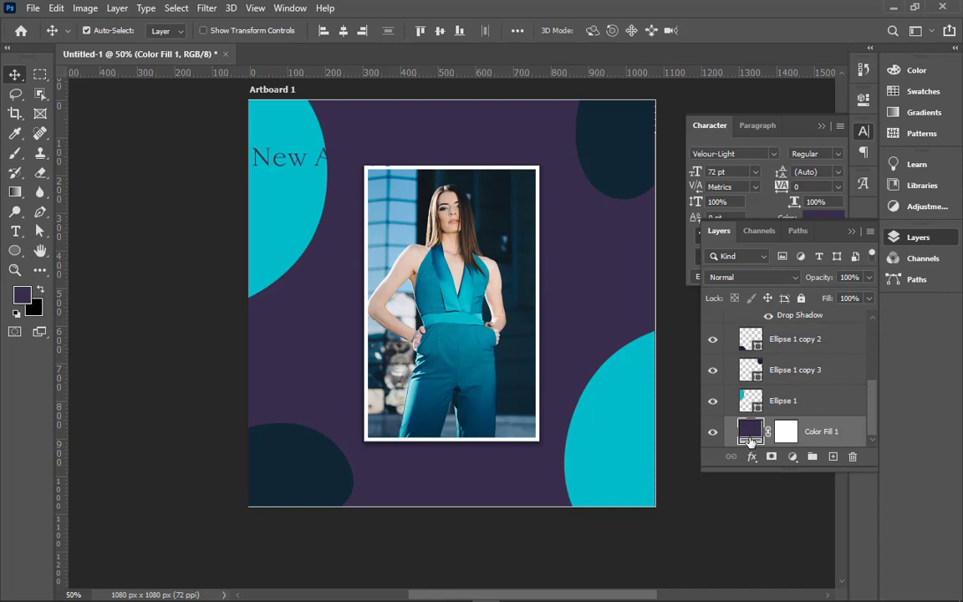
Try background fill colors sampled from the photo, including dark navy #0d2732, skin tone #d5b298, grey #c1c0bb and pale blue #a9cad7
double_click(750, 430)
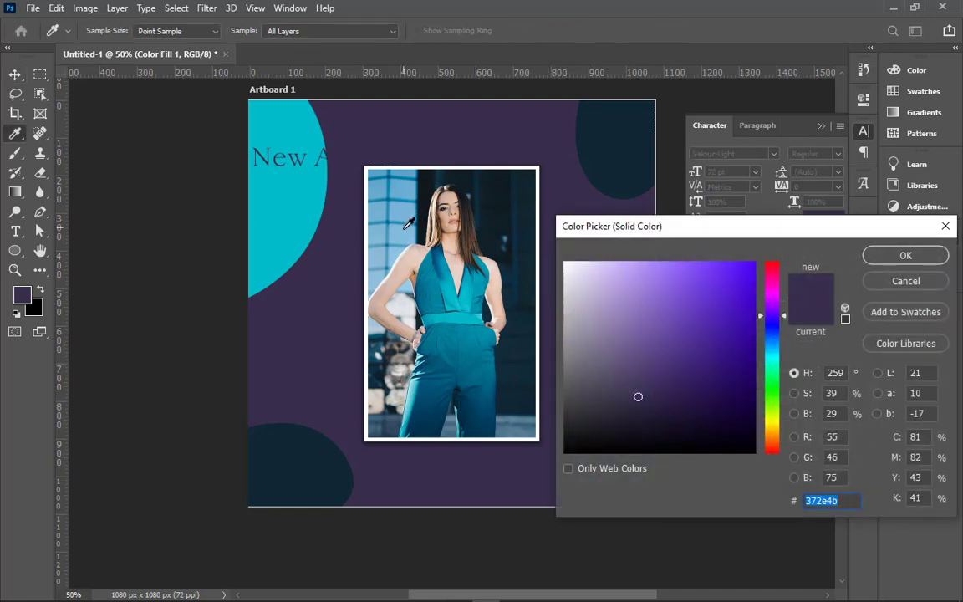
left_click(404, 228)
left_click(407, 219)
left_click(490, 212)
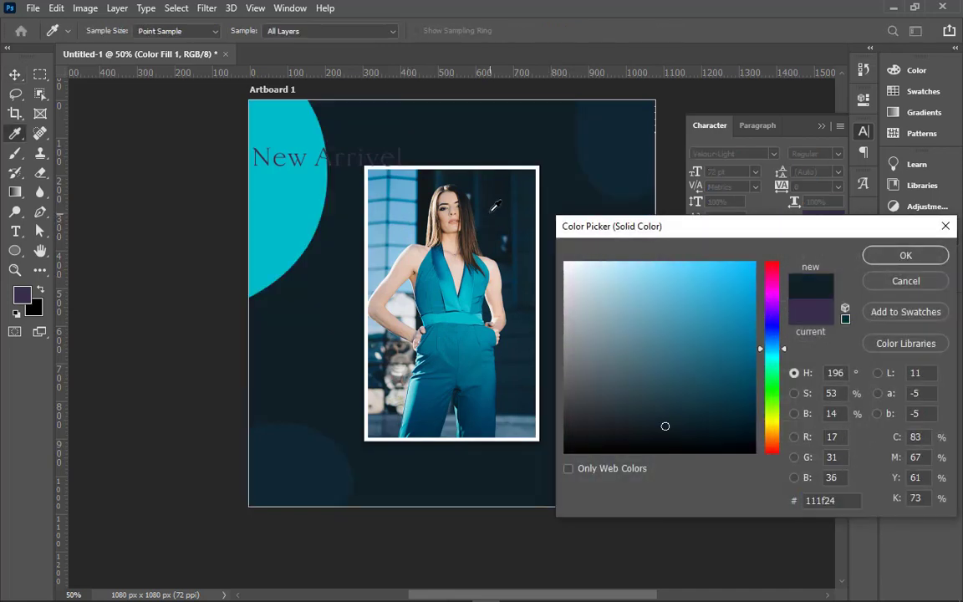
left_click(468, 197)
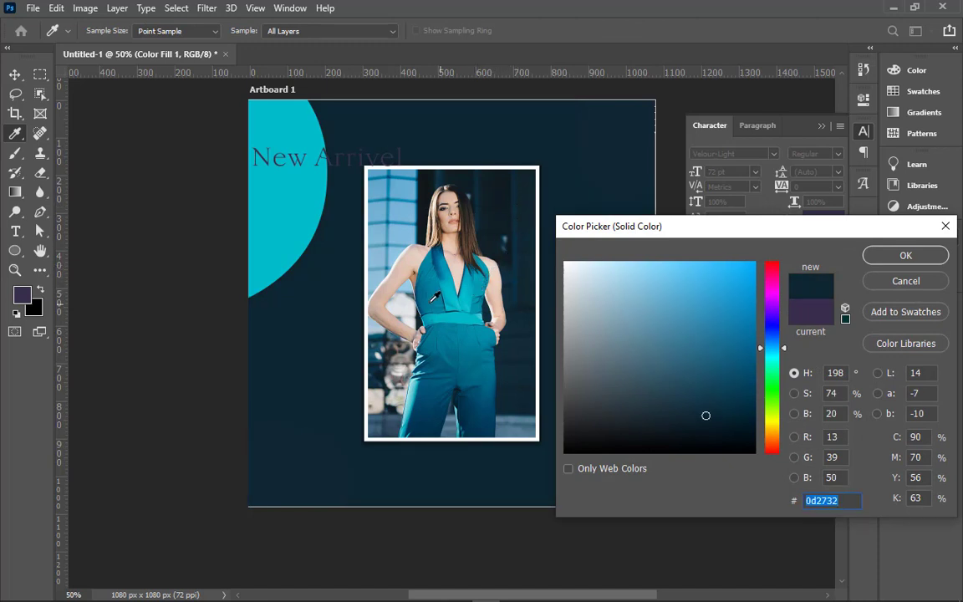
left_click(396, 298)
left_click(390, 299)
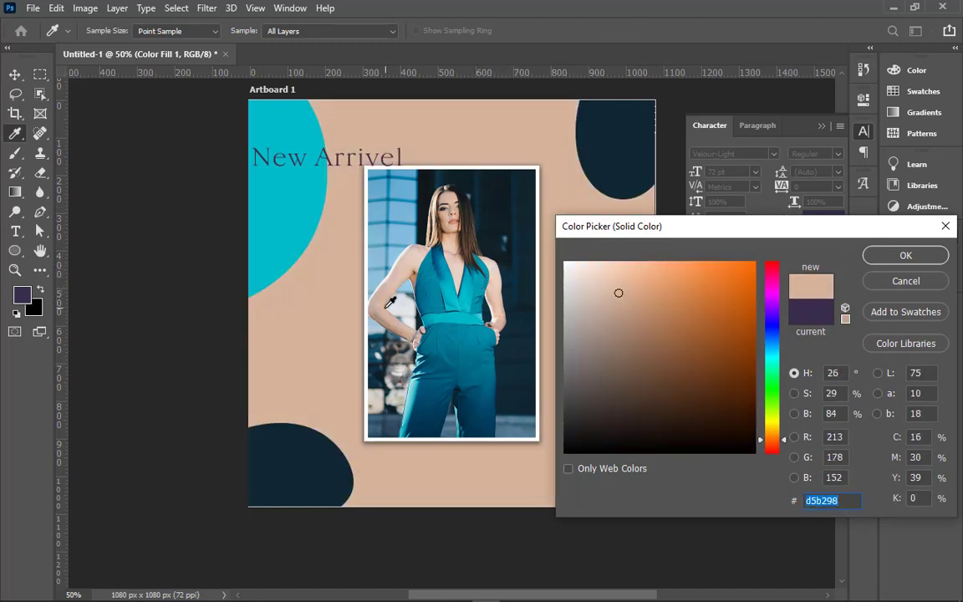
left_click(385, 315)
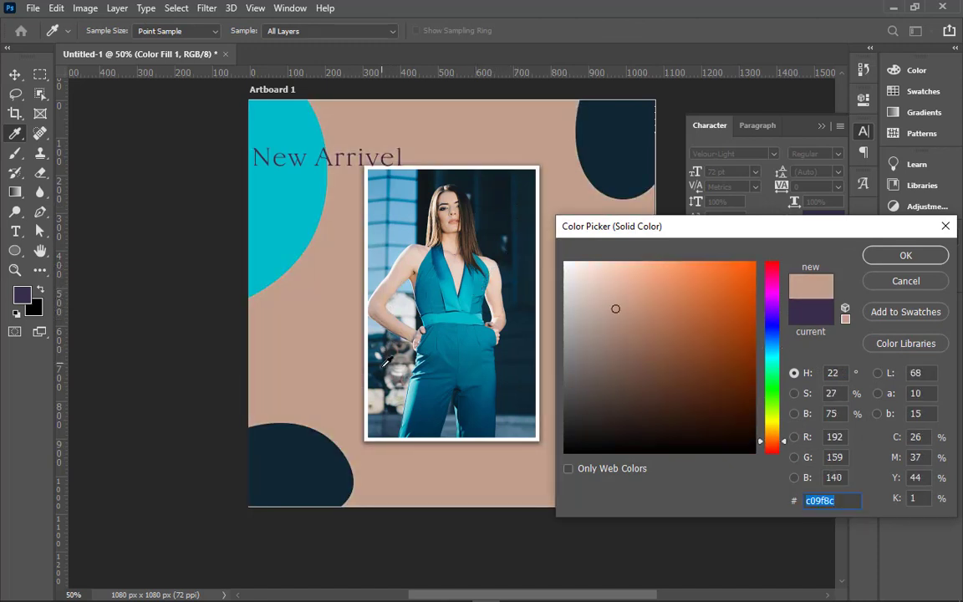
left_click(377, 392)
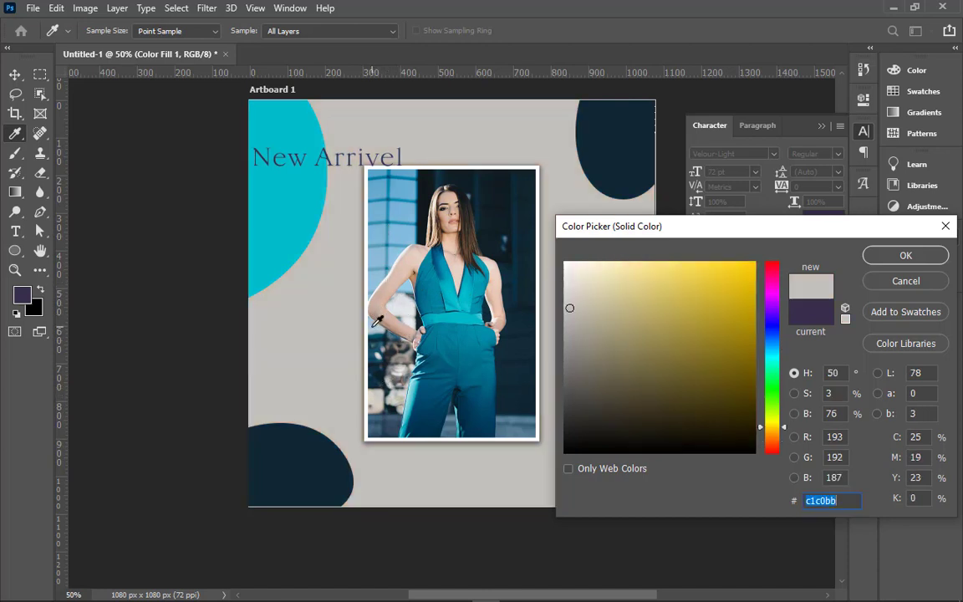
left_click(373, 326)
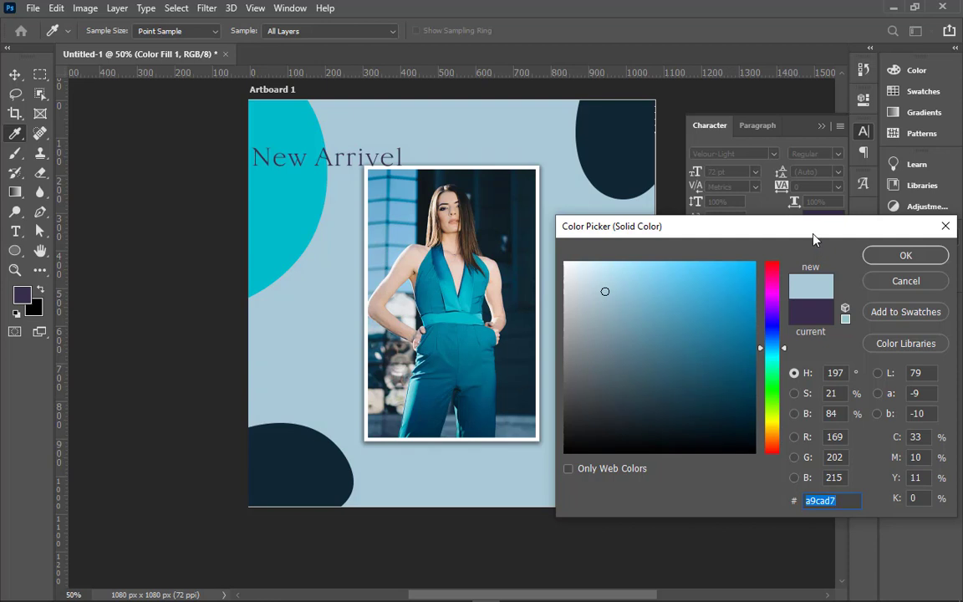
Try more sampled background colors from the trousers, arm and windows, including #013250, #d5cdc2, #aa8b79, #8fc1d9 and #1f5973
left_click_drag(810, 232, 903, 311)
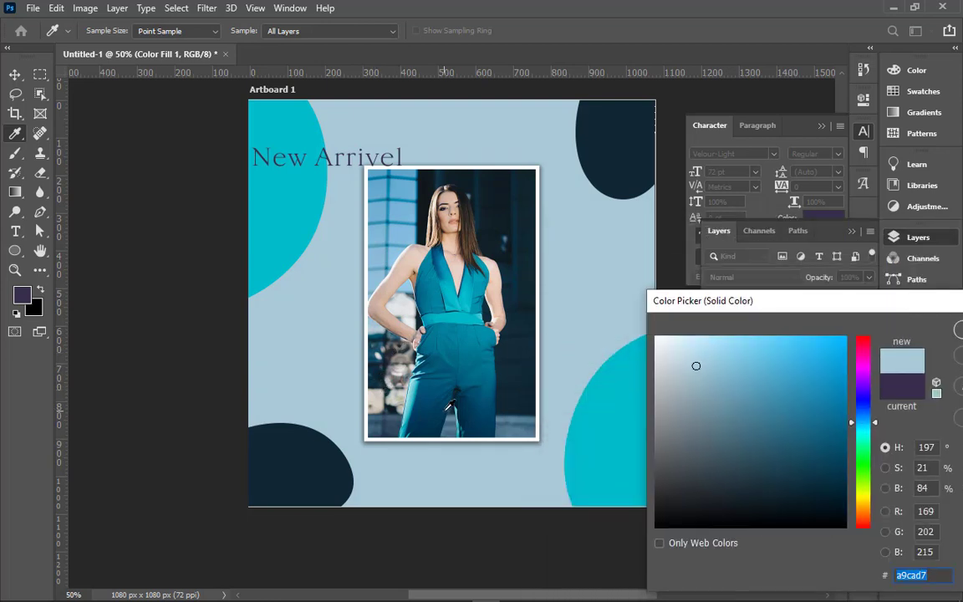
left_click(432, 423)
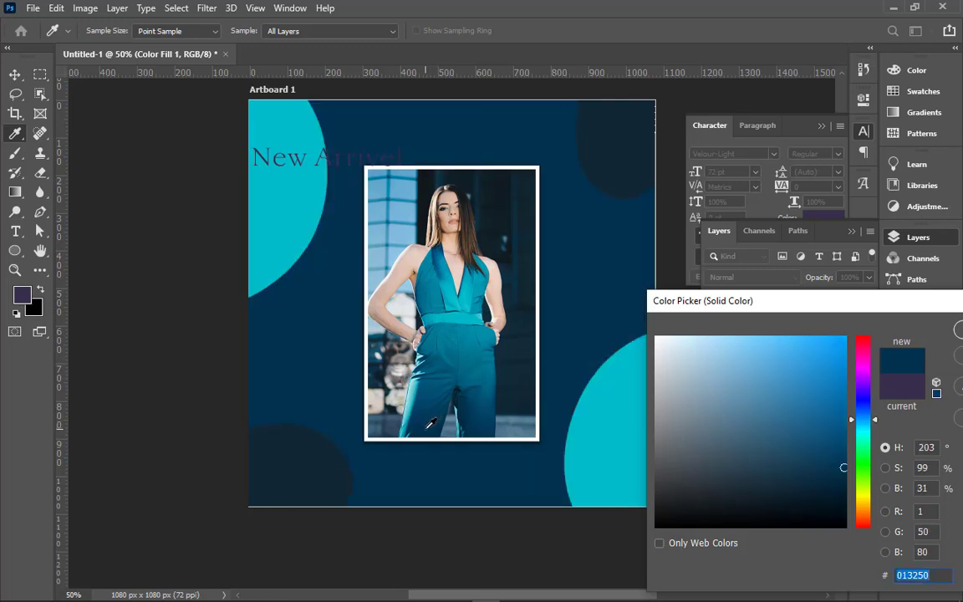
left_click(427, 426)
left_click(360, 382)
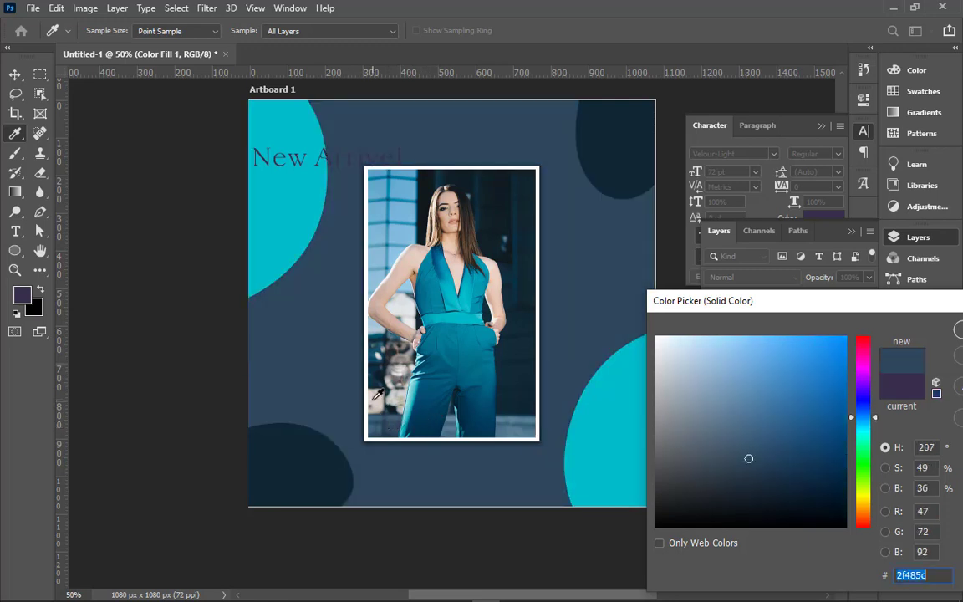
left_click(374, 398)
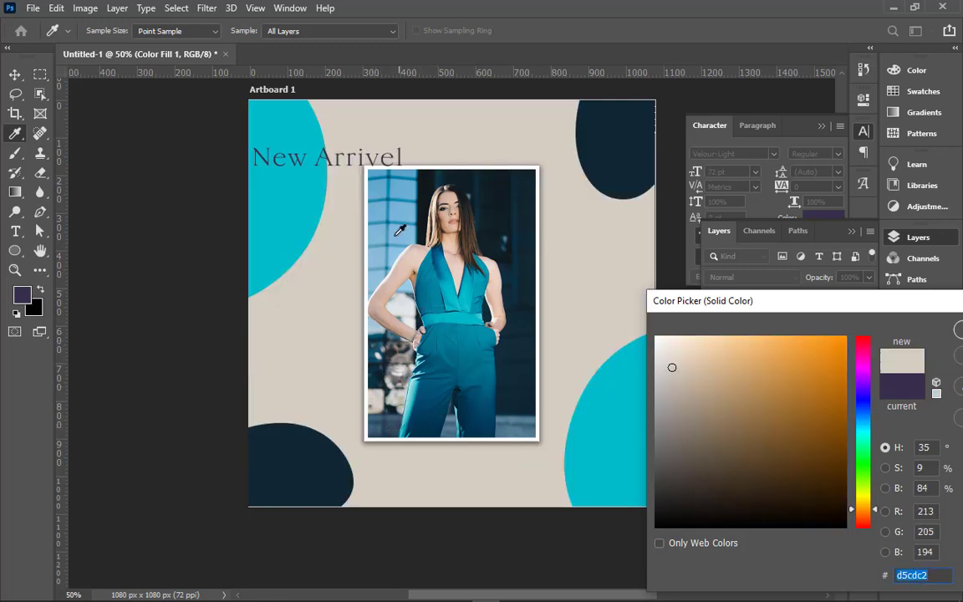
left_click(383, 318)
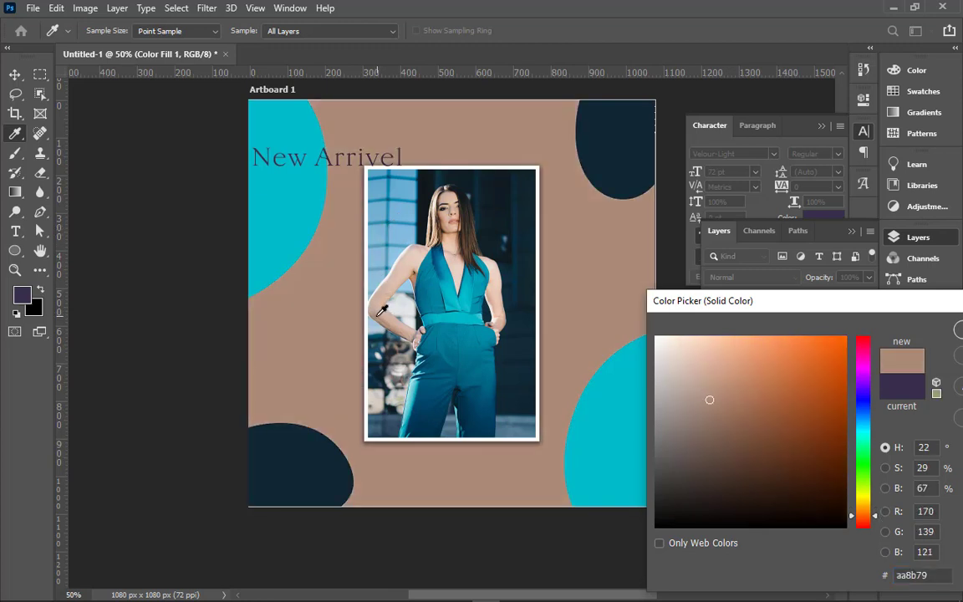
left_click(375, 285)
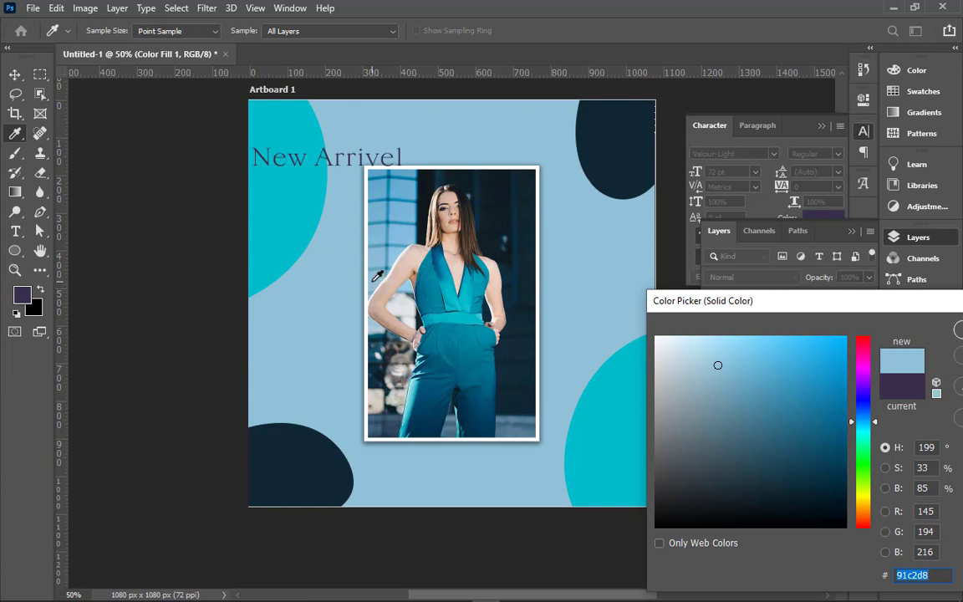
left_click(373, 282)
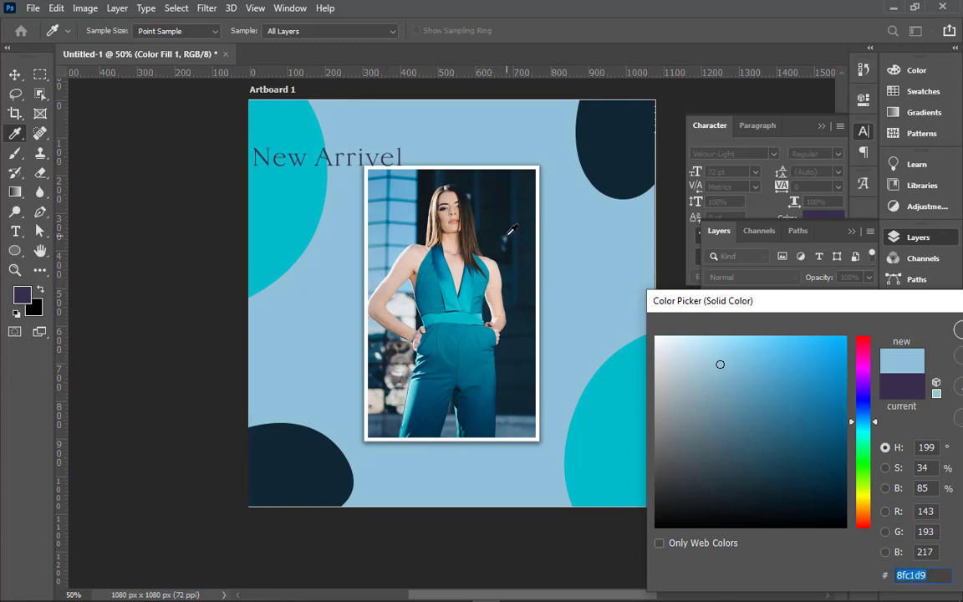
left_click(509, 236)
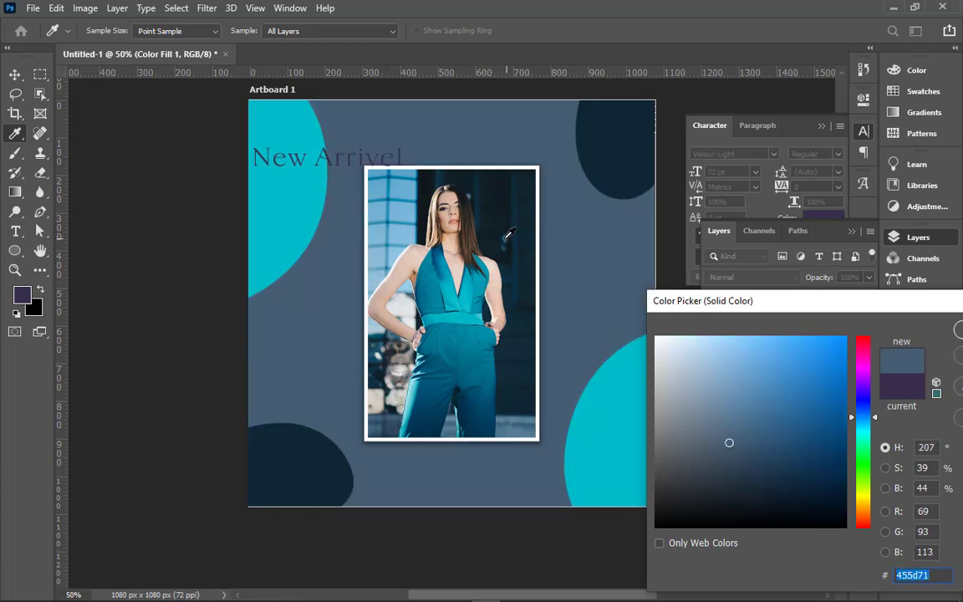
left_click(372, 210)
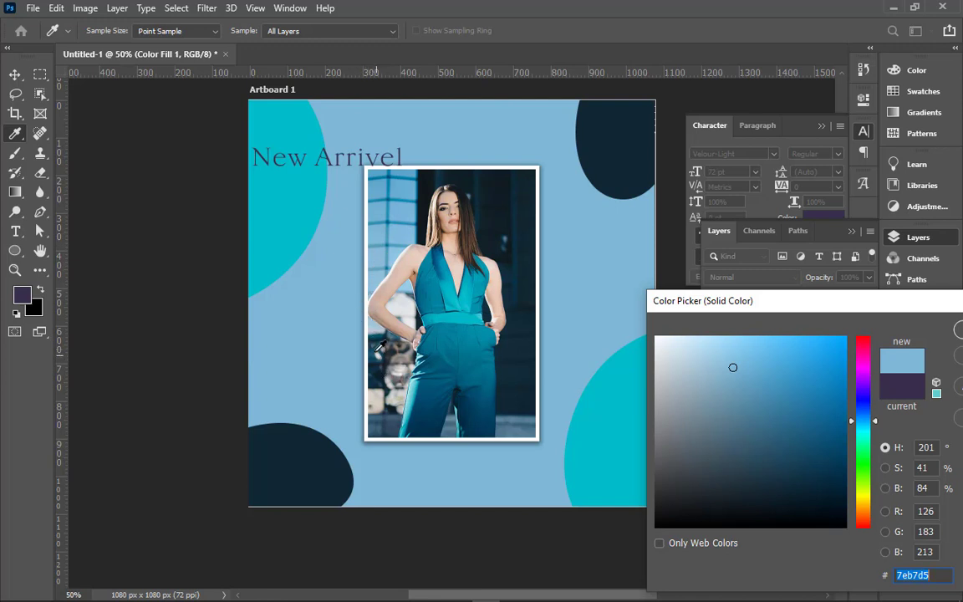
left_click(373, 343)
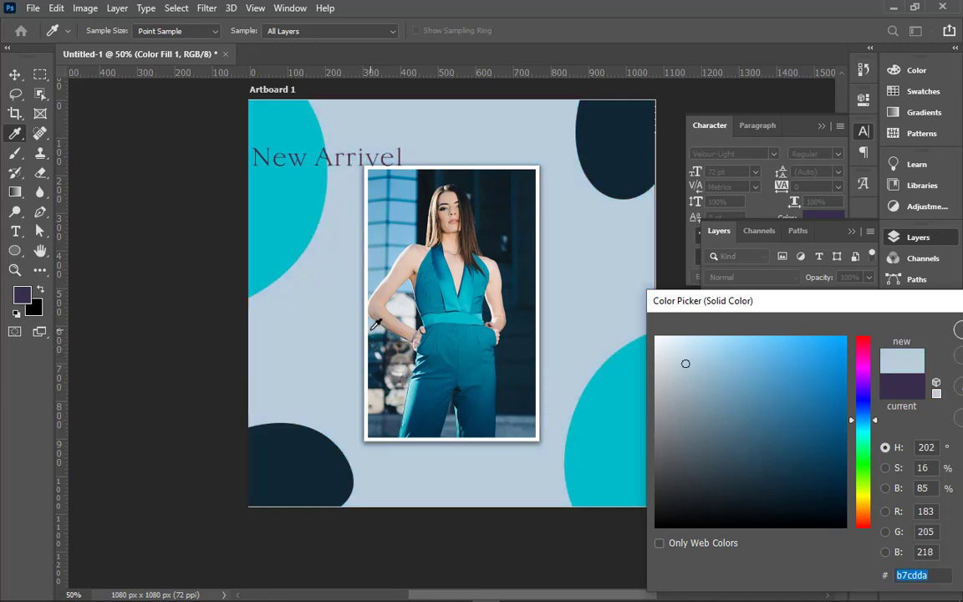
left_click(377, 352)
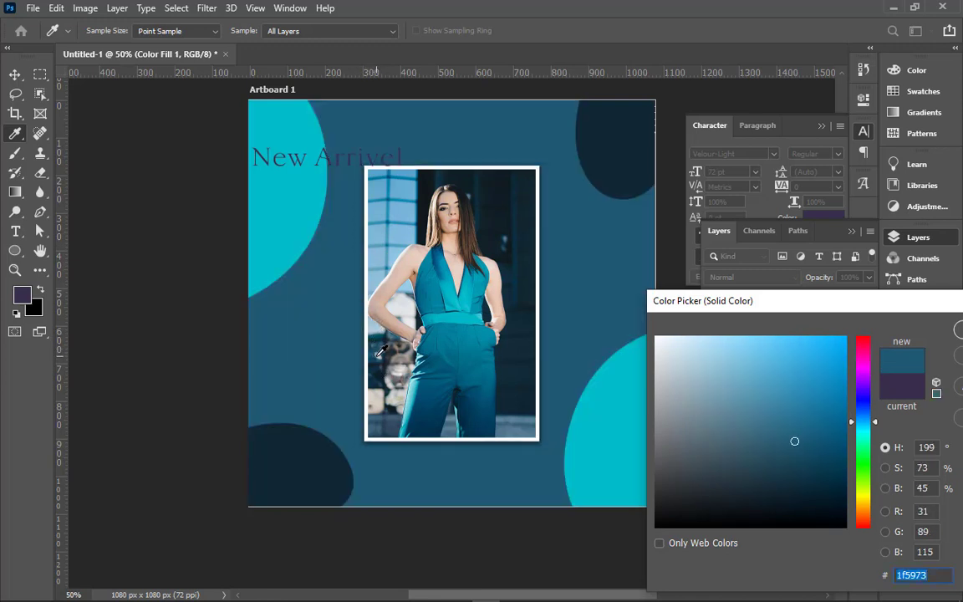
Set the background fill layer to beige #cbc8b2, sampled from the bright blurred area beside the model's leg
left_click(378, 359)
left_click(377, 391)
left_click(380, 406)
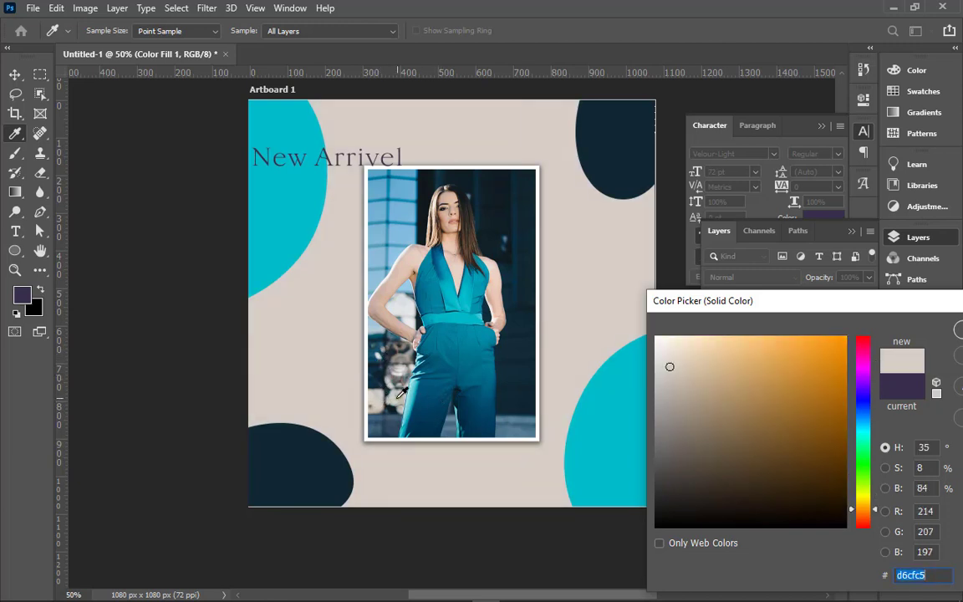
left_click(402, 402)
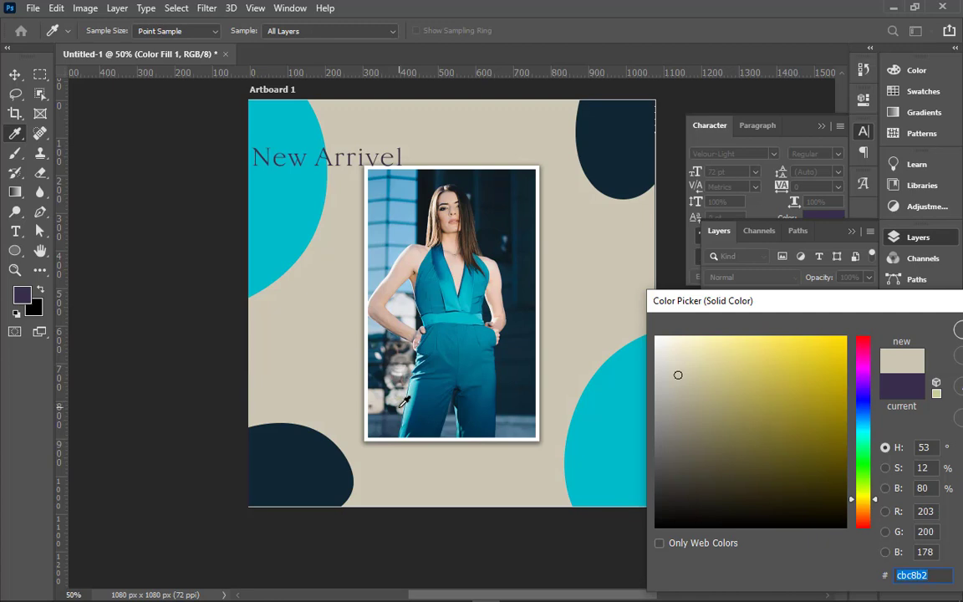
left_click_drag(937, 299, 552, 284)
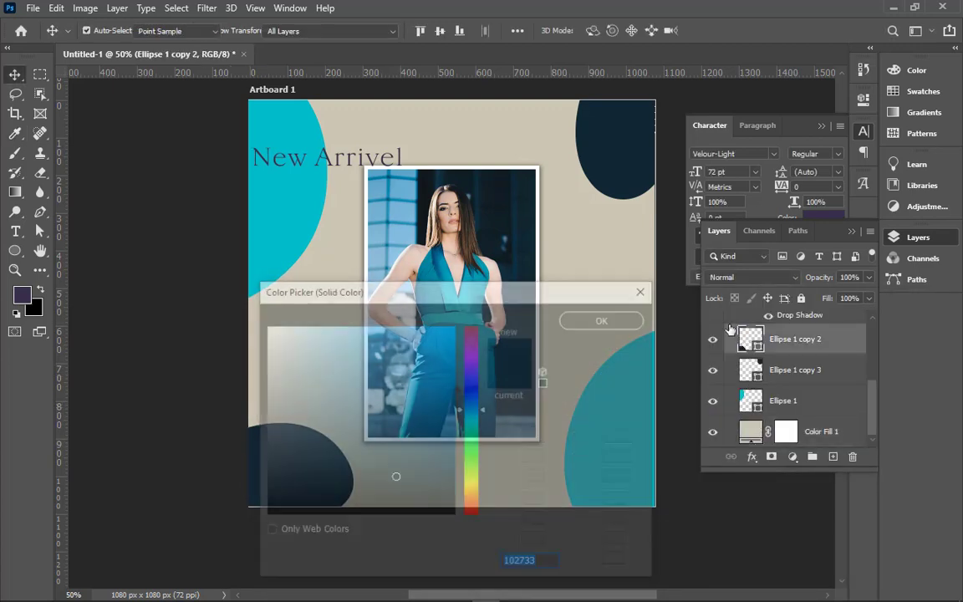
Recolor the lower-left ellipse (Ellipse 1 copy 2) to blue #014b6e sampled from the photo
left_click_drag(402, 288, 638, 306)
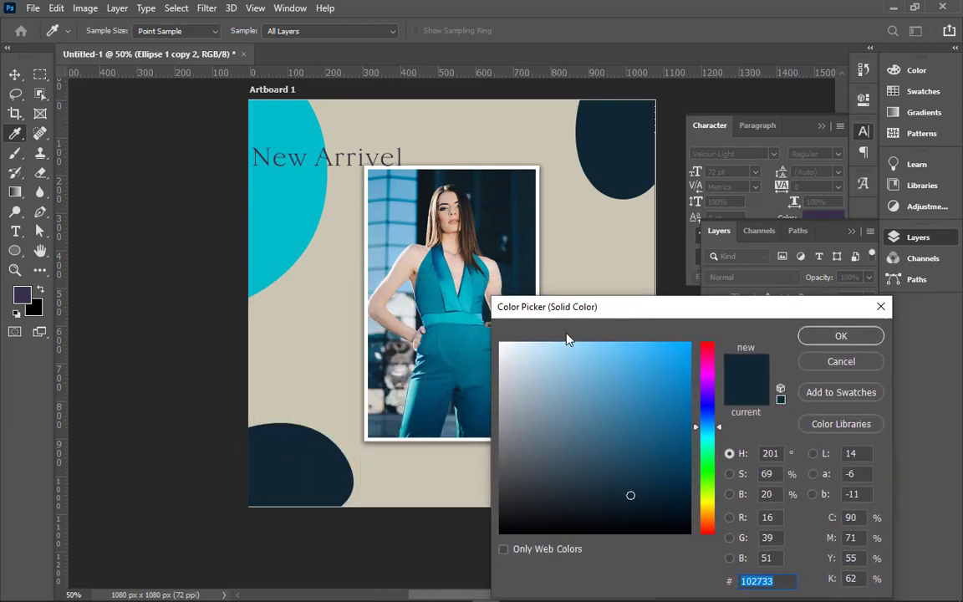
left_click(389, 349)
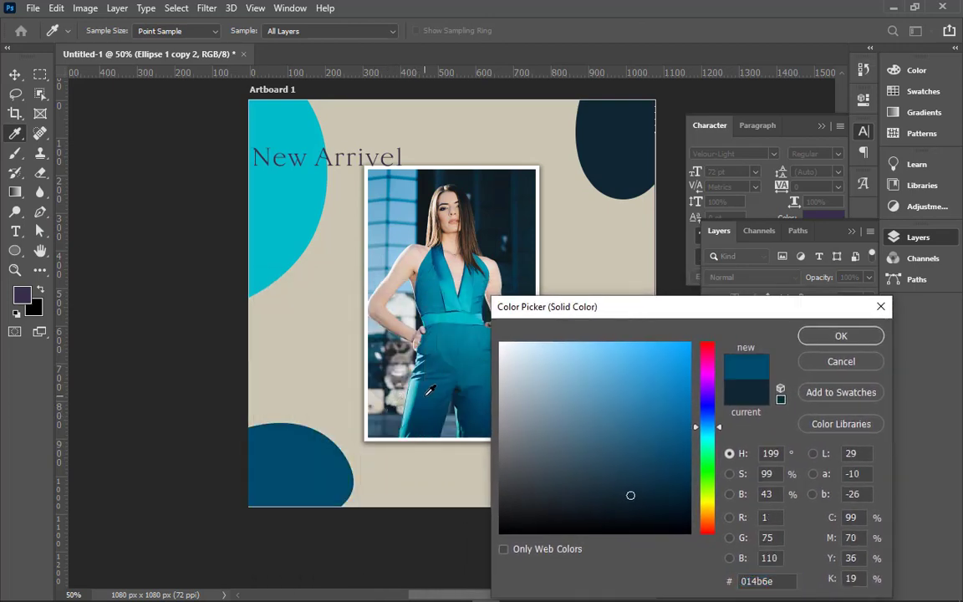
left_click(840, 338)
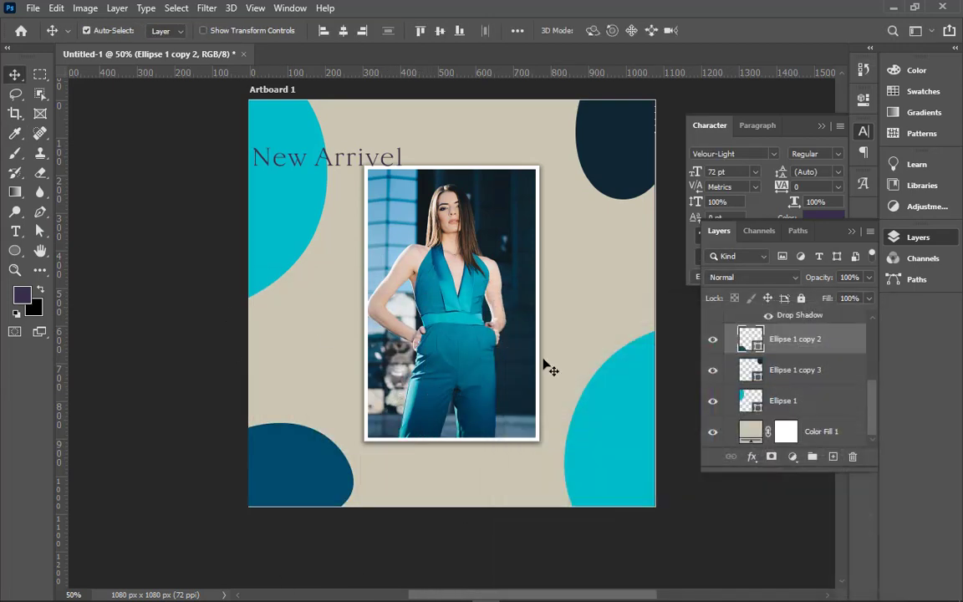
Recolor the upper-right ellipse (Ellipse 1 copy 3) to #014b6e, sampled from the lower-left ellipse
left_click(739, 373)
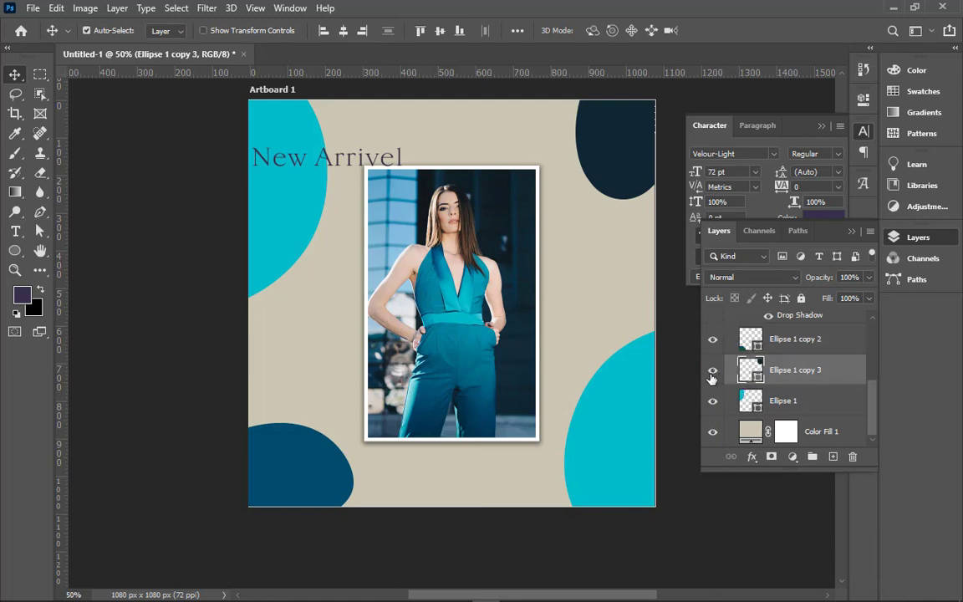
double_click(744, 371)
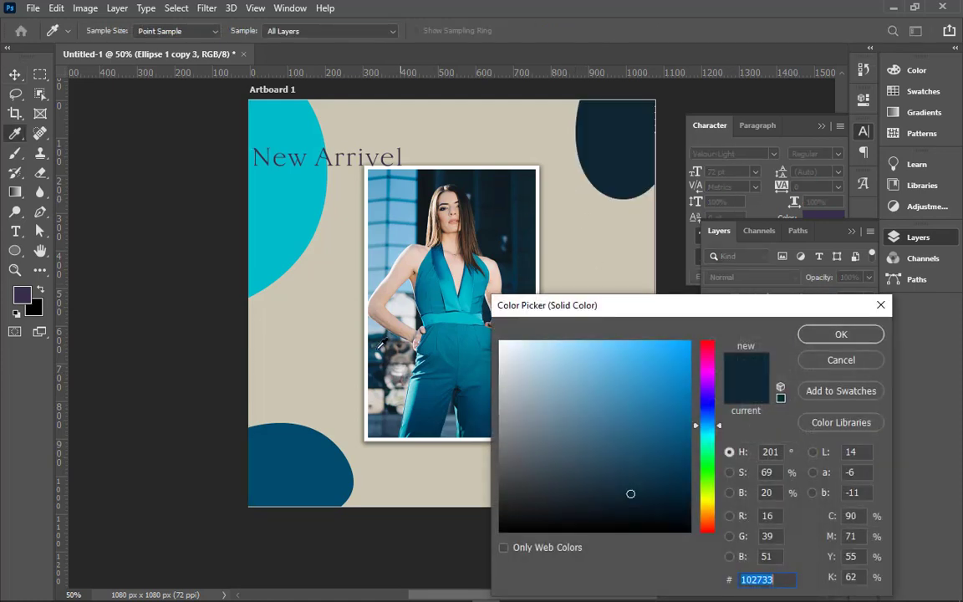
left_click(315, 451)
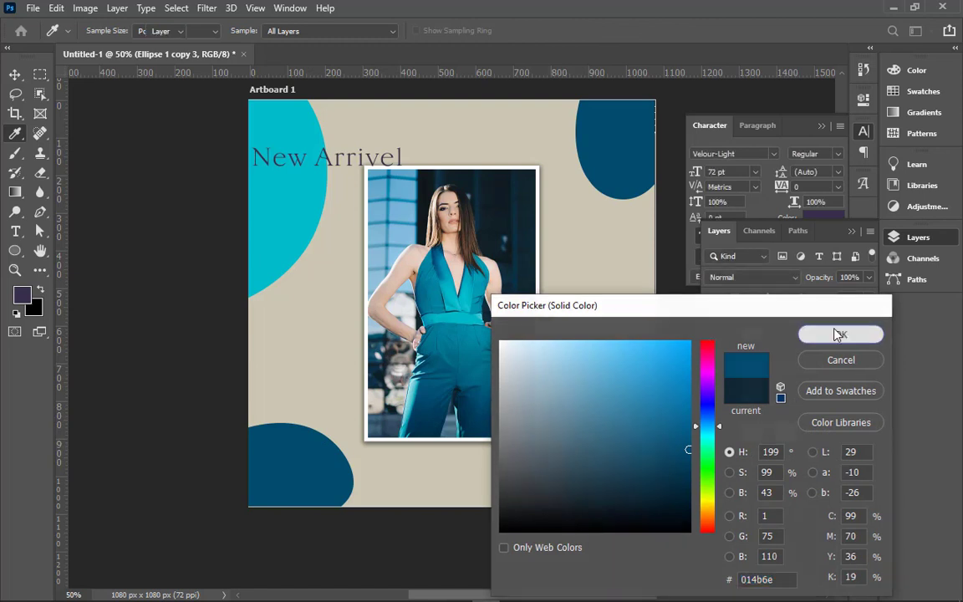
left_click(841, 335)
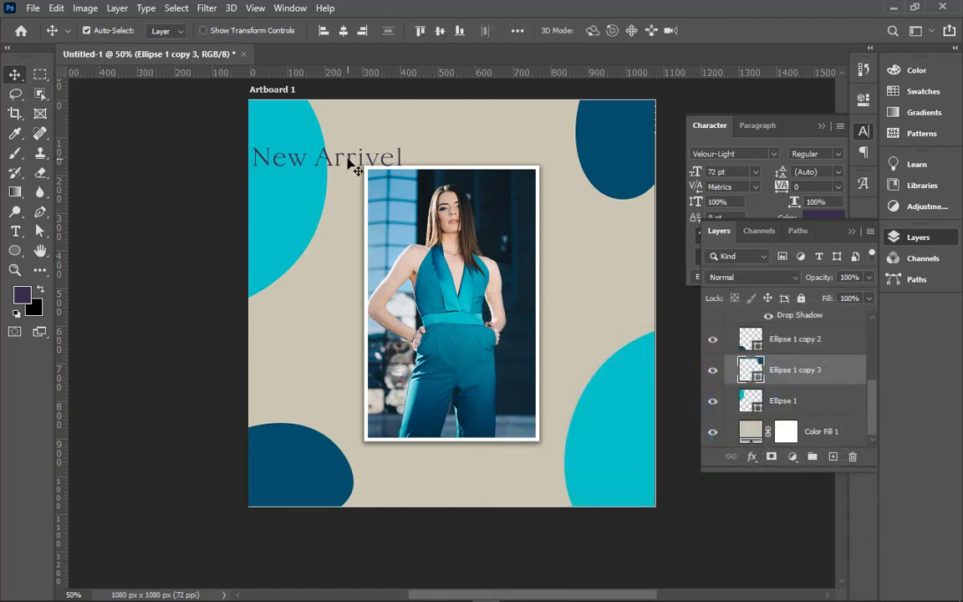
Duplicate the New Arrivel heading just below the original and change the copy's text to 2020
left_click_drag(215, 125, 622, 228)
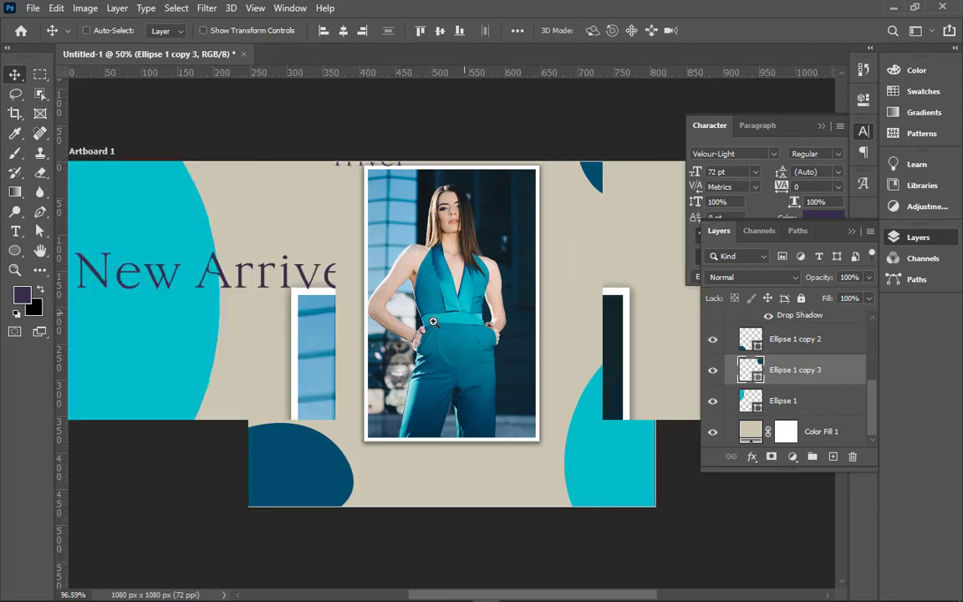
left_click_drag(432, 320, 597, 417)
double_click(476, 368)
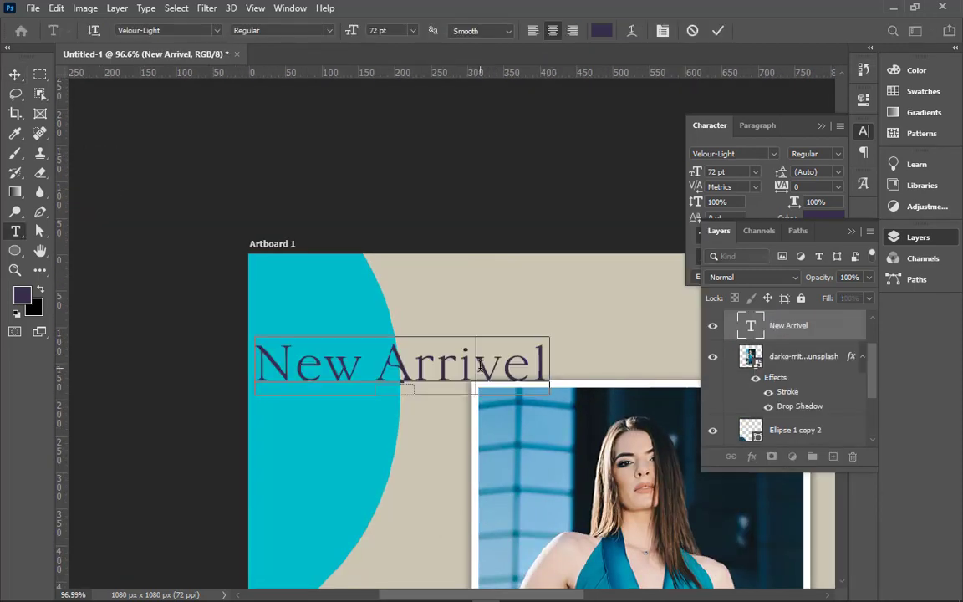
left_click(716, 31)
left_click_drag(466, 368, 520, 418)
triple_click(527, 420)
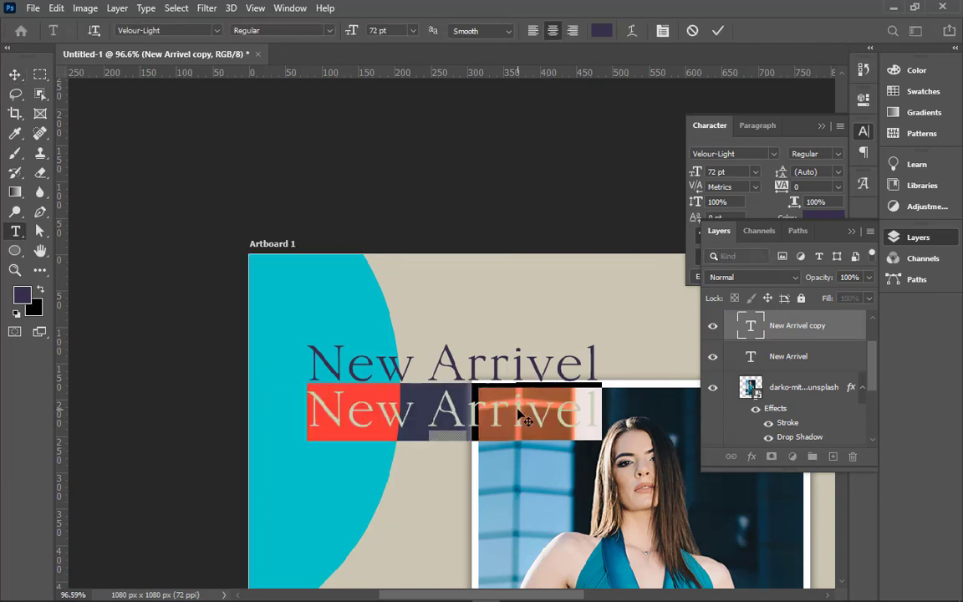
type("2020")
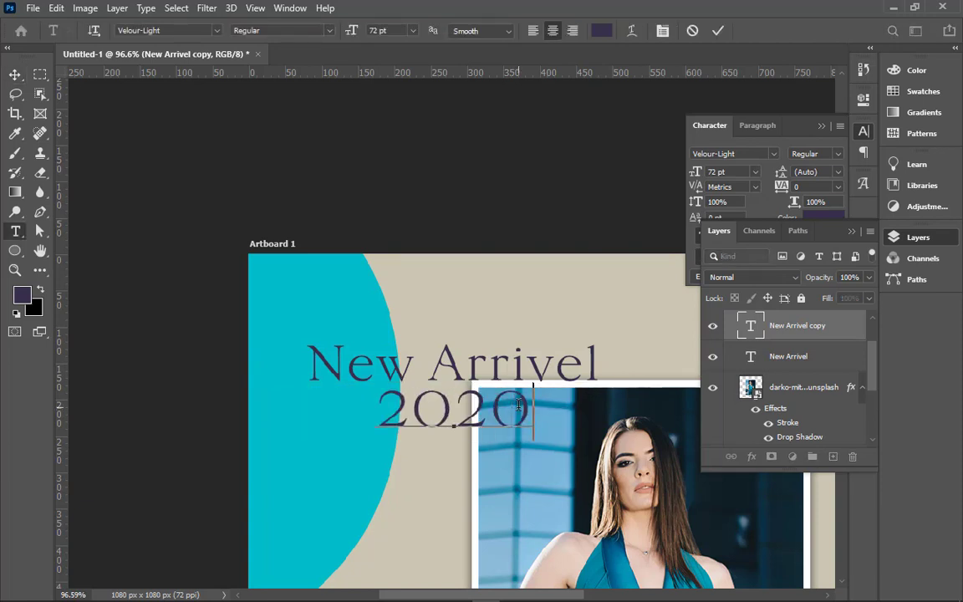
left_click(716, 30)
Align the left edges of the 2020 and New Arrivel texts, and shift both slightly left over the turquoise ellipse
left_click(766, 360, "shift")
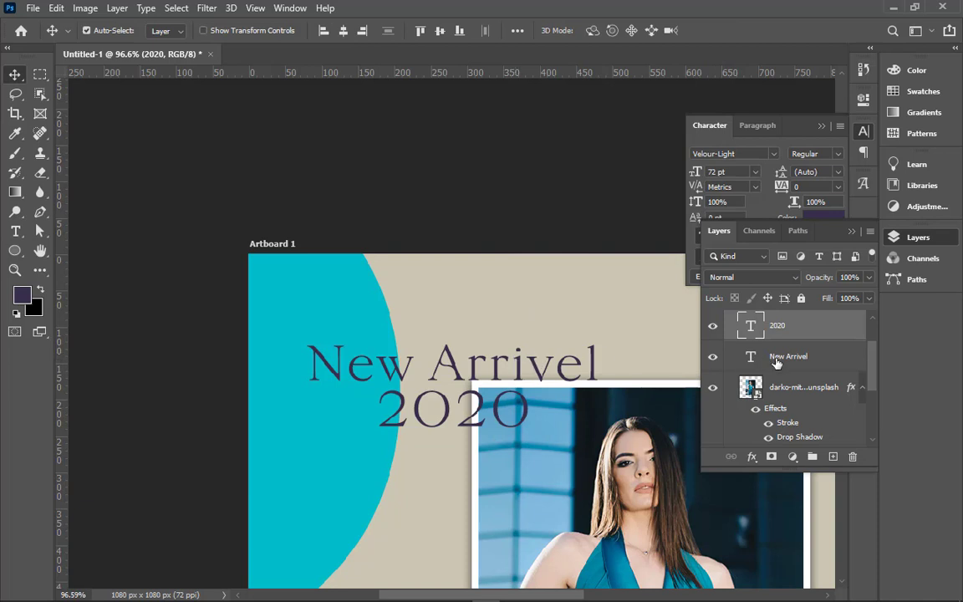
left_click(323, 30)
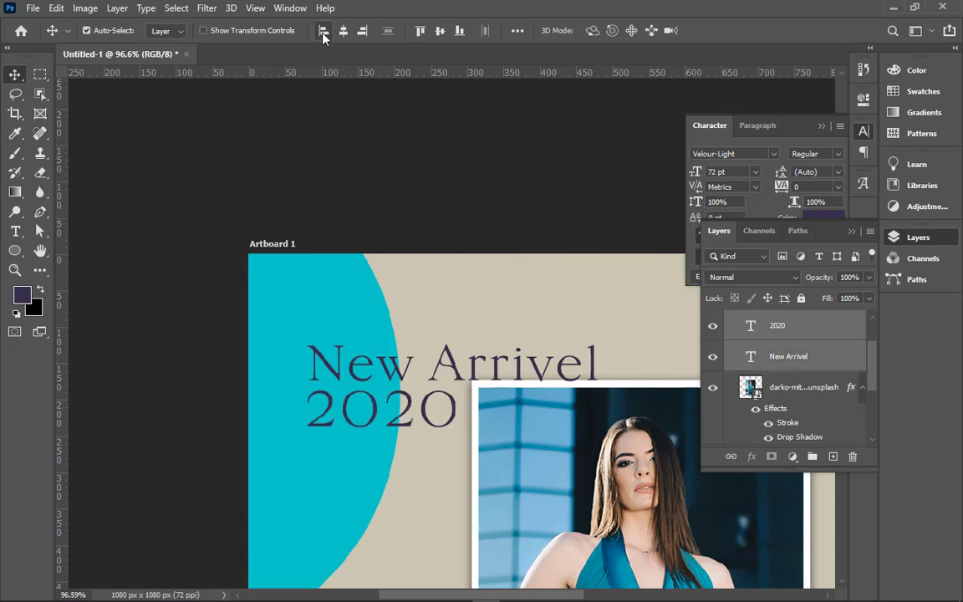
left_click_drag(437, 372, 407, 374)
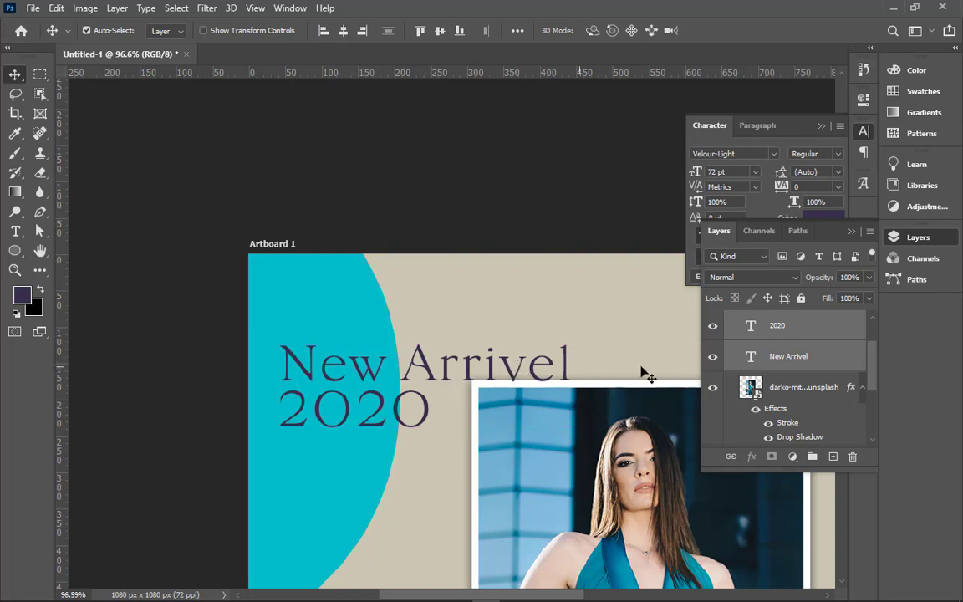
Scale the New Arrivel and 2020 texts together to 98.46% and move them down so the heading overlaps the photo
key("ctrl+t")
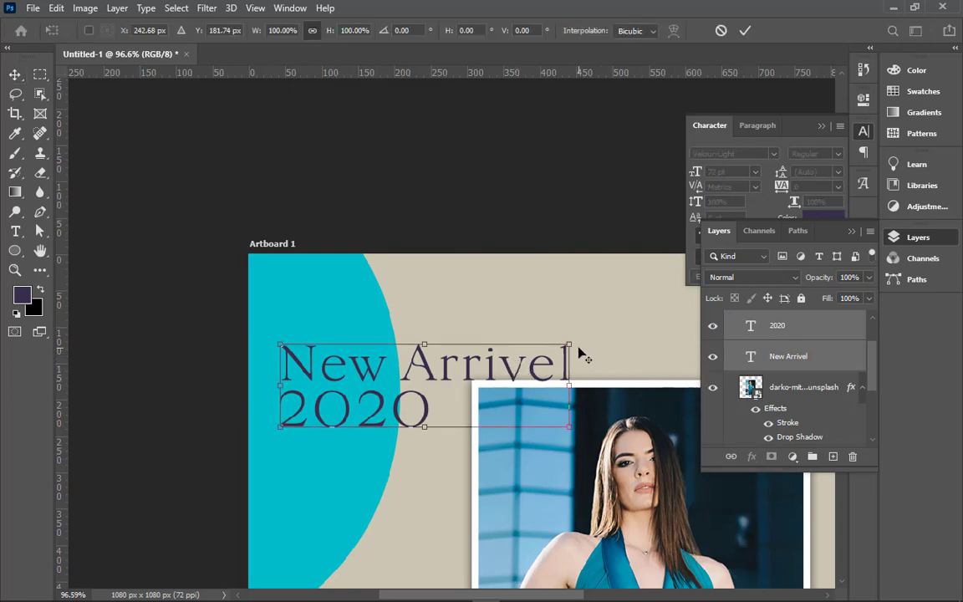
left_click_drag(579, 348, 524, 358)
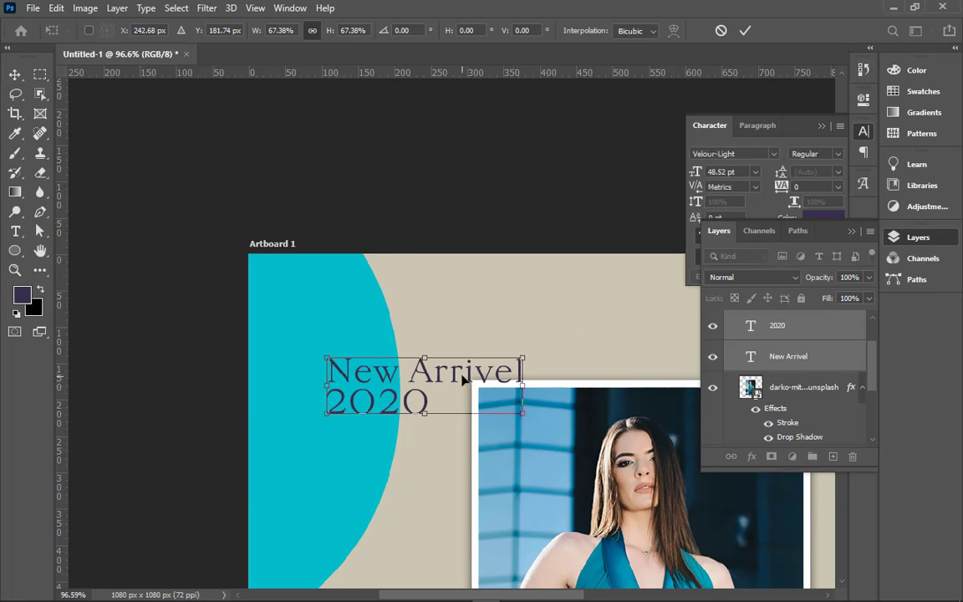
left_click_drag(462, 378, 482, 429)
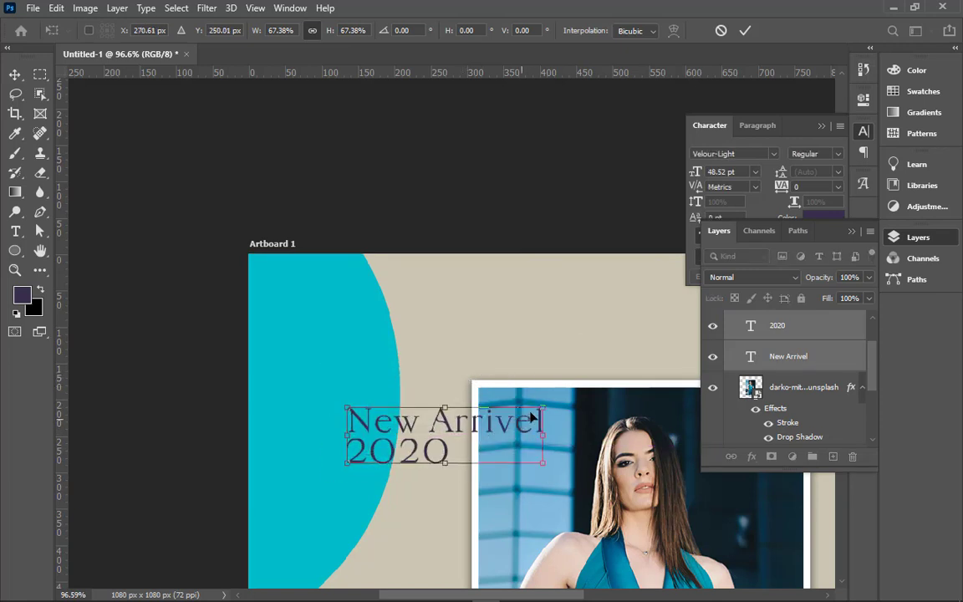
left_click_drag(542, 407, 629, 383)
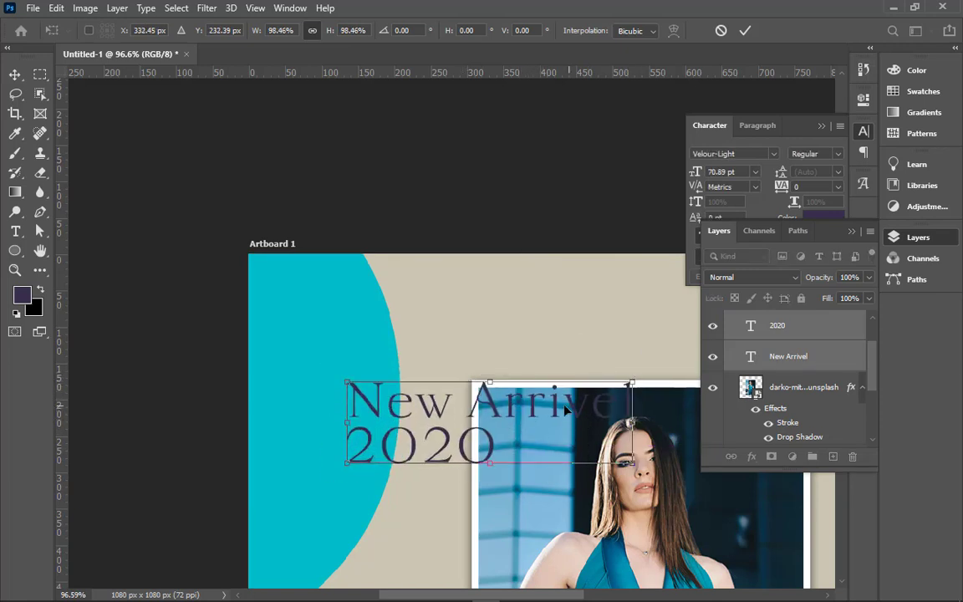
left_click_drag(505, 418, 439, 430)
left_click(745, 31)
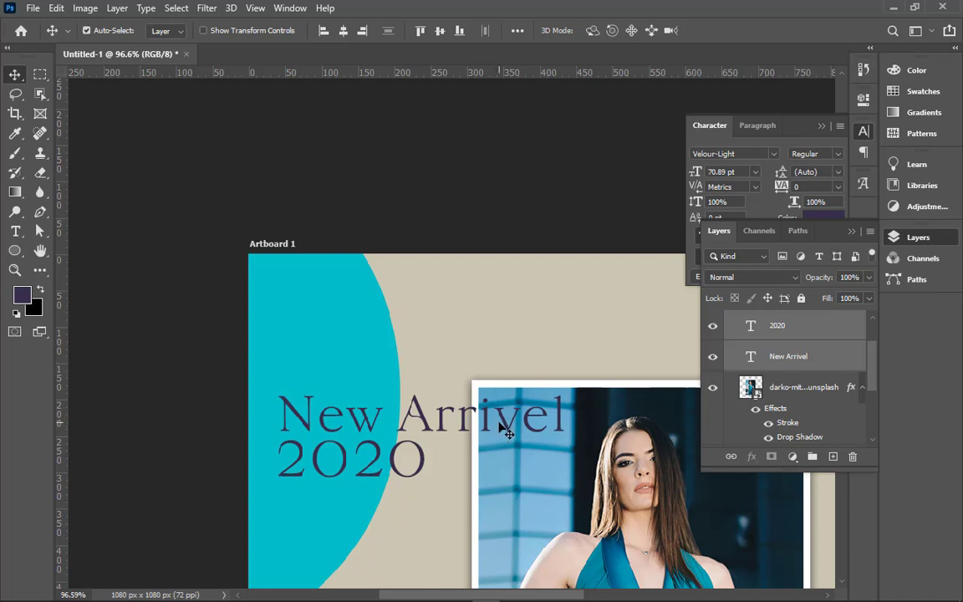
Recolor the New Arrivel text to white #ffffff, sampled from the photo's frame
left_click(730, 365)
double_click(740, 361)
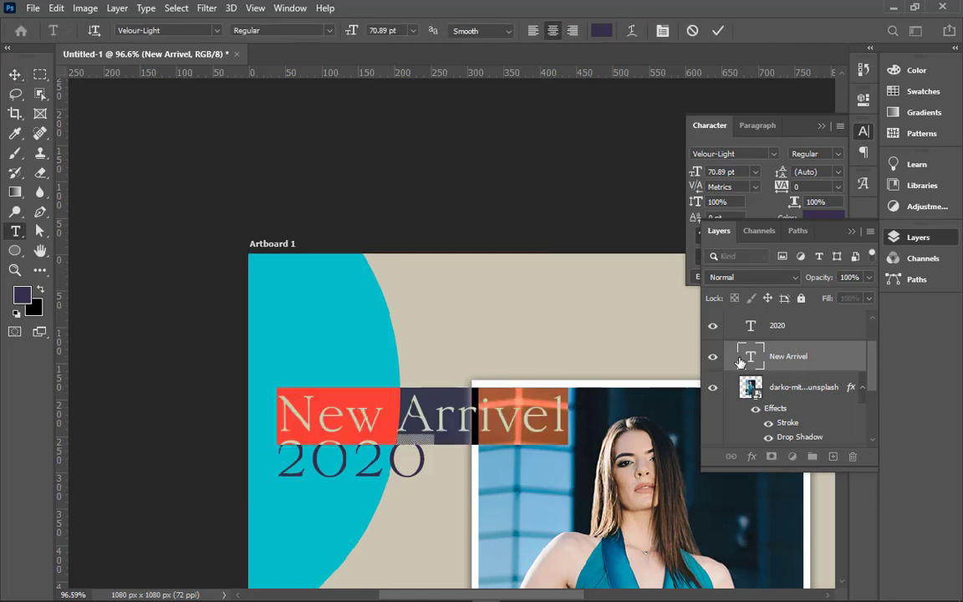
left_click(602, 32)
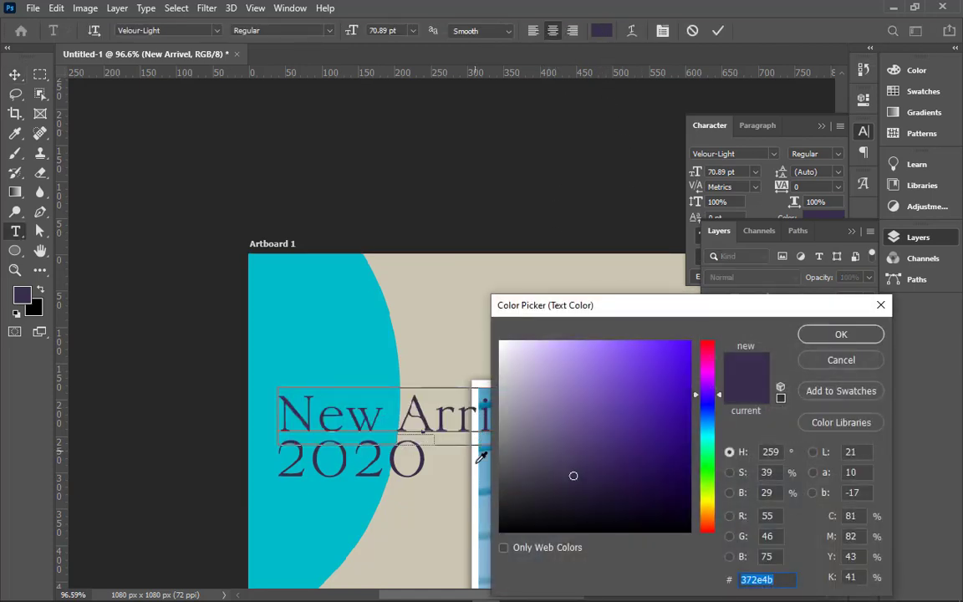
left_click(477, 473)
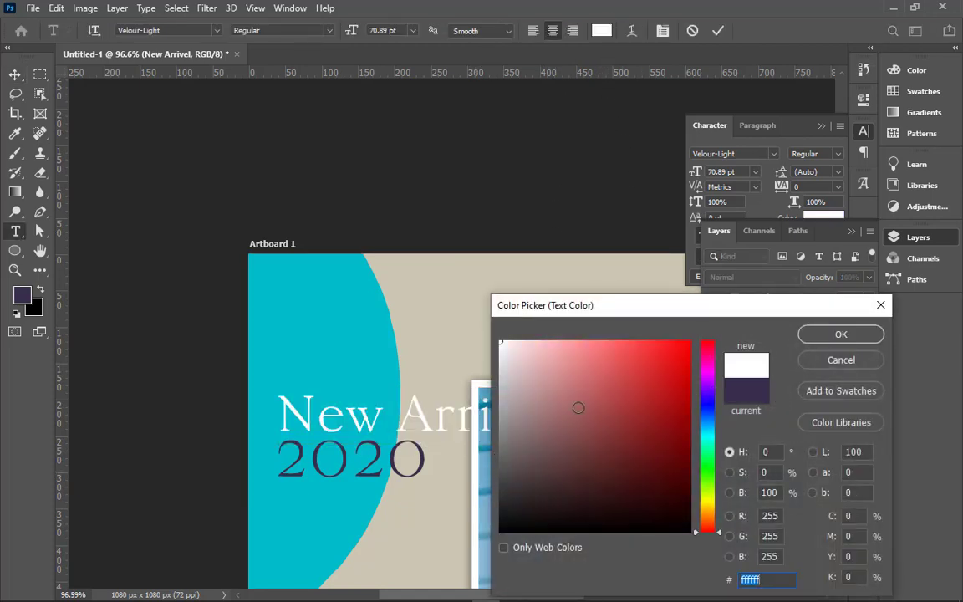
left_click(799, 336)
left_click(719, 32)
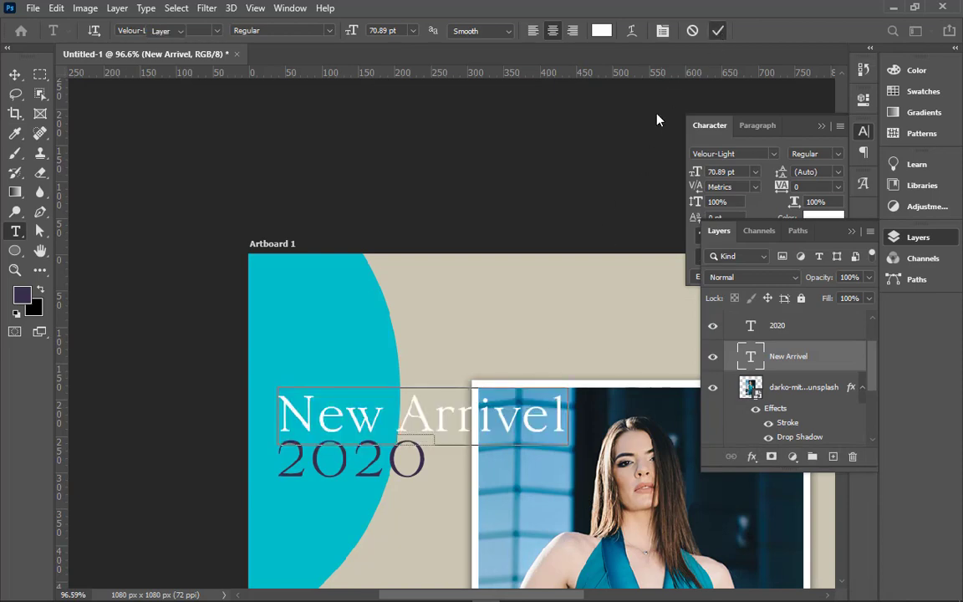
Set the 2020 text color to white #ffffff
key("v")
double_click(406, 468)
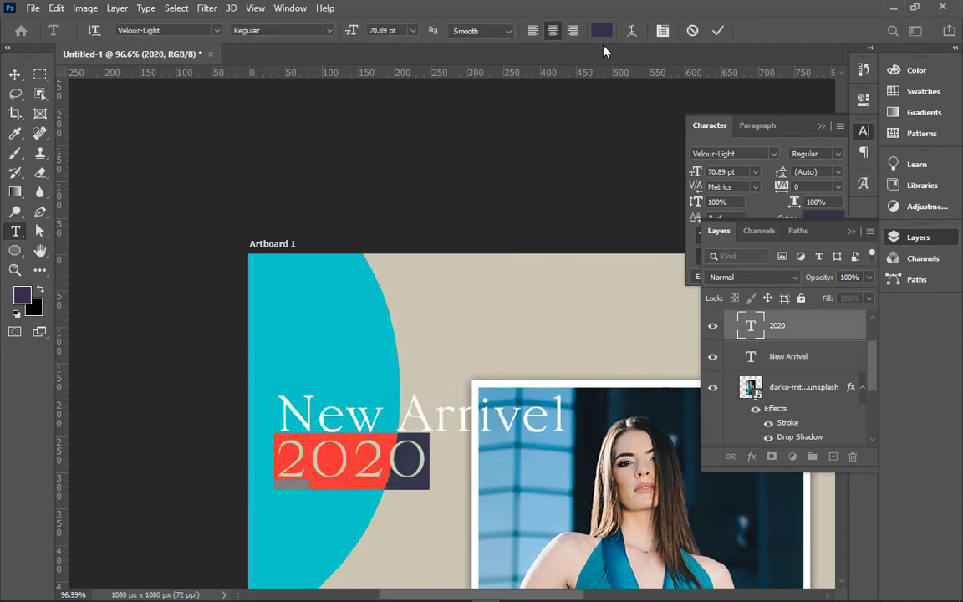
left_click(602, 34)
type("ffffff")
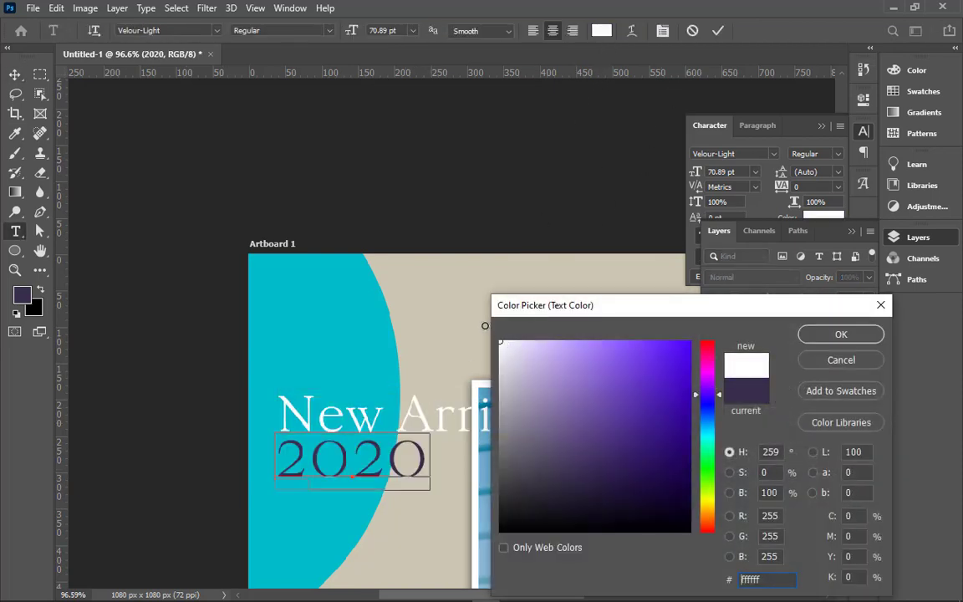
left_click(819, 337)
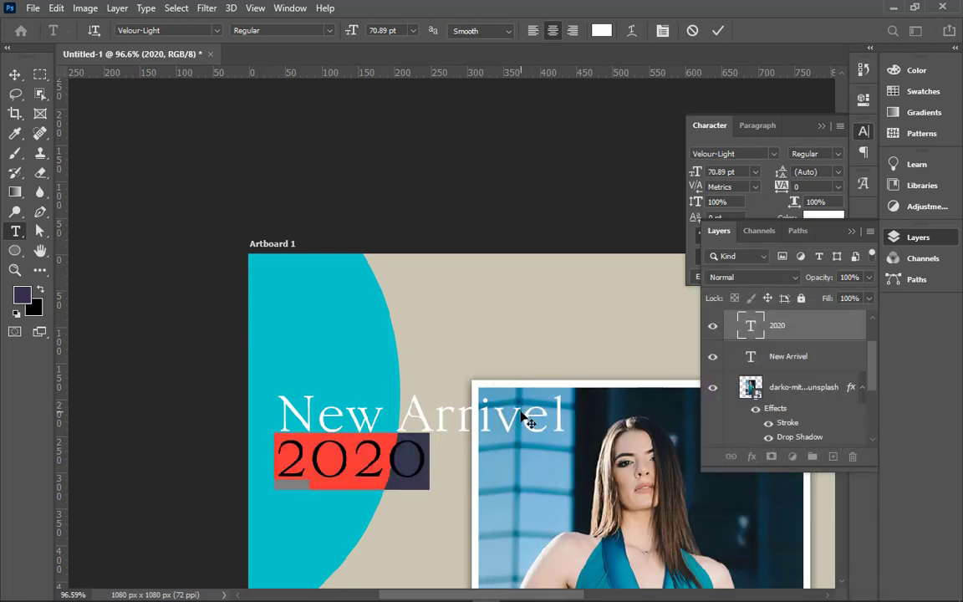
left_click(718, 30)
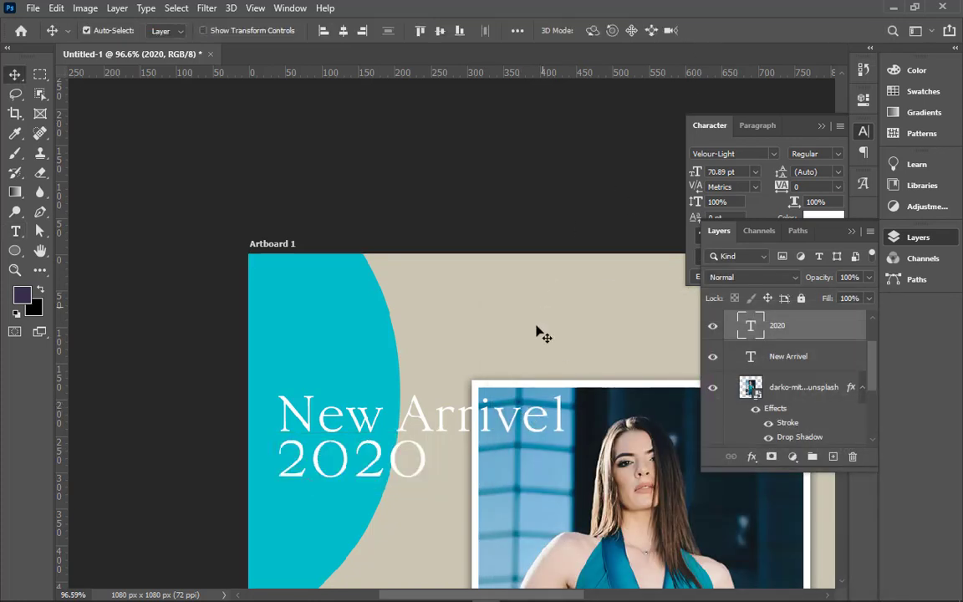
Change the font of the New Arrivel heading to Velour-Bold
left_click(524, 429)
double_click(524, 429)
key("ctrl+t")
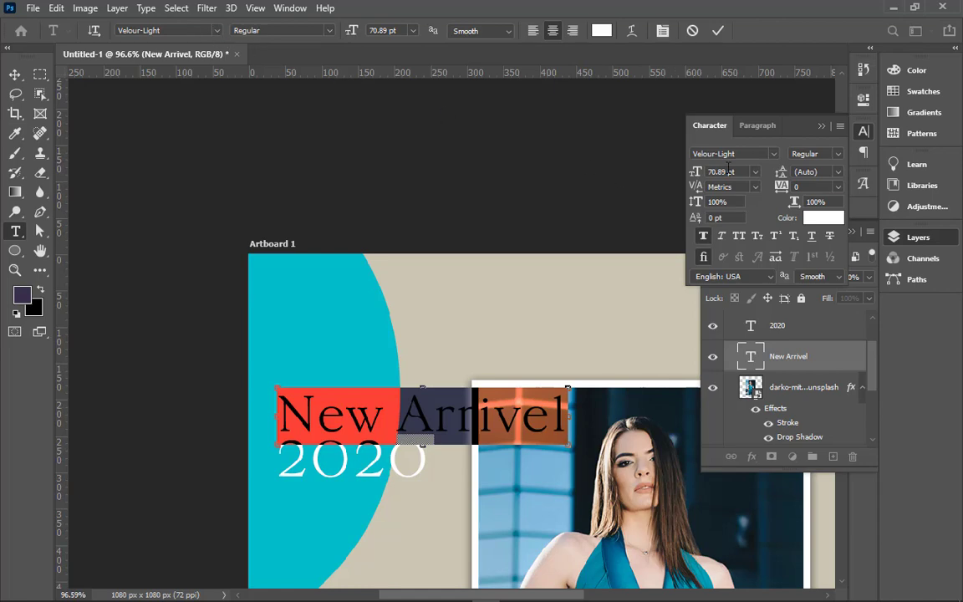
left_click(773, 154)
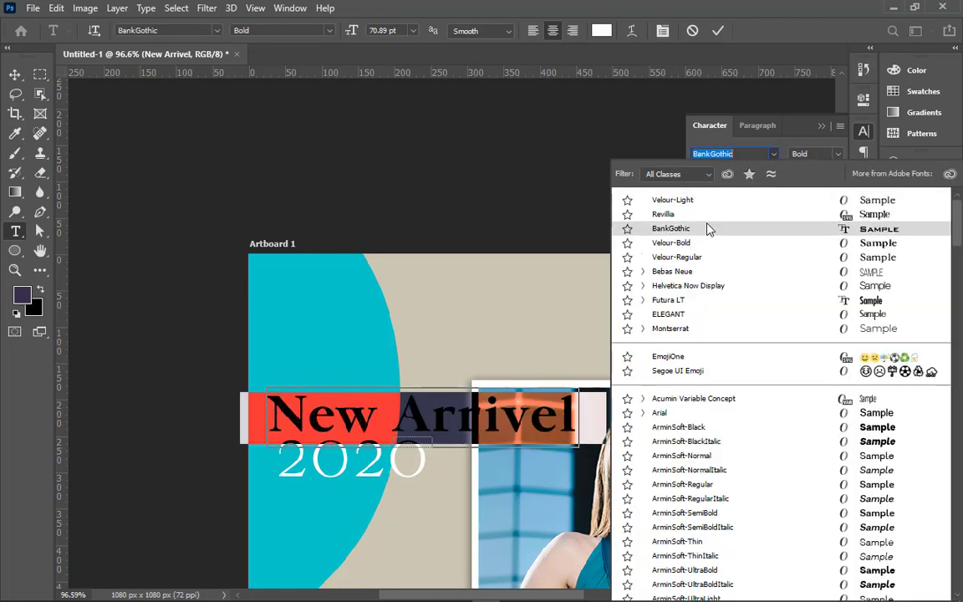
key("BackSpace")
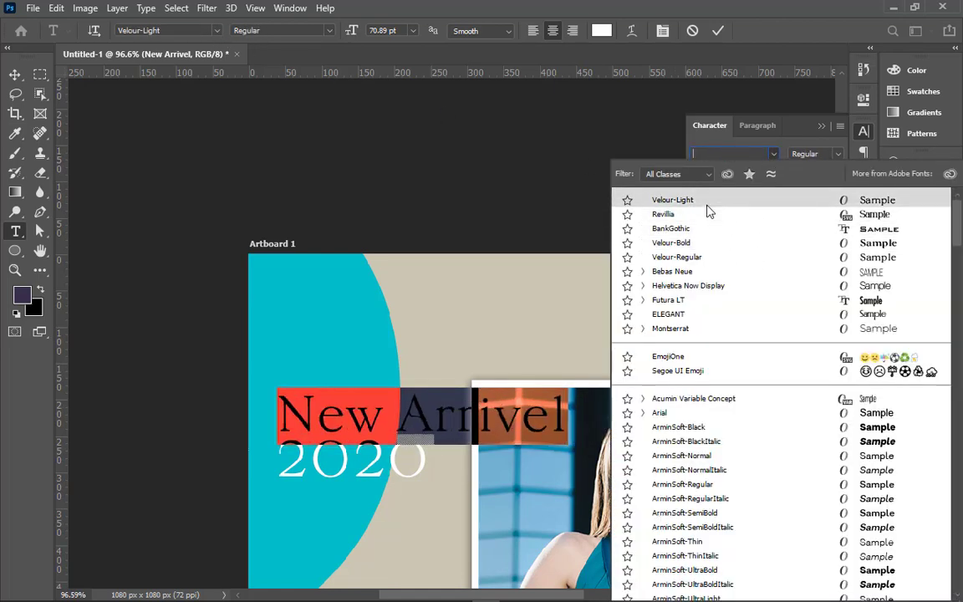
type("vel")
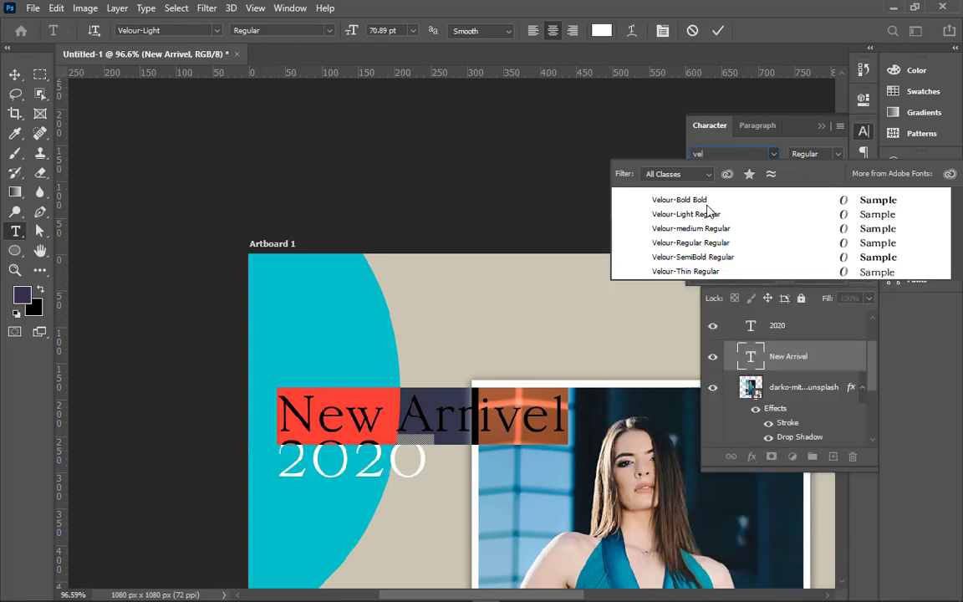
left_click(715, 203)
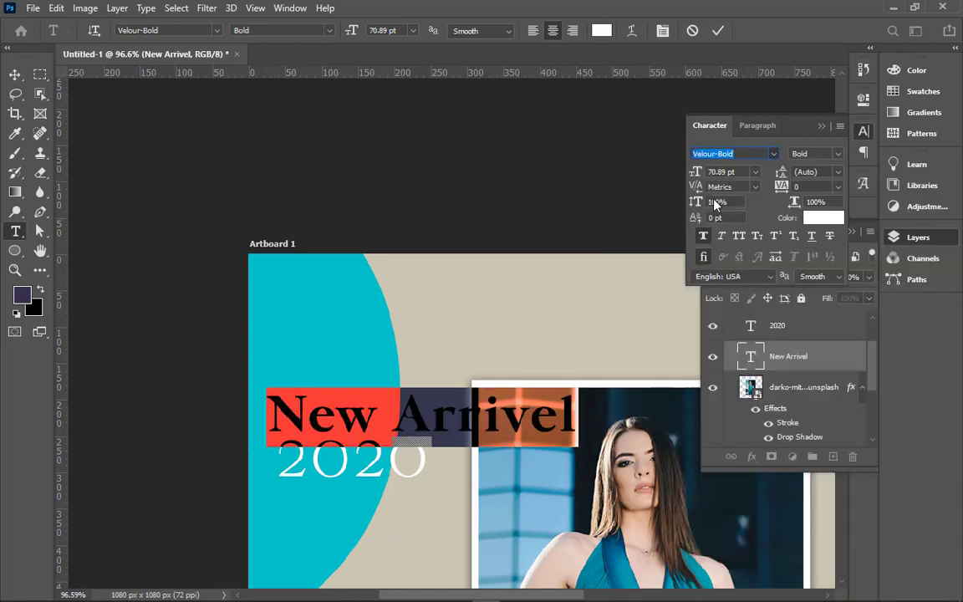
left_click(718, 31)
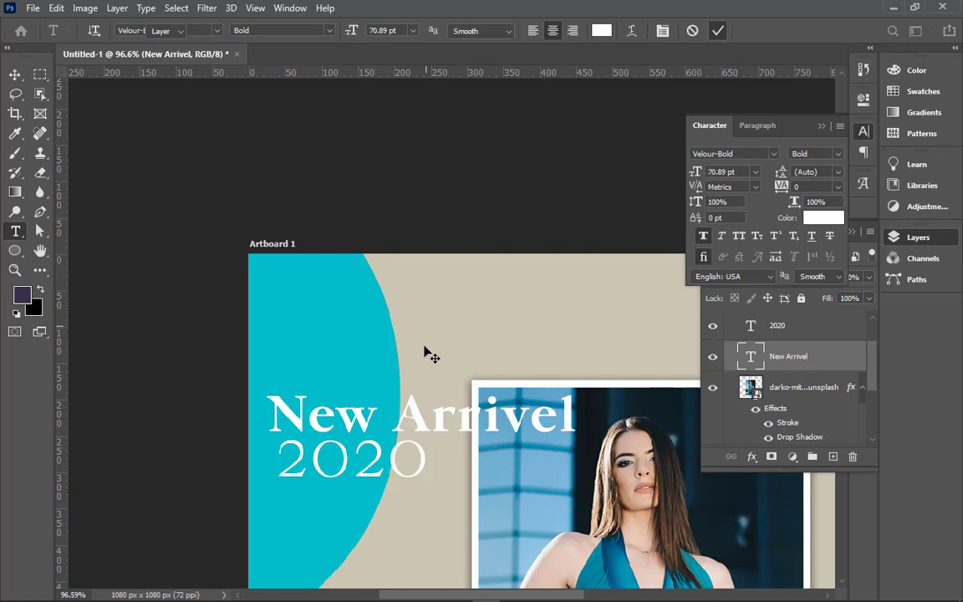
Change the font of the 2020 text to Velour-Bold
left_click(398, 462, "ctrl")
double_click(398, 462)
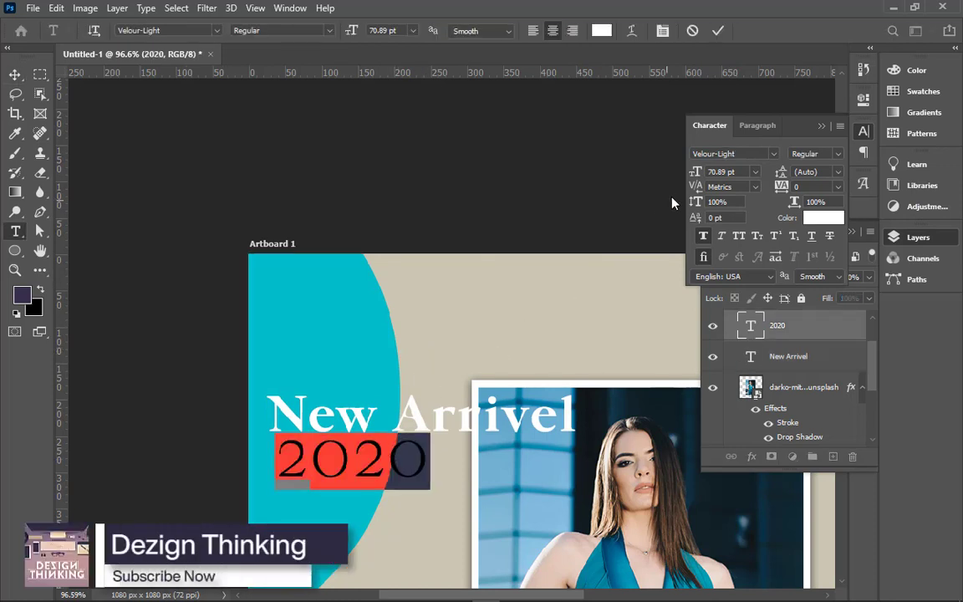
left_click(772, 154)
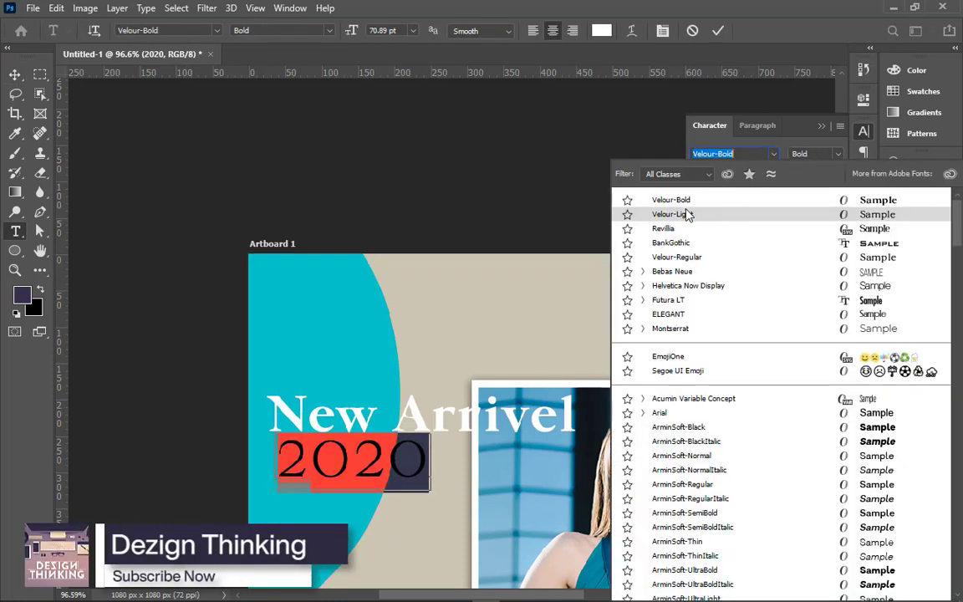
left_click(683, 206)
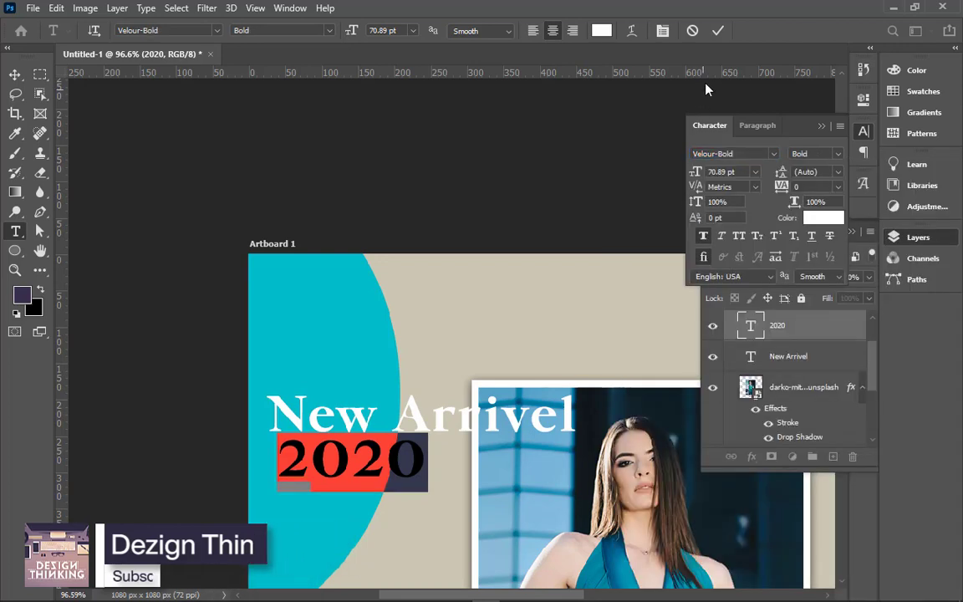
left_click(720, 32)
key("v")
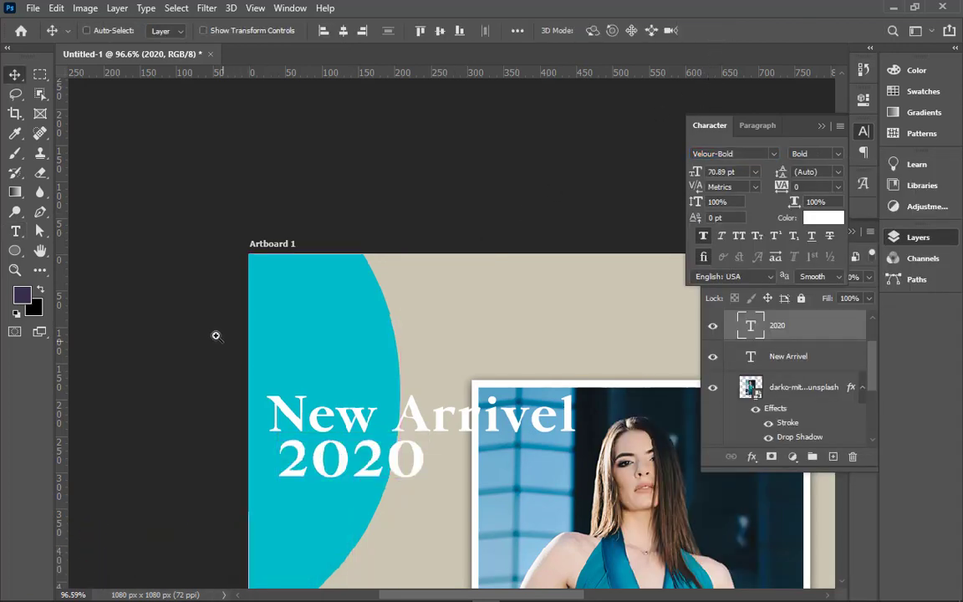
Realign the left edge of the bold 2020 text with the New Arrivel heading and check the placement across the design
left_click_drag(219, 330, 527, 506)
left_click(757, 367, "shift")
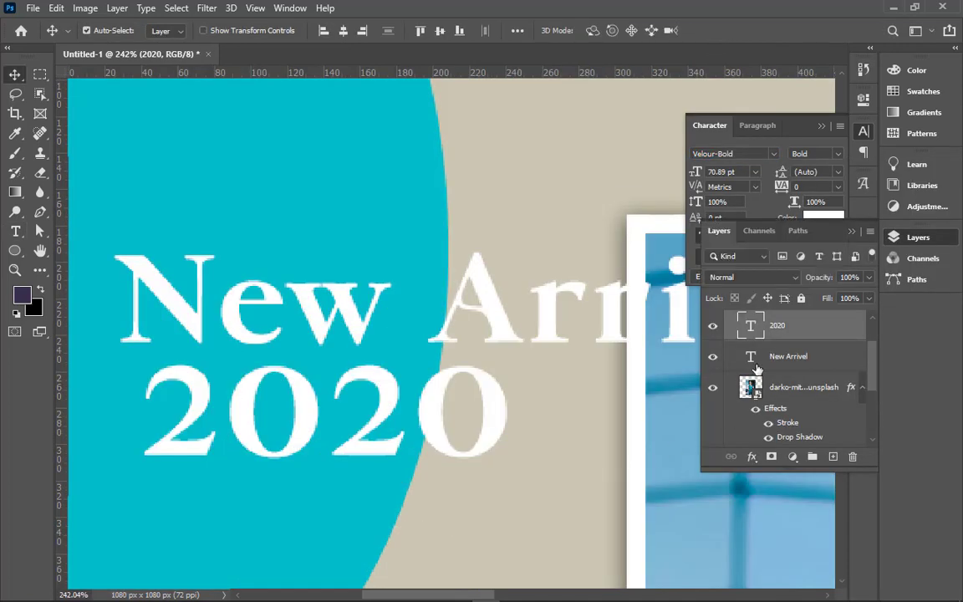
left_click(325, 33)
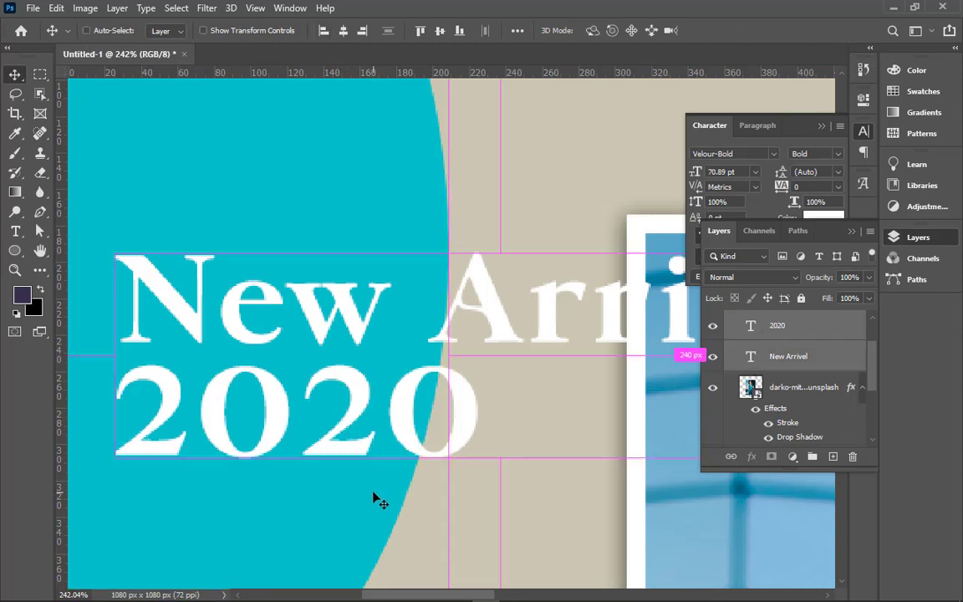
key("ctrl+0")
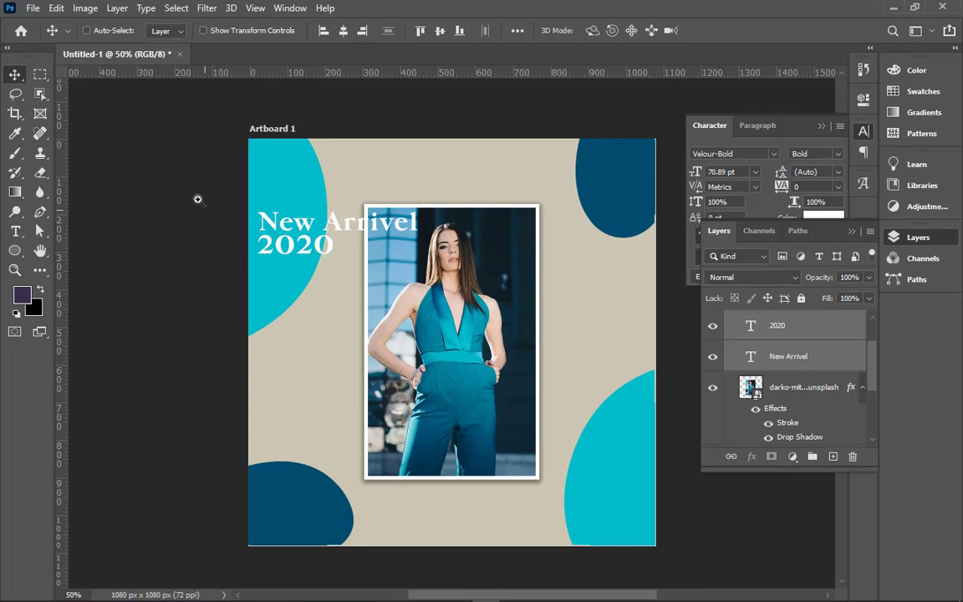
left_click_drag(215, 153, 440, 277)
left_click_drag(369, 364, 375, 357)
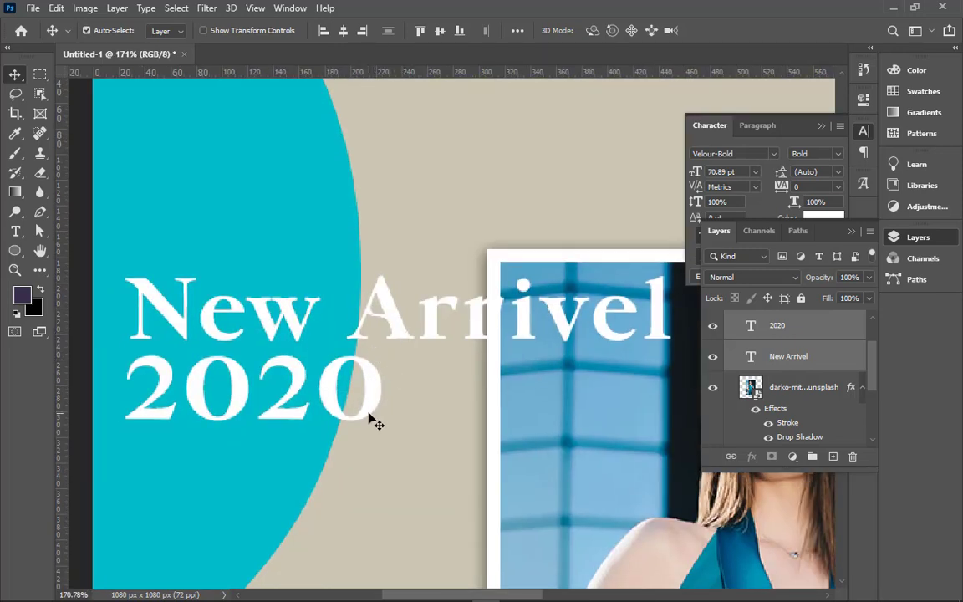
scroll(378, 404, "down", 5)
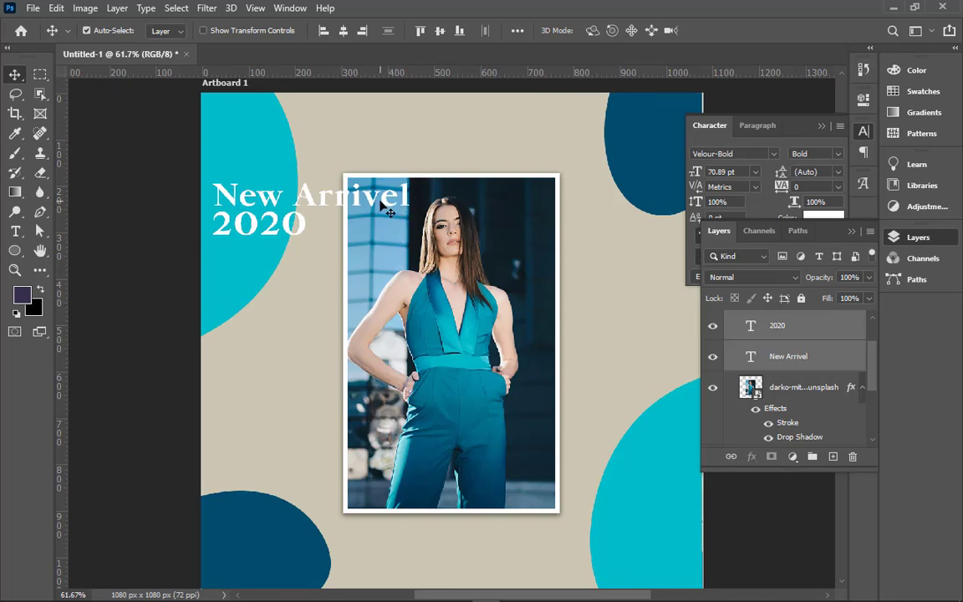
Delete the word Arrivel from the New Arrivel heading so the text layer reads only New
double_click(752, 357)
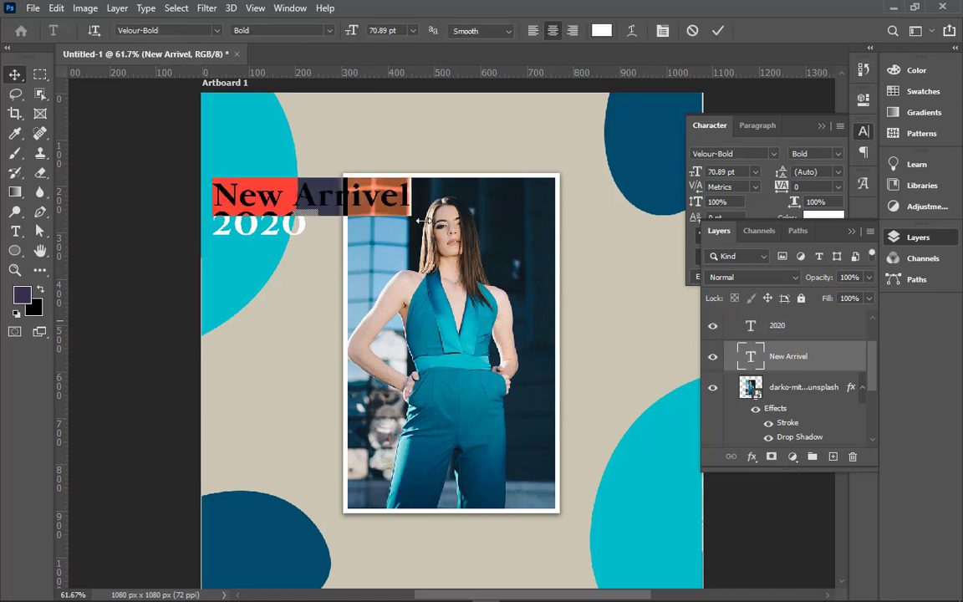
left_click(301, 196)
left_click_drag(295, 196, 428, 199)
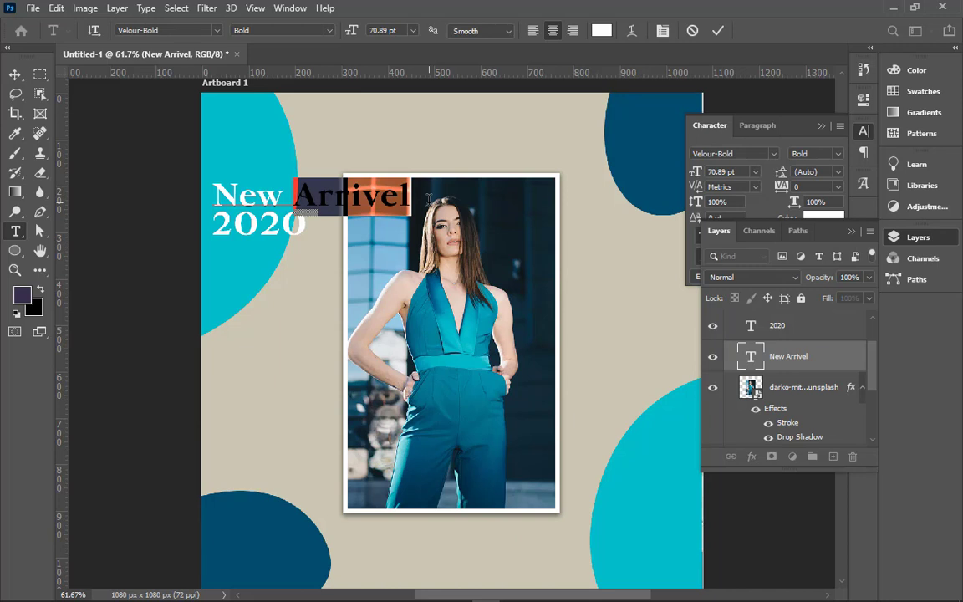
key("BackSpace")
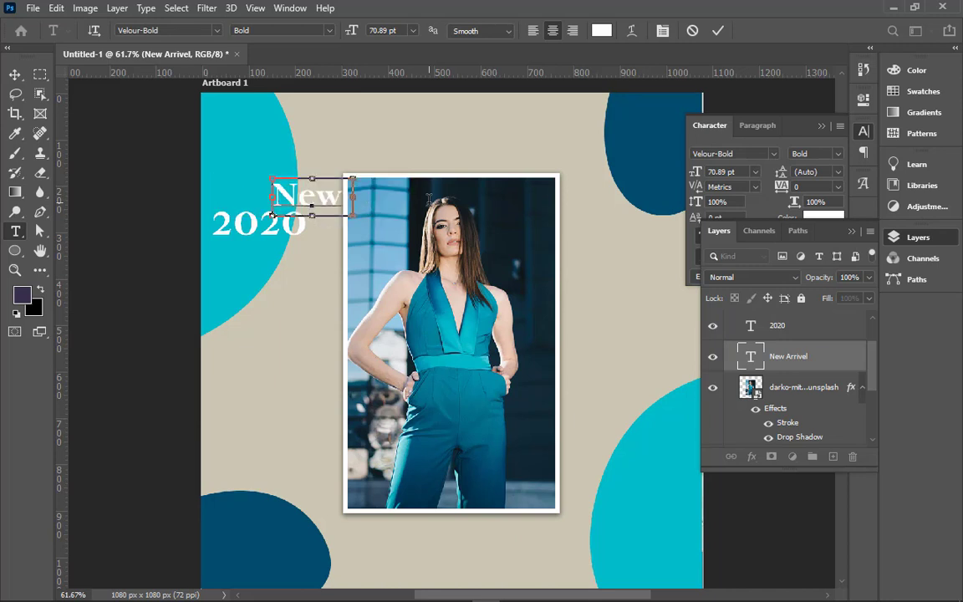
key("BackSpace")
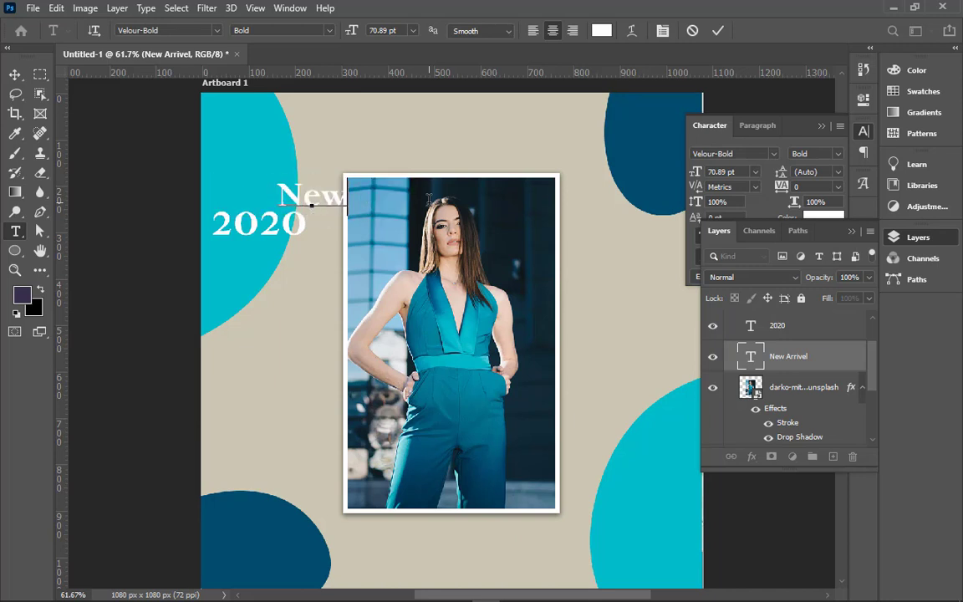
left_click(718, 30)
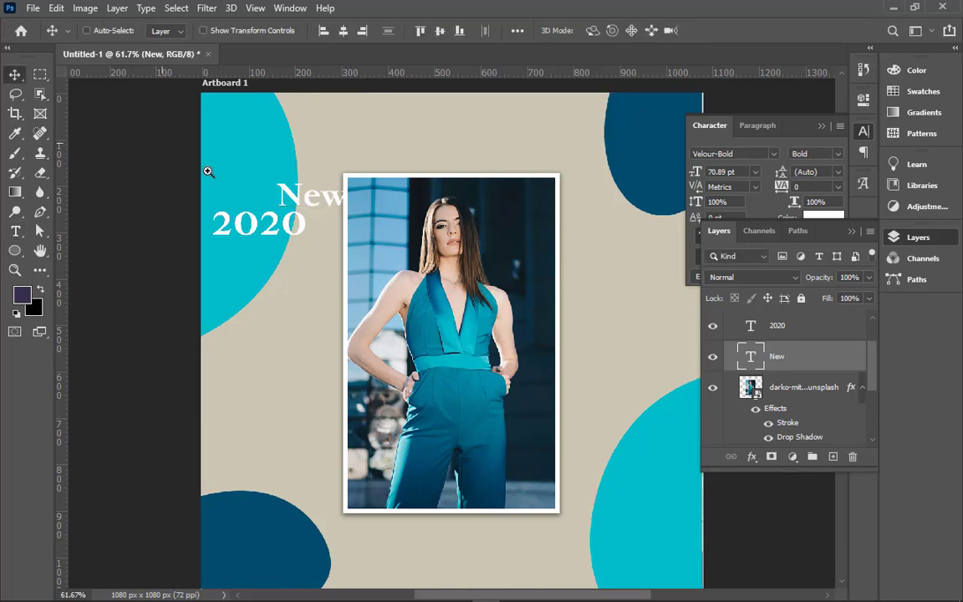
Duplicate the 2020 text below itself and replace the original's wording with Arrivel
left_click_drag(208, 173, 422, 517)
double_click(376, 328)
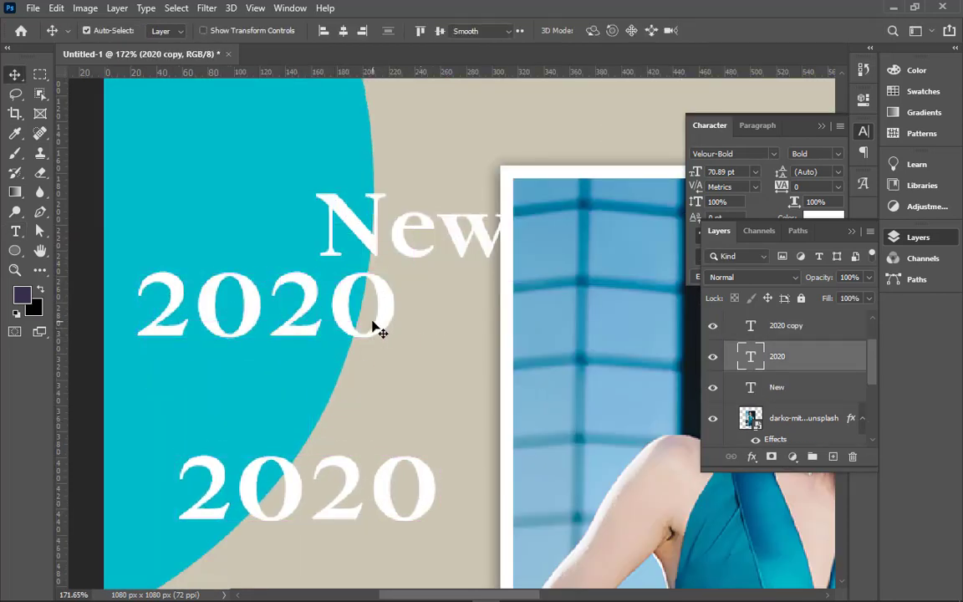
type("Arrivel")
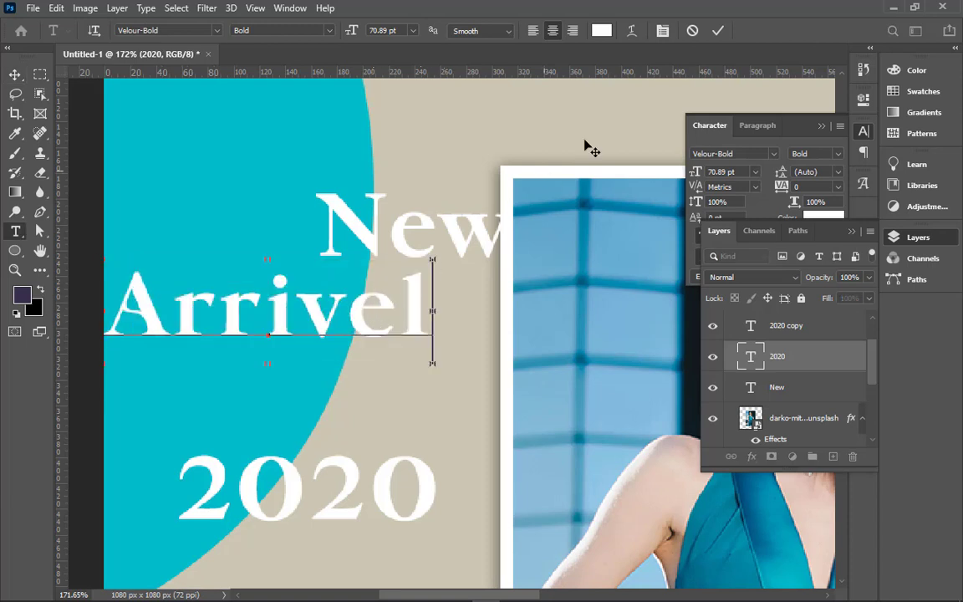
left_click(717, 30)
Stack New above Arrivel and align the left edges of both words with the 2020 text
left_click_drag(425, 329, 550, 328)
left_click_drag(419, 251, 331, 251)
left_click(801, 361, "shift")
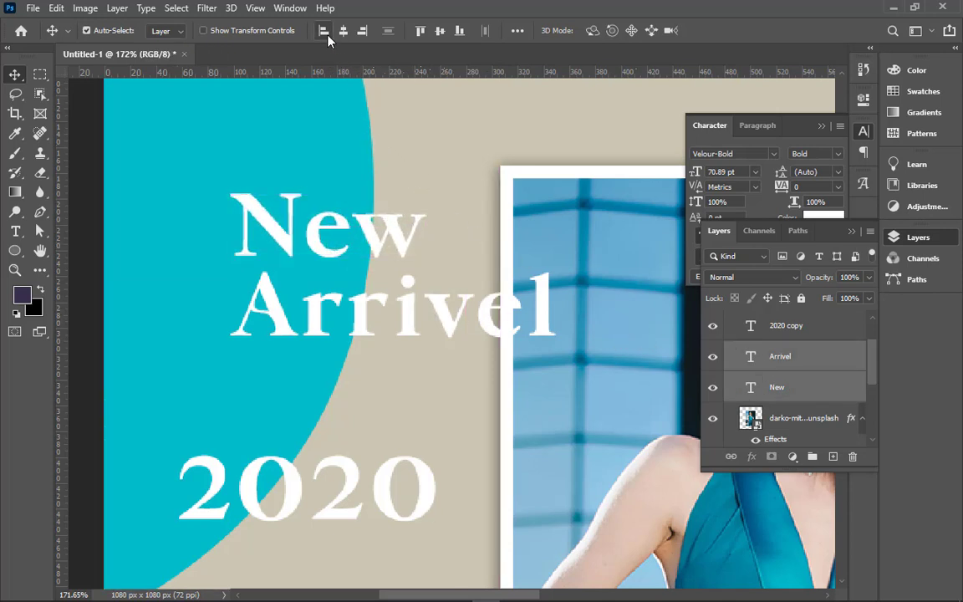
left_click(754, 325, "shift")
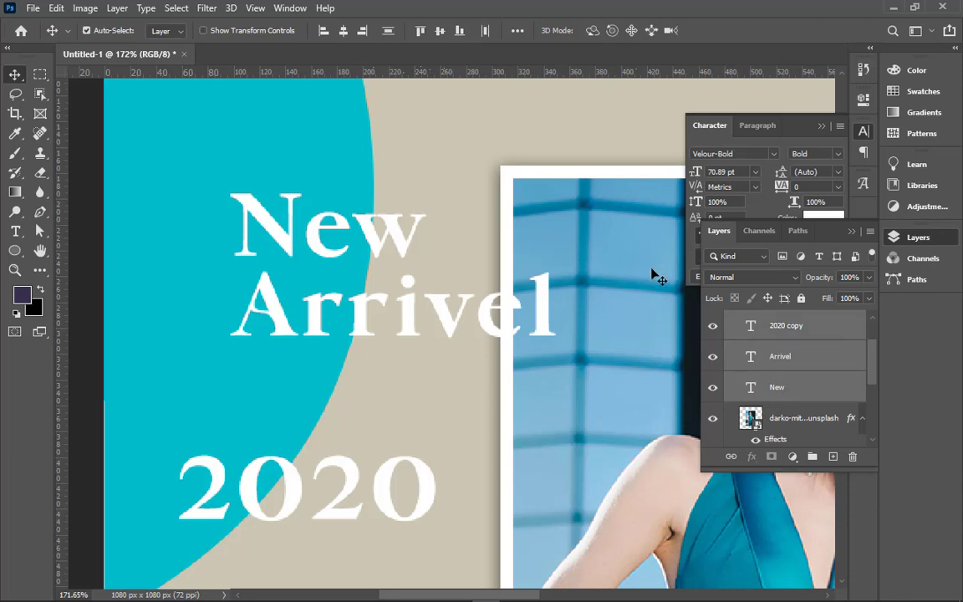
left_click(327, 31)
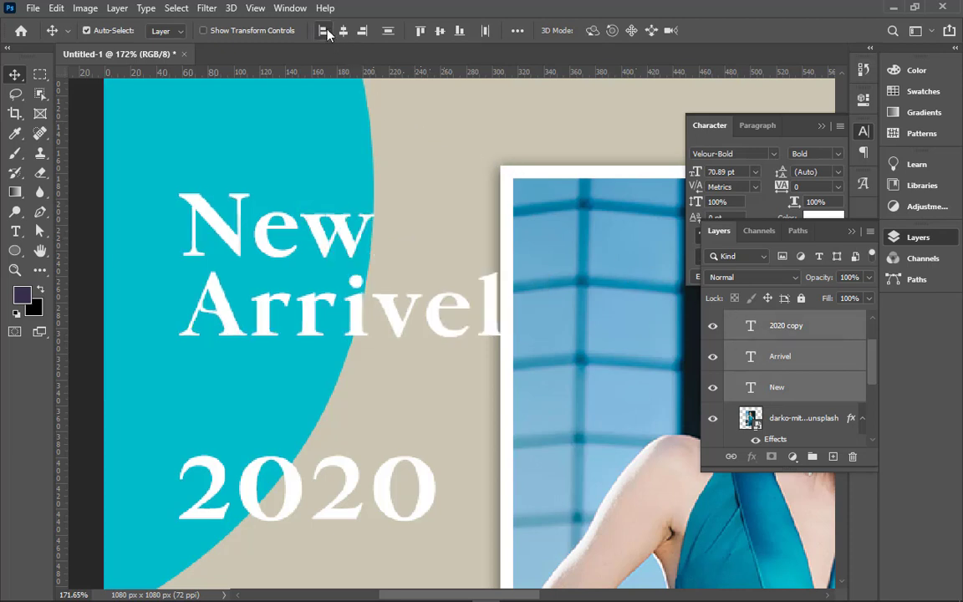
Apply all caps to the New and Arrivel text layers
left_click(755, 358)
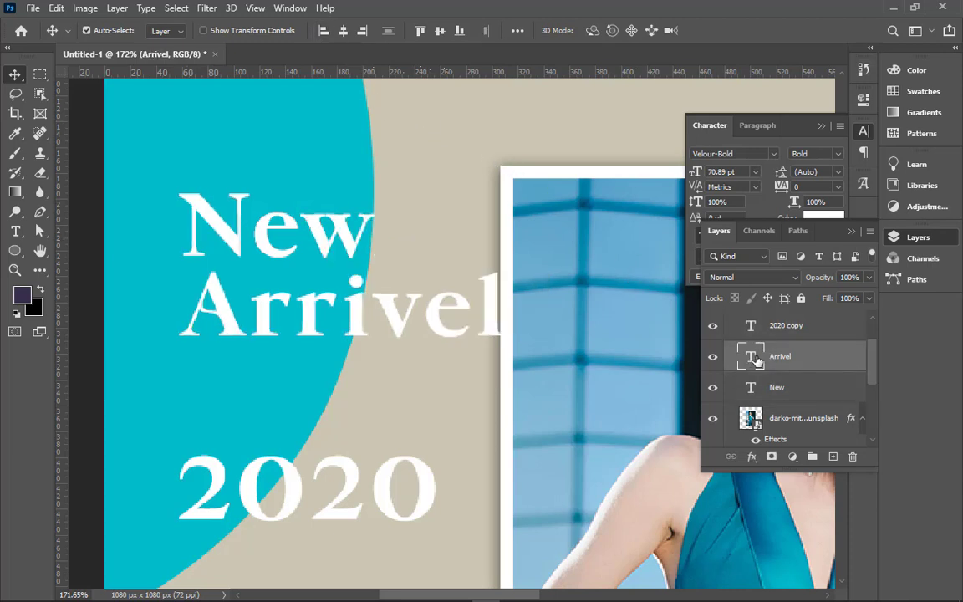
left_click(770, 388, "shift")
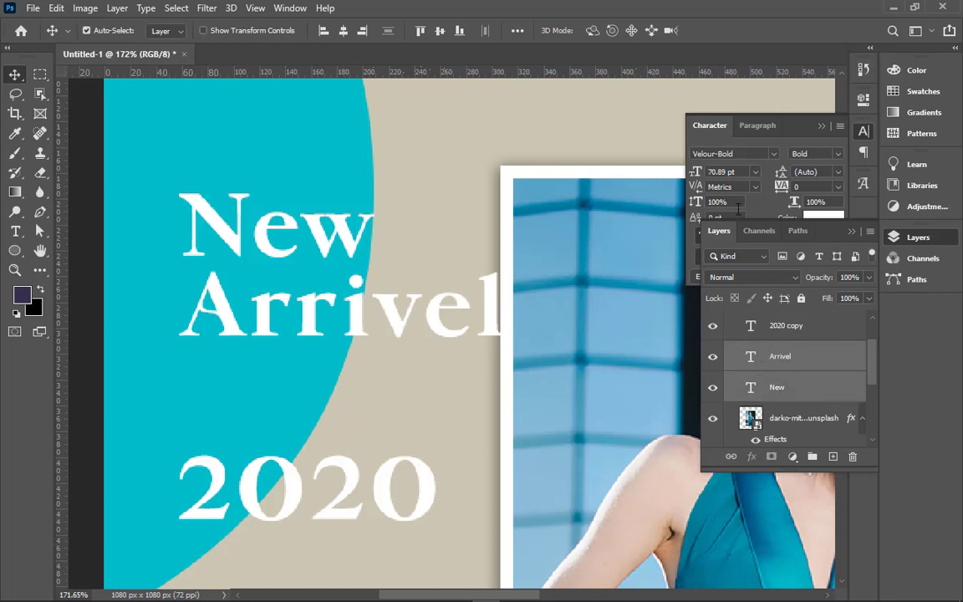
left_click(766, 208)
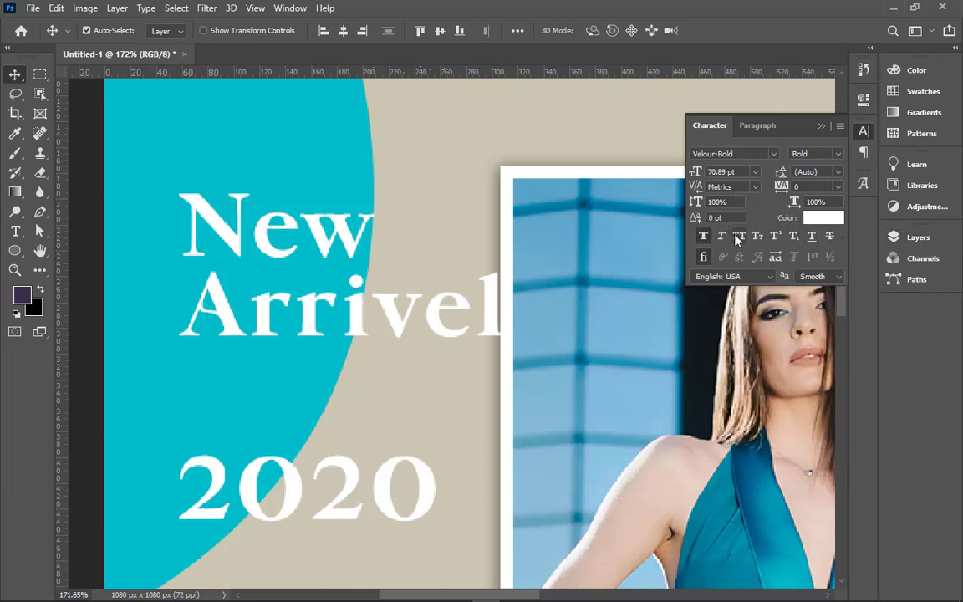
left_click(738, 237)
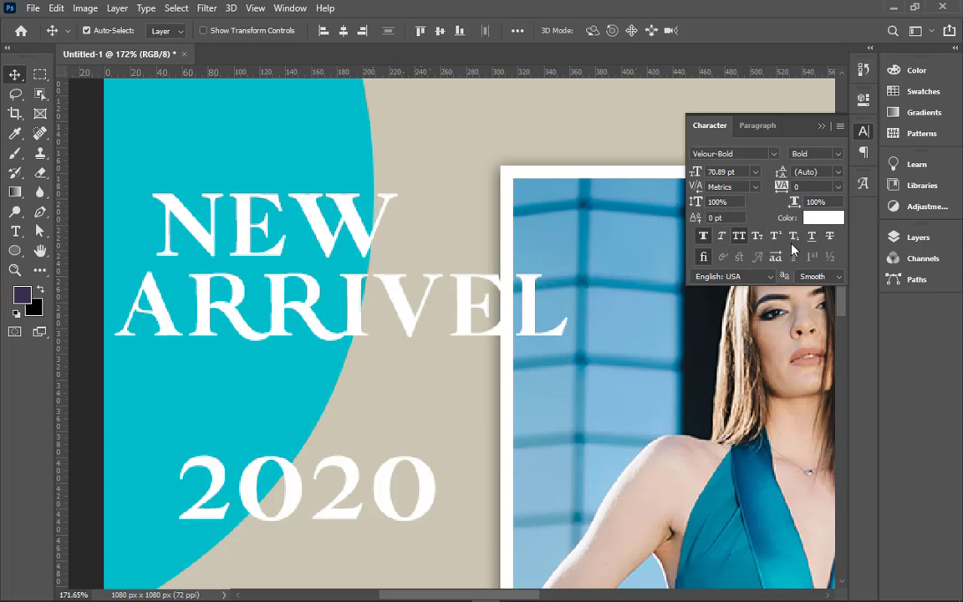
Apply all caps to the 2020 text as well and commit the text edit
left_click(919, 239)
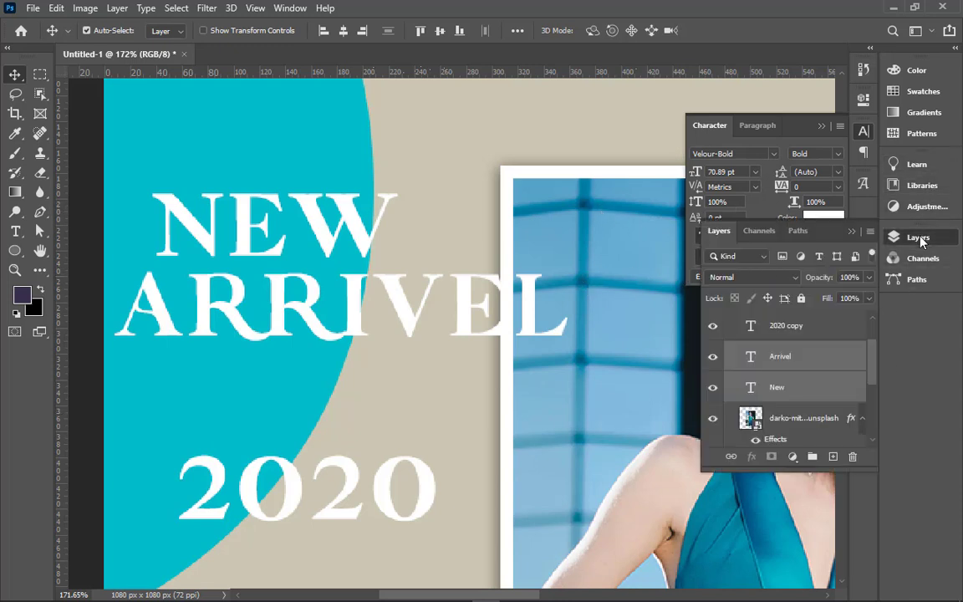
left_click(798, 328, "shift")
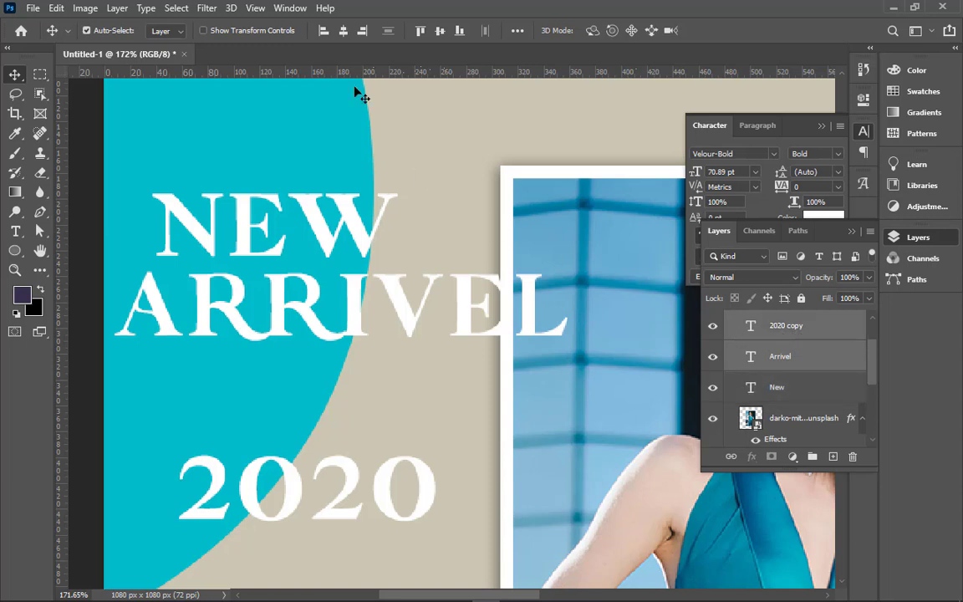
left_click(787, 388, "shift")
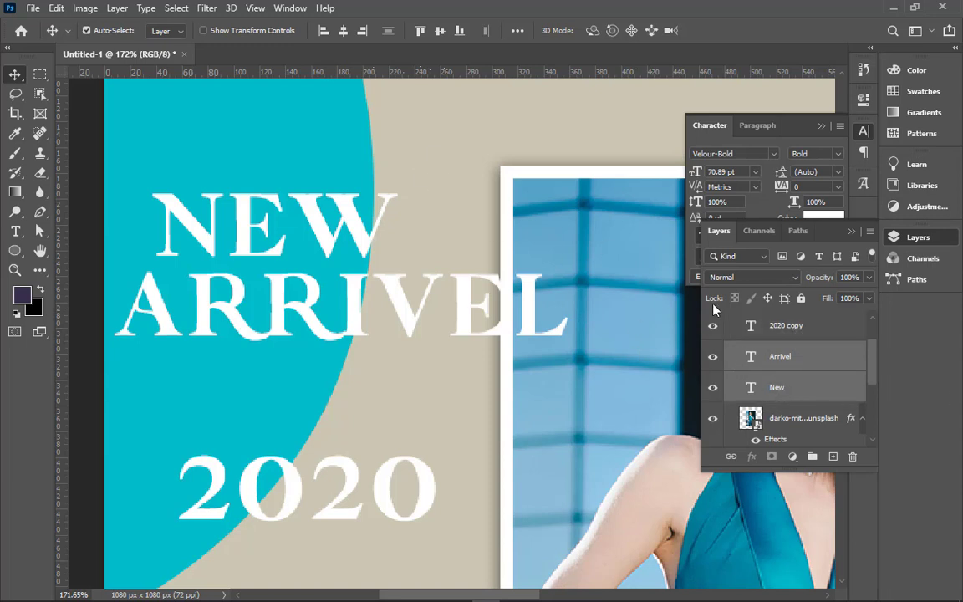
double_click(430, 490)
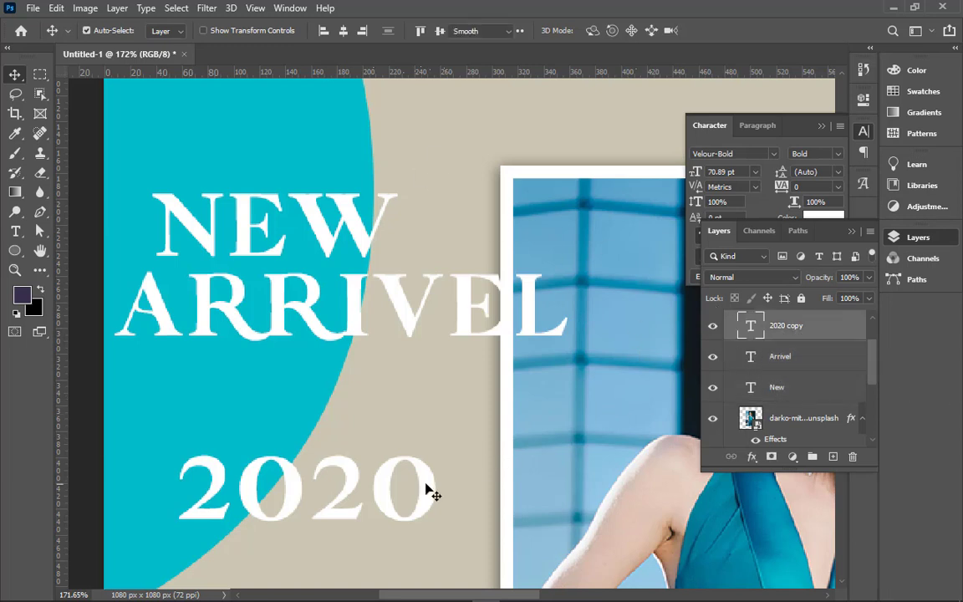
left_click(850, 232)
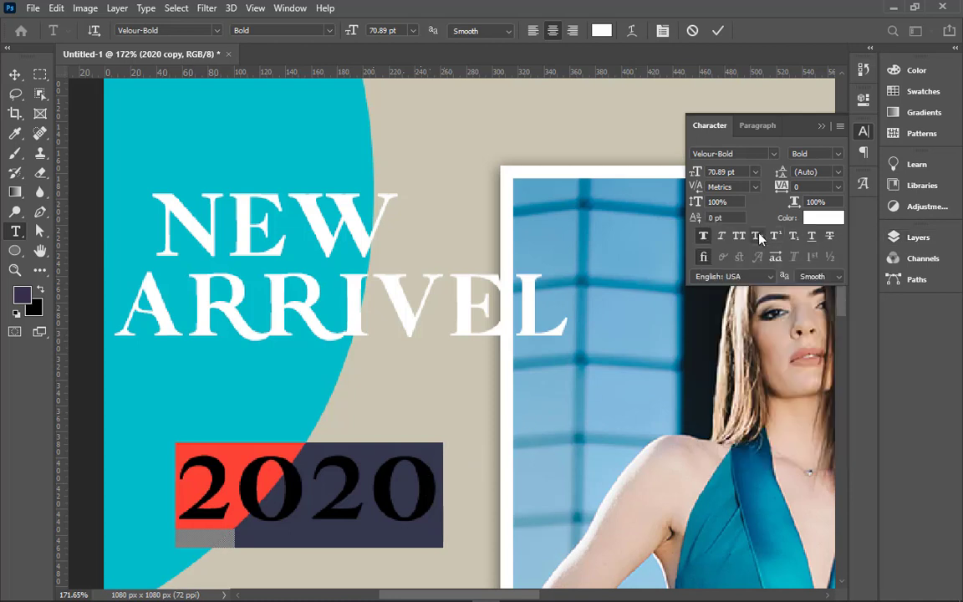
left_click(719, 31)
key("v")
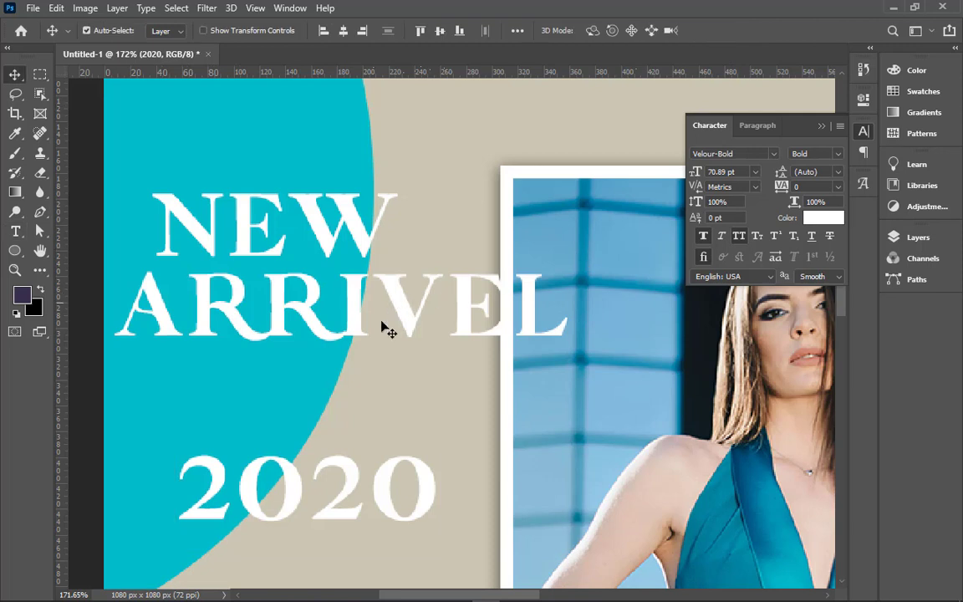
Align the left edges of the New, Arrivel and 2020 text layers with each other
left_click(823, 127)
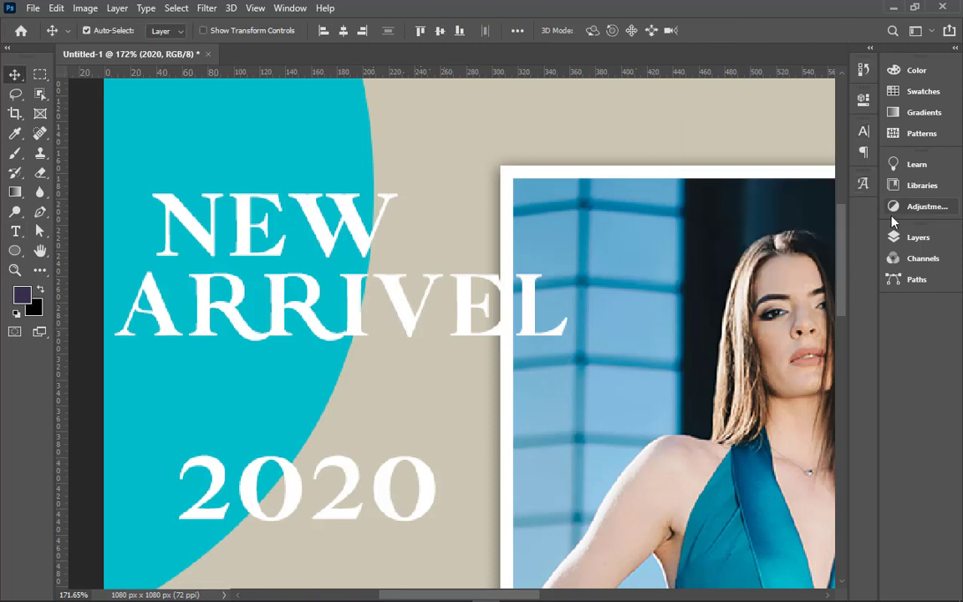
left_click(911, 237)
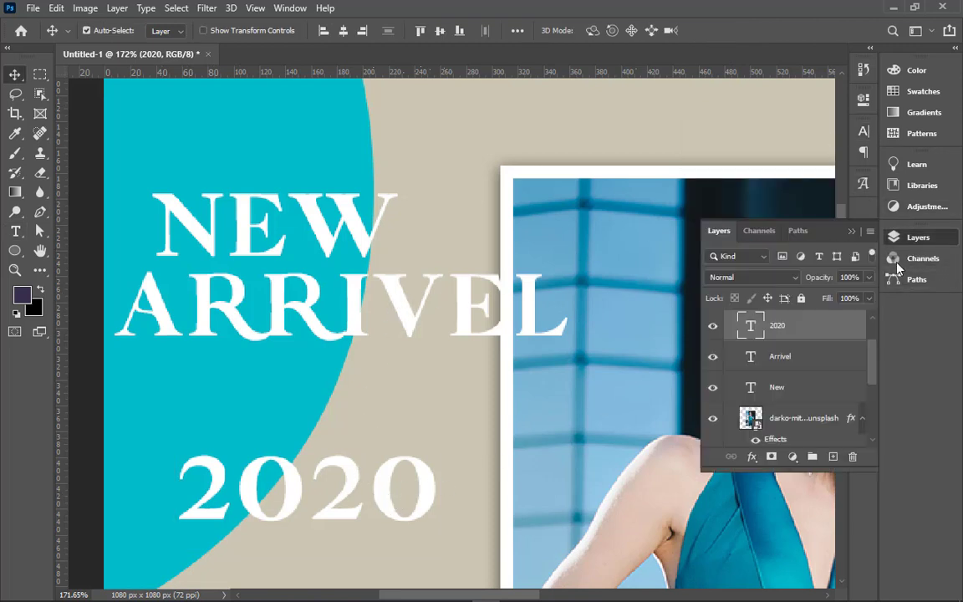
left_click(759, 388, "shift")
left_click(324, 31)
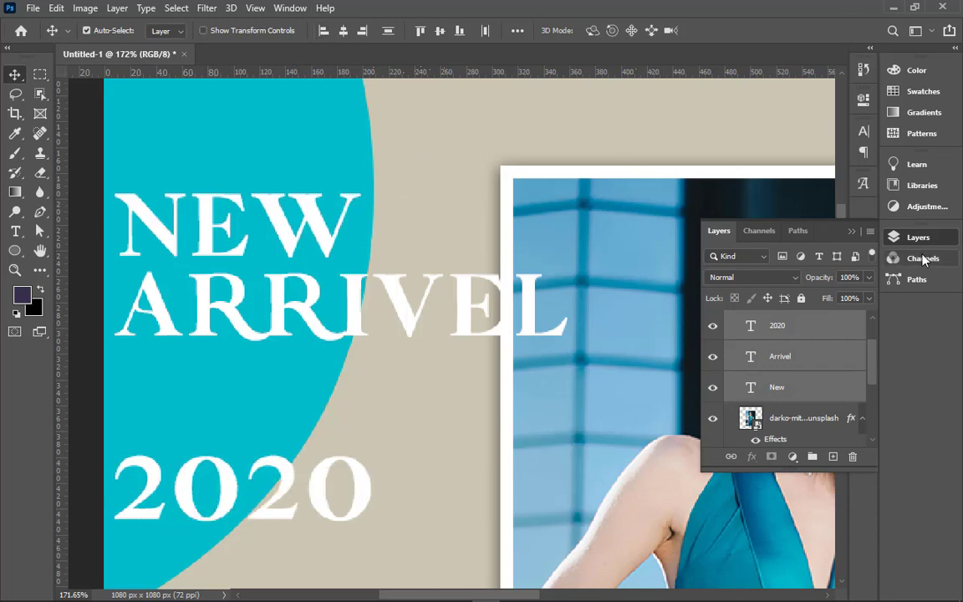
Move the 2020 text straight up so it sits directly beneath the Arrivel line
key("ctrl+minus")
key("ctrl+minus")
key("ctrl+minus")
key("ctrl+minus")
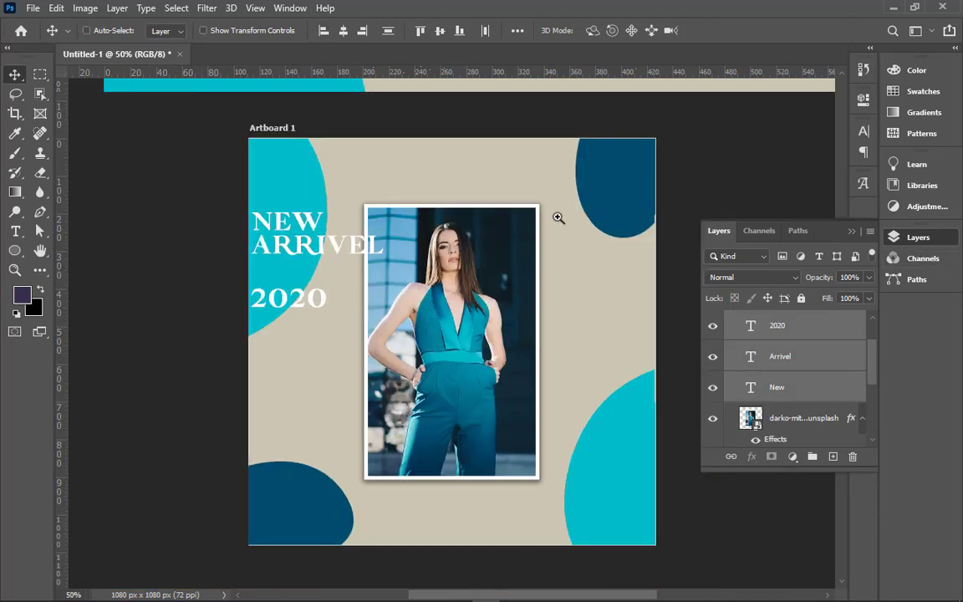
left_click_drag(250, 144, 448, 418)
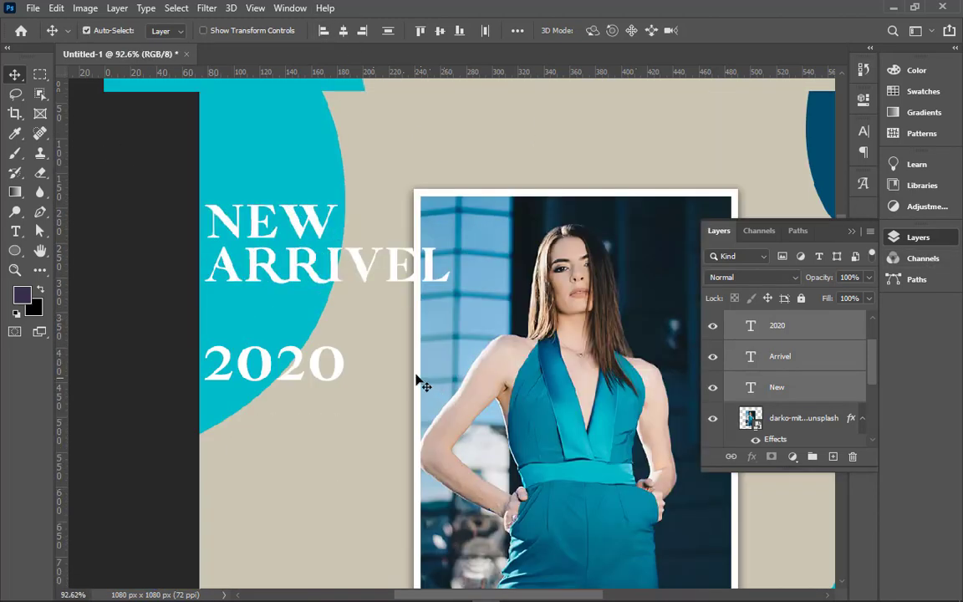
right_click(338, 373)
left_click(342, 387)
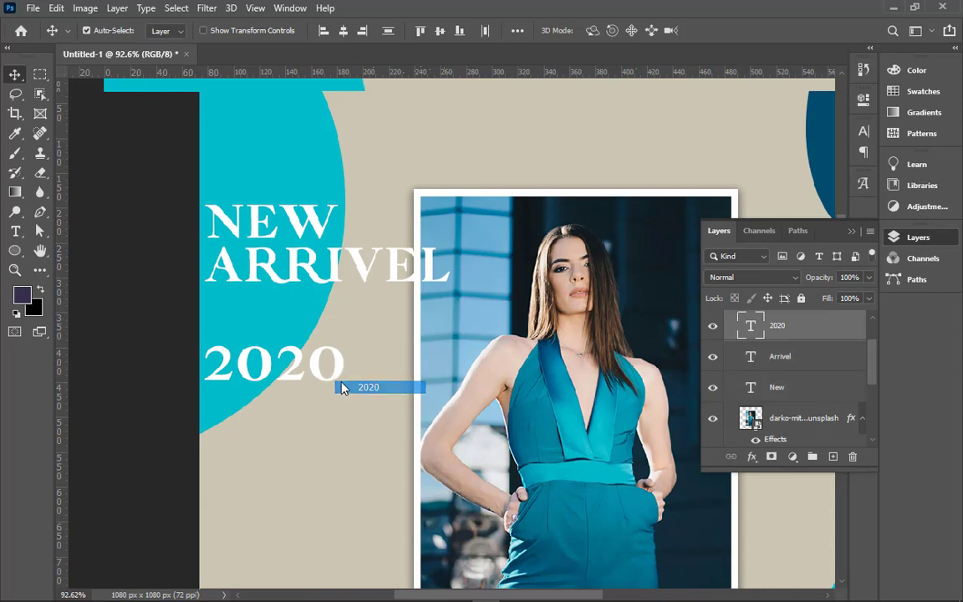
left_click_drag(338, 367, 342, 320)
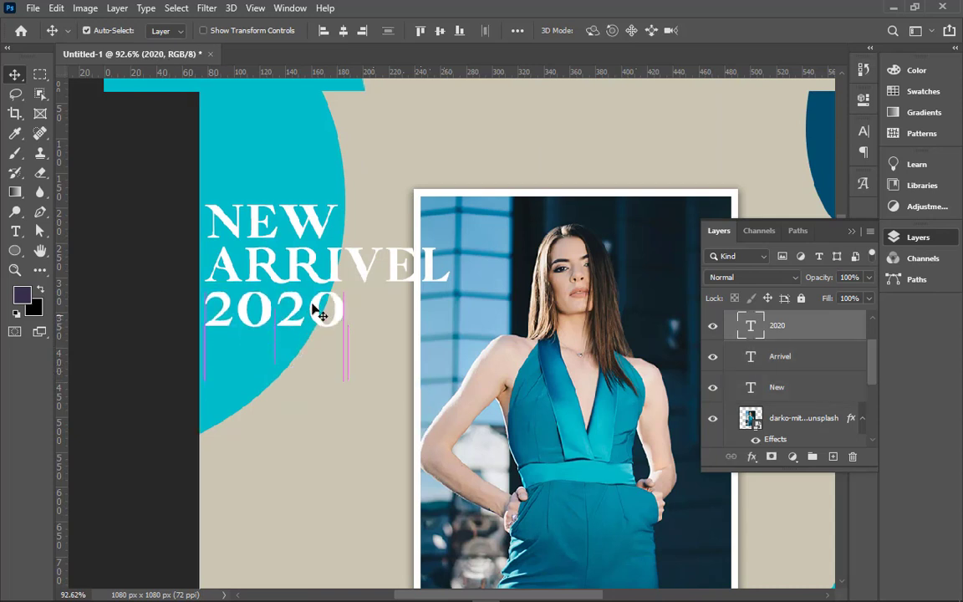
Nudge the Arrivel line vertically until it sits slightly closer to New, leaving a small gap
key("ctrl+space")
left_click_drag(183, 184, 461, 367)
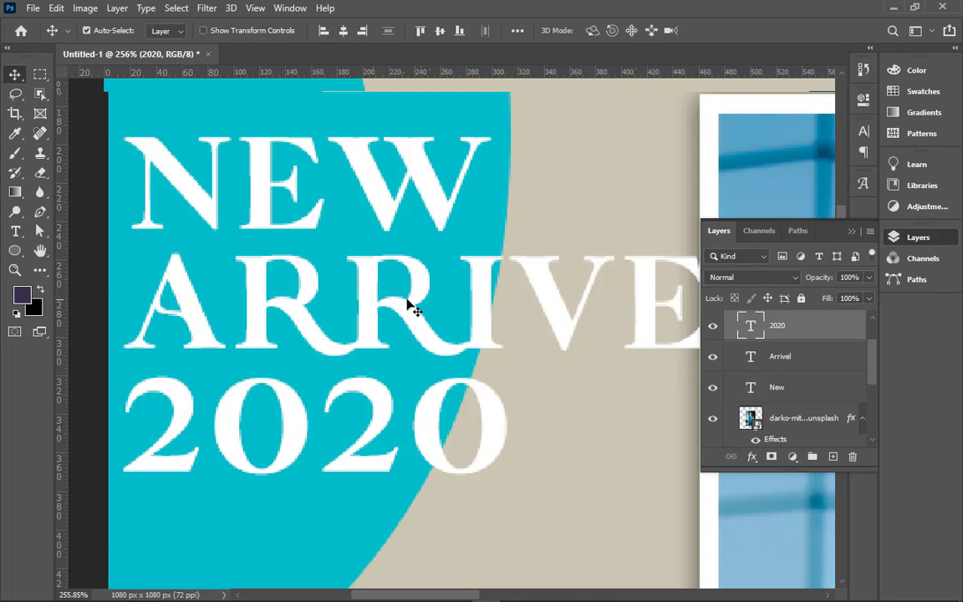
left_click(411, 305, "ctrl")
right_click(409, 303)
left_click(445, 322)
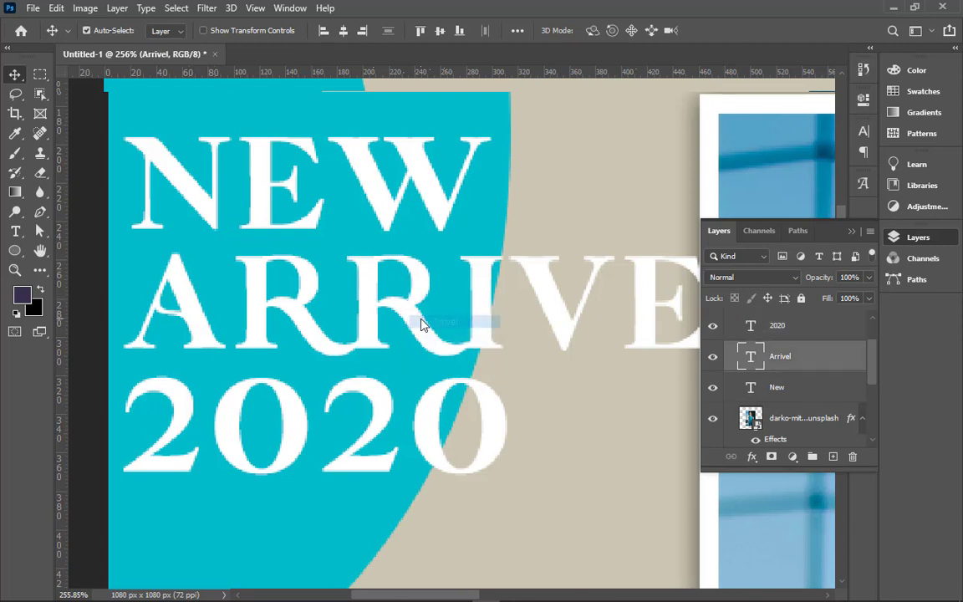
key("shift+Up")
key("shift+Up")
key("Down")
key("Down")
key("Down")
key("Down")
key("Down")
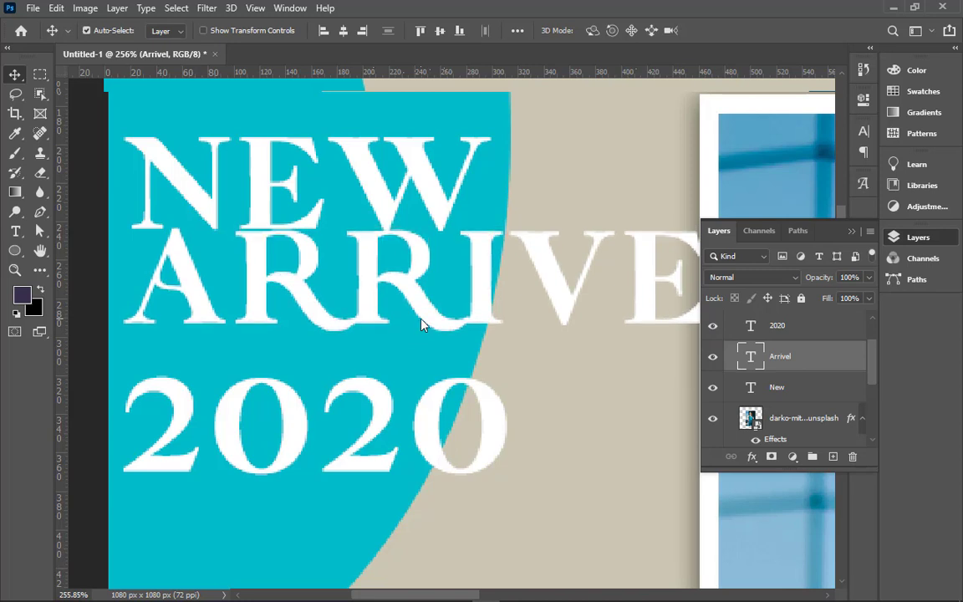
key("shift+Down")
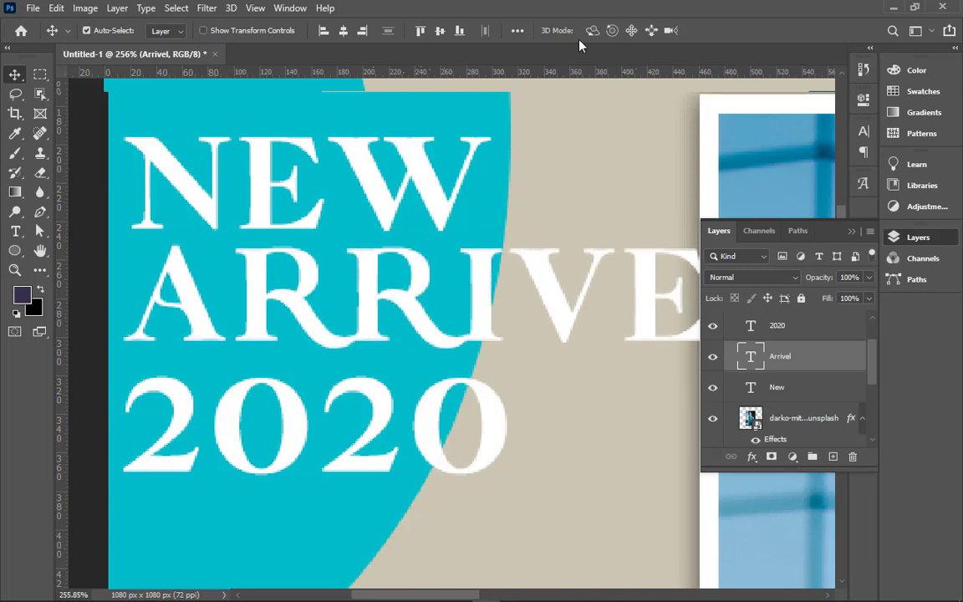
Nudge the 2020 text up until it sits just beneath the Arrivel line with tight spacing
right_click(429, 416)
left_click(443, 433)
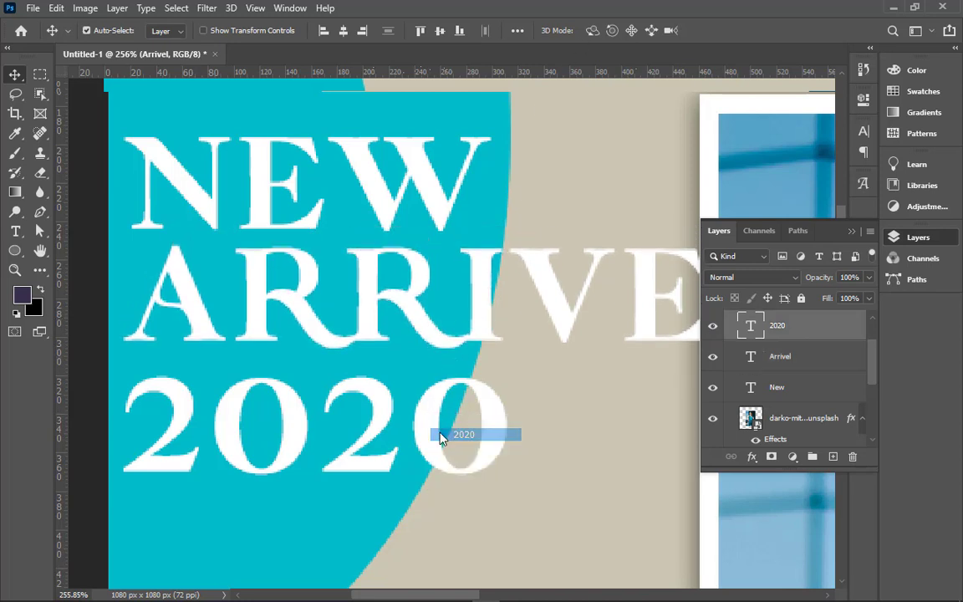
key("Up")
key("Up")
key("Up")
key("Up")
key("Up")
key("Up")
key("Up")
key("Up")
key("Up")
key("Up")
key("Up")
key("Up")
key("Up")
key("Up")
key("Up")
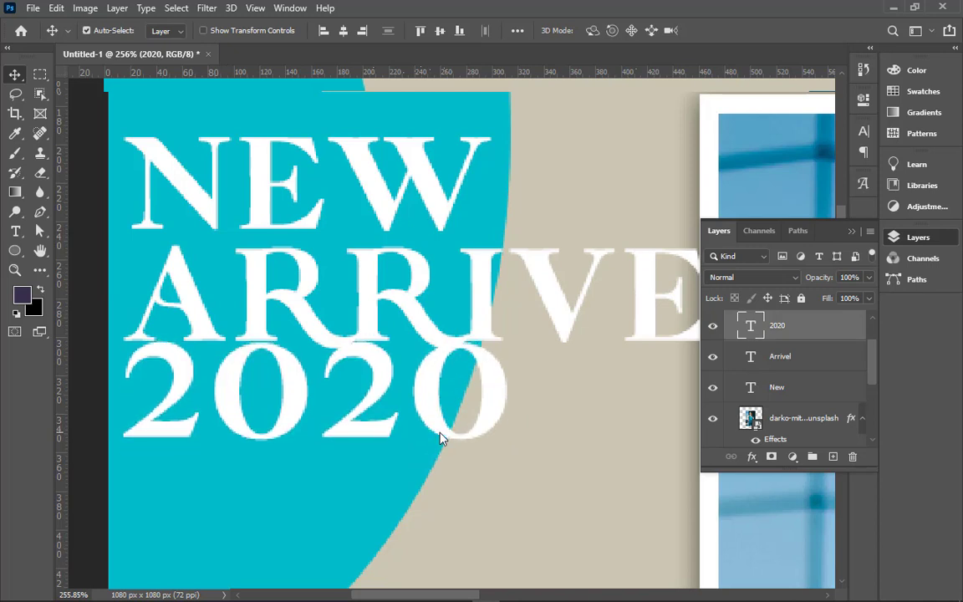
key("Down")
key("Down")
key("Down")
key("Down")
key("Down")
key("Down")
key("Down")
key("Down")
key("Down")
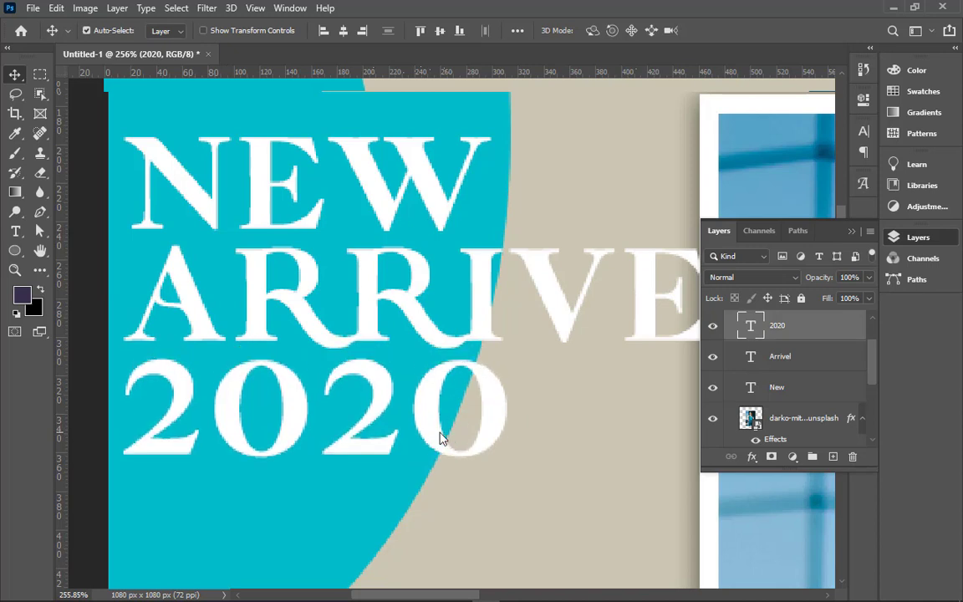
key("Up")
key("Up")
key("Up")
key("Up")
key("Up")
key("Up")
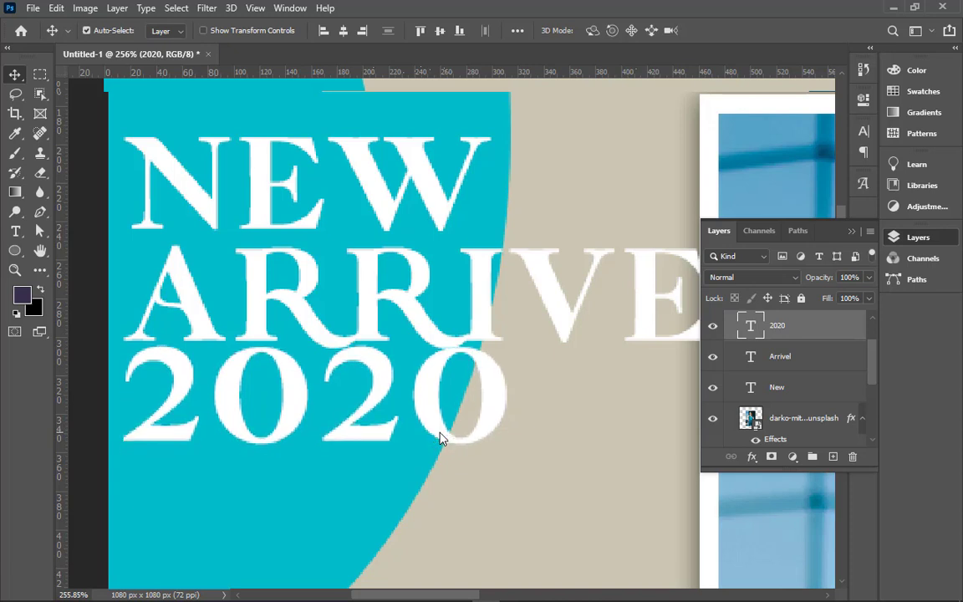
Move the New, Arrivel and 2020 text layers together slightly to the right so Arrivel overlaps more of the photo, then deselect them
scroll(441, 436, "down", 5)
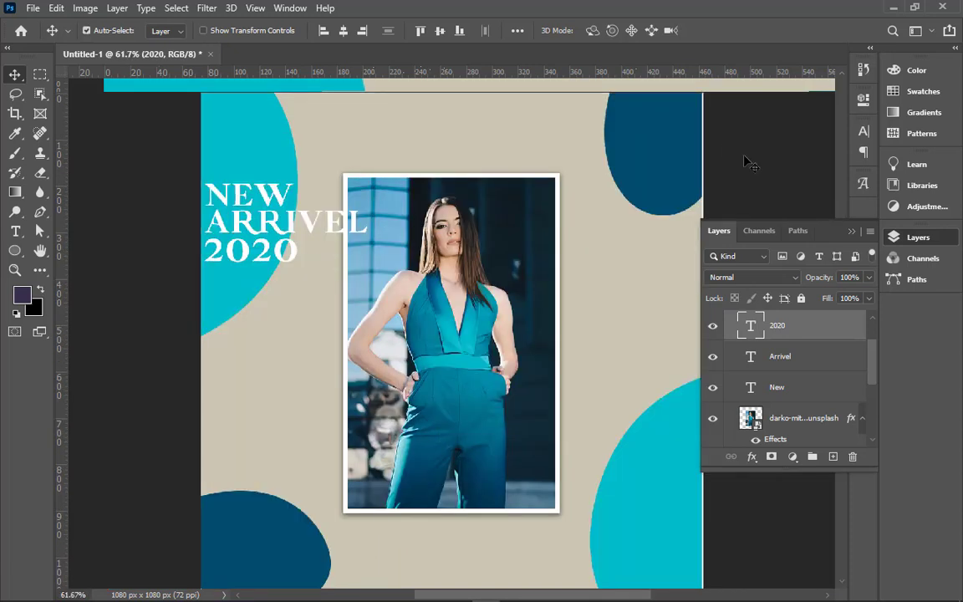
left_click(793, 395, "shift")
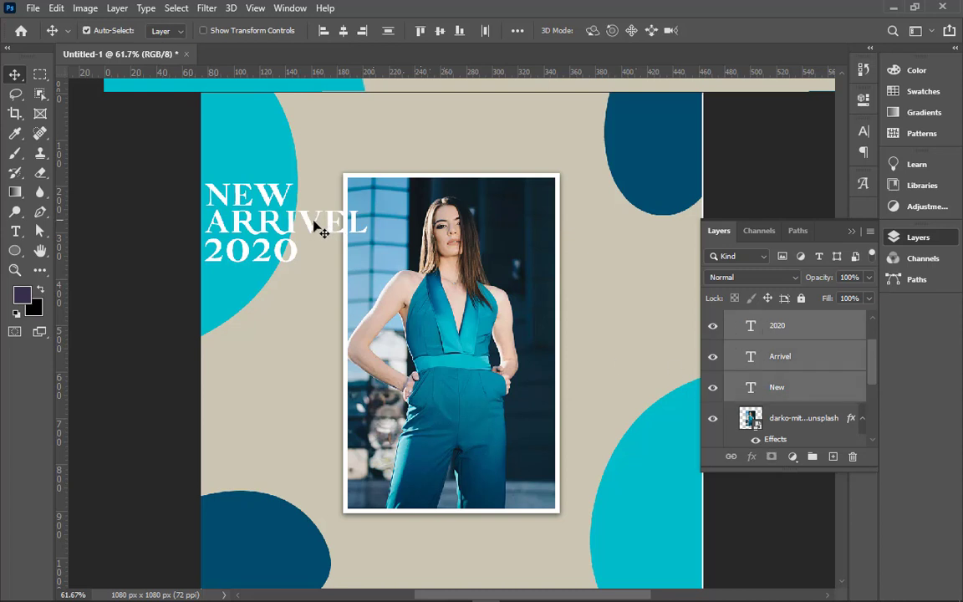
left_click_drag(315, 224, 345, 229)
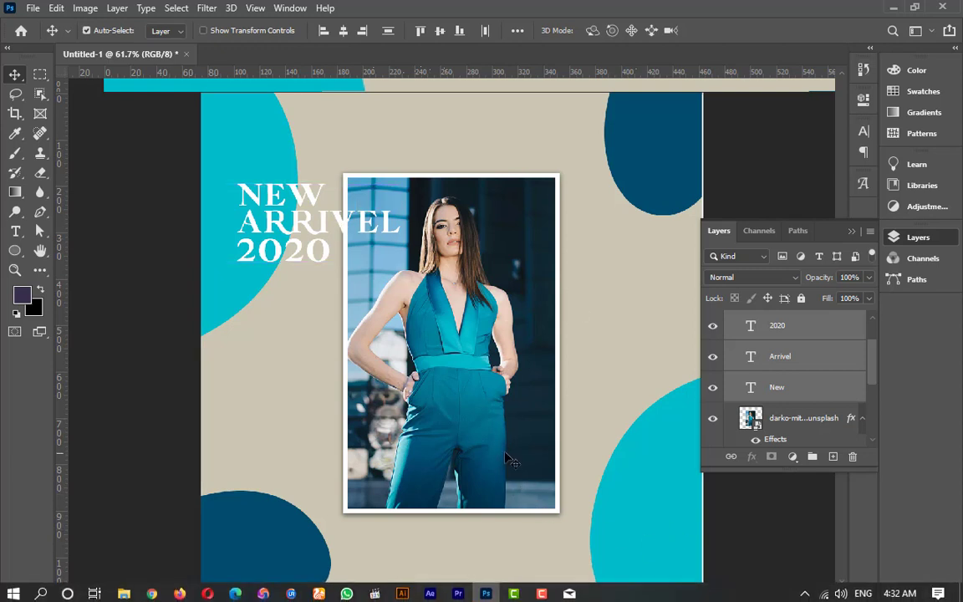
left_click(530, 549)
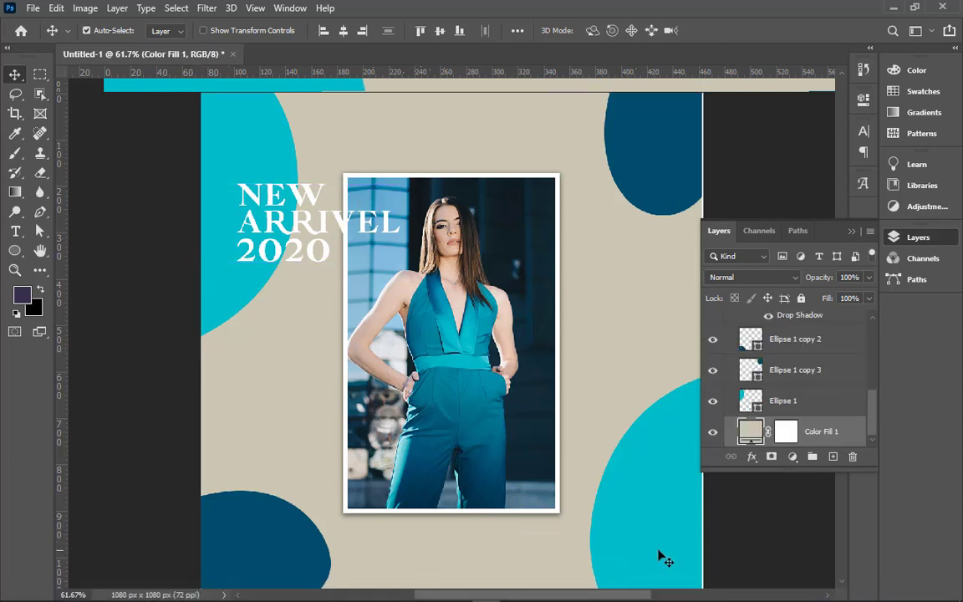
Duplicate the 2020 text into the empty area beneath the photo and open the copy's text for editing
left_click(295, 265)
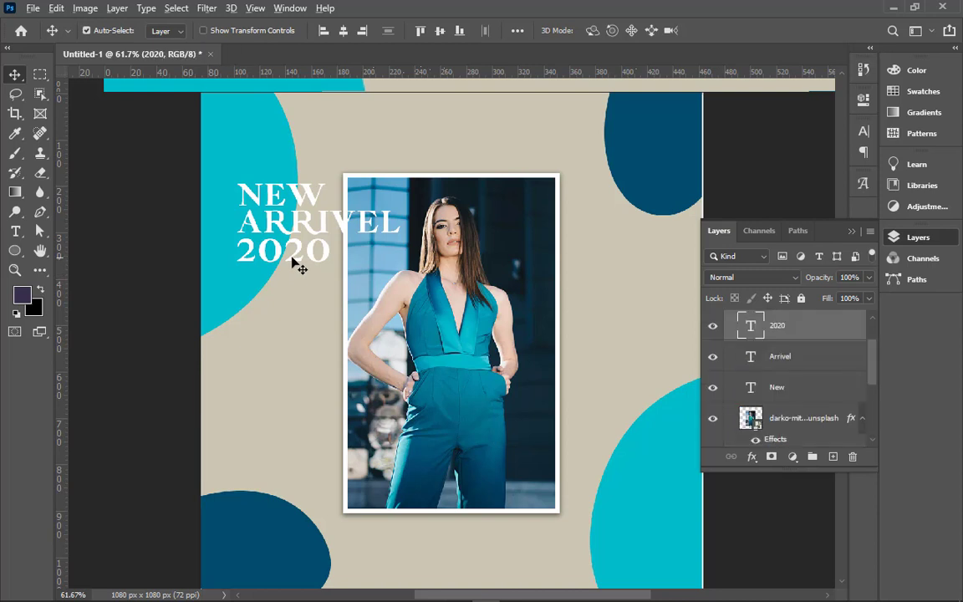
left_click_drag(295, 265, 456, 558)
double_click(455, 557)
key("ctrl+c")
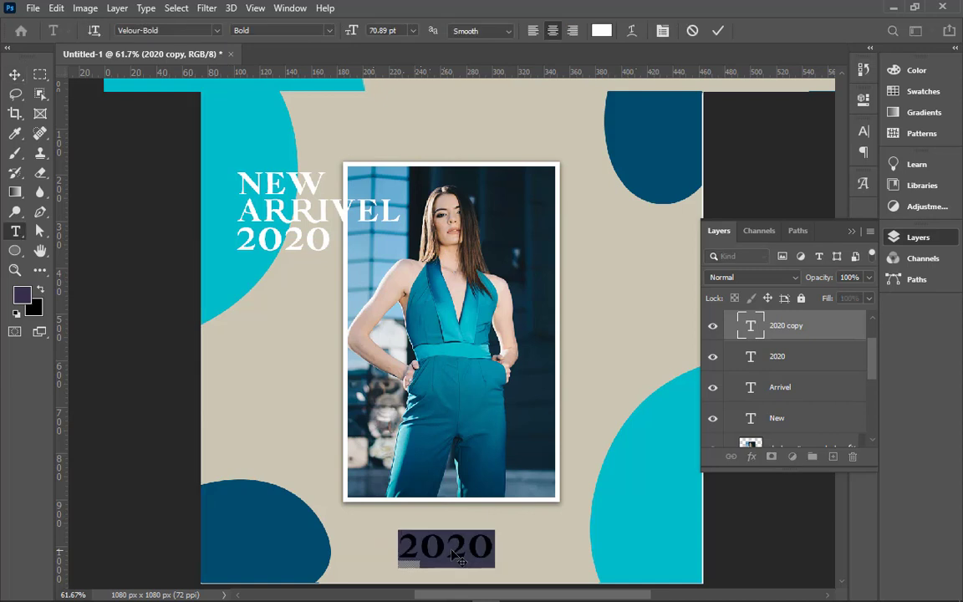
key("BackSpace")
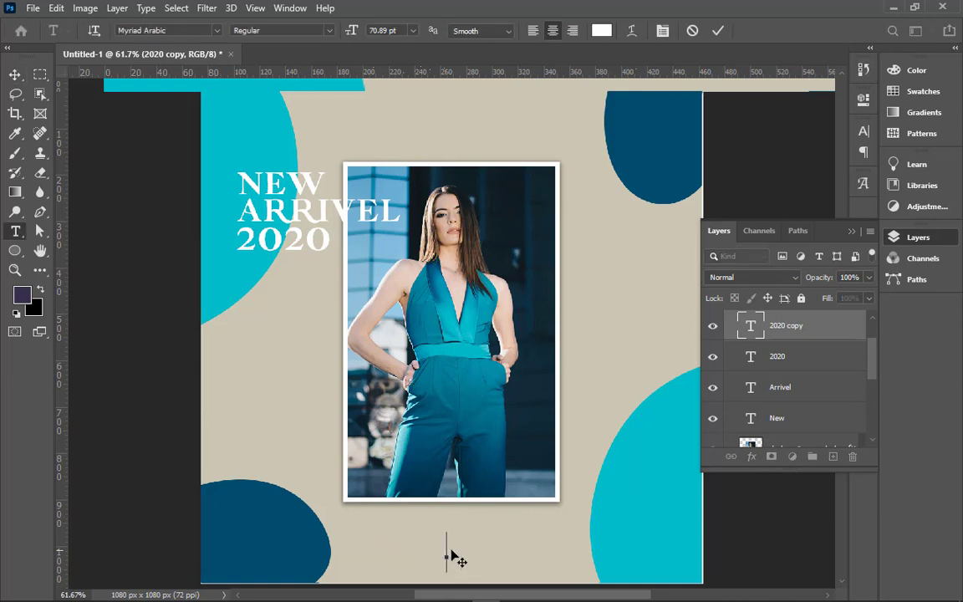
type("O")
key("alt+shift")
type("R")
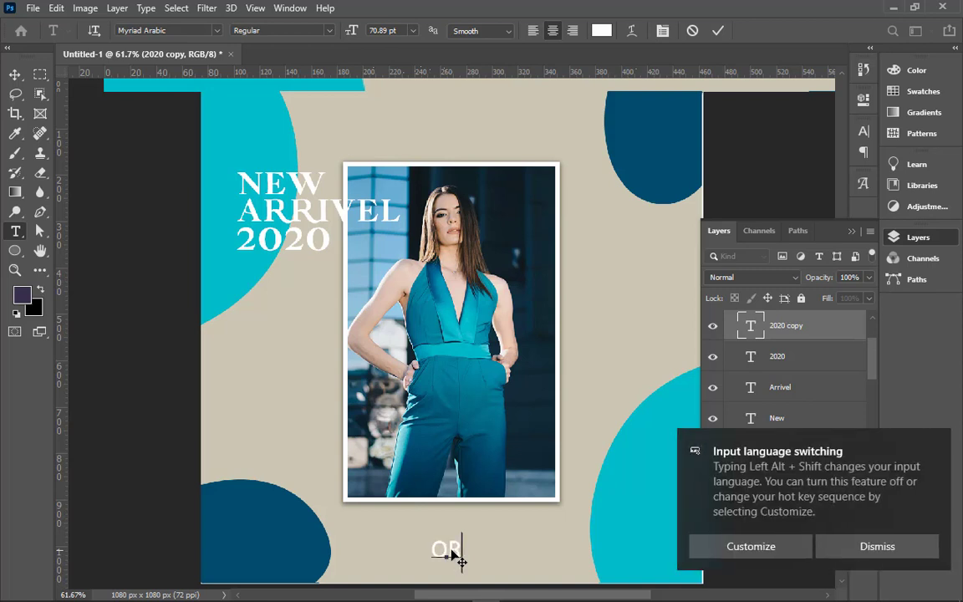
key("BackSpace")
key("BackSpace")
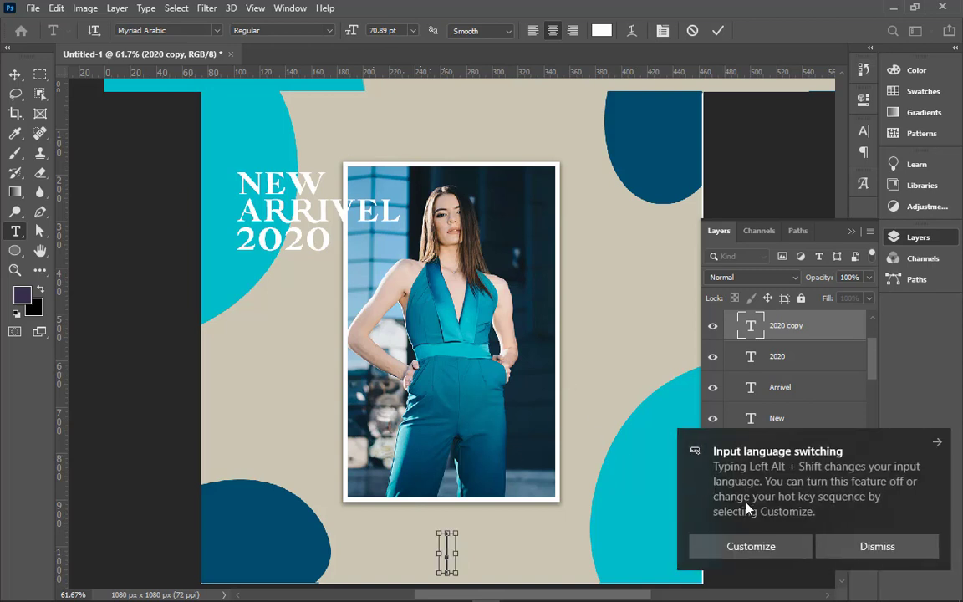
key("ctrl+v")
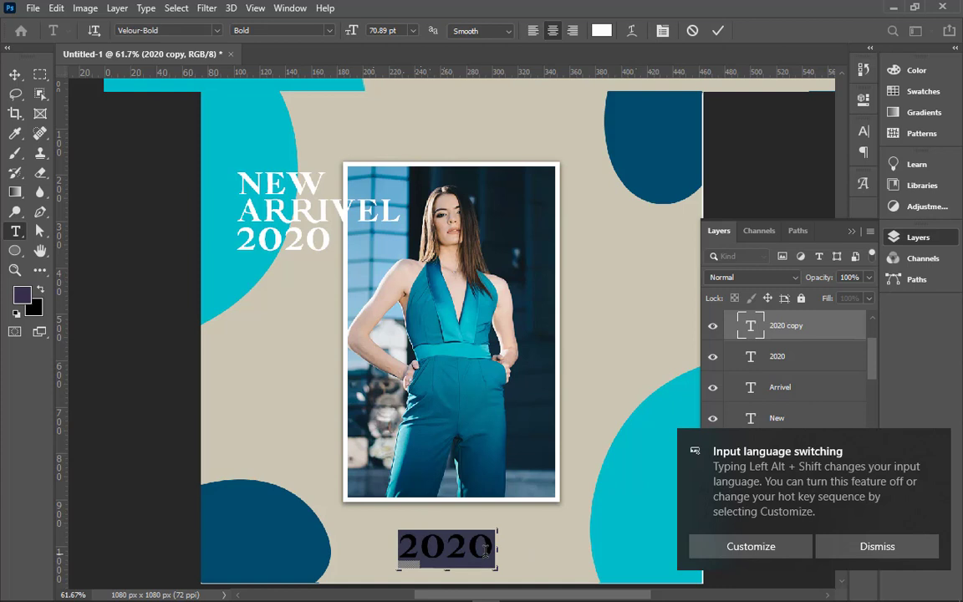
Replace the duplicated text beneath the photo with "ORDER NOW"
type("ORDER ")
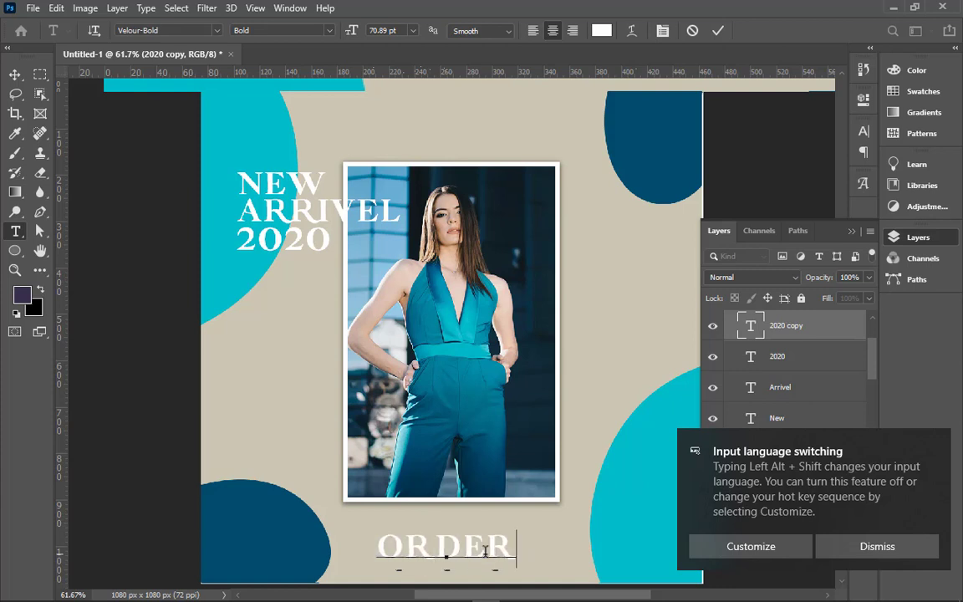
type("NOW")
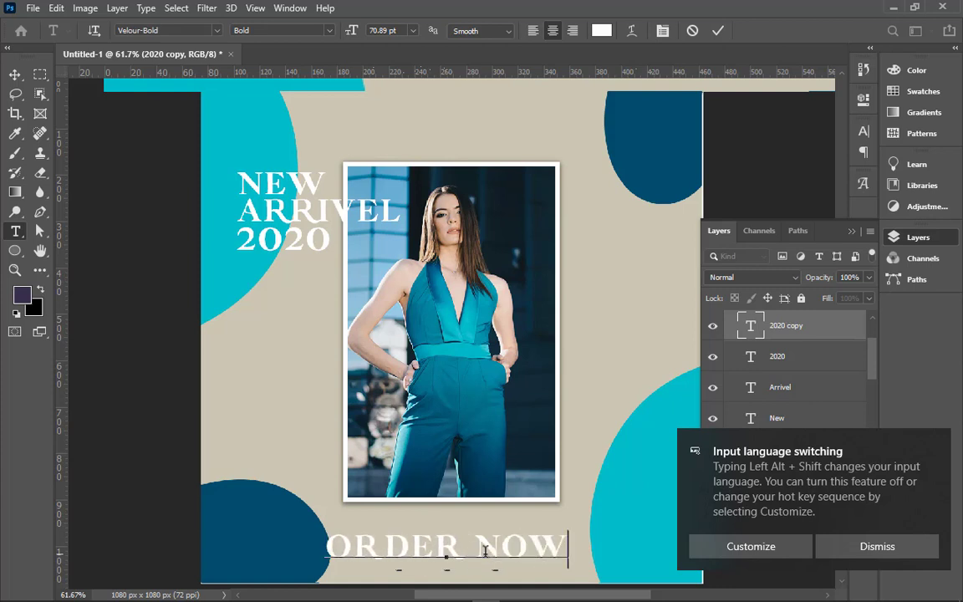
left_click(721, 31)
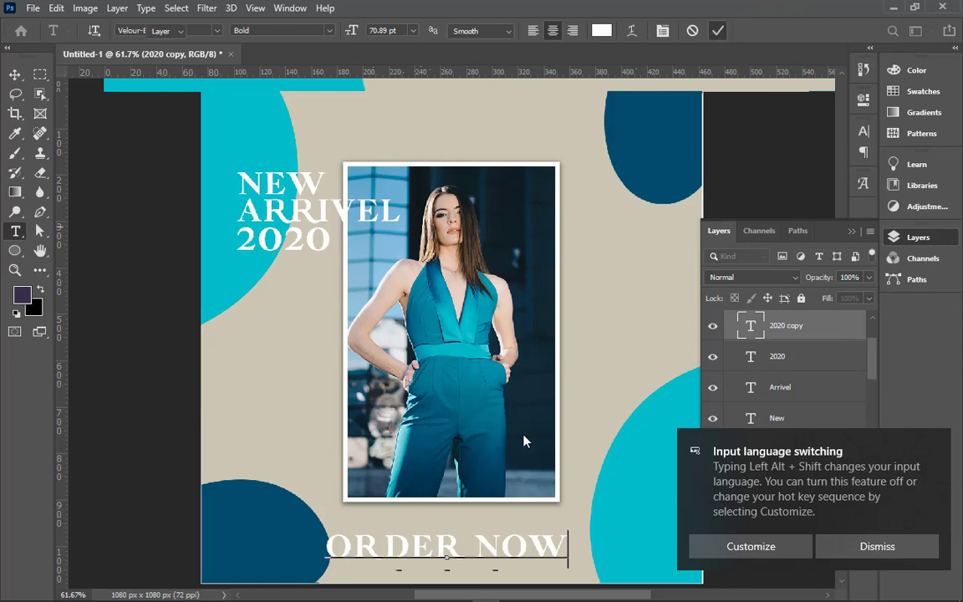
Set the ORDER NOW text size to 48 pt
double_click(497, 542)
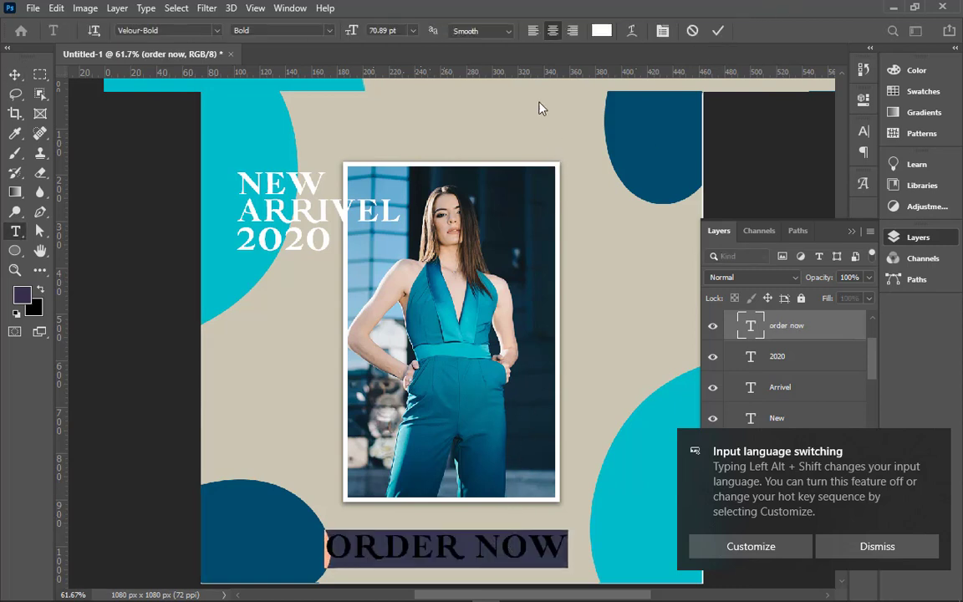
left_click(411, 31)
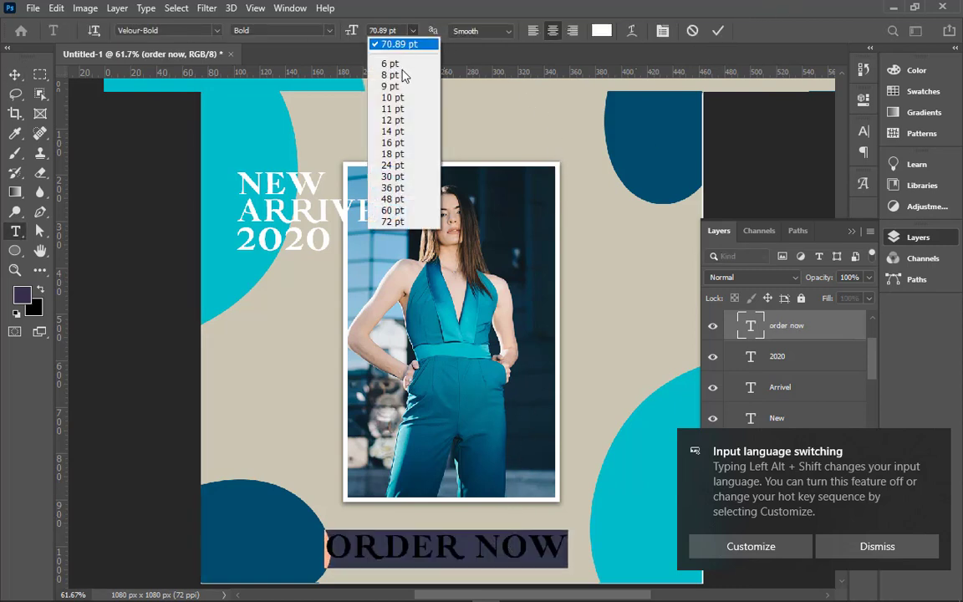
left_click(386, 192)
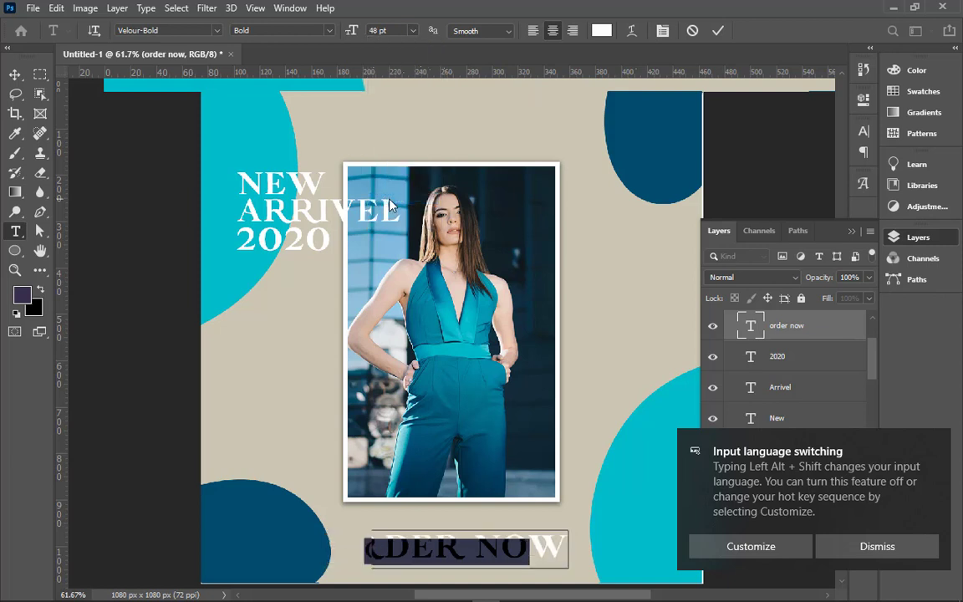
left_click(717, 30)
Nudge the ORDER NOW text up slightly and centre it horizontally on the canvas
key("v")
left_click_drag(448, 555, 449, 549)
key("ctrl+a")
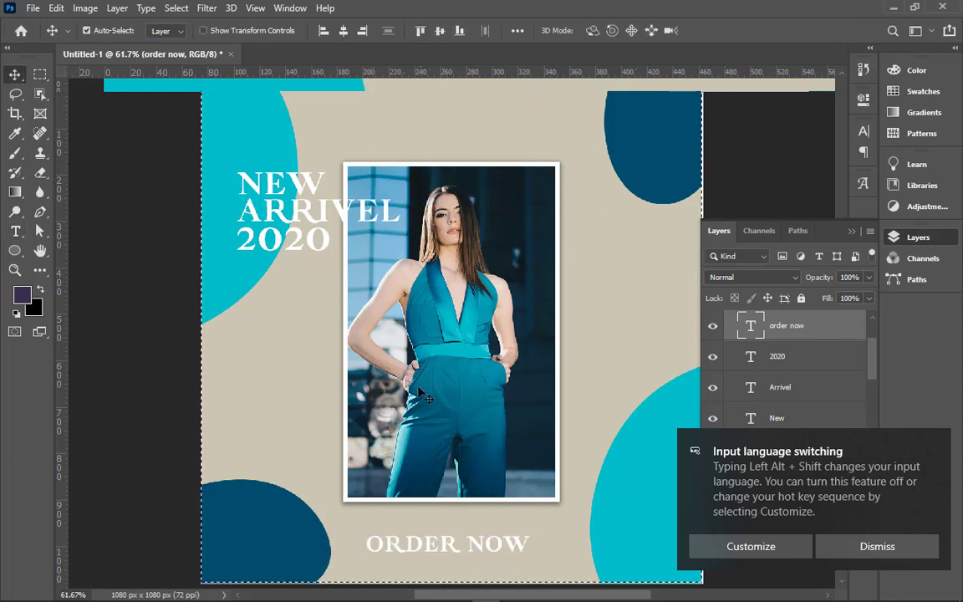
left_click(343, 30)
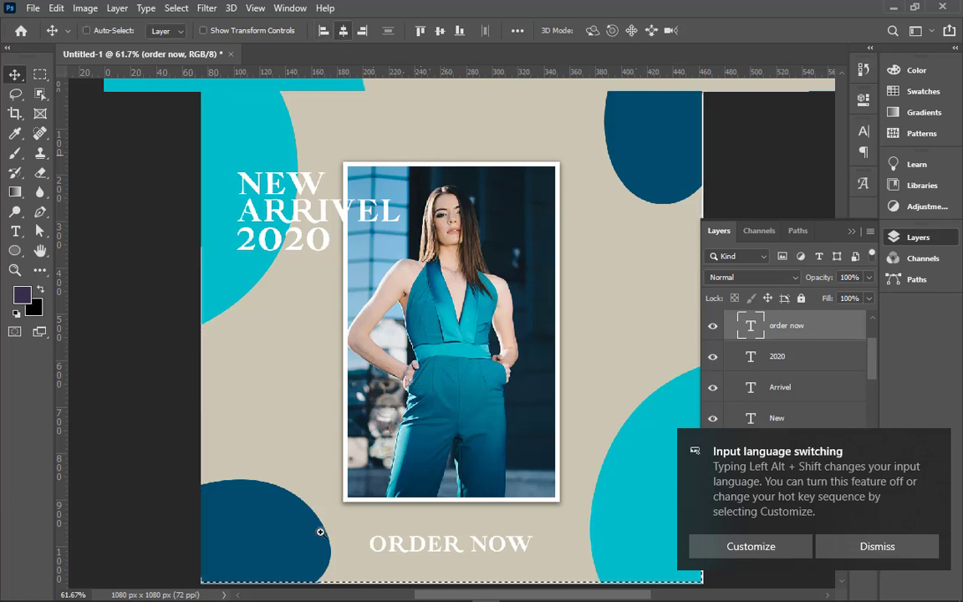
Change the font of the ORDER NOW text to Velour-Light
left_click_drag(294, 490, 673, 585)
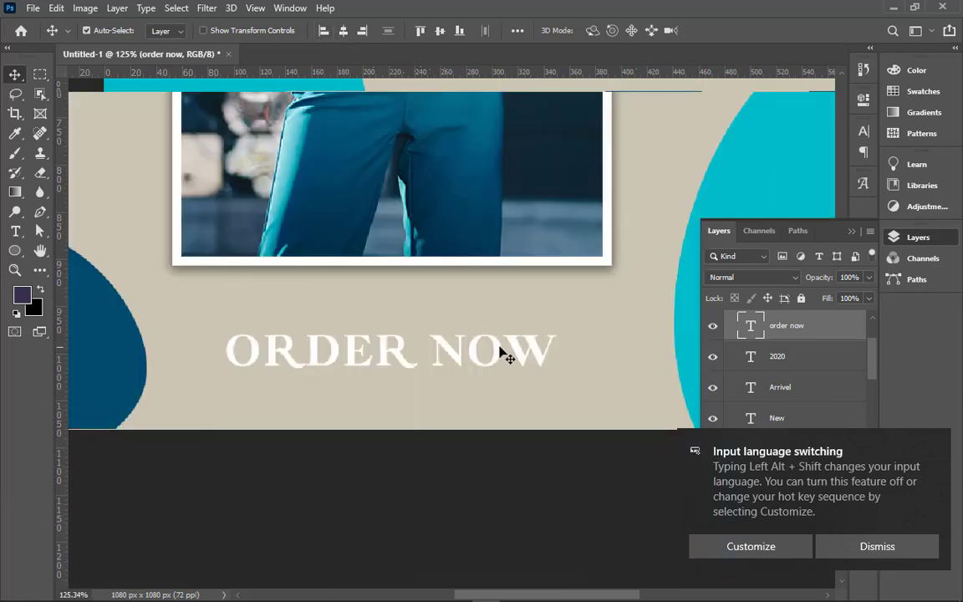
double_click(501, 349)
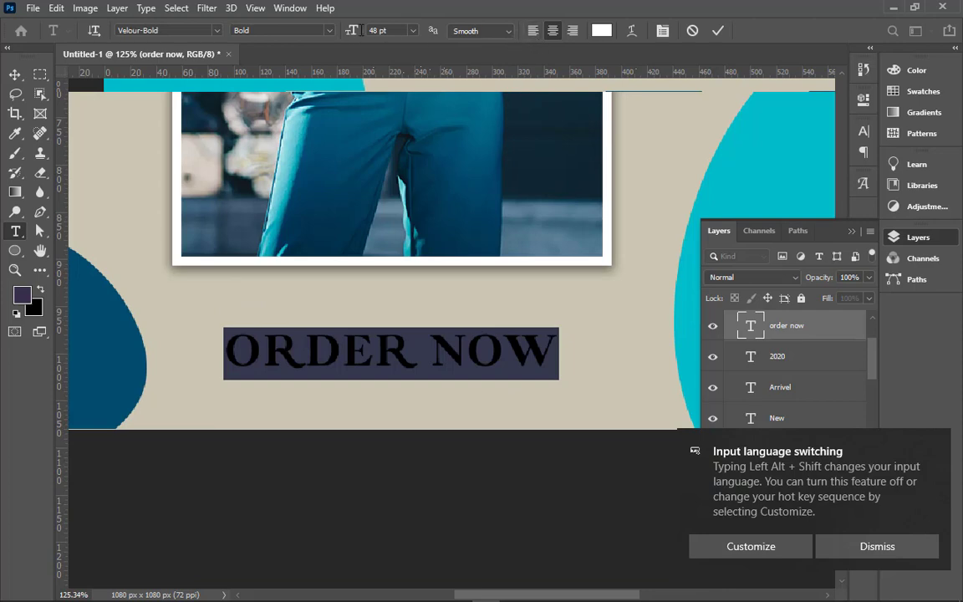
left_click(194, 30)
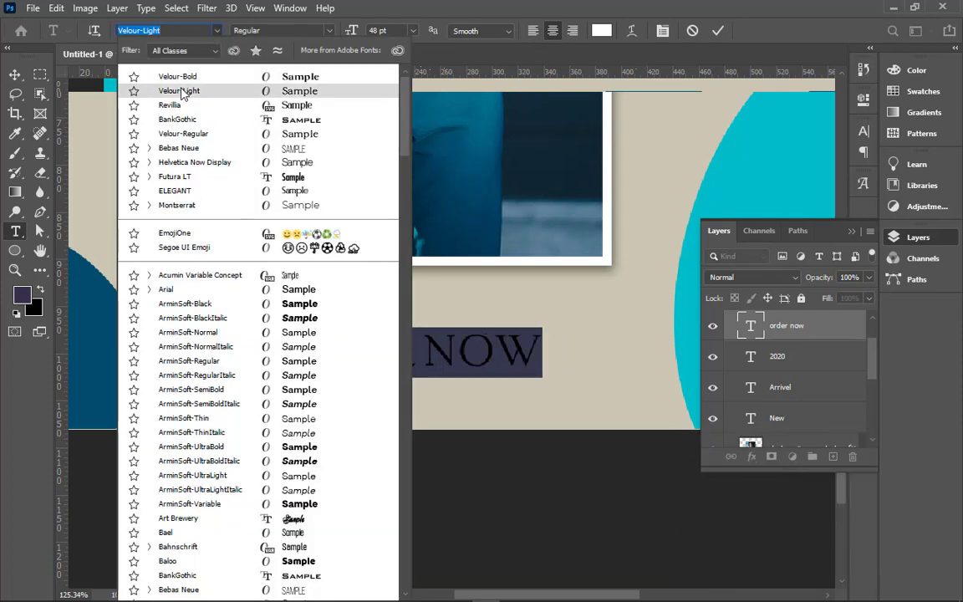
left_click(182, 94)
left_click(718, 30)
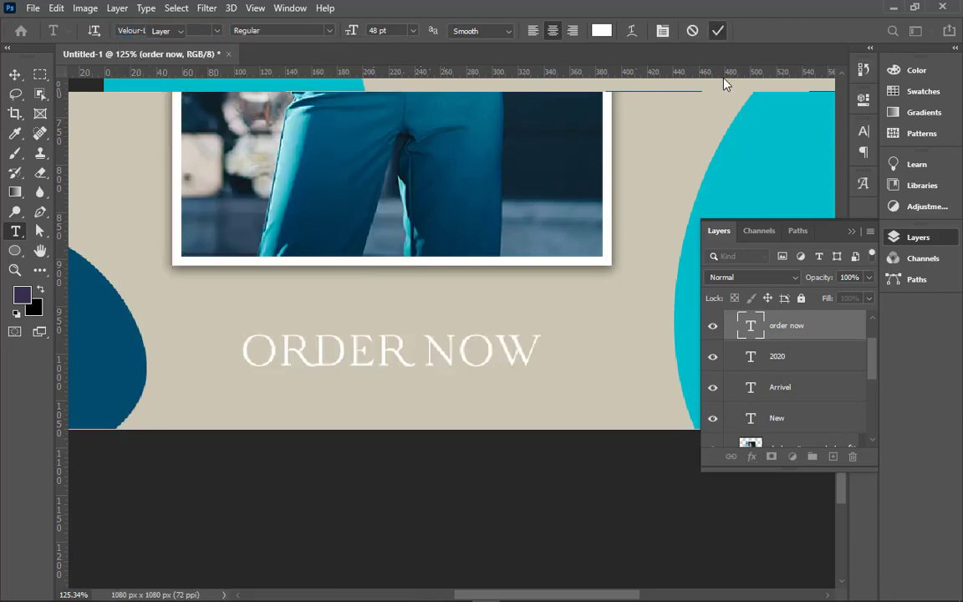
key("v")
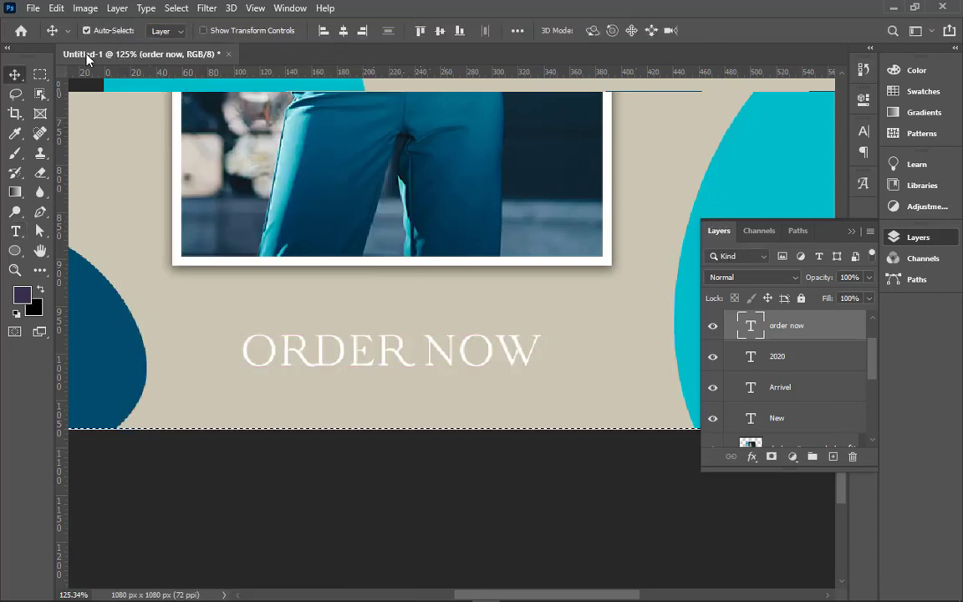
key("ctrl+0")
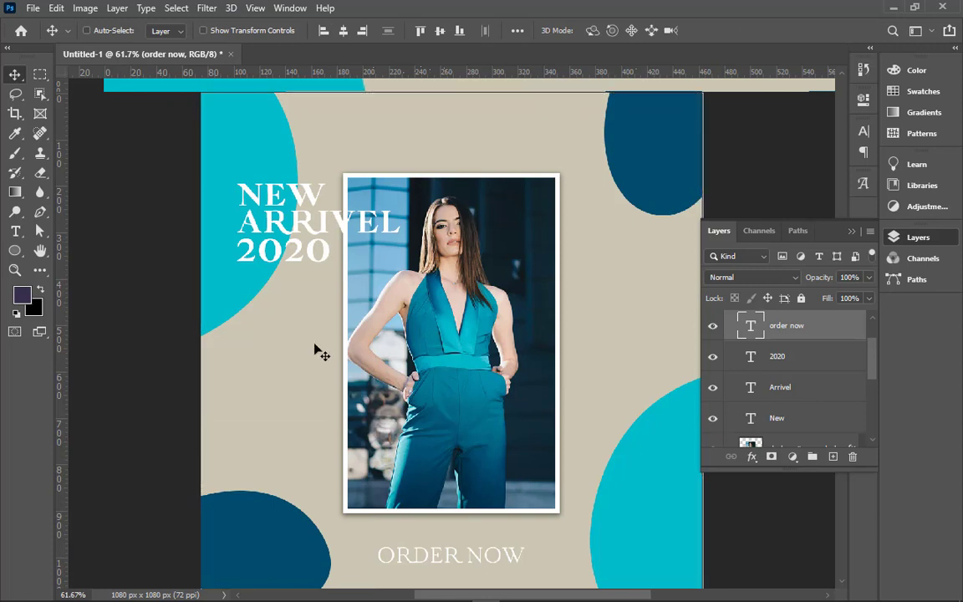
Reduce the ORDER NOW text size to 36 pt
double_click(497, 555)
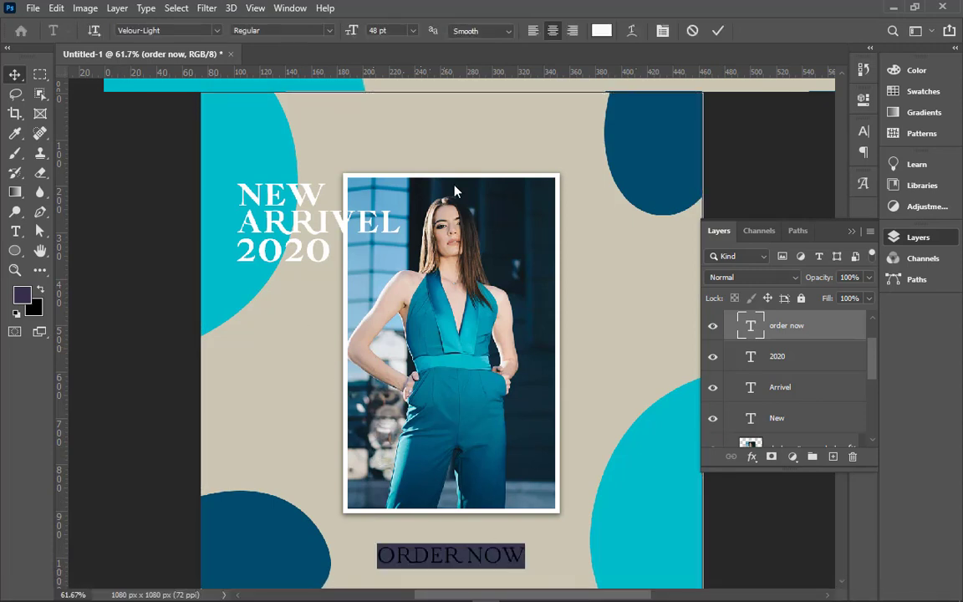
left_click(413, 30)
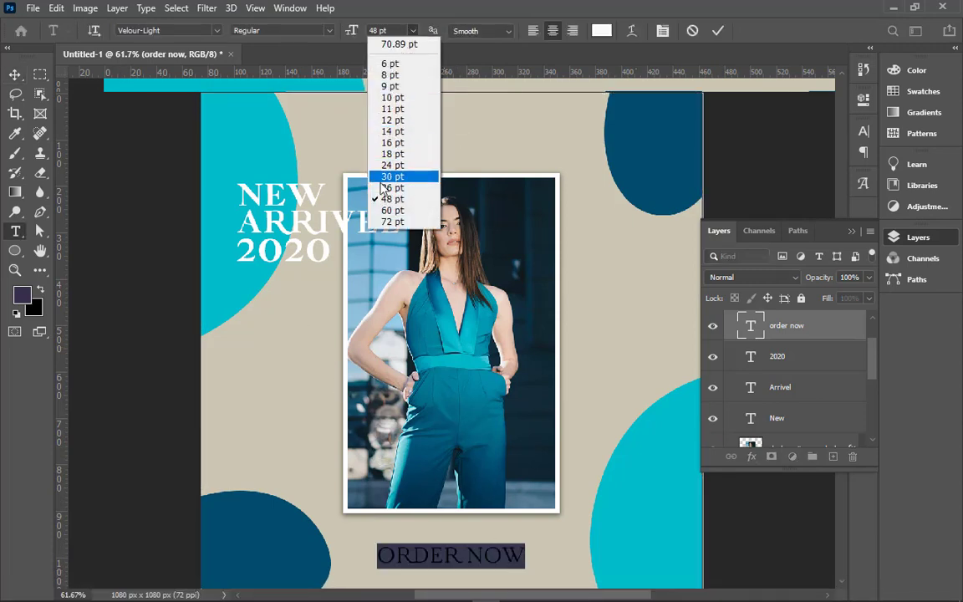
left_click(383, 178)
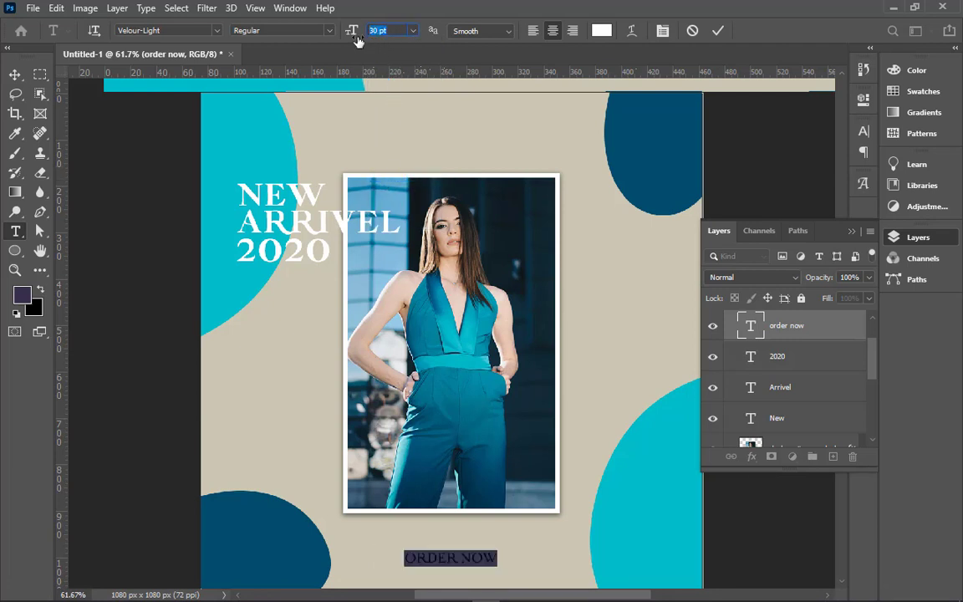
left_click(717, 30)
key("v")
Align the ORDER NOW text to the canvas centre, then move it back down beneath the photo
key("ctrl+a")
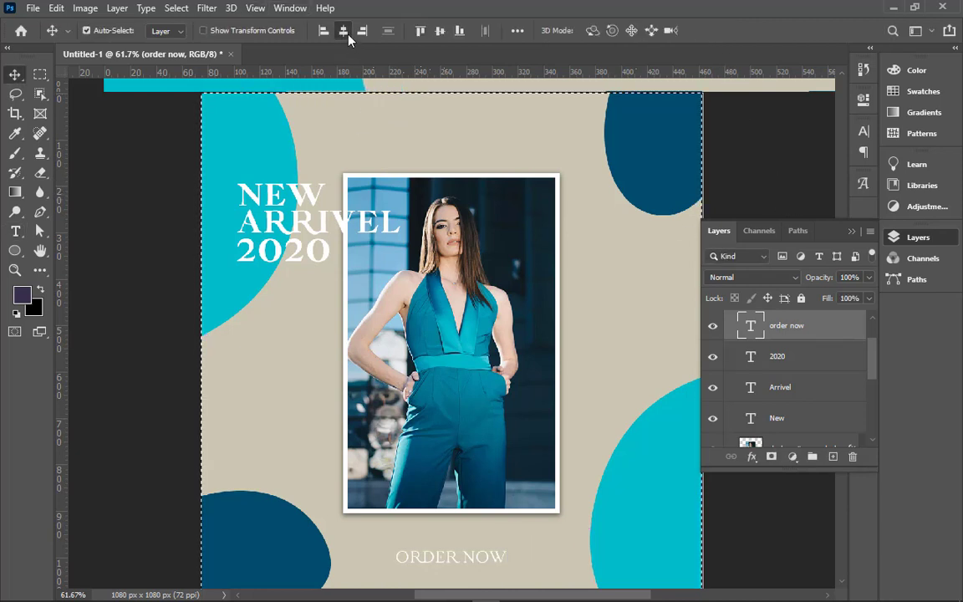
left_click(440, 32)
key("ctrl+d")
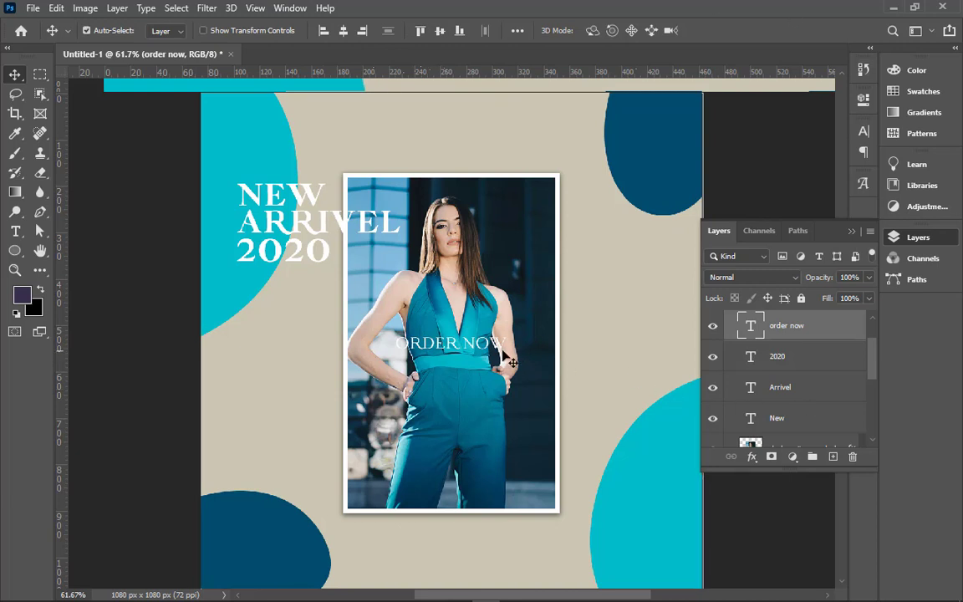
left_click_drag(451, 322, 458, 564)
Recolour the ORDER NOW text dark blue (014b6e), sampled from the ellipse in the lower-left corner of the design
double_click(458, 564)
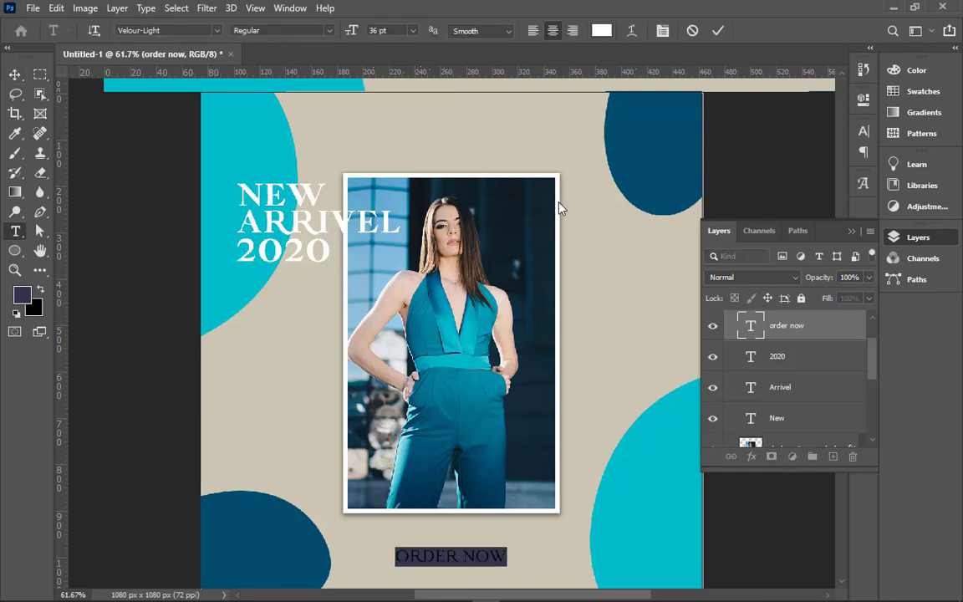
left_click(601, 31)
left_click(297, 506)
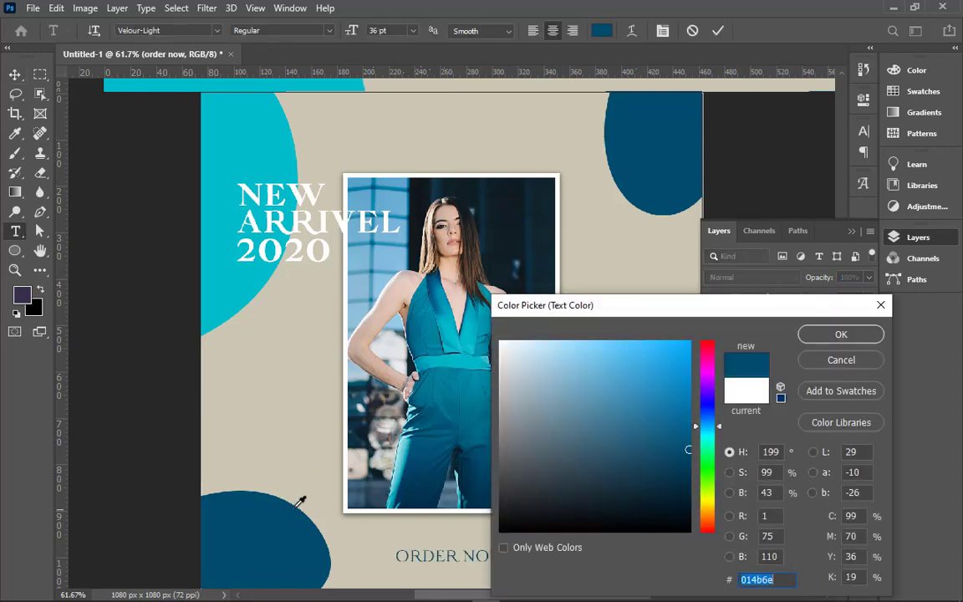
left_click(841, 335)
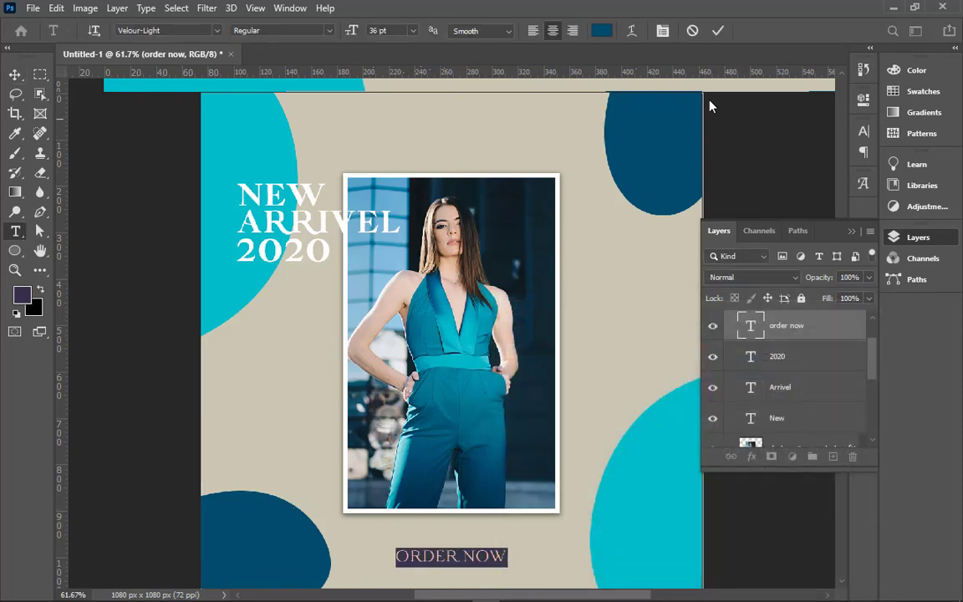
left_click(717, 30)
key("v")
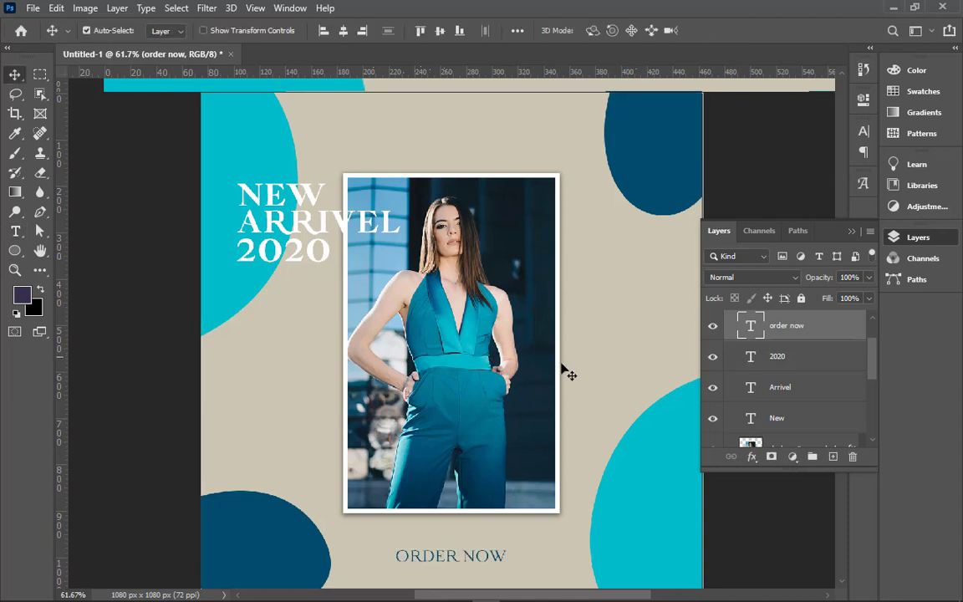
Add a solid colour fill layer above the photo in the lower-right ellipse's turquoise and clip it to the photo
scroll(782, 355, "up", 1)
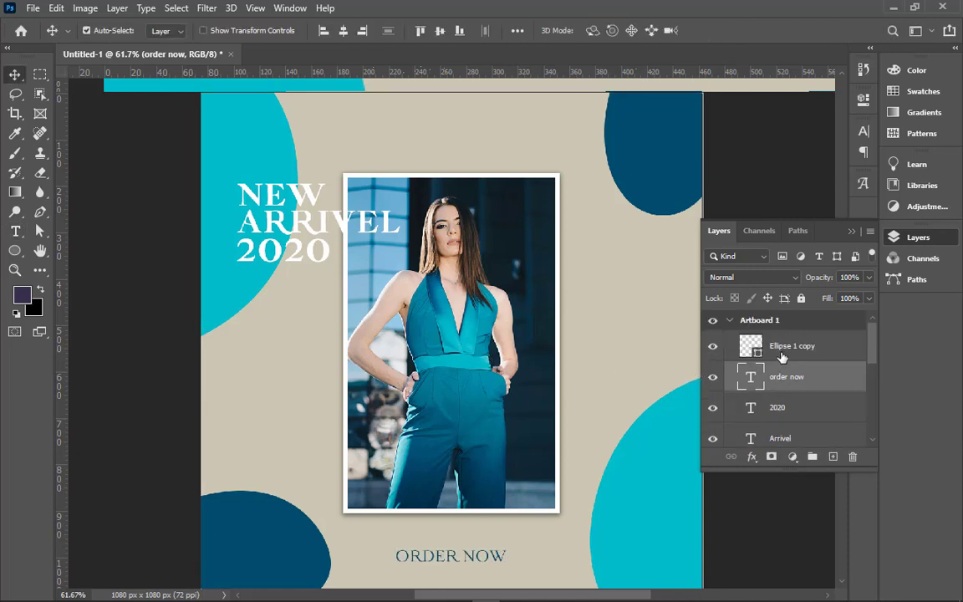
left_click(781, 355)
scroll(781, 364, "down", 4)
left_click(757, 393)
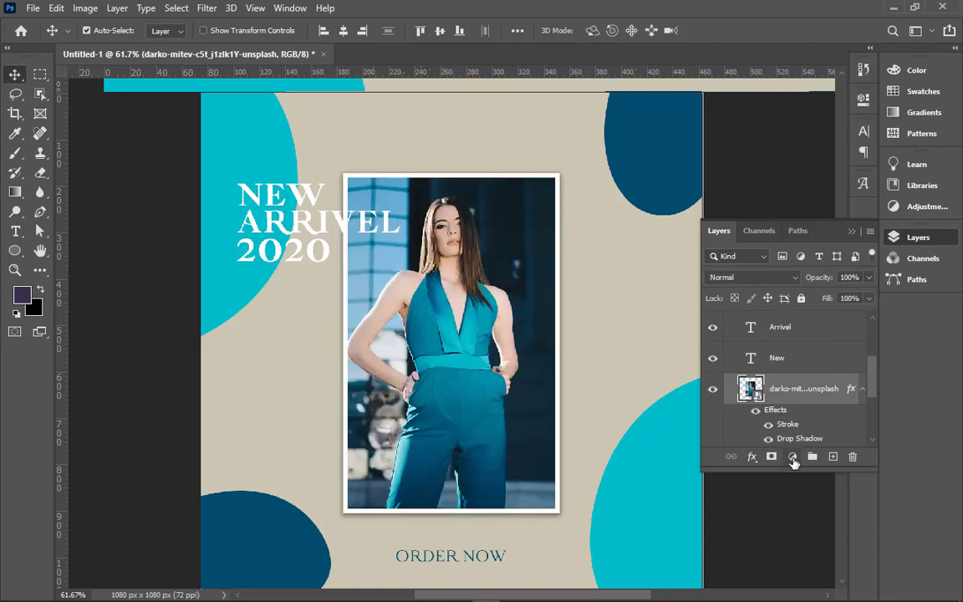
left_click(793, 456)
left_click(824, 195)
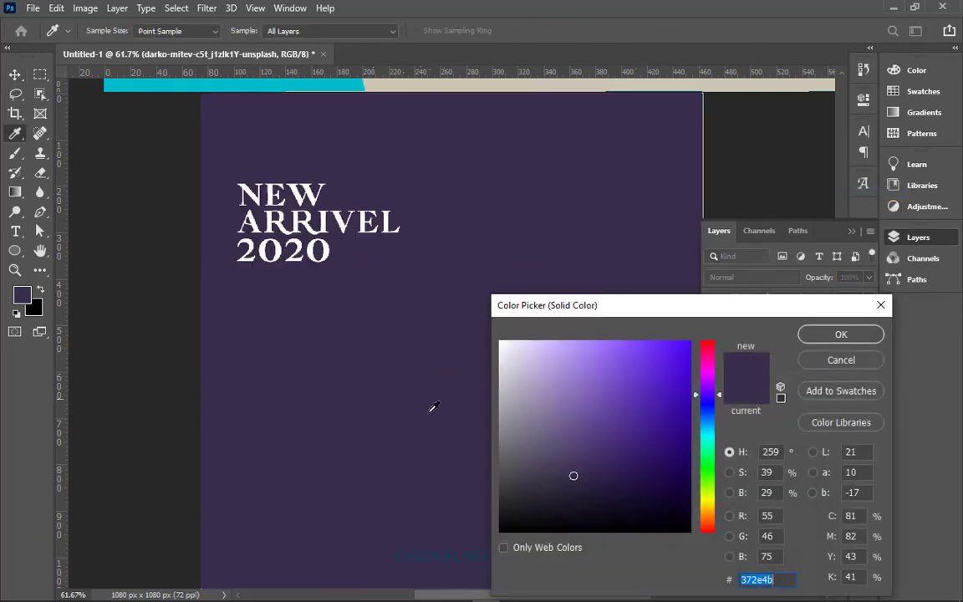
left_click_drag(741, 312, 761, 525)
left_click(667, 444)
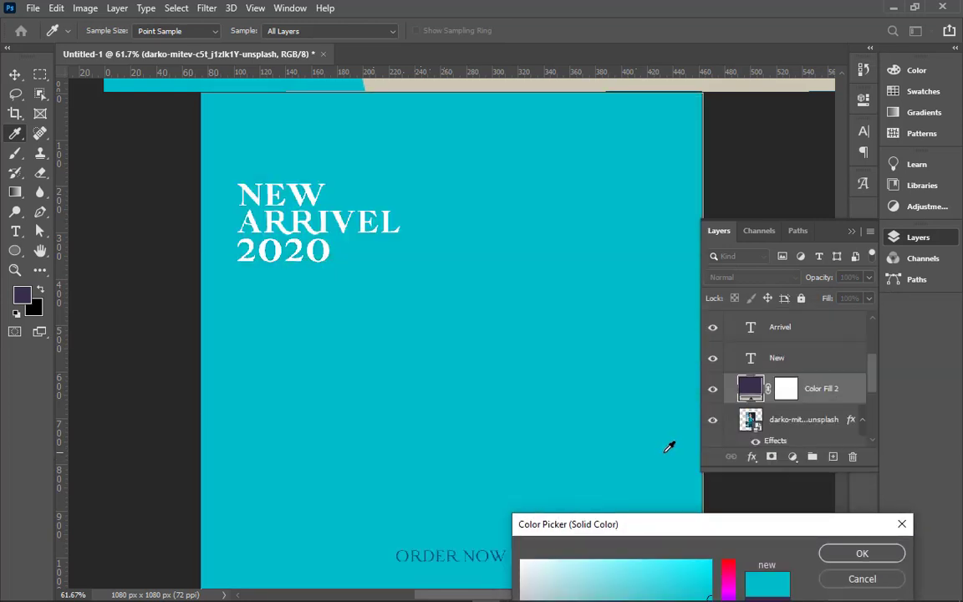
left_click(844, 553)
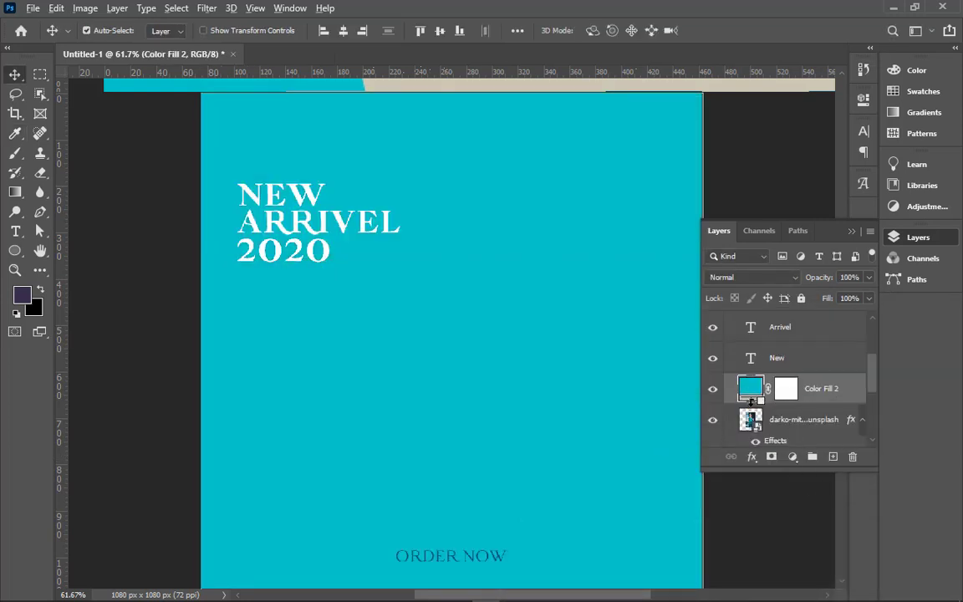
left_click(750, 404, "alt")
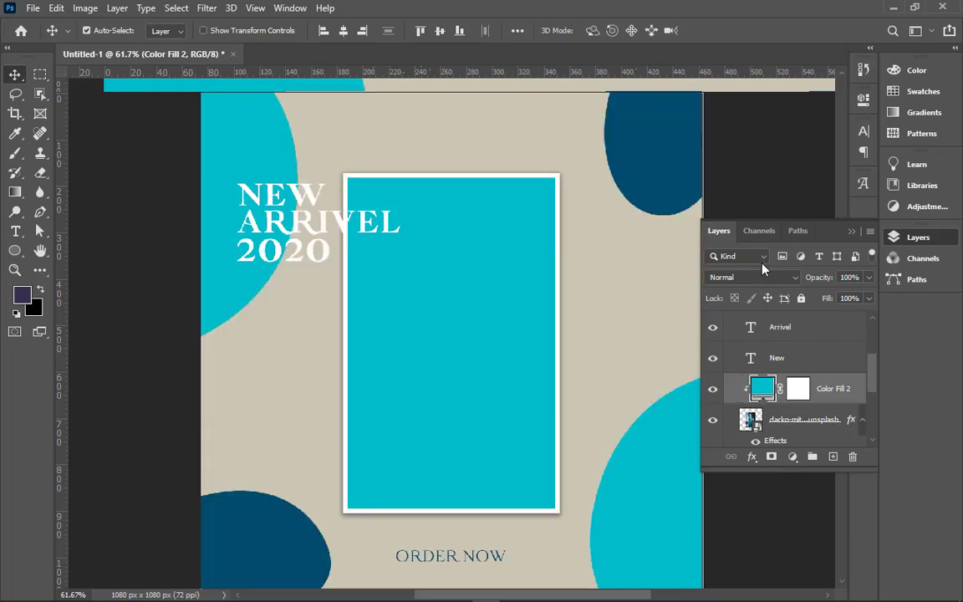
Try different blend modes on the turquoise fill over the photo, from Normal through to Divide
left_click(762, 261)
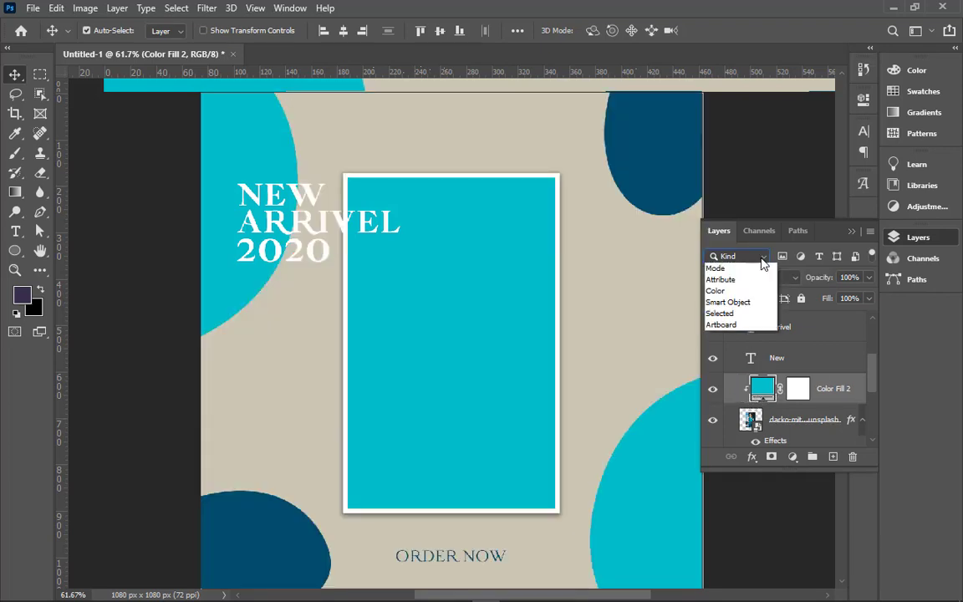
left_click(763, 262)
left_click(761, 276)
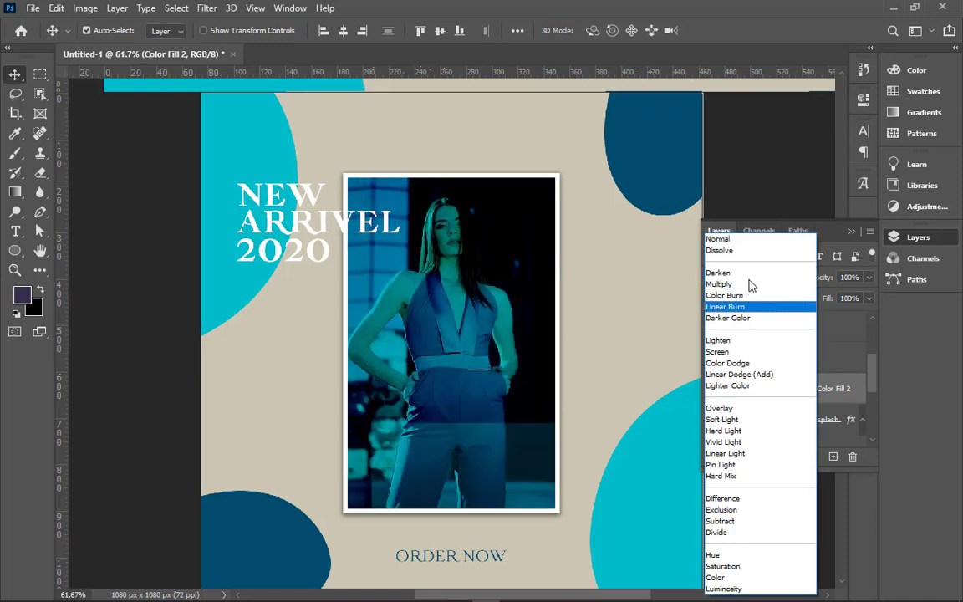
left_click(746, 240)
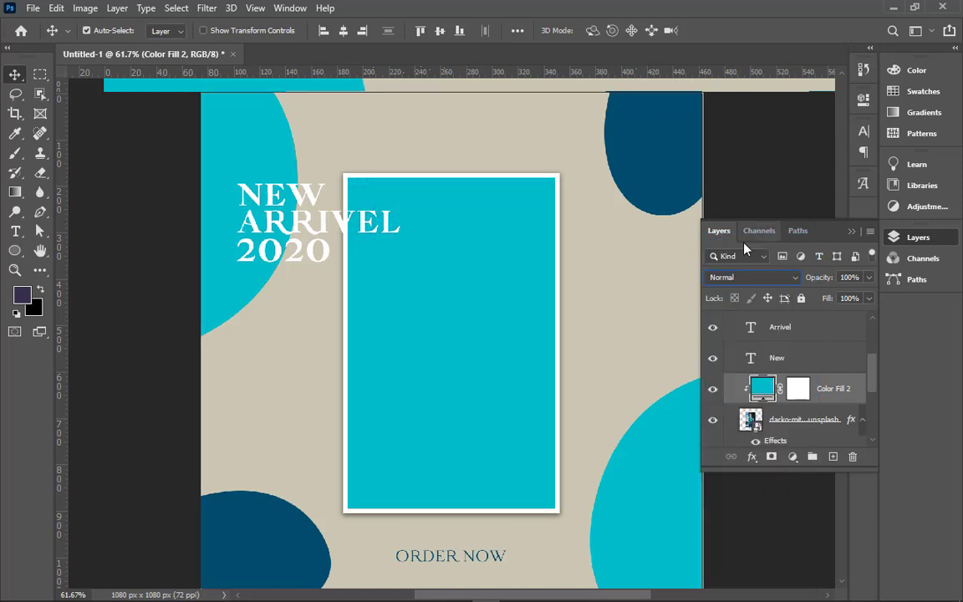
key("Down")
key("Down")
key("Down")
key("Down")
key("Down")
key("Down")
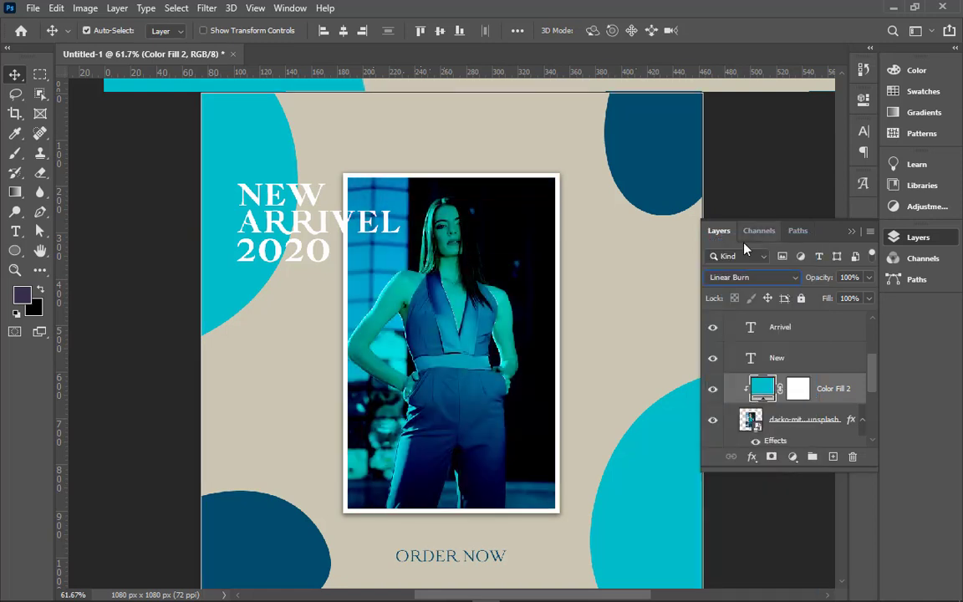
key("Down")
key("Down")
key("Down")
key("Down")
key("Down")
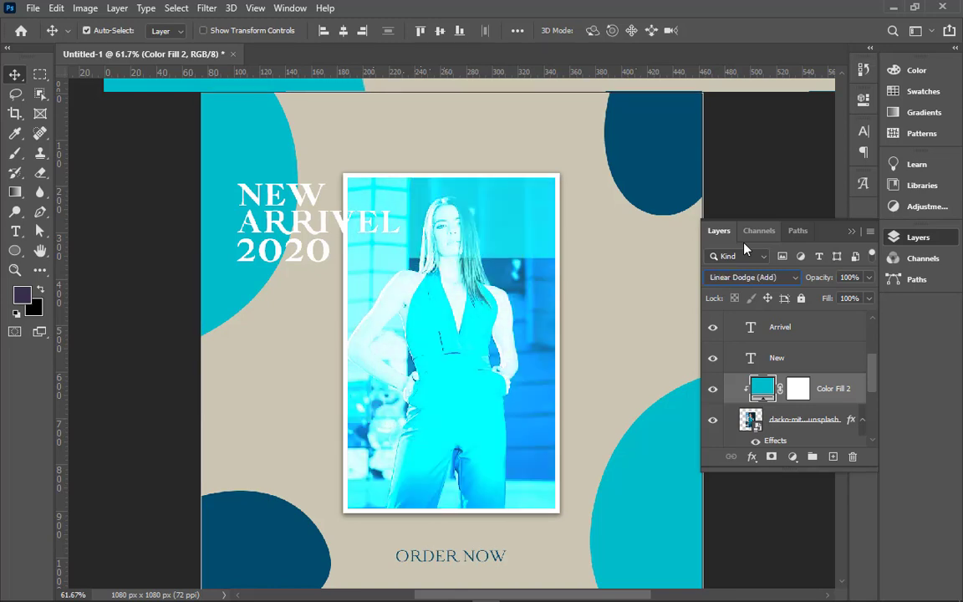
key("Down")
key("Down")
key("Up")
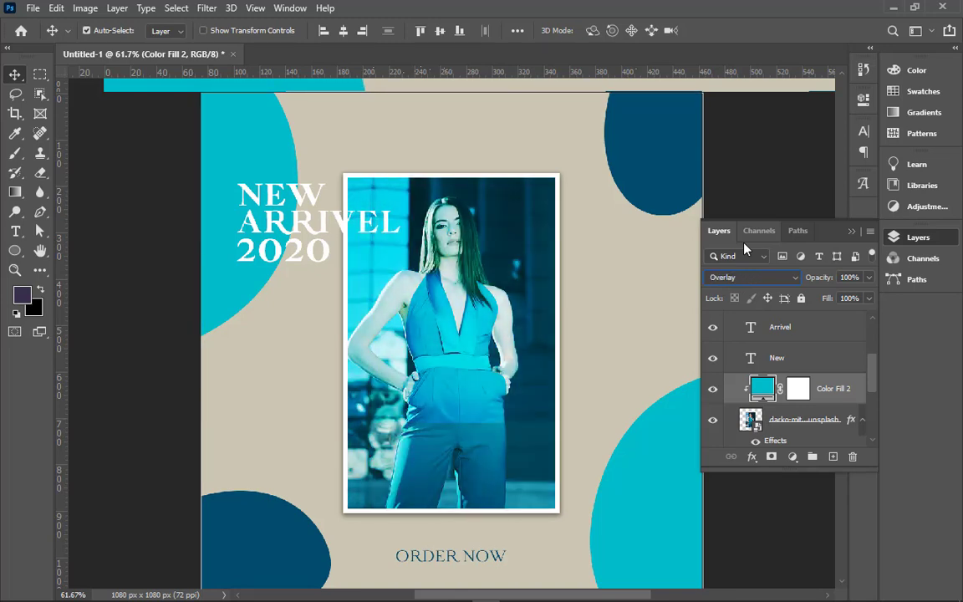
key("Down")
key("Down")
key("Down")
key("Down")
key("Down")
key("Down")
key("Down")
key("Down")
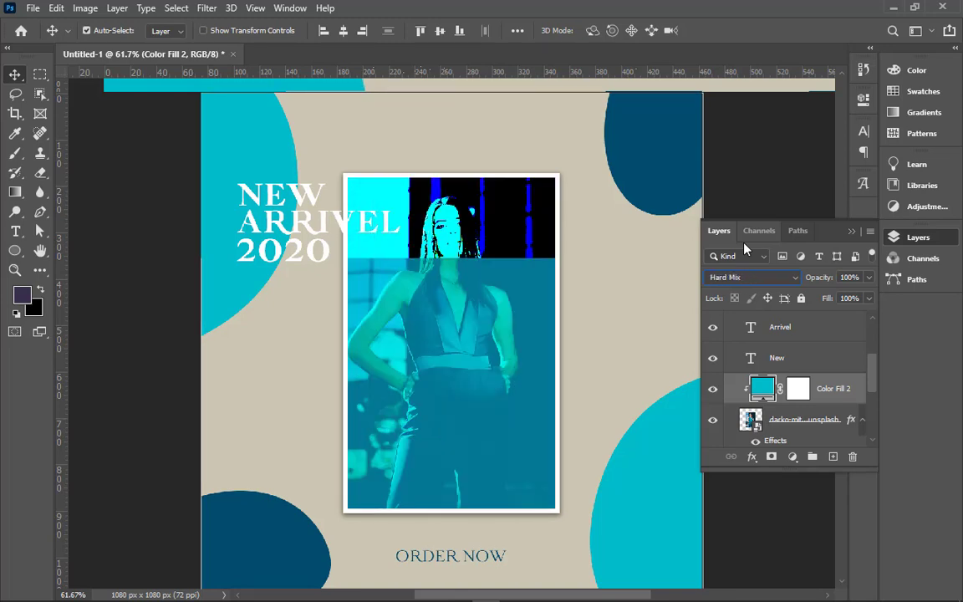
key("Down")
key("Down")
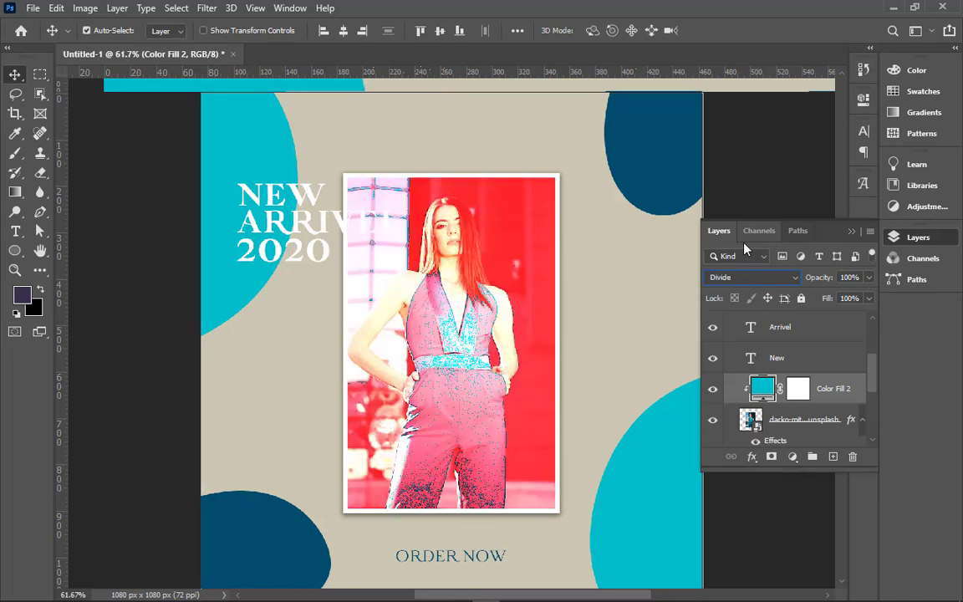
Recolour the fill layer clipped to the photo dark blue (014b6e), sampled from the lower-left ellipse
double_click(763, 388)
left_click(242, 500)
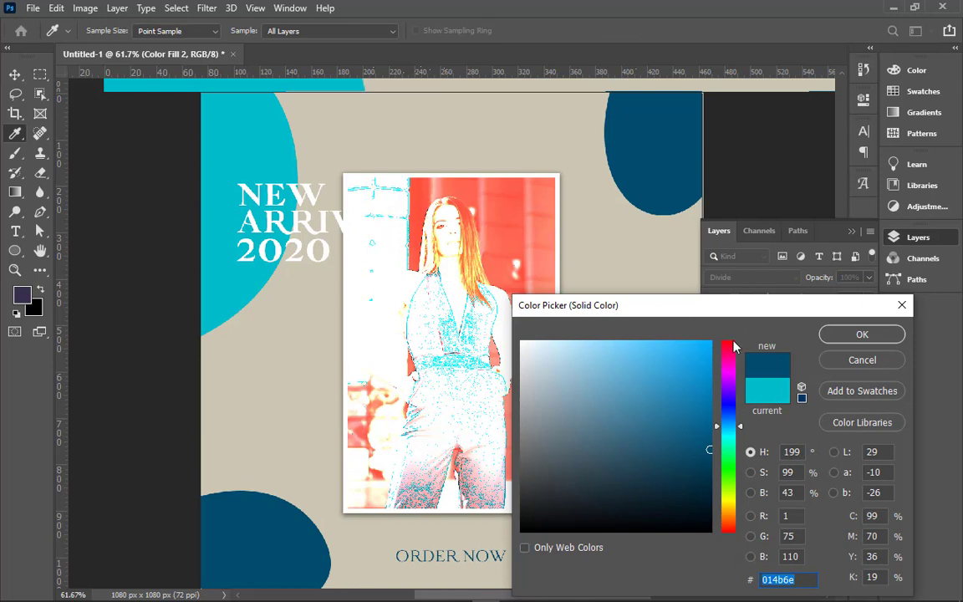
left_click(838, 337)
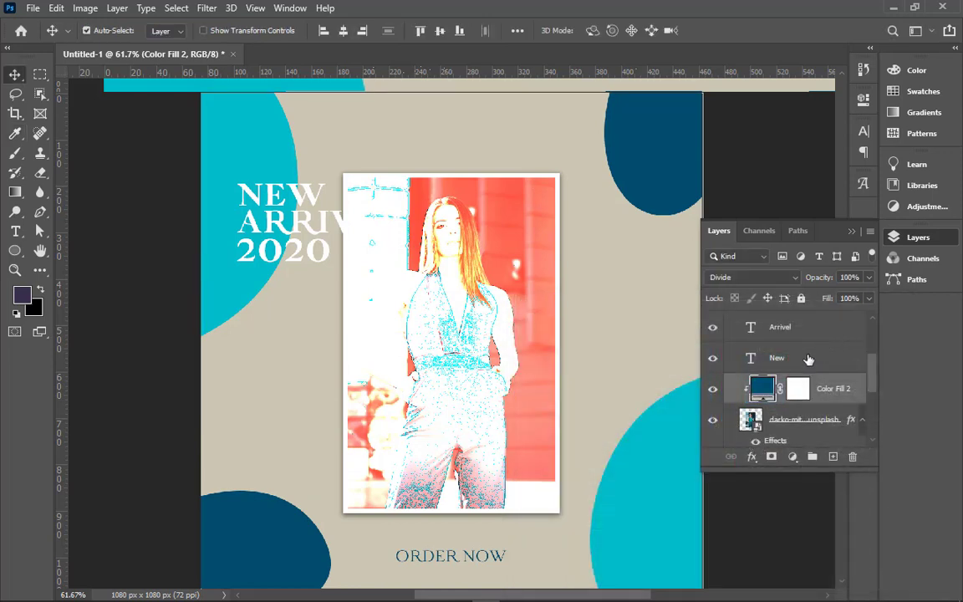
Compare blend modes for the dark blue fill over the photo, starting from Normal, and set it to Overlay
left_click(753, 276)
left_click(740, 244)
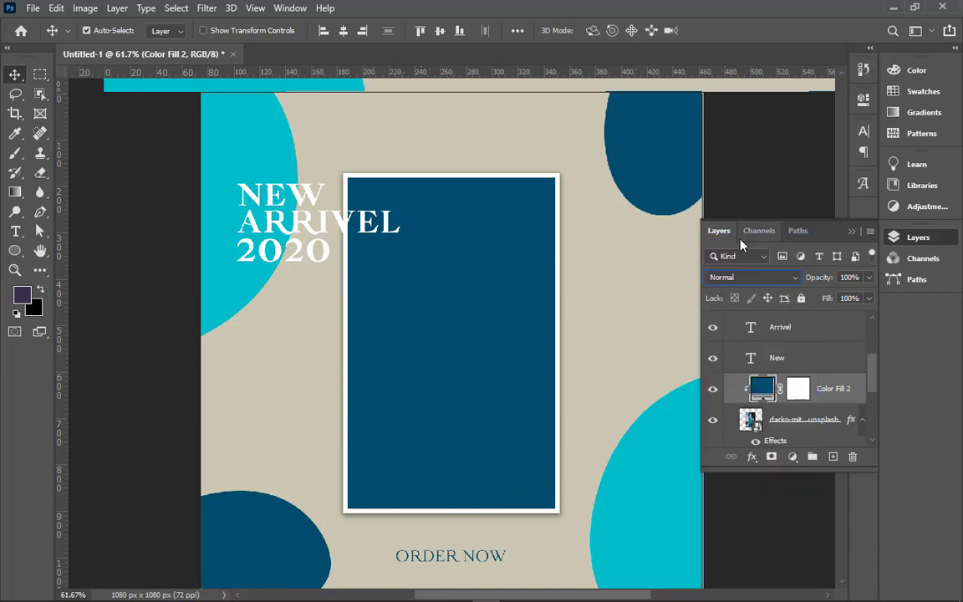
key("Down")
key("Down")
key("Down")
key("Down")
key("Down")
key("Down")
key("Down")
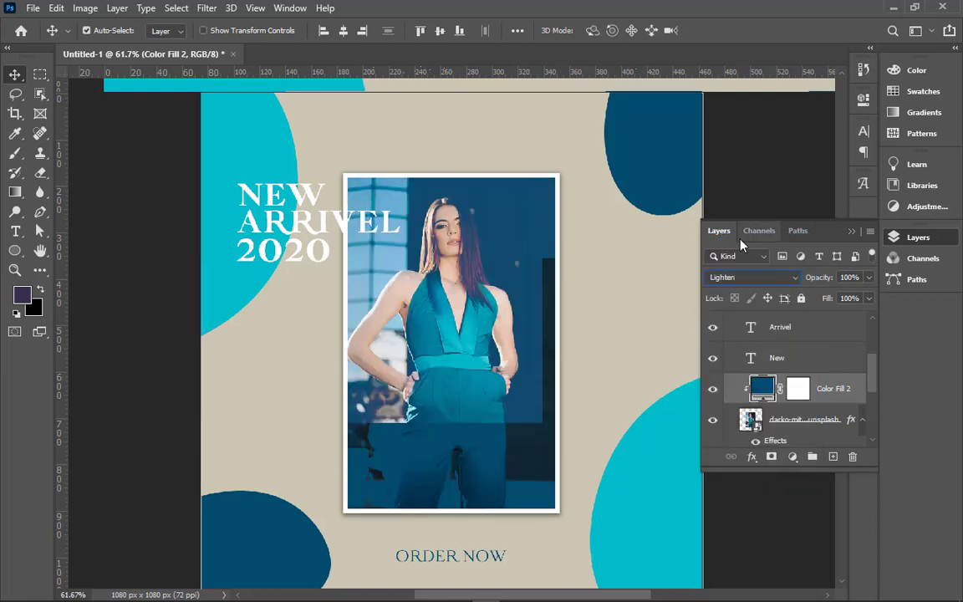
key("Down")
key("Up")
key("Down")
key("Down")
key("Down")
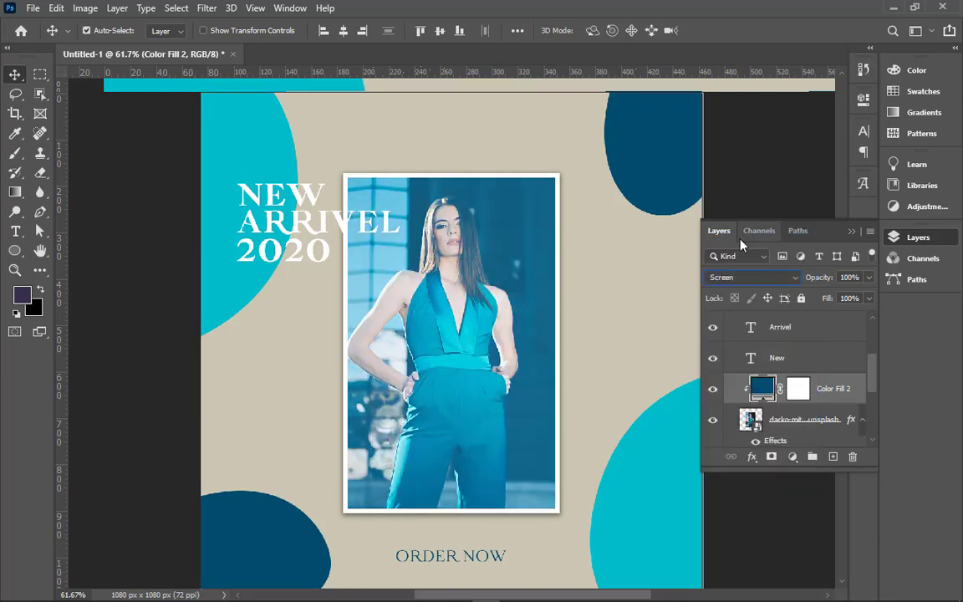
key("Down")
key("Down")
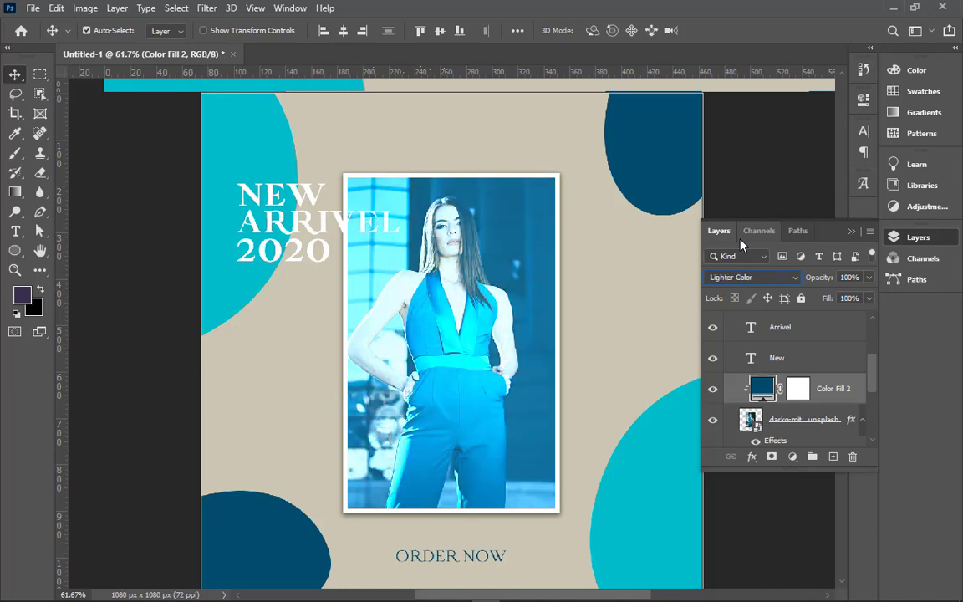
key("Up")
key("Up")
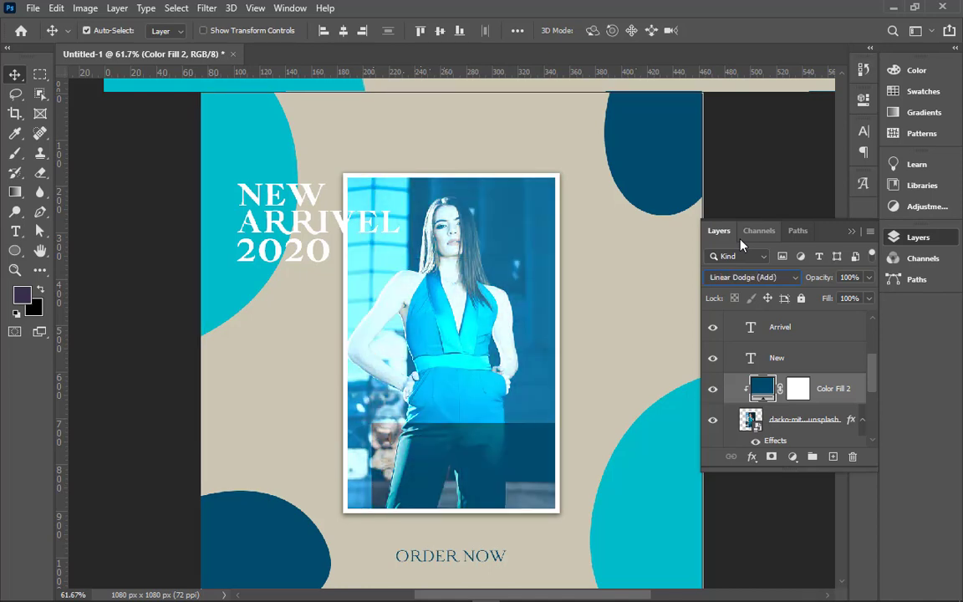
key("Down")
key("Down")
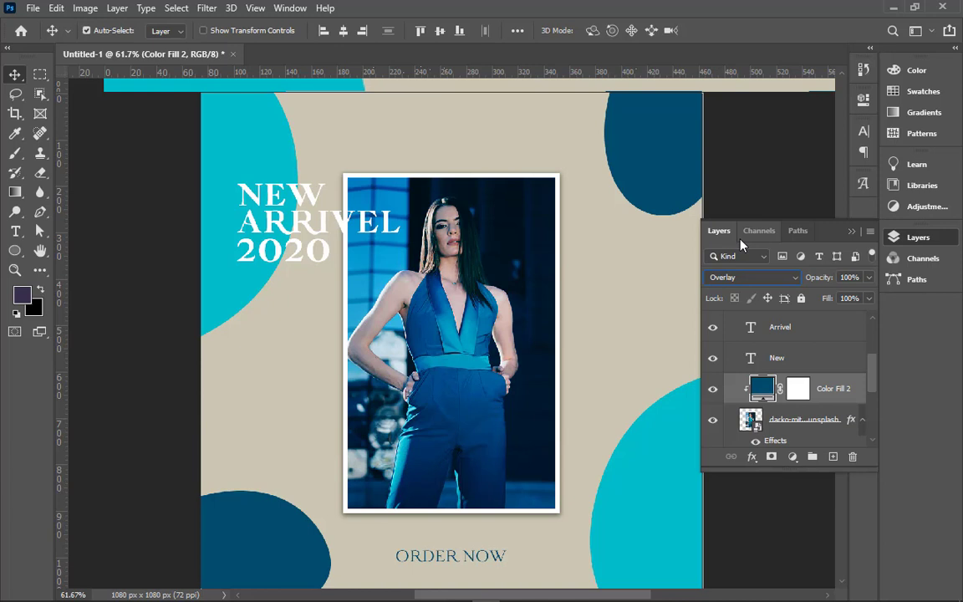
key("Up")
key("Up")
key("Down")
key("Down")
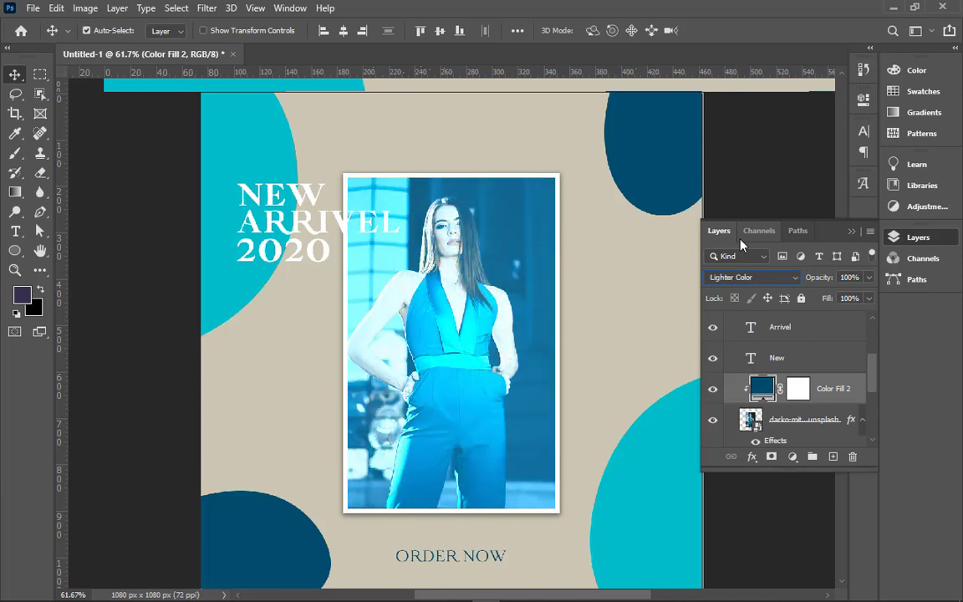
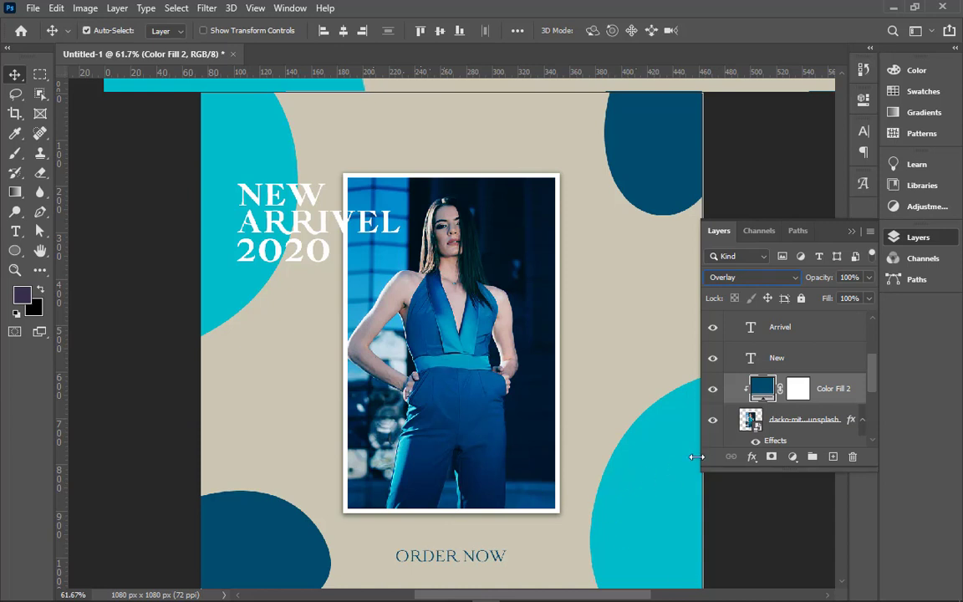
Recolour the upper-left ellipse light blue (56b4d3), starting from a blue sampled in the photo
left_click(667, 510)
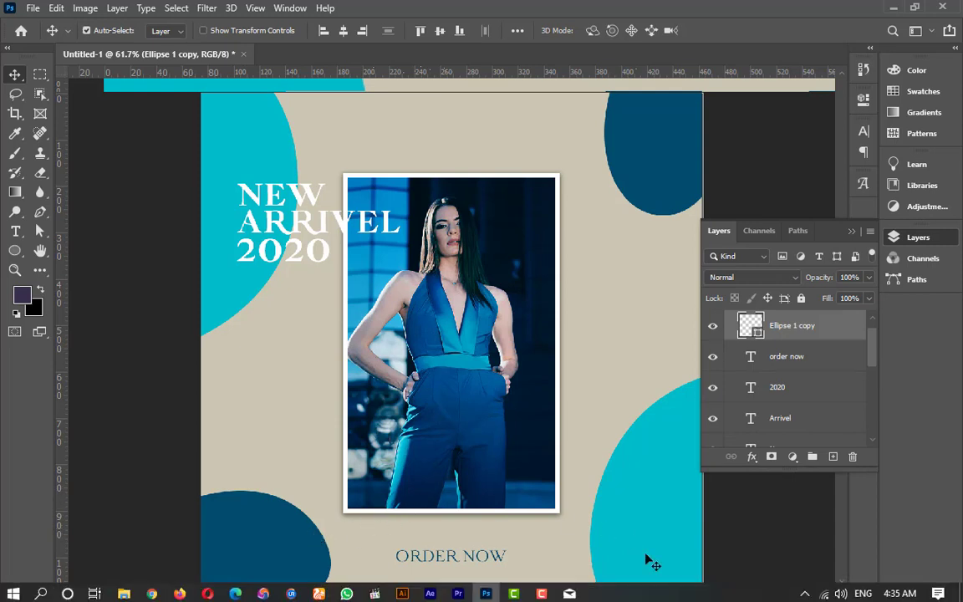
scroll(765, 414, "down", 3)
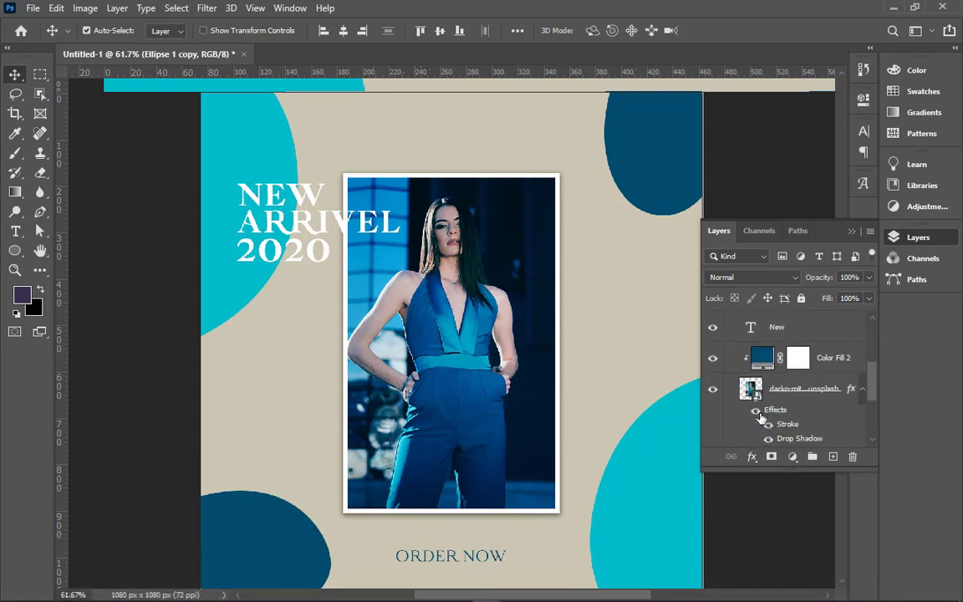
scroll(752, 399, "down", 1)
double_click(751, 400)
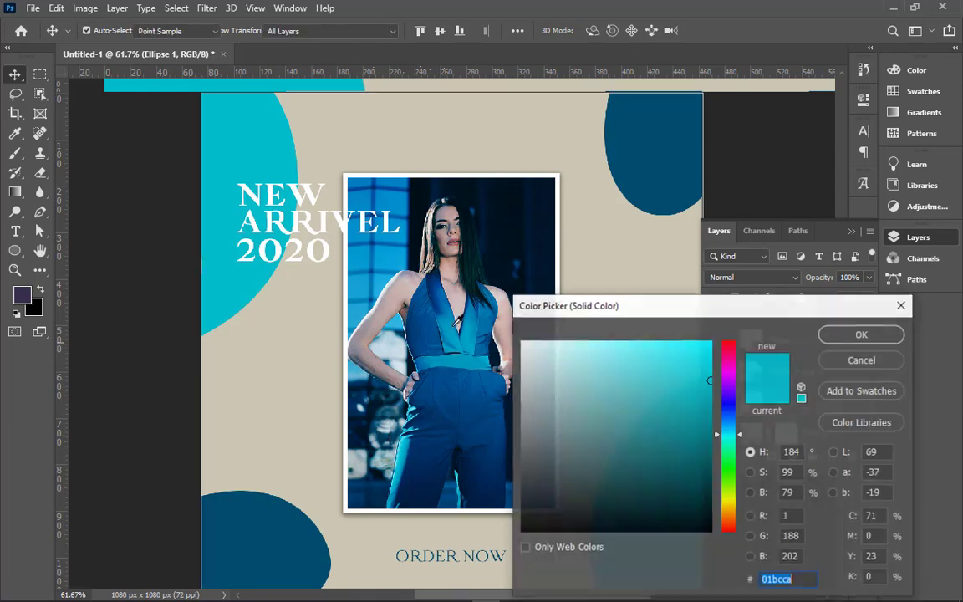
left_click(426, 318)
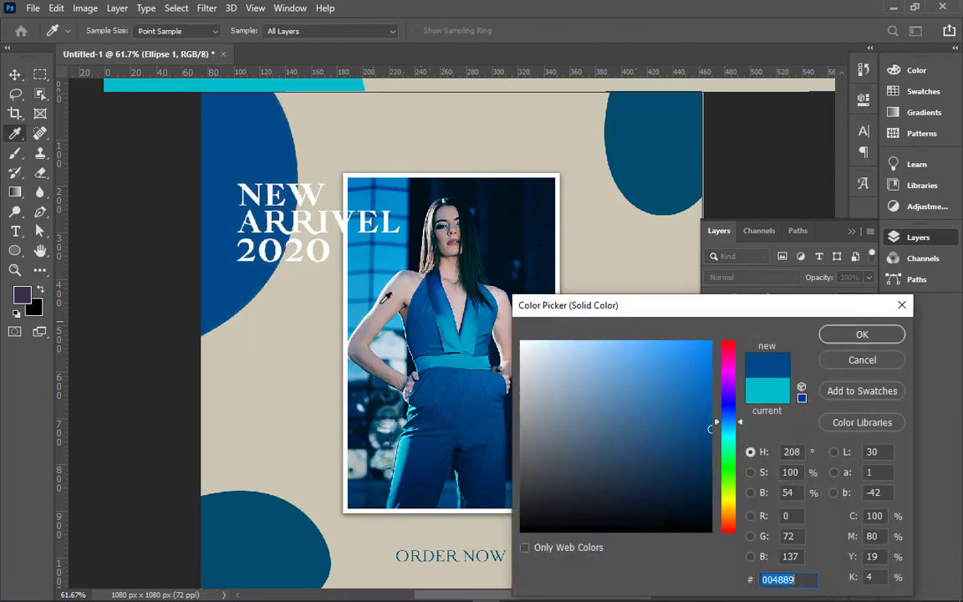
left_click(398, 193)
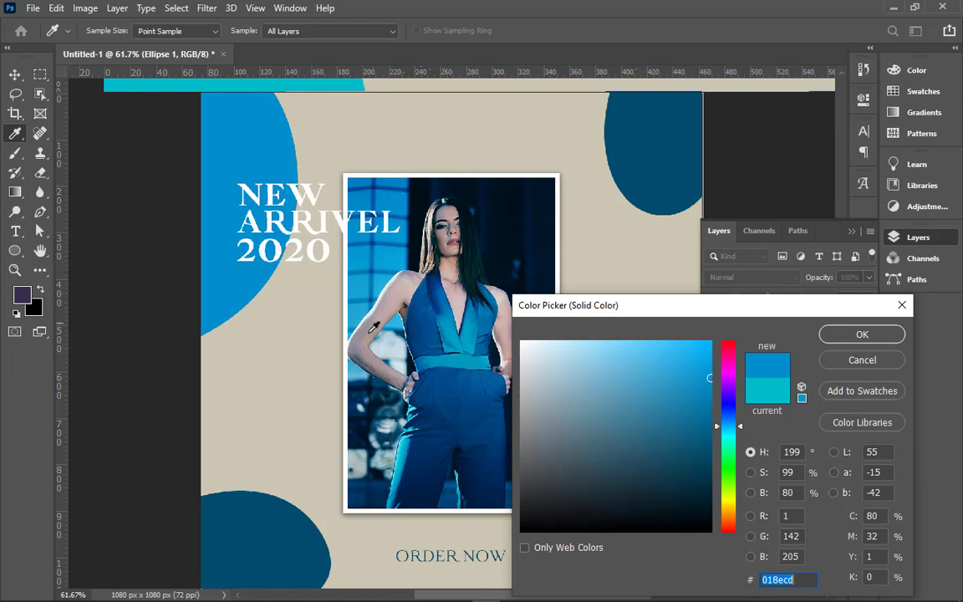
left_click(633, 374)
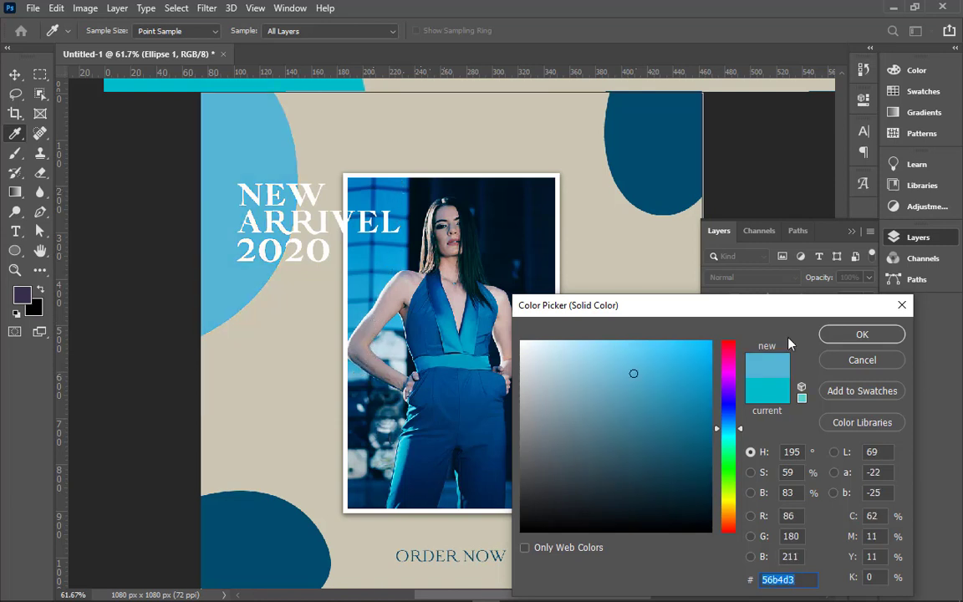
left_click(860, 334)
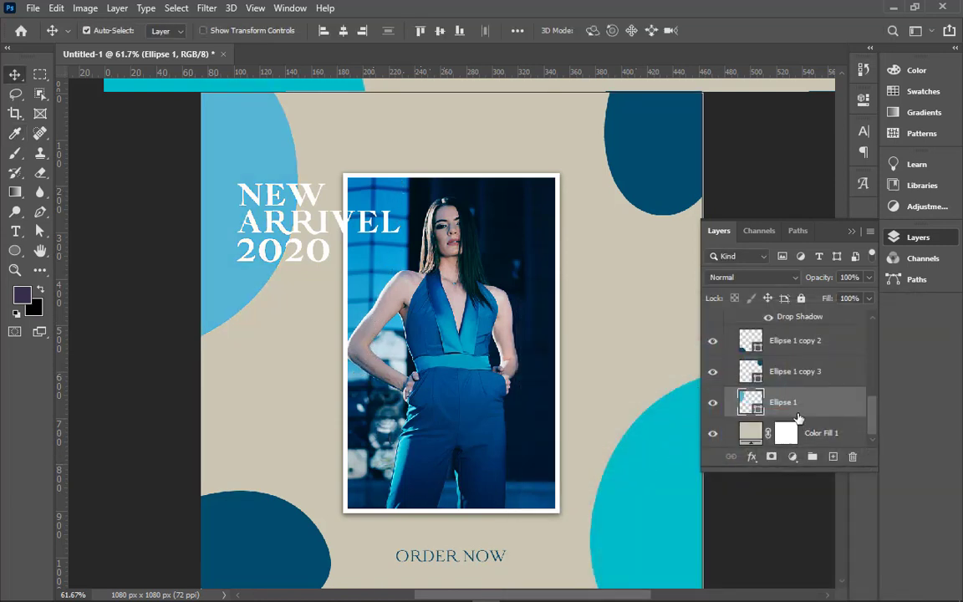
Recolour the upper-right ellipse bright blue (0186c4) sampled from the photo's background, after trying other colours from the photo
scroll(799, 402, "up", 1)
scroll(794, 402, "down", 1)
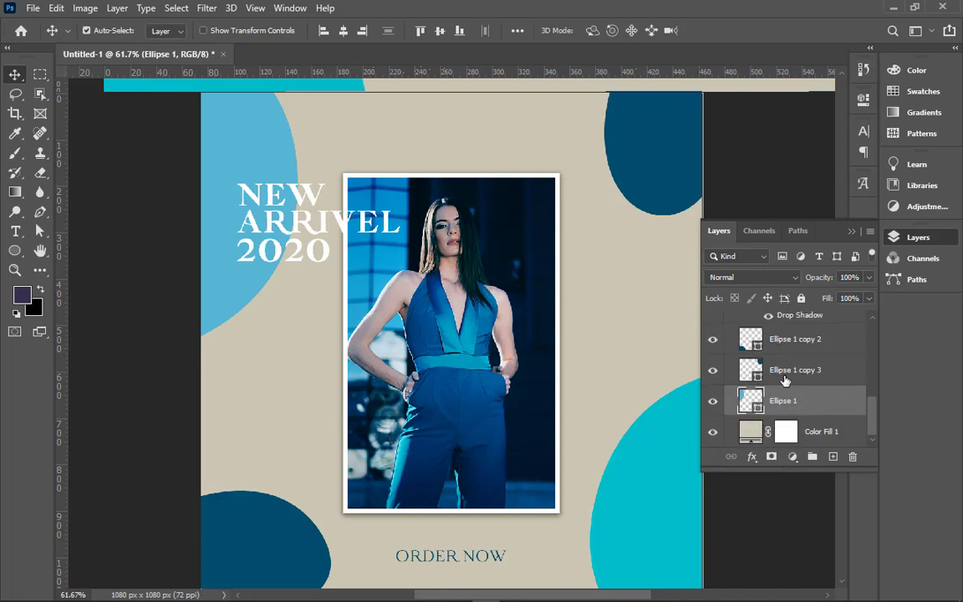
double_click(750, 370)
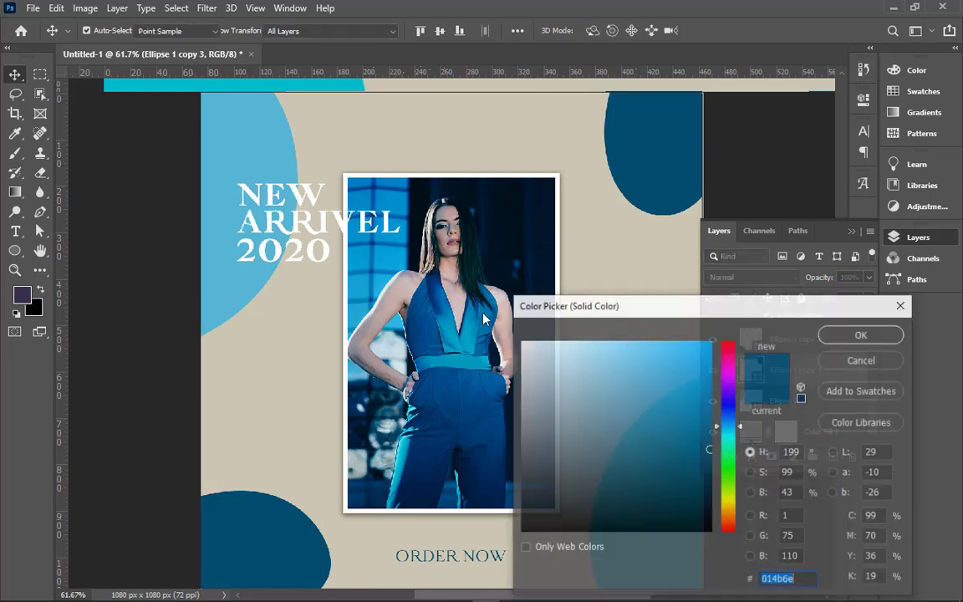
left_click(389, 256)
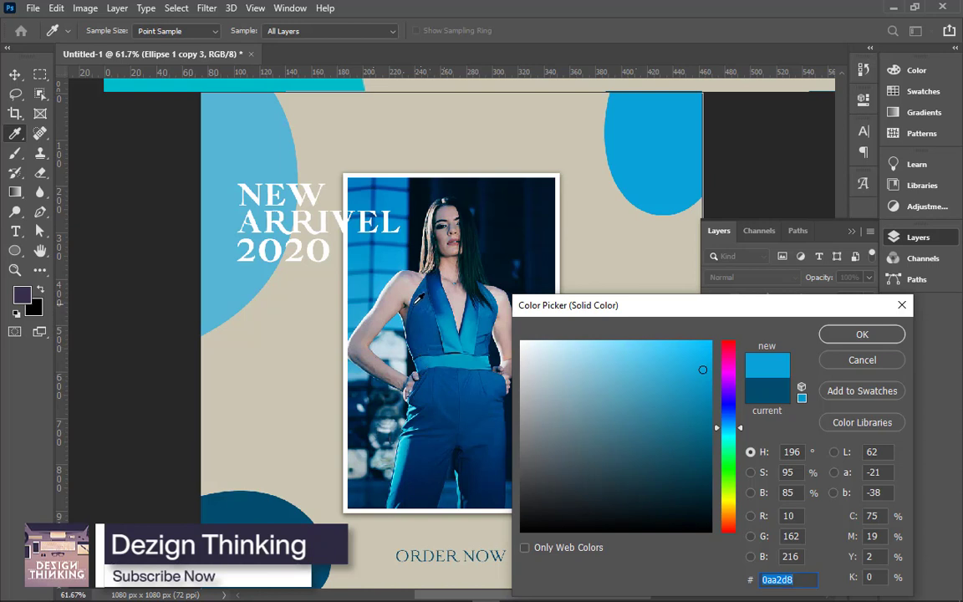
left_click(444, 300)
left_click_drag(385, 196, 361, 315)
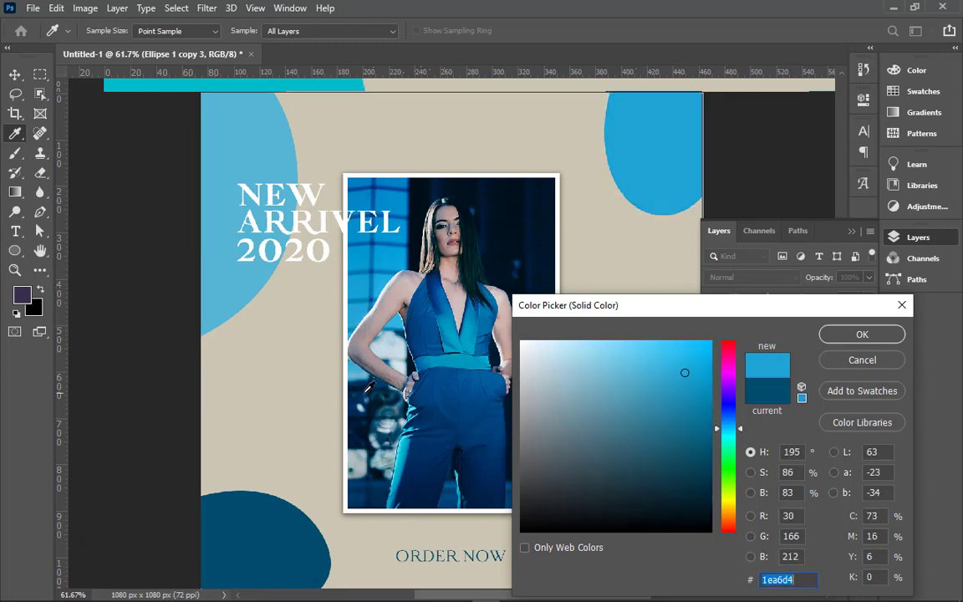
left_click_drag(364, 454, 363, 454)
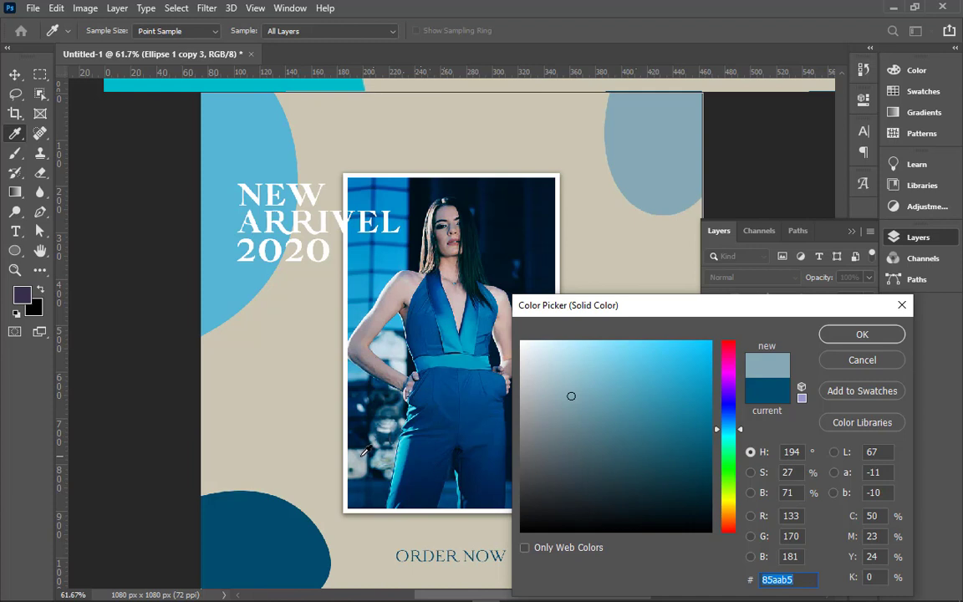
left_click(417, 323)
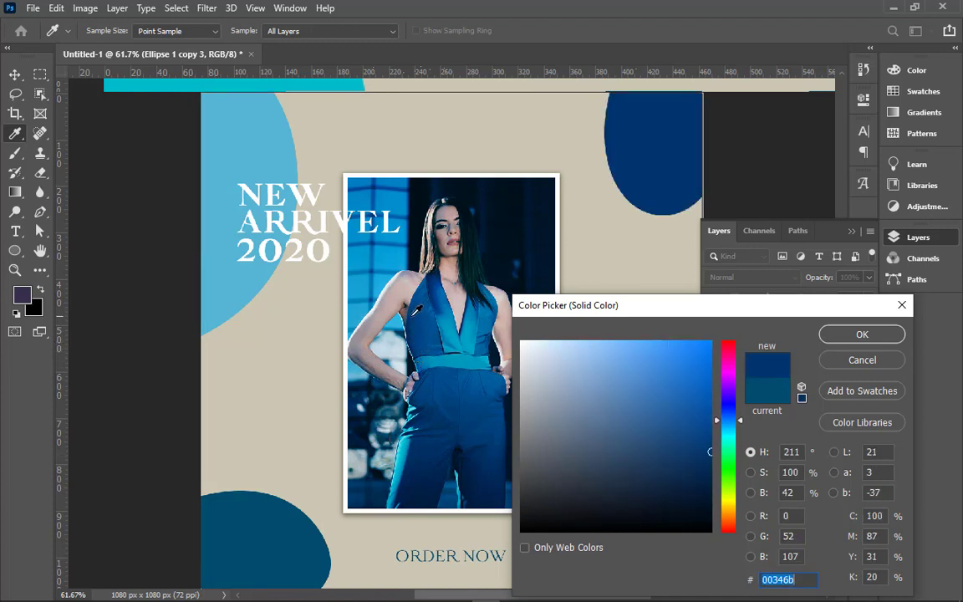
left_click(416, 320)
left_click(420, 299)
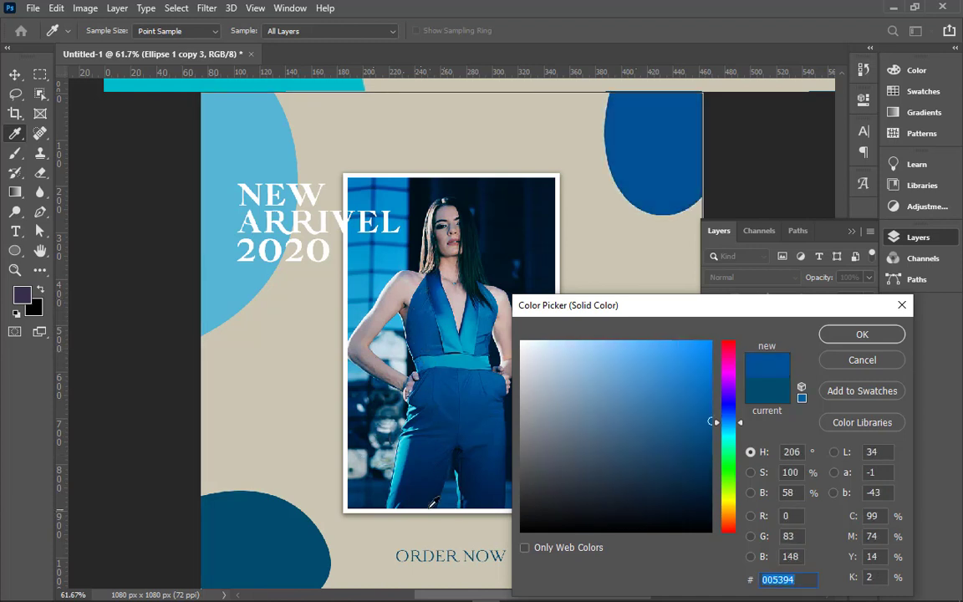
left_click(386, 456)
left_click(385, 424)
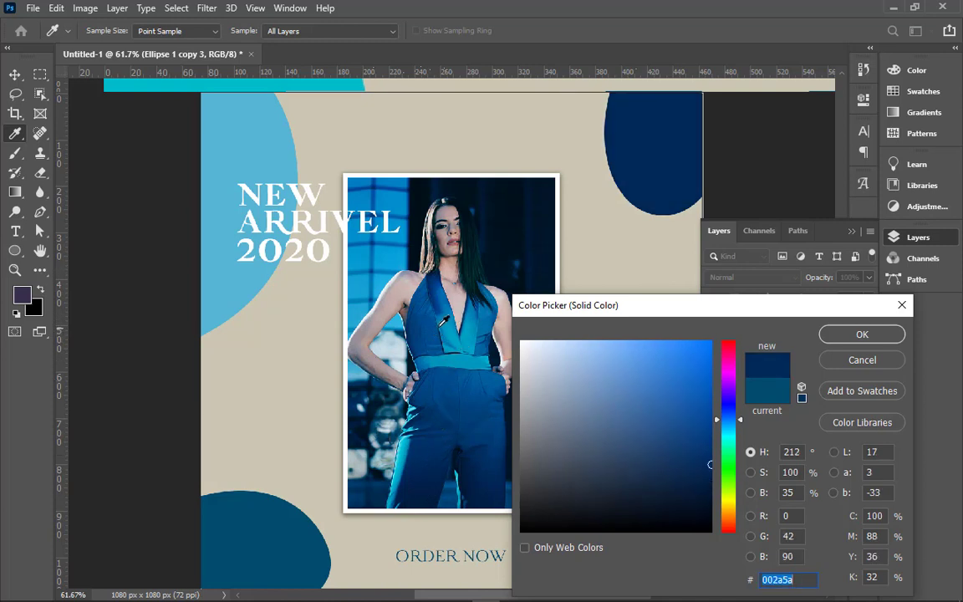
left_click(453, 338)
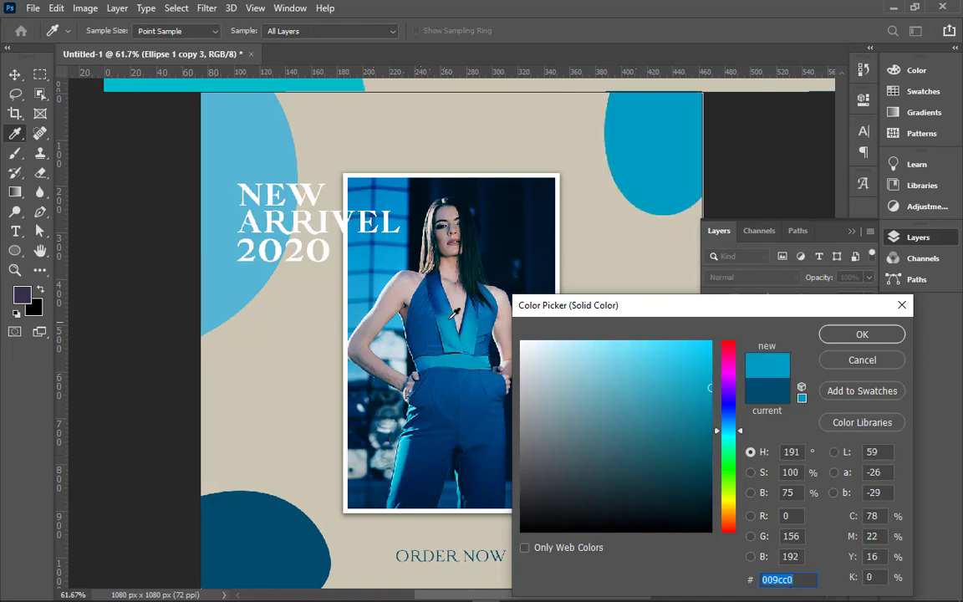
left_click(440, 306)
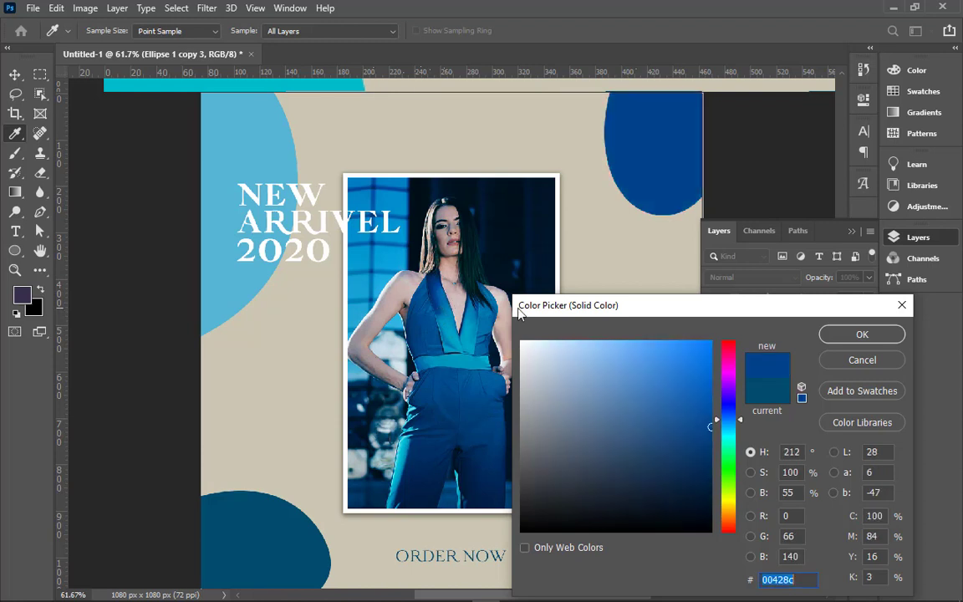
left_click(414, 227)
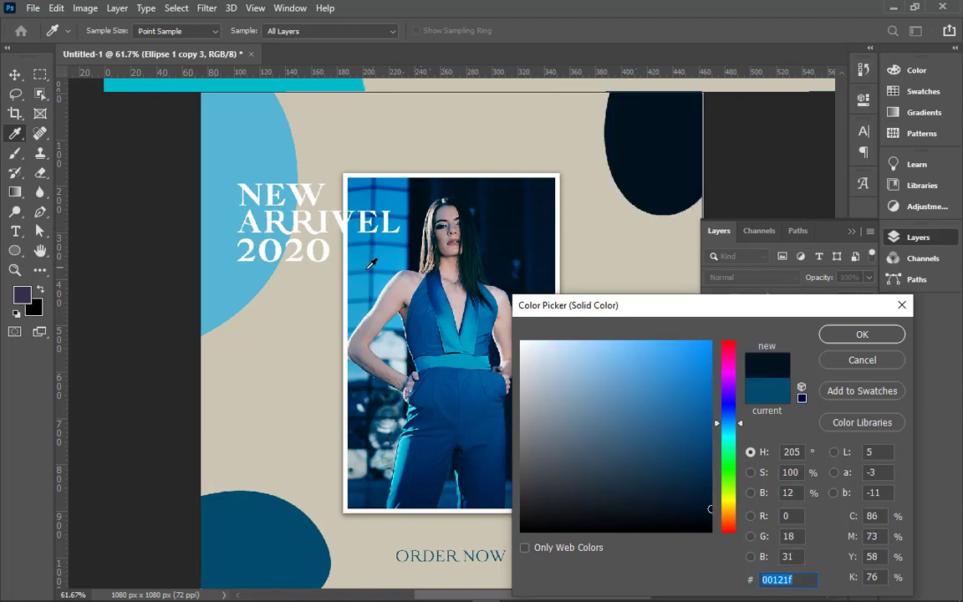
left_click(351, 305)
left_click(404, 447)
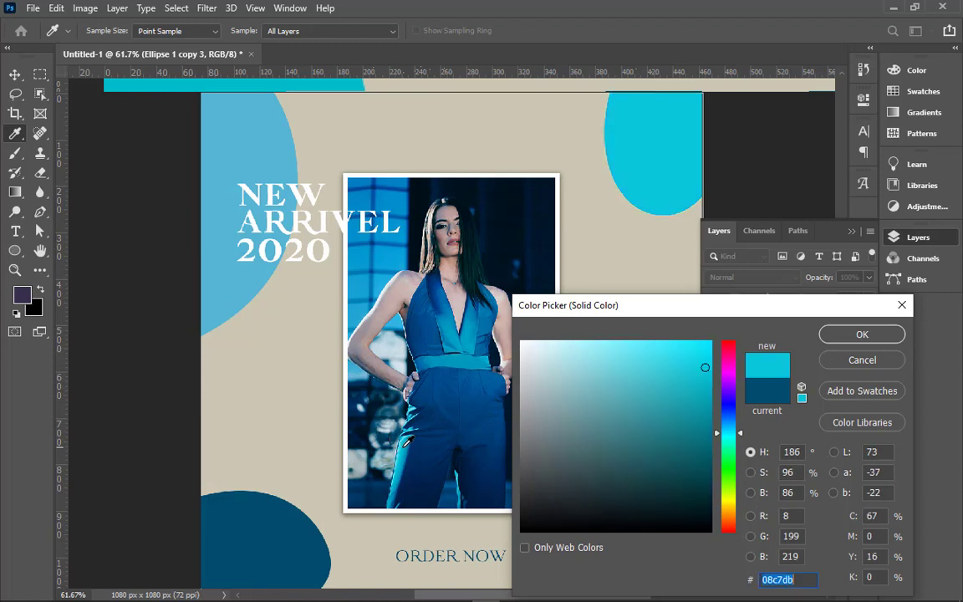
left_click(404, 198)
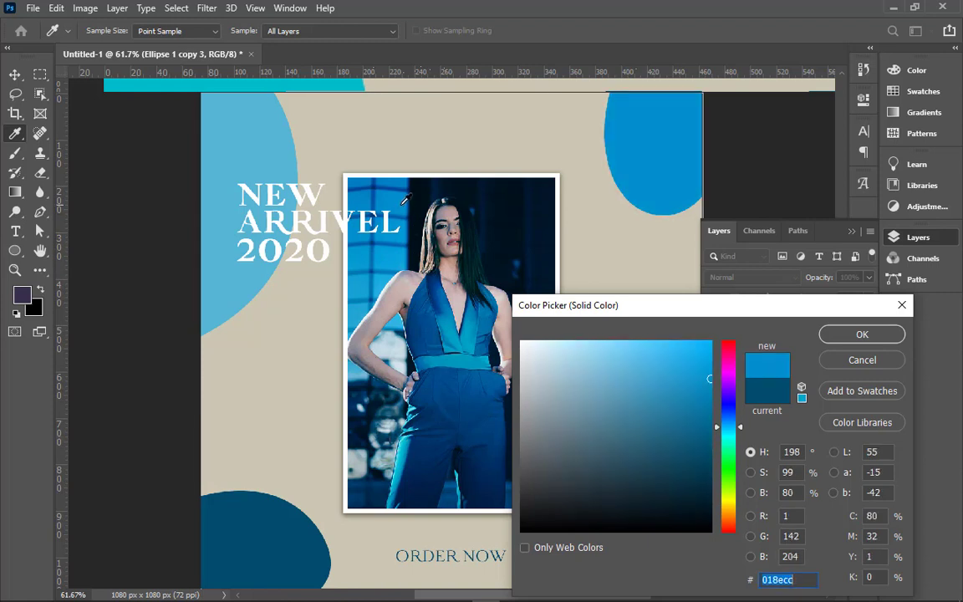
left_click(402, 183)
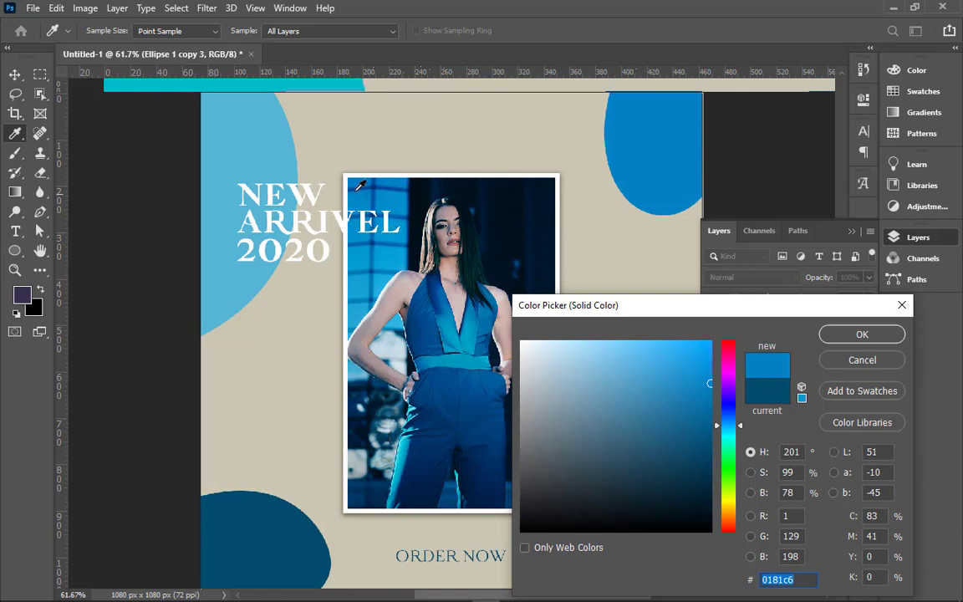
left_click(361, 178)
left_click(365, 195)
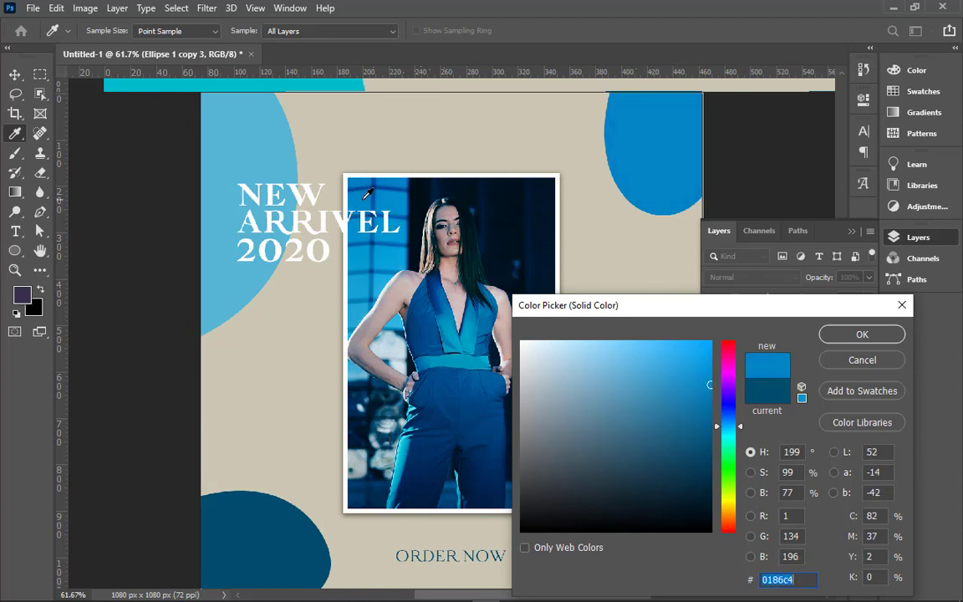
left_click(860, 334)
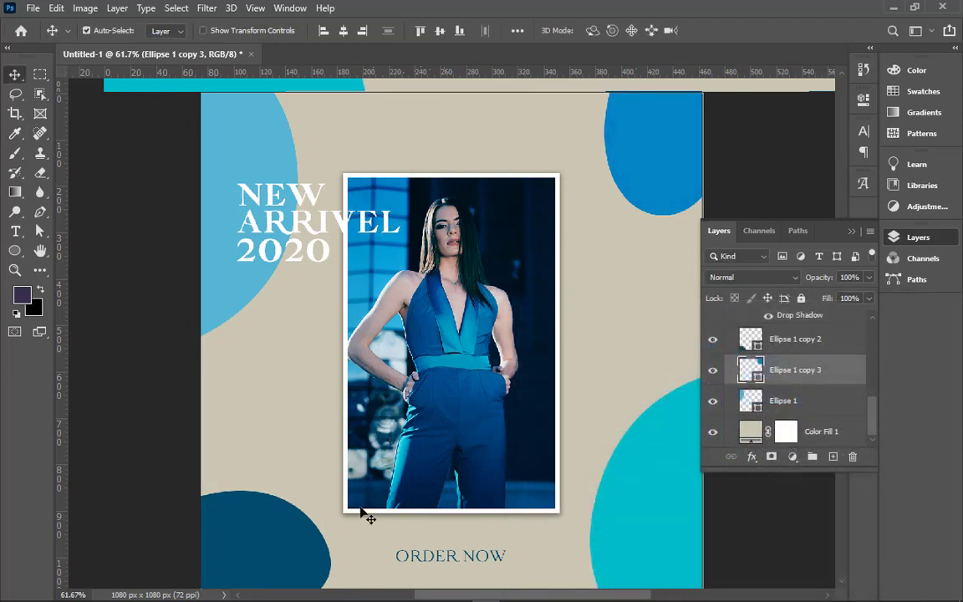
Recolour the lower-left ellipse dark blue (004898), trying the upper-right ellipse's blue and several colours sampled from the photo
left_click(720, 342)
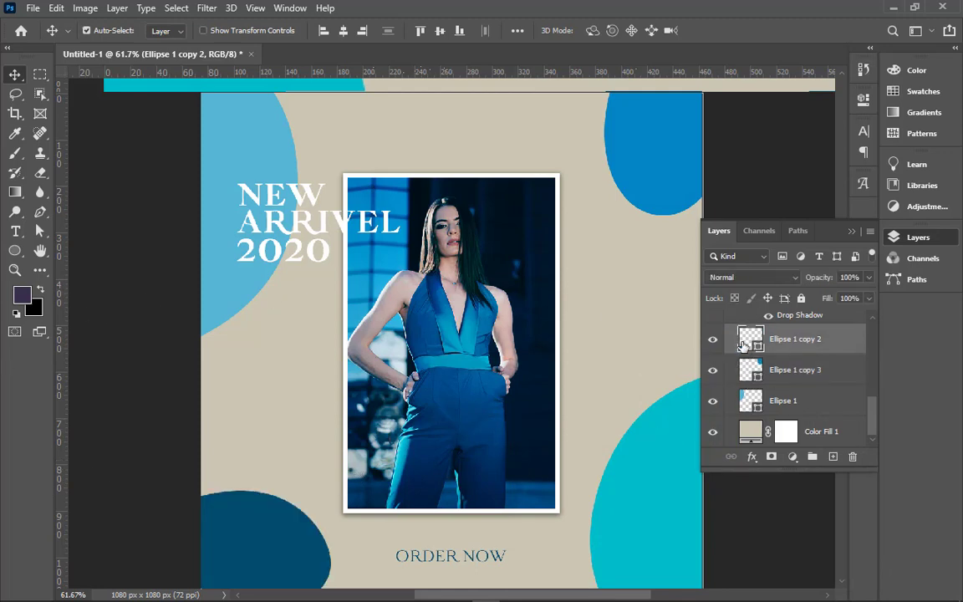
double_click(751, 339)
left_click(682, 157)
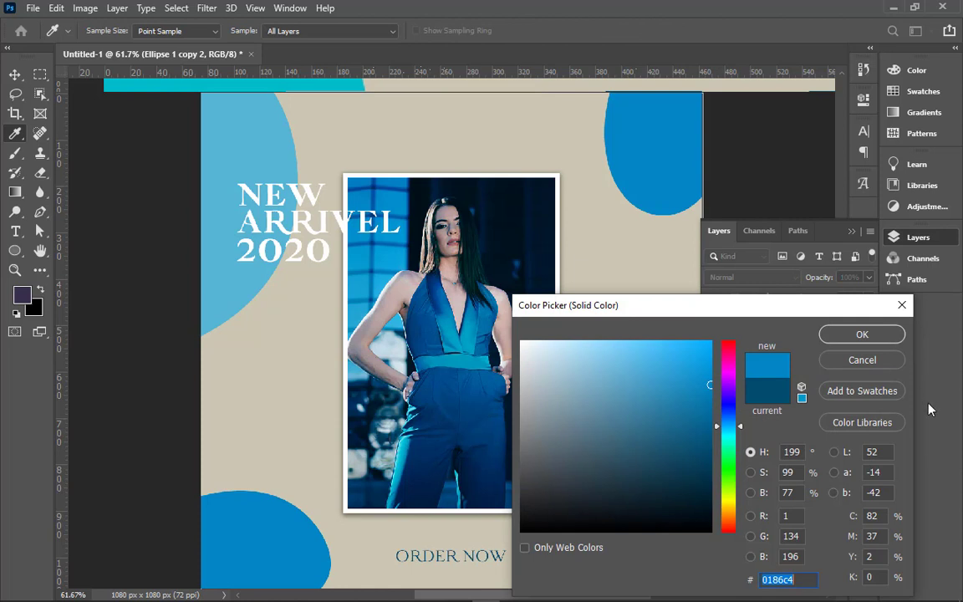
left_click(361, 468)
left_click(359, 458)
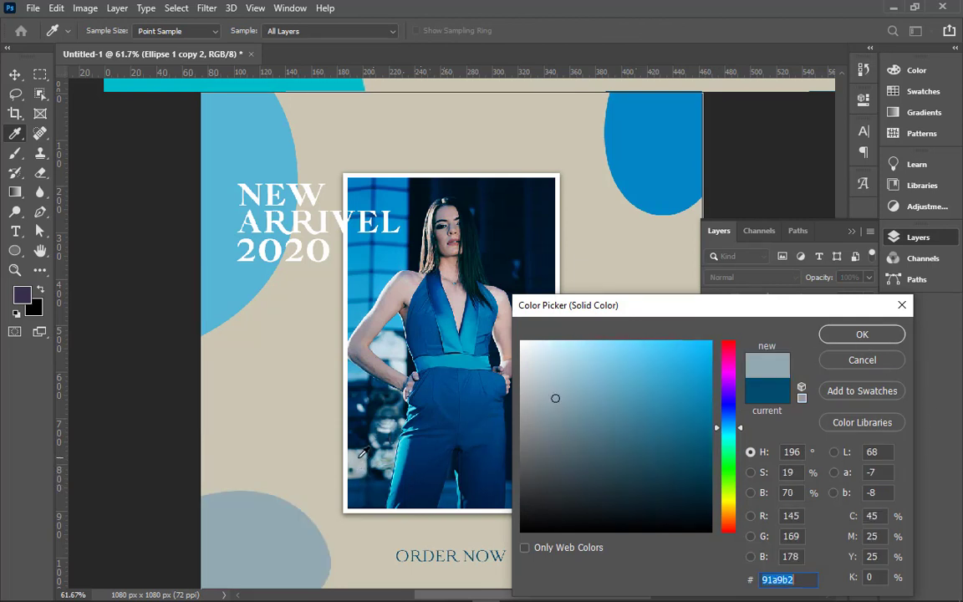
left_click(359, 462)
left_click(352, 432)
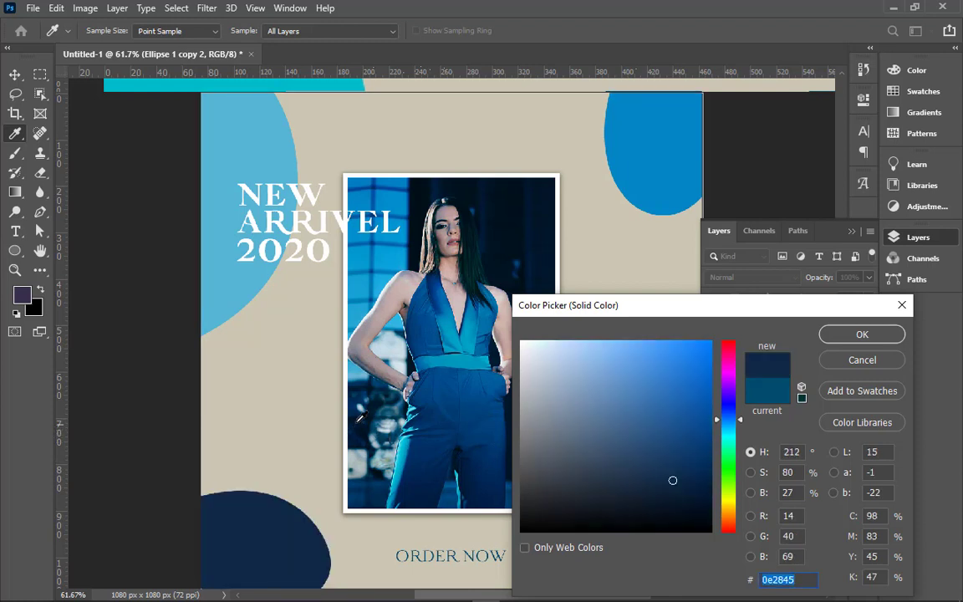
left_click(355, 367)
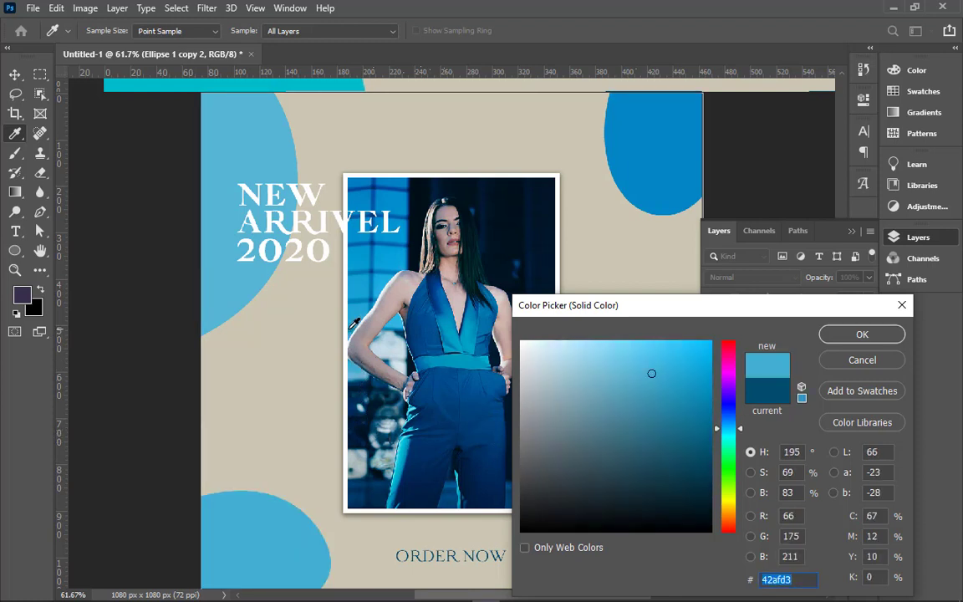
left_click(363, 292)
left_click(396, 254)
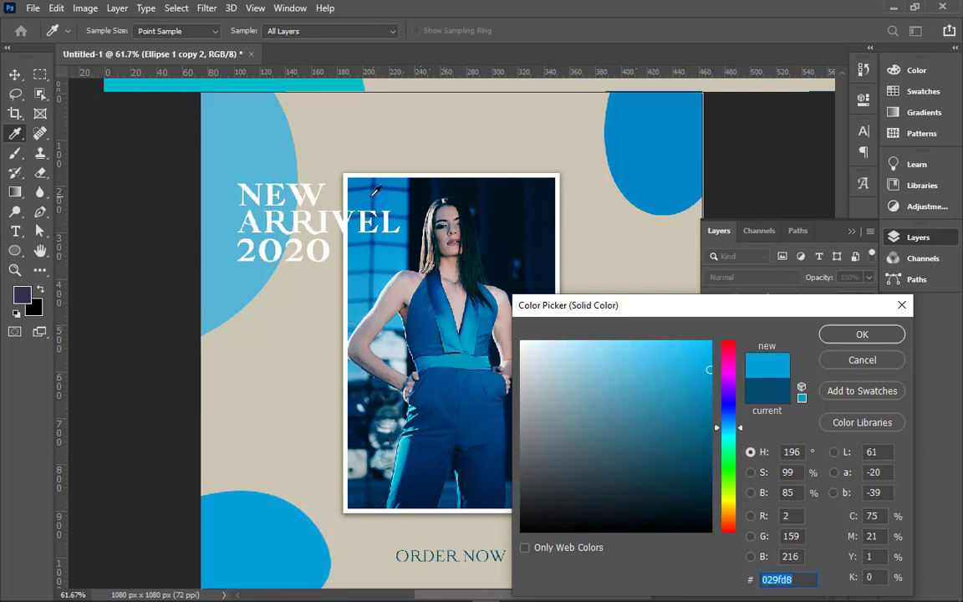
left_click(392, 189)
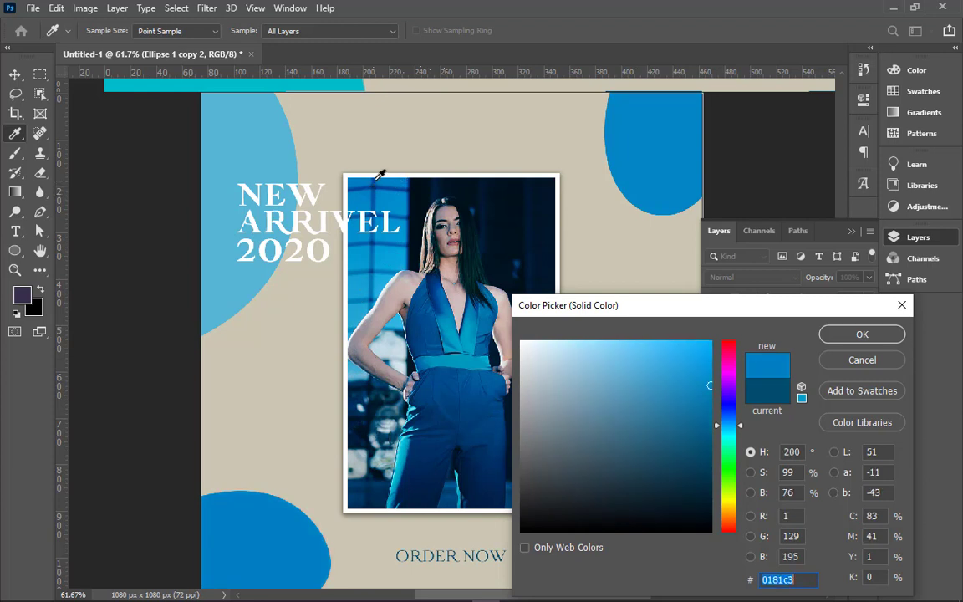
left_click(377, 177)
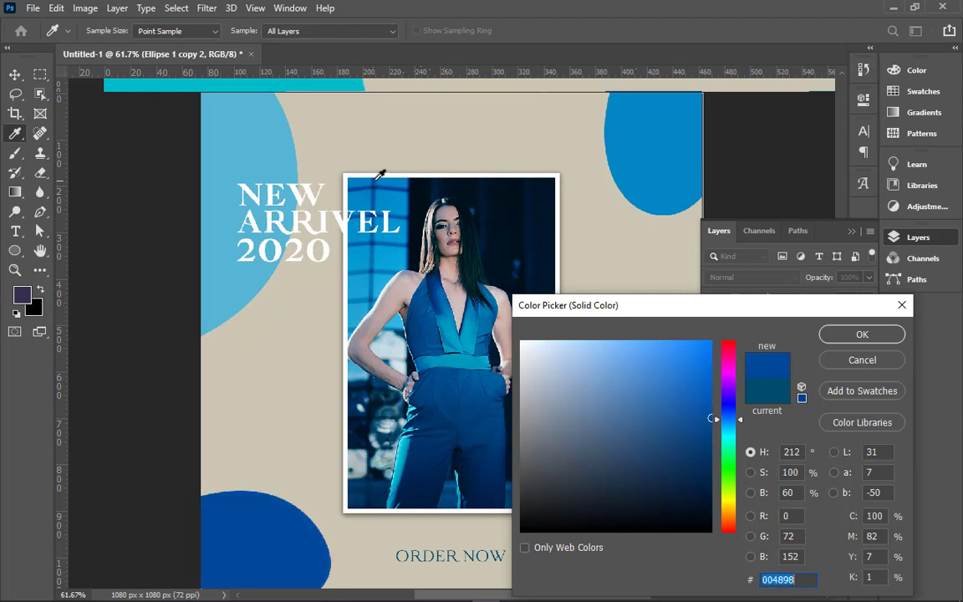
left_click(823, 335)
Hide and show the upper-left, upper-right and lower-left ellipse layers in turn to check which shape each one holds
left_click(757, 402)
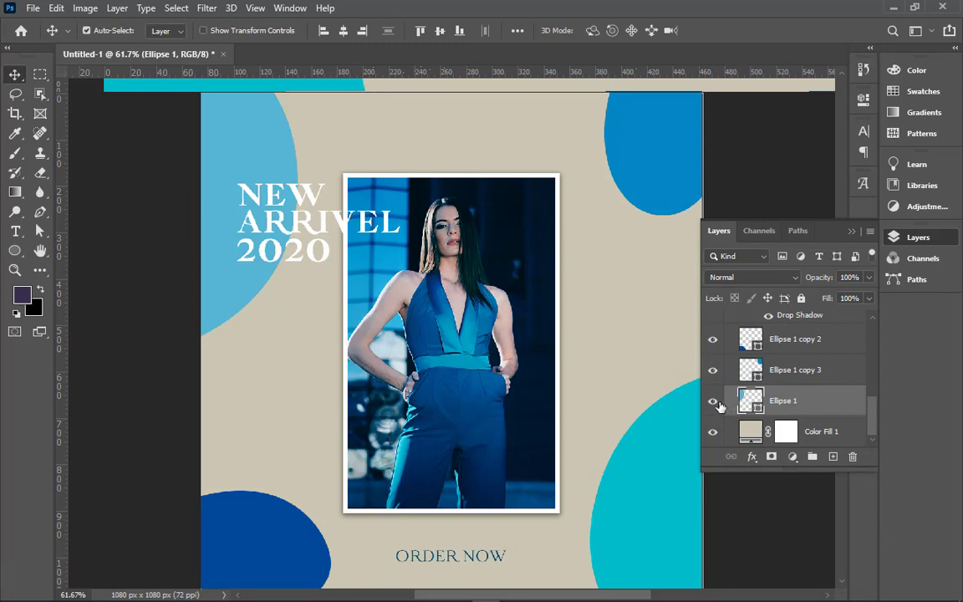
left_click(713, 401)
left_click(713, 401)
left_click(737, 370)
left_click(713, 370)
left_click(713, 369)
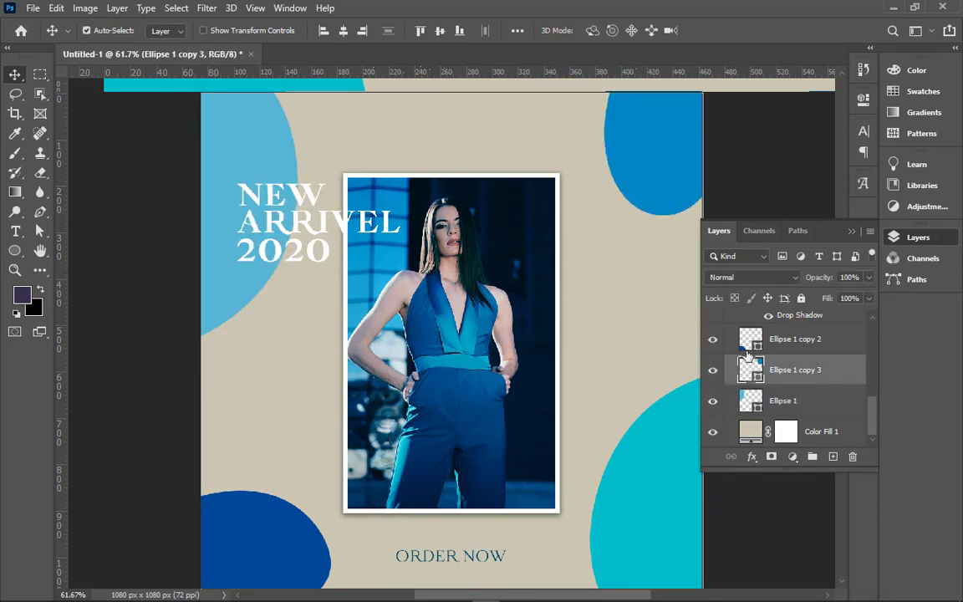
left_click(720, 345)
left_click(714, 339)
left_click(713, 339)
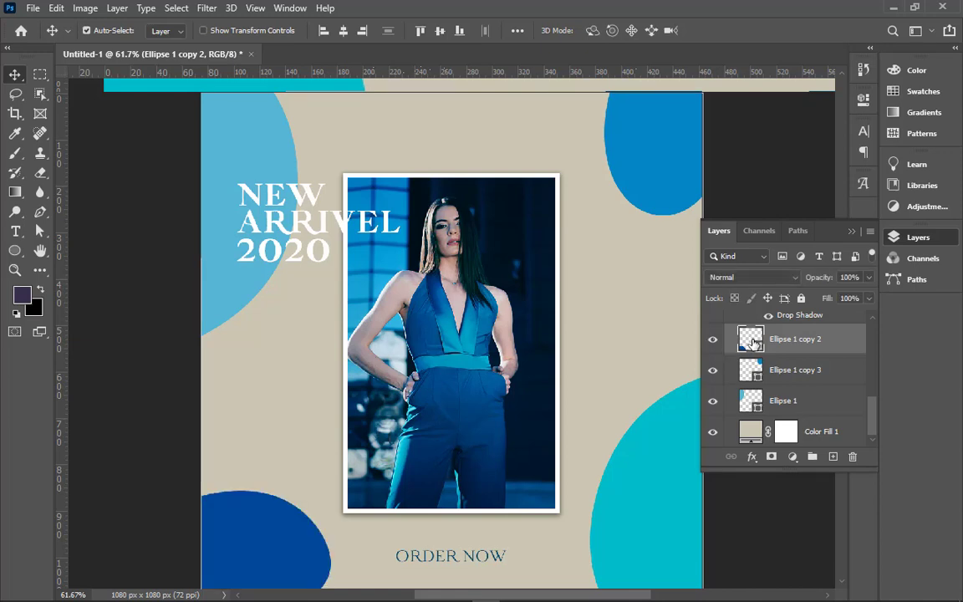
Recolour the lower-left ellipse bright blue (0186c4), sampled from the upper-right ellipse
double_click(750, 339)
left_click(673, 115)
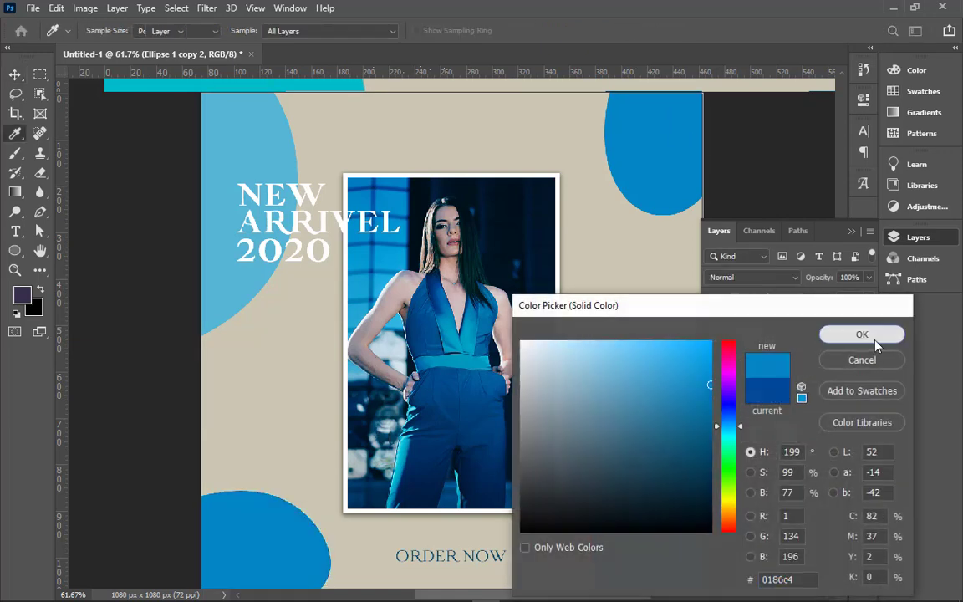
left_click(862, 334)
key("v")
Hide and show the upper-left and upper-right ellipse layers again to compare the design with and without them
left_click(786, 401)
left_click(713, 401)
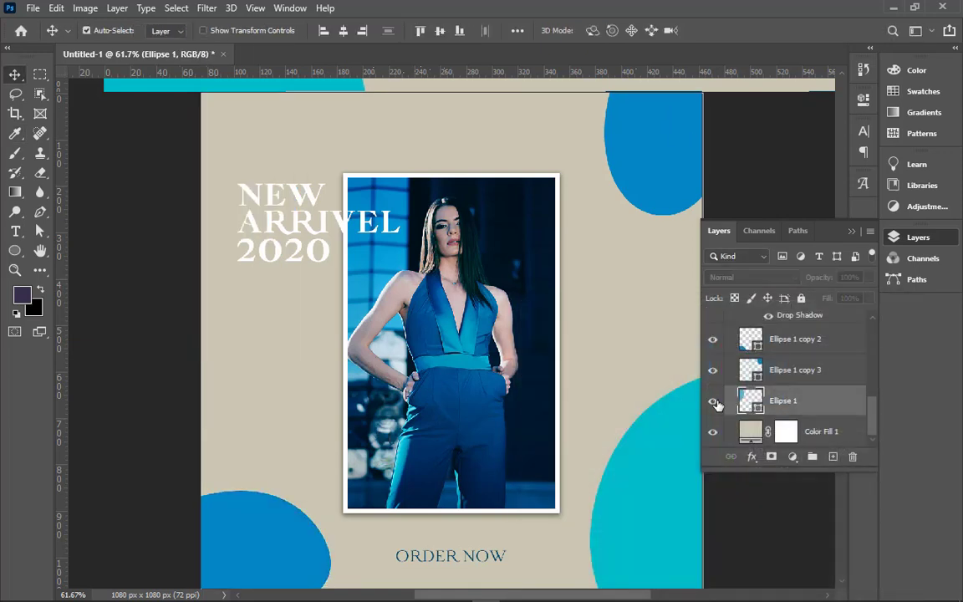
left_click(713, 401)
left_click(724, 370)
left_click(713, 370)
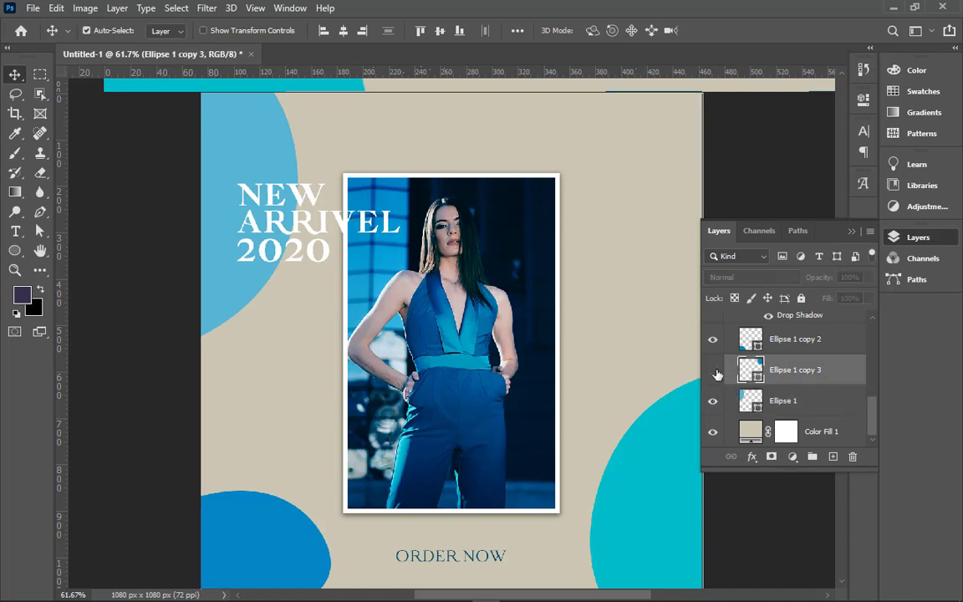
left_click(713, 370)
left_click(713, 370)
left_click(714, 370)
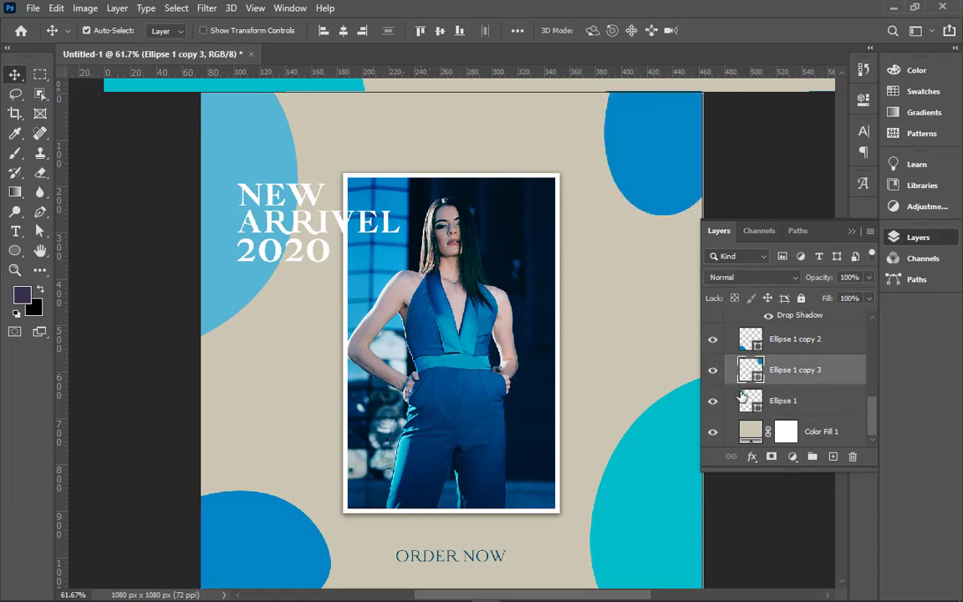
Recolour the large lower-right ellipse light blue (56b4d3), sampled from the upper-left ellipse
left_click_drag(872, 424, 868, 346)
left_click(824, 345)
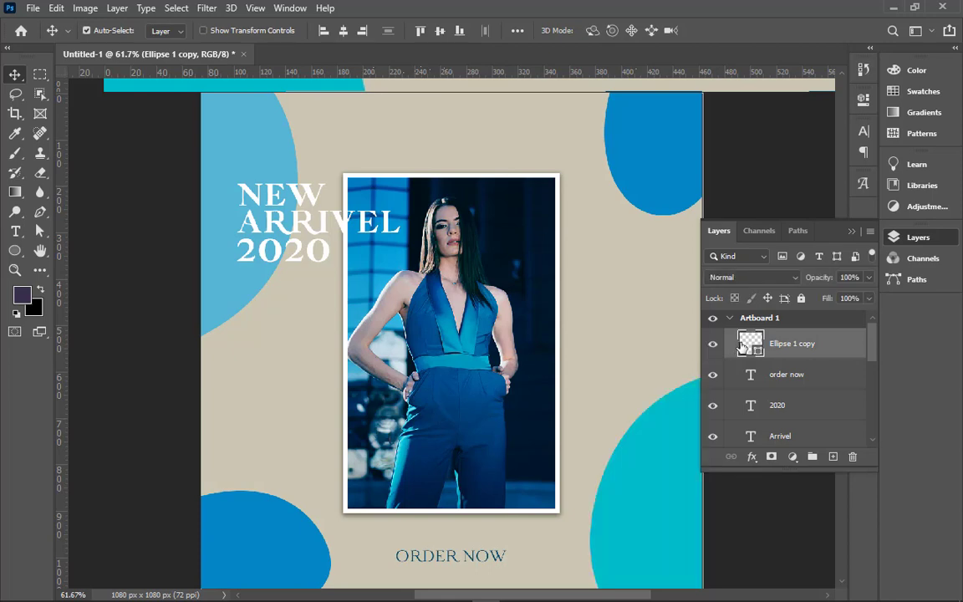
double_click(742, 345)
left_click(222, 136)
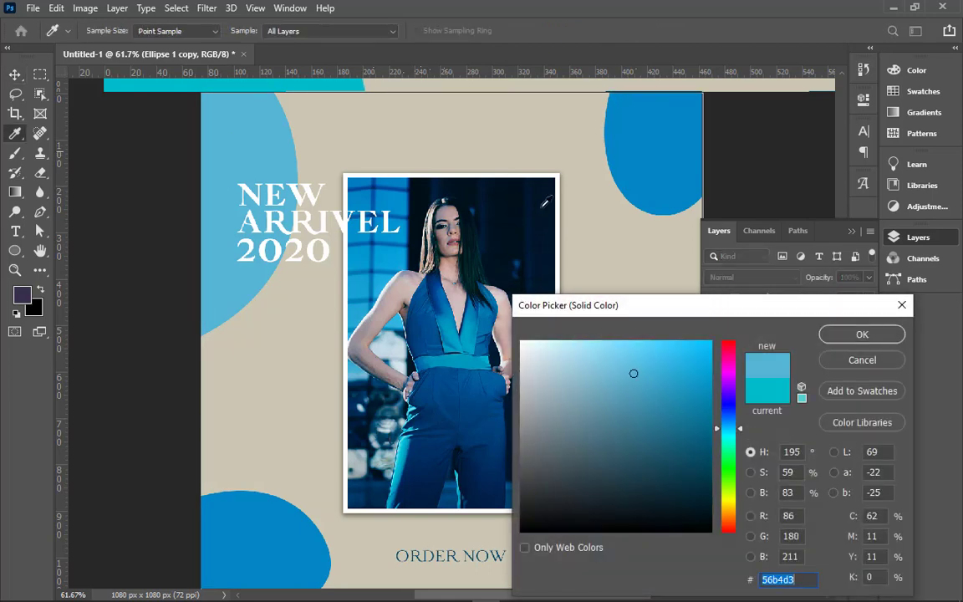
left_click(861, 336)
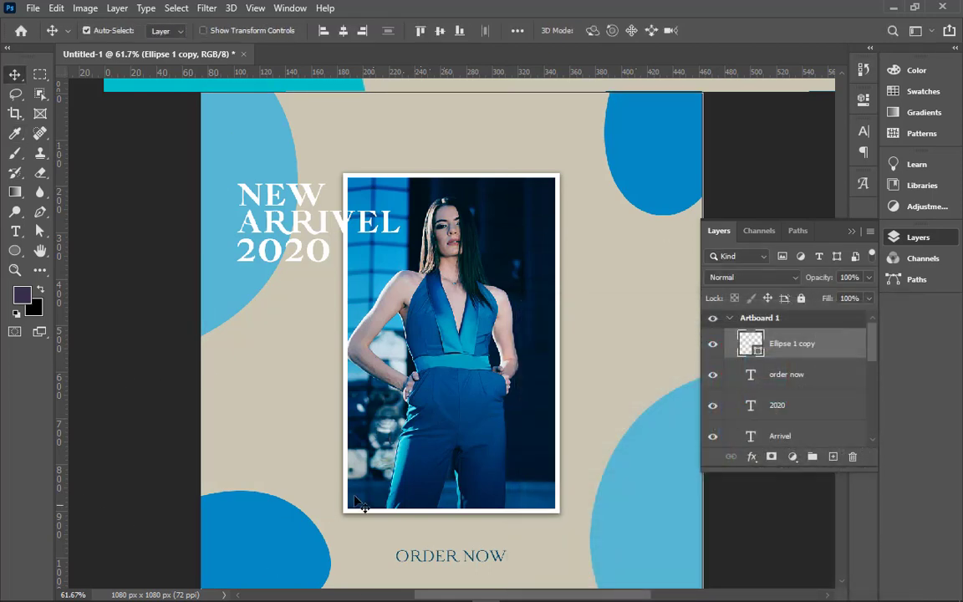
Recolour the ORDER NOW text bright blue (0186c4), sampled from the lower-left ellipse
double_click(479, 562)
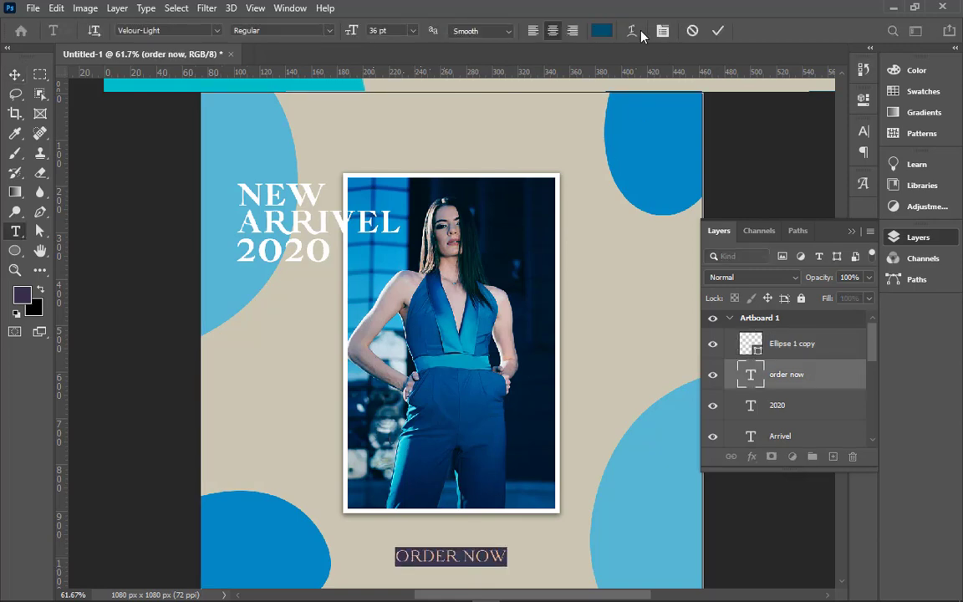
left_click(601, 31)
left_click(270, 522)
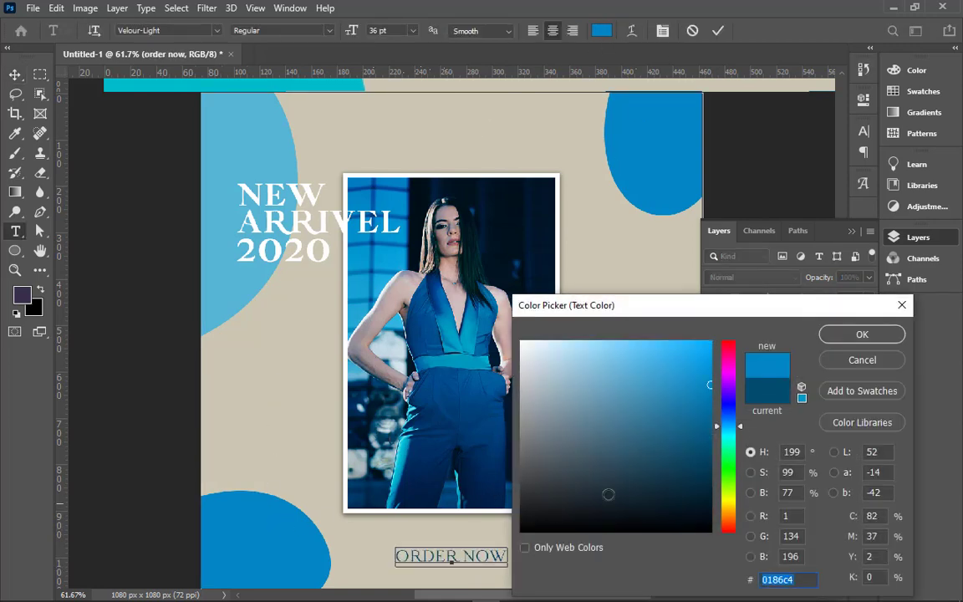
left_click(878, 336)
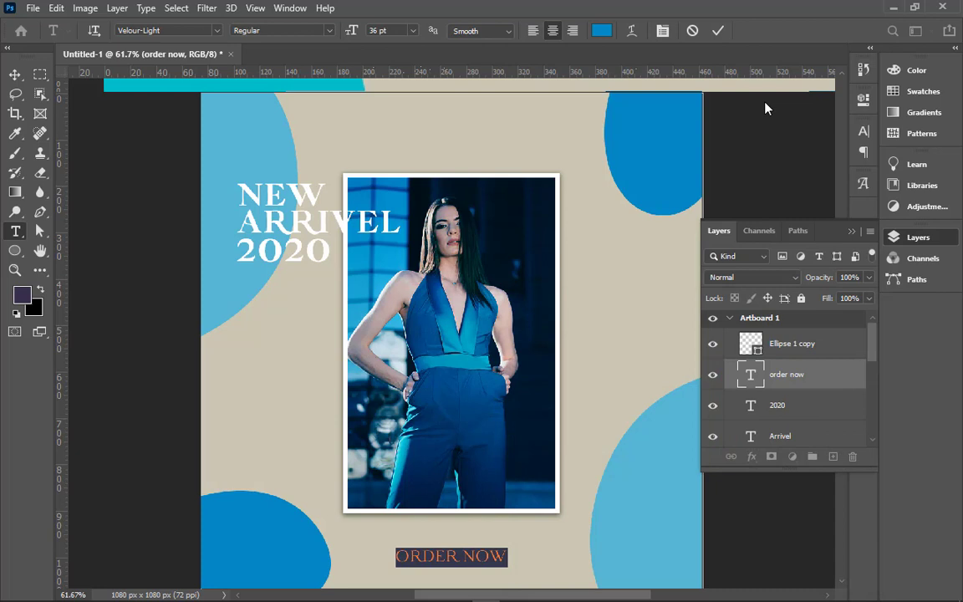
left_click(717, 31)
key("v")
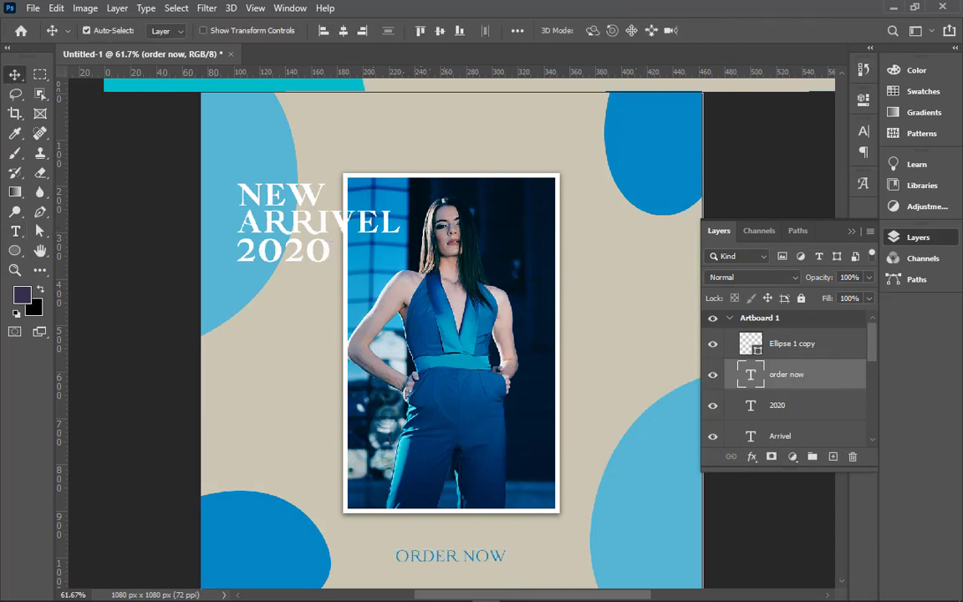
key("ctrl+minus")
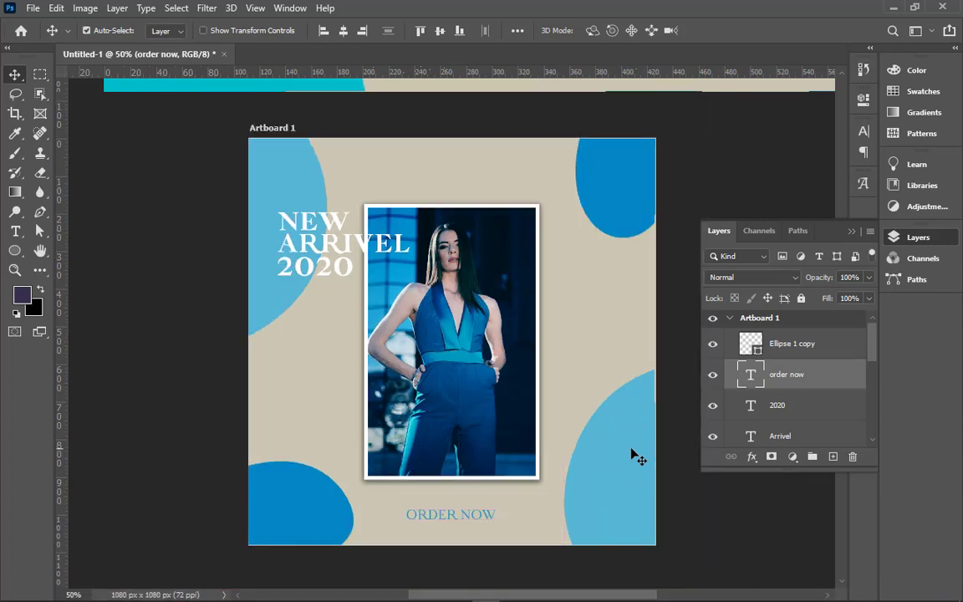
left_click(815, 443, "shift")
key("ctrl+t")
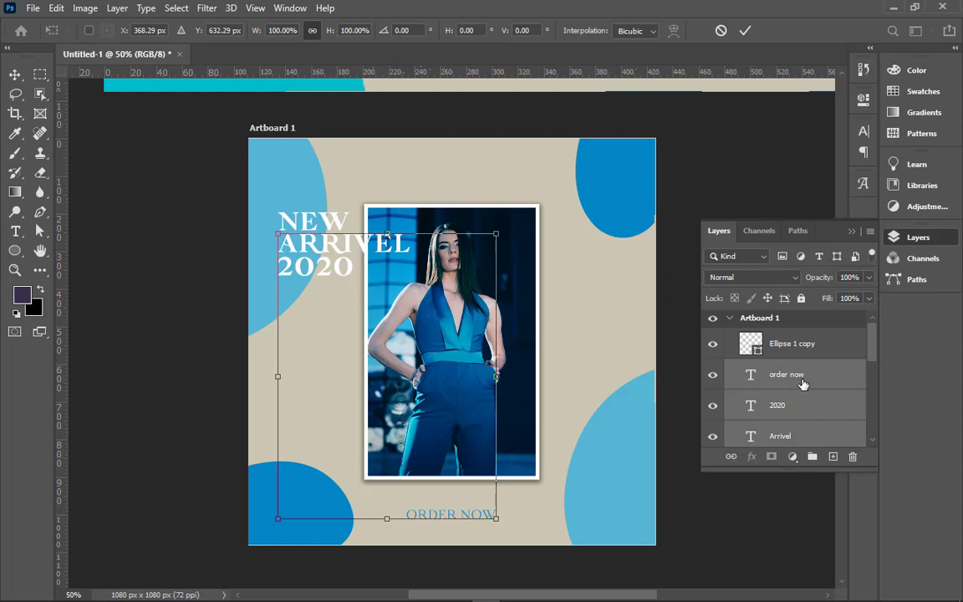
key("Return")
left_click(797, 422)
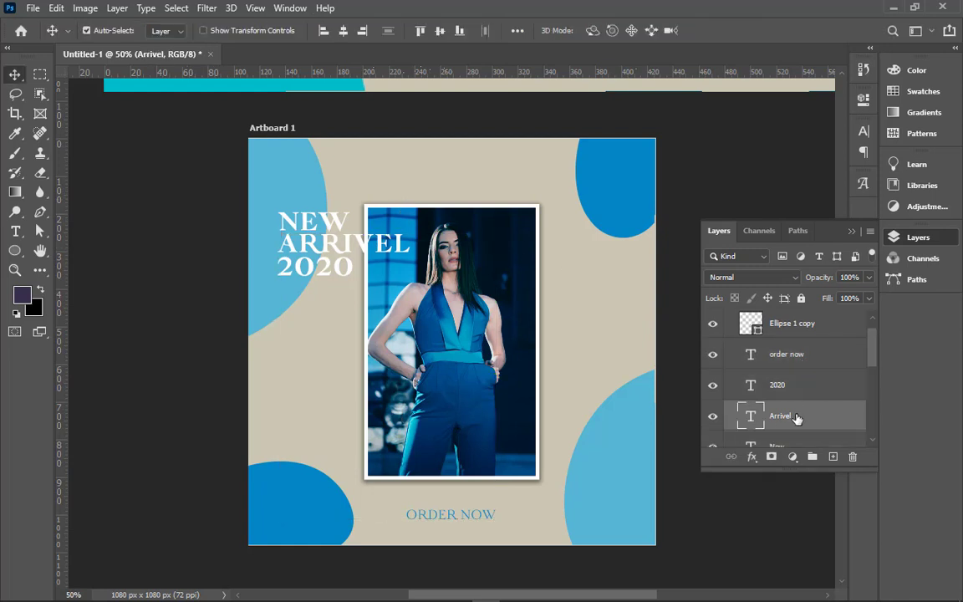
left_click(797, 362, "shift")
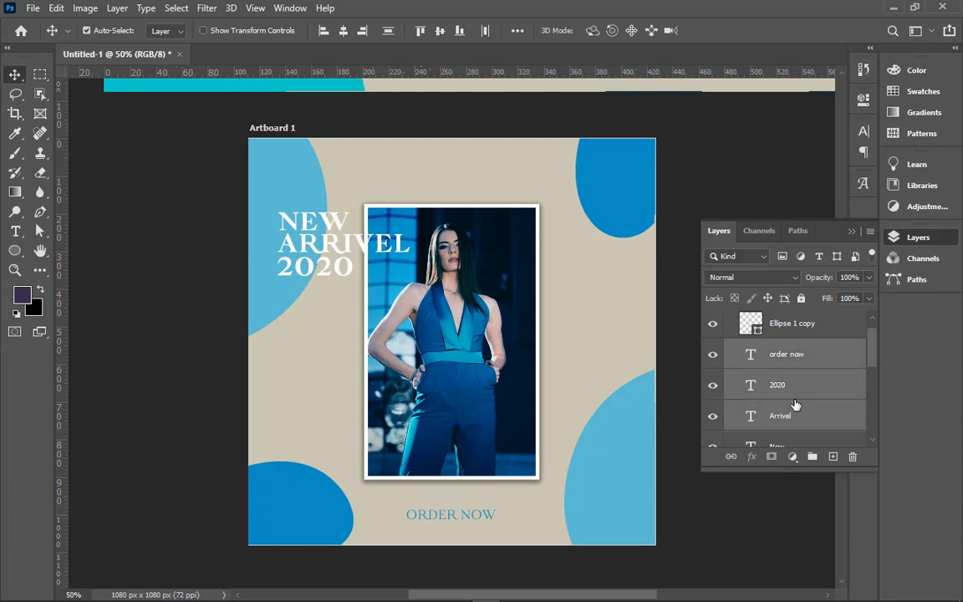
Scale the three heading text layers New, Arrivel and 2020 up together to 118.79%, extending them outward on both sides
scroll(795, 410, "down", 1)
left_click(790, 428)
left_click(791, 368, "shift")
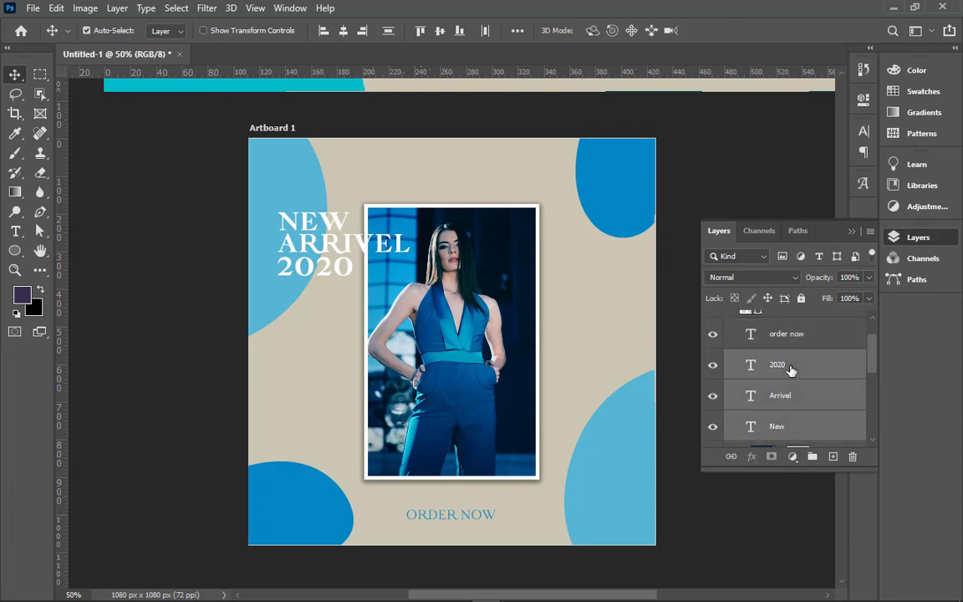
key("ctrl+t")
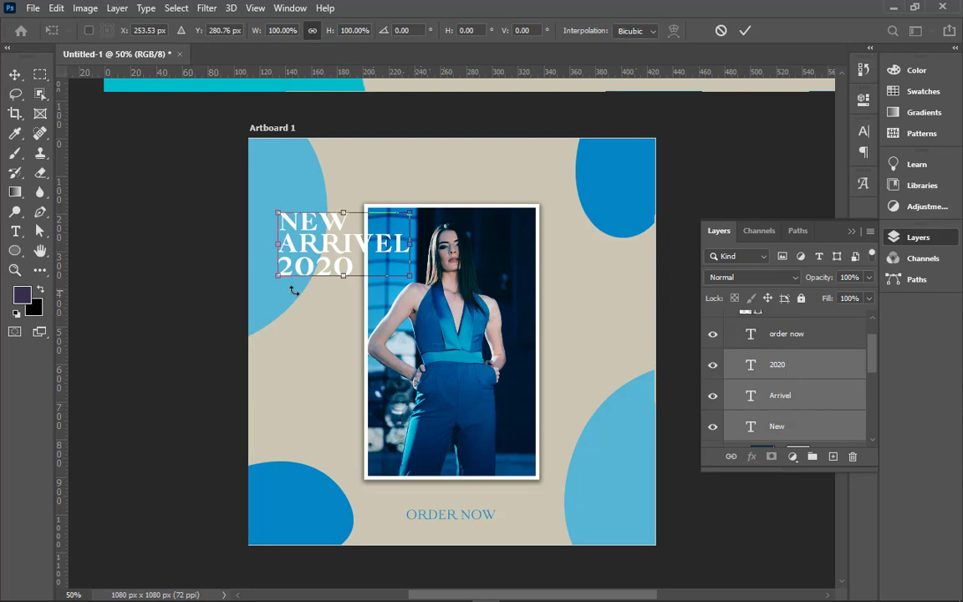
left_click_drag(271, 280, 259, 301)
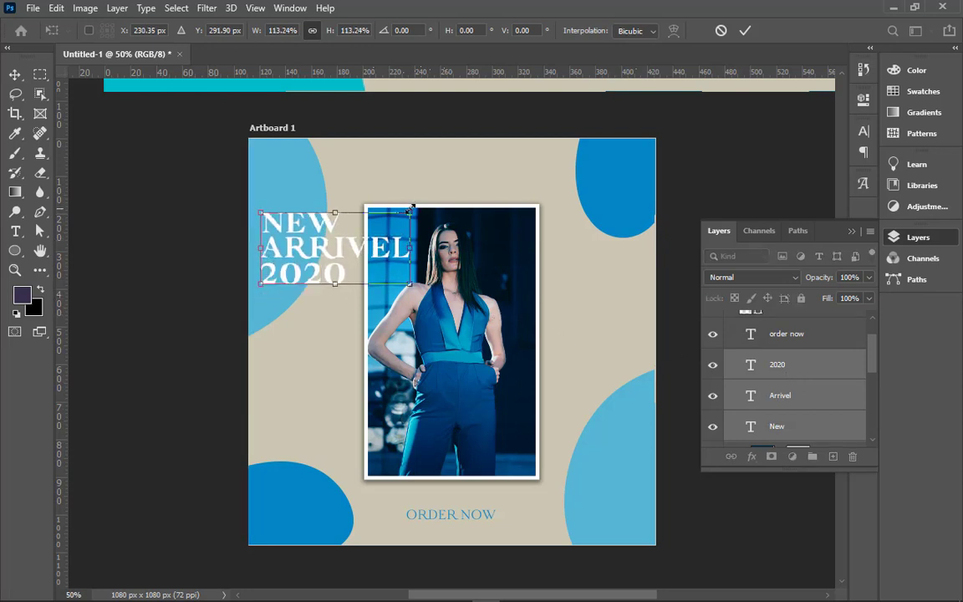
left_click_drag(411, 206, 422, 202)
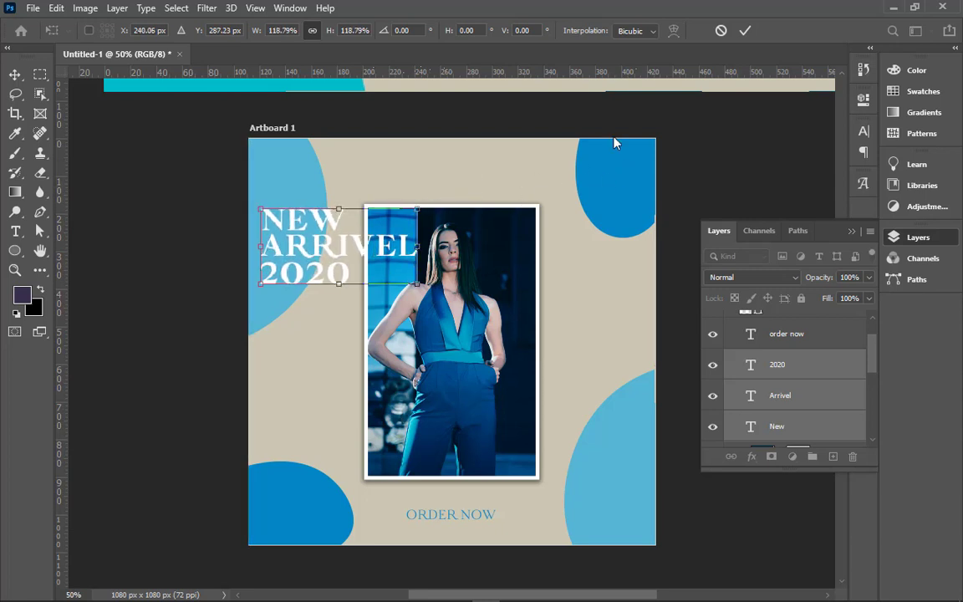
left_click(747, 33)
Nudge the enlarged NEW ARRIVEL 2020 heading about 10 px to the right
left_click_drag(254, 172, 478, 329)
key("shift+Right")
key("shift+Right")
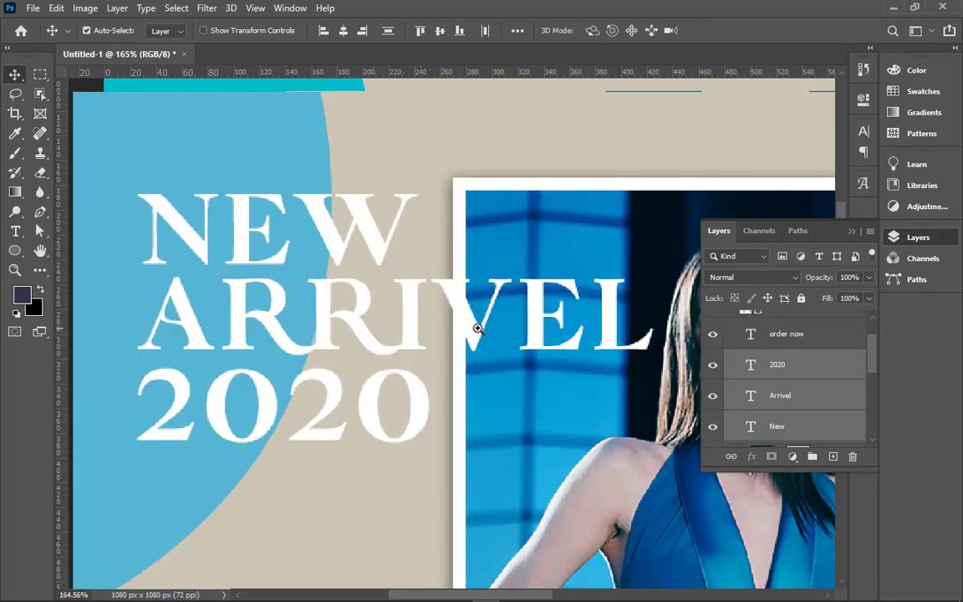
key("shift+Right")
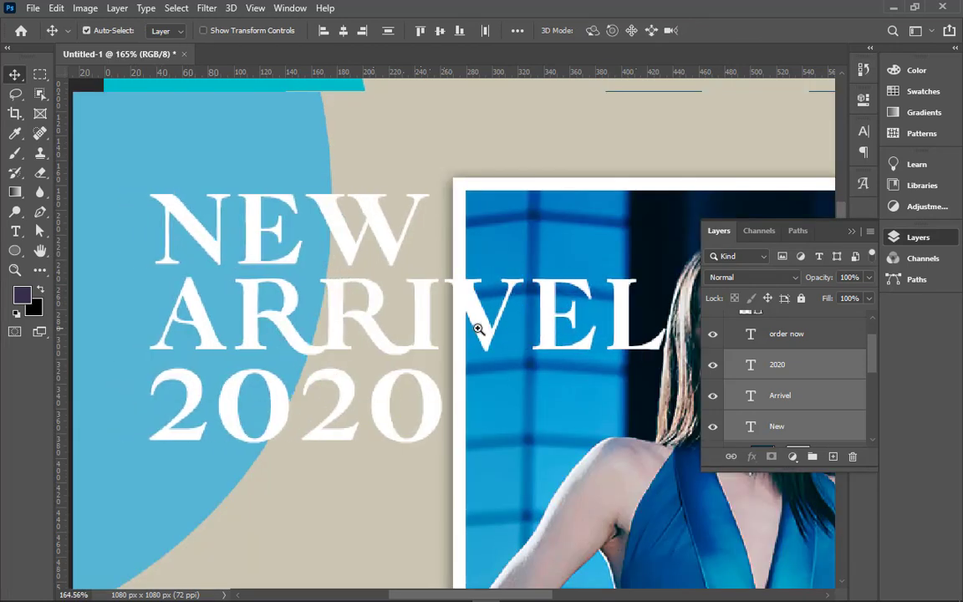
key("shift+Left")
key("shift+Left")
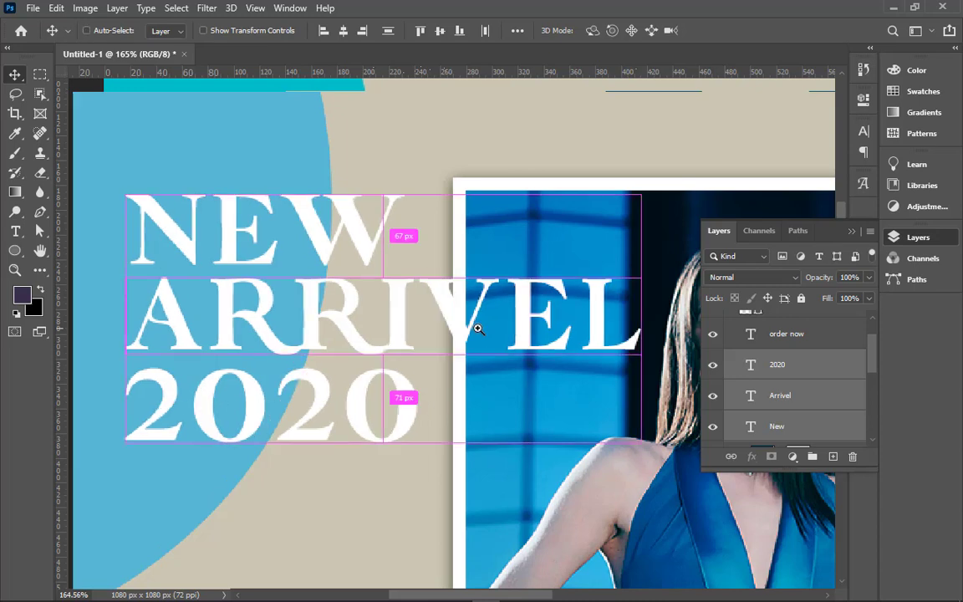
Fine-tune the heading's vertical placement, nudging it slightly upward beside the framed photo
key("ctrl+0")
key("shift+Up")
key("shift+Up")
key("shift+Up")
key("shift+Up")
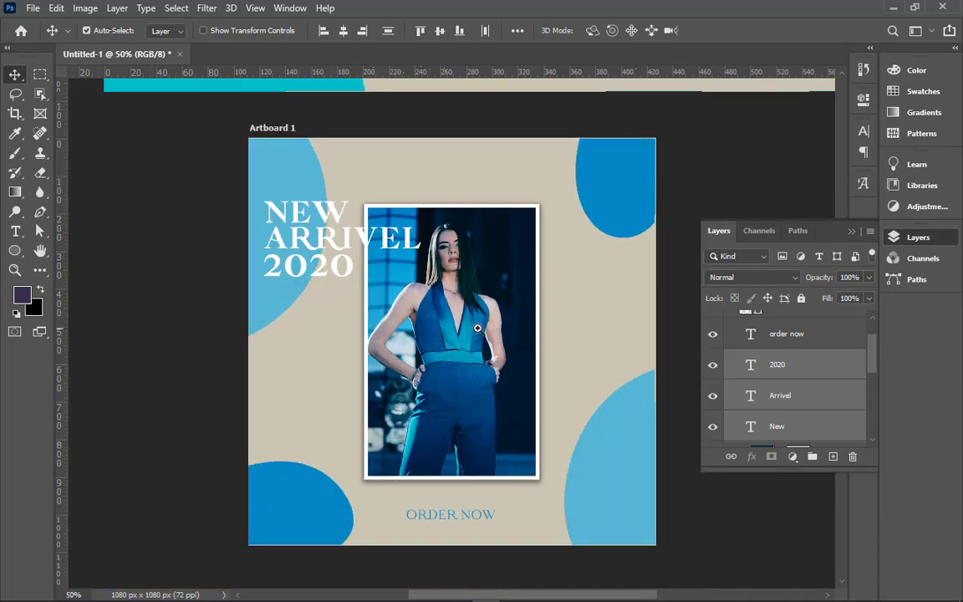
key("shift+Down")
key("shift+Down")
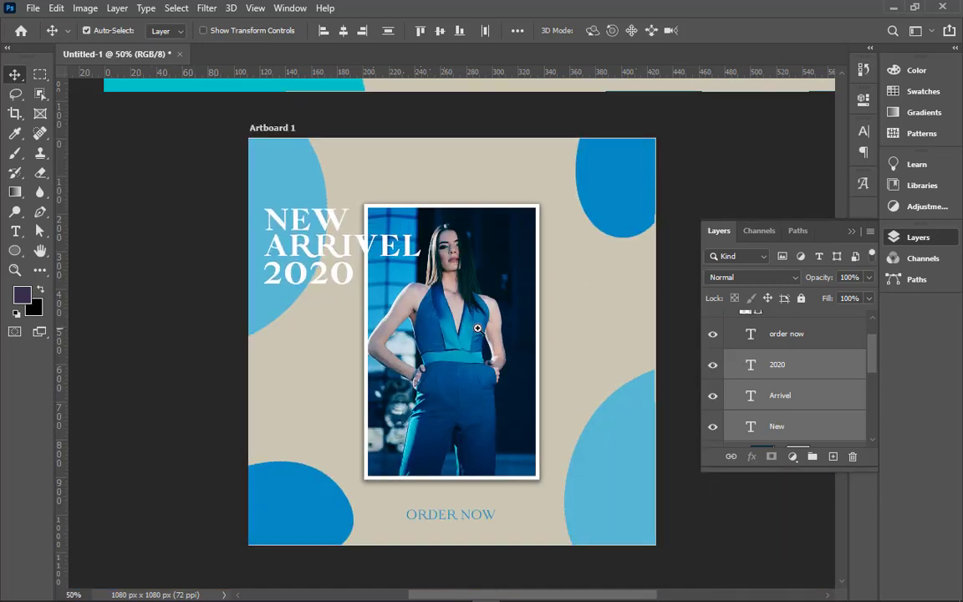
key("shift+Up")
key("ctrl+minus")
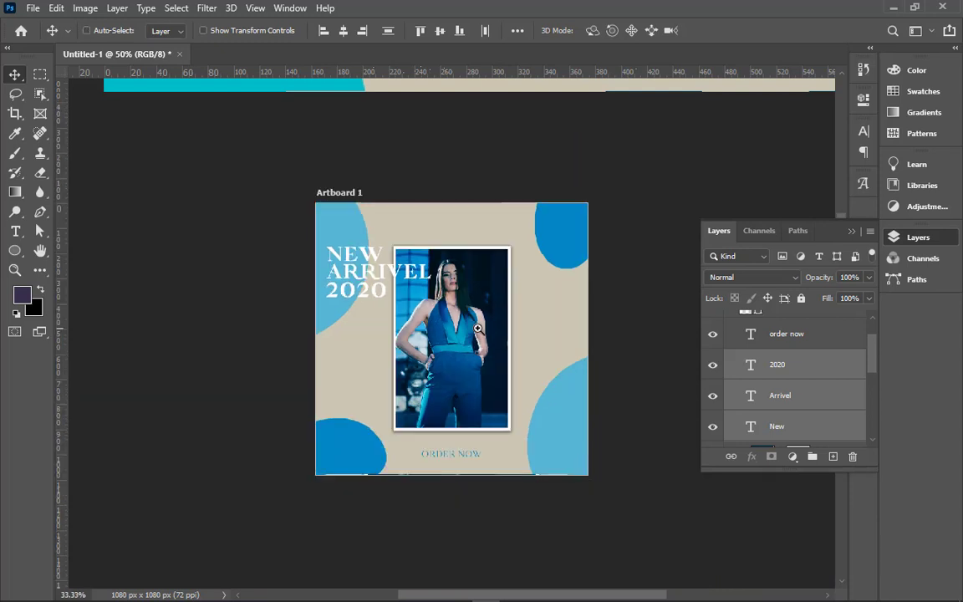
key("ctrl+0")
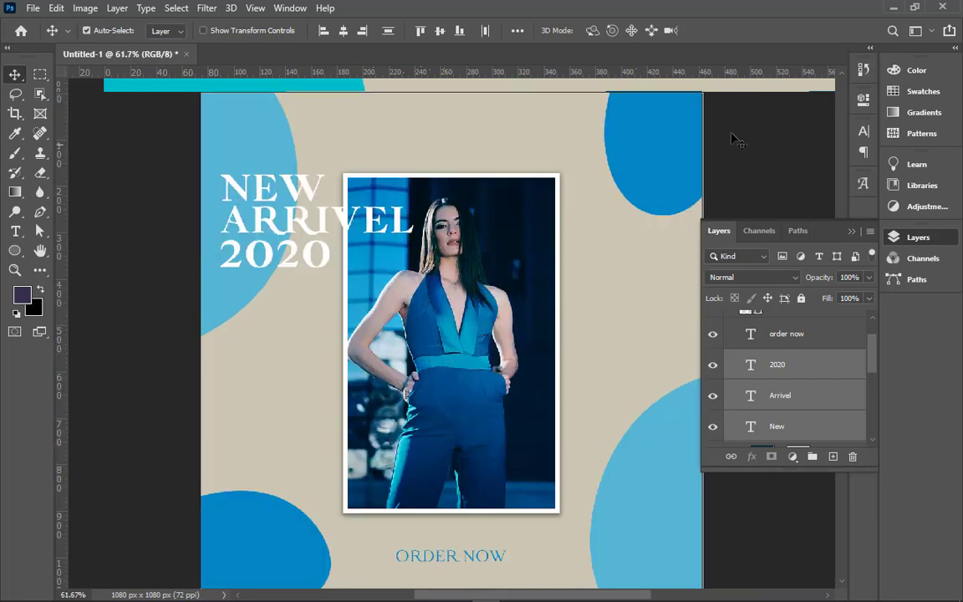
Try background fill colours sampled from the photo area: dark navy (00284c), grey (abb8ba) and light blue (66b3d0)
scroll(800, 368, "down", 4)
scroll(794, 393, "down", 3)
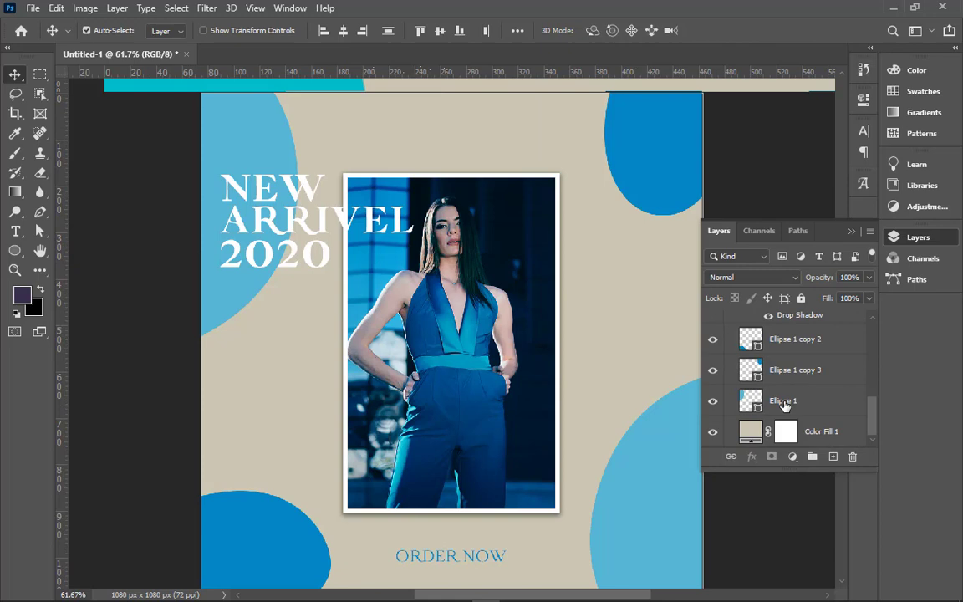
double_click(748, 433)
left_click(385, 495)
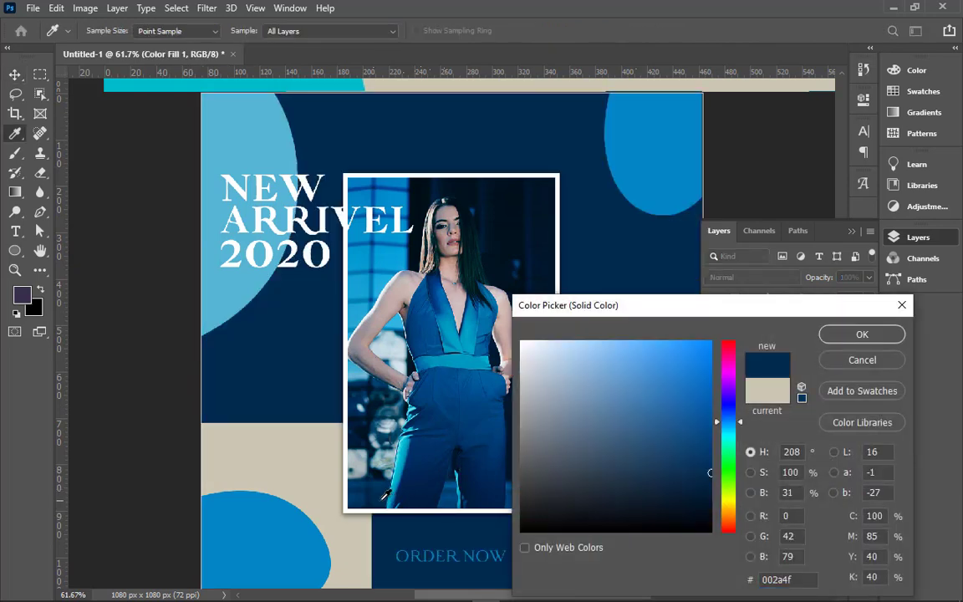
left_click(373, 488)
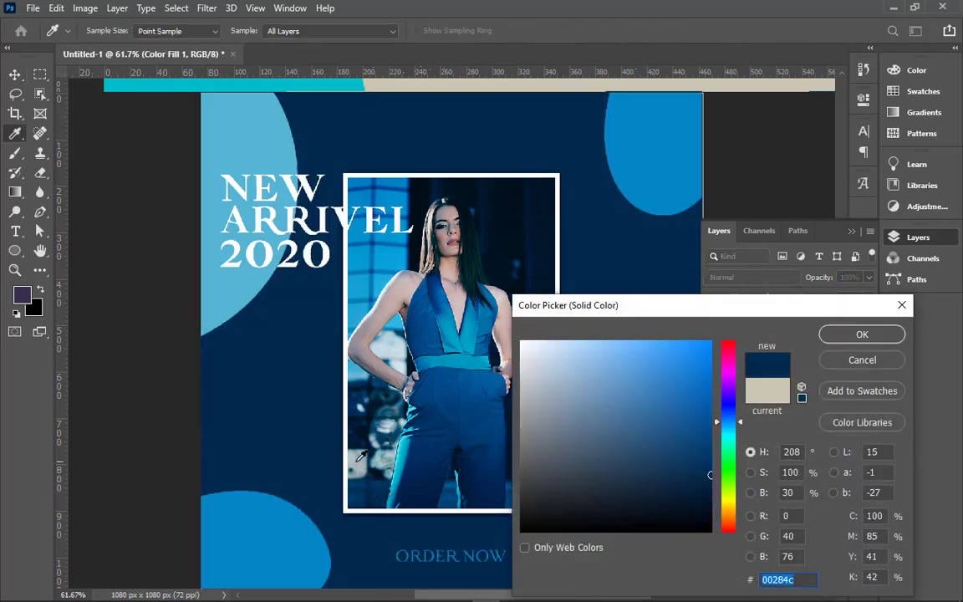
left_click(339, 464)
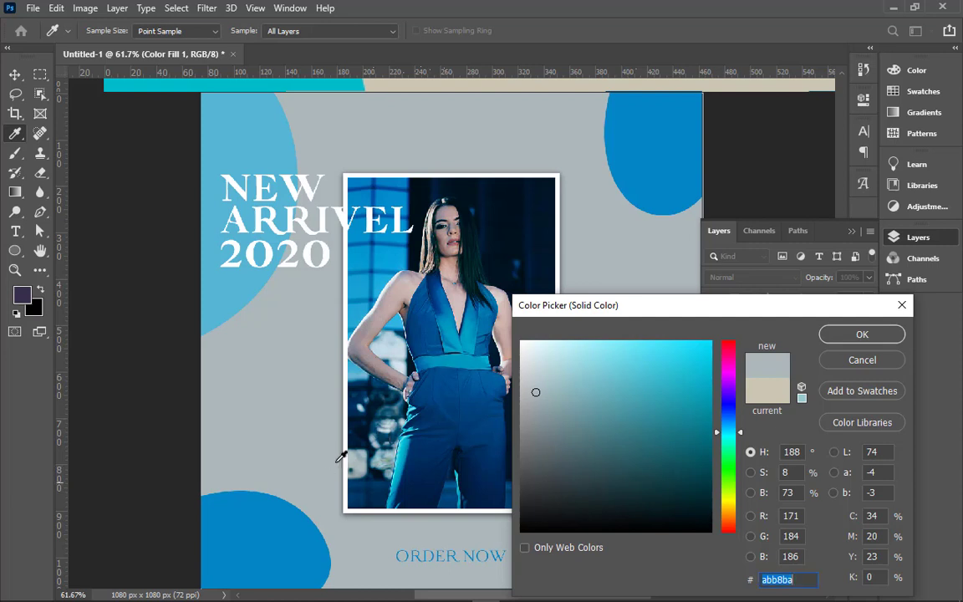
left_click(362, 370)
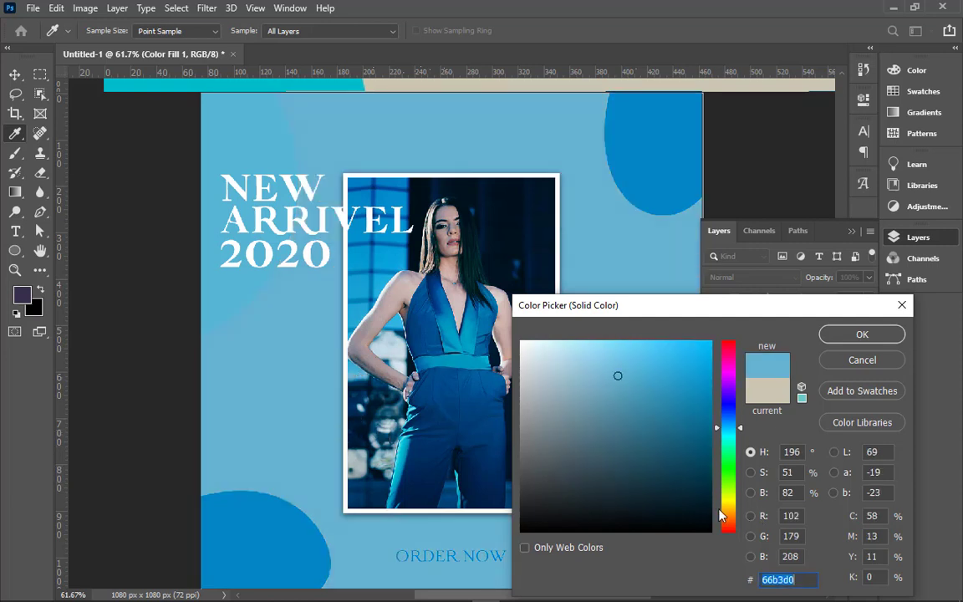
Shift the background fill to a yellow hue of 44° and lighten it to pale yellow (fede87)
mouse_move(729, 518)
left_mouse_down()
mouse_move(732, 504)
mouse_move(739, 520)
mouse_move(736, 505)
left_mouse_up()
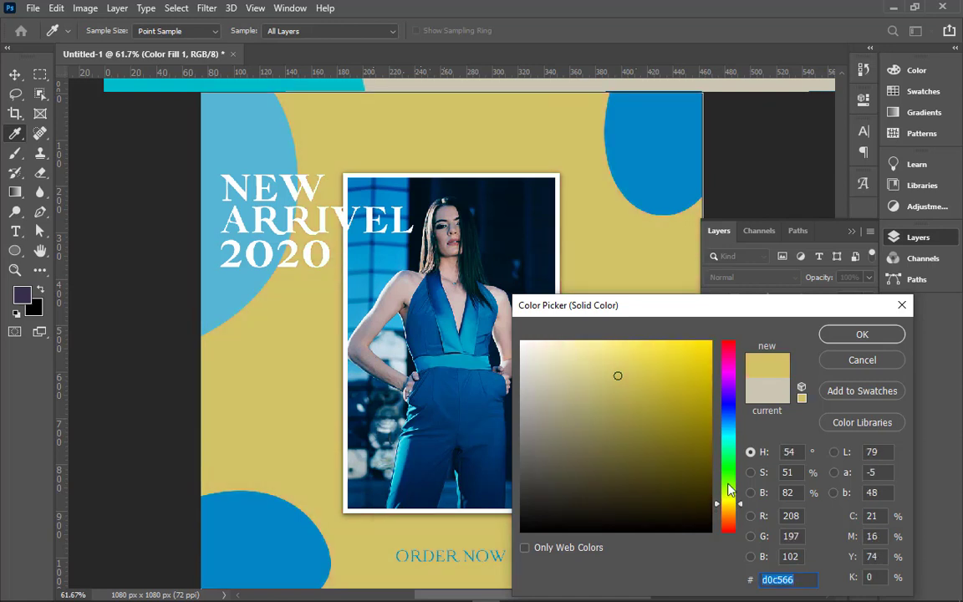
type("ffe400")
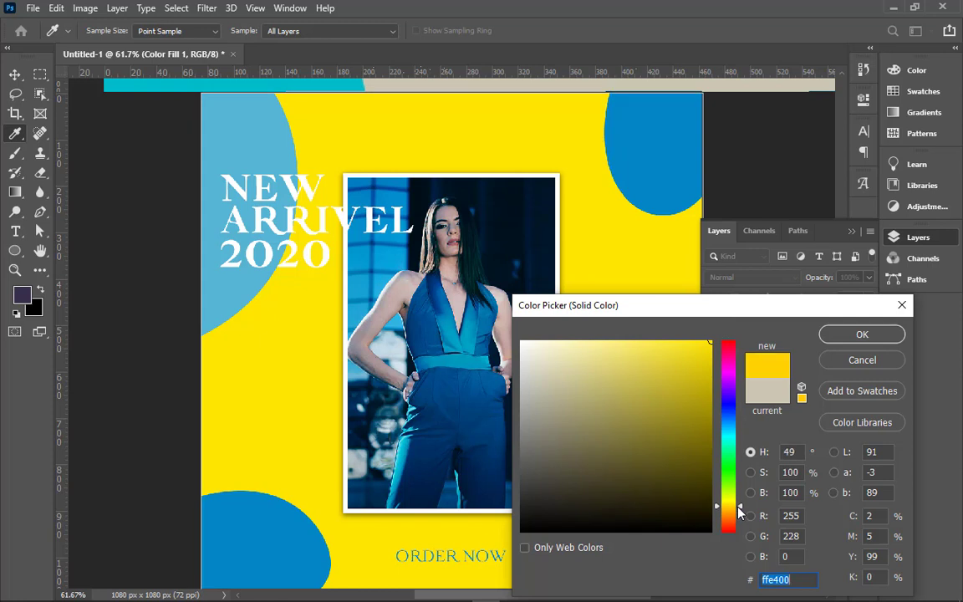
left_click_drag(739, 514, 739, 515)
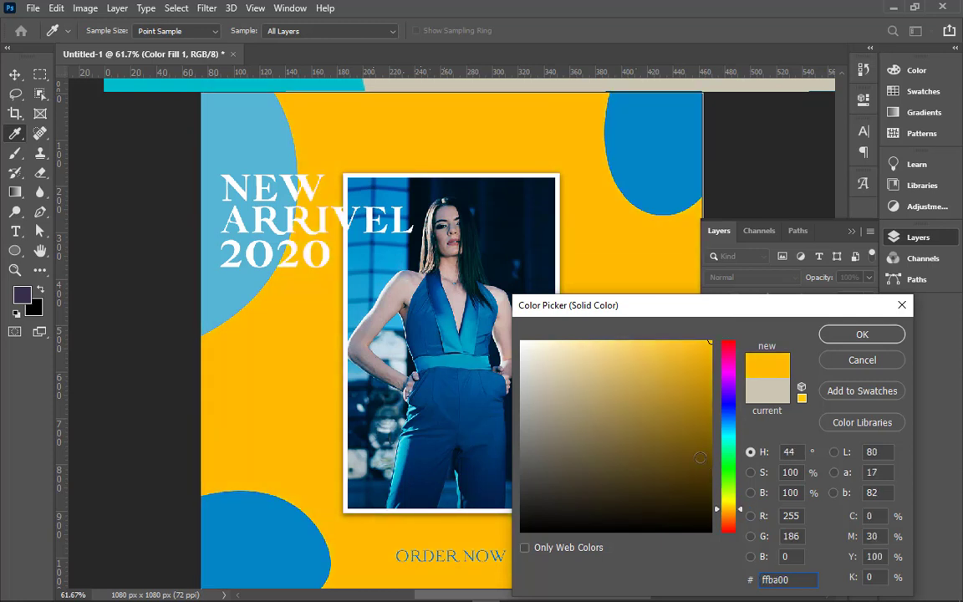
mouse_move(613, 389)
left_mouse_down()
mouse_move(654, 380)
mouse_move(649, 400)
mouse_move(649, 378)
mouse_move(639, 394)
mouse_move(662, 364)
mouse_move(641, 346)
mouse_move(628, 357)
mouse_move(623, 343)
left_mouse_up()
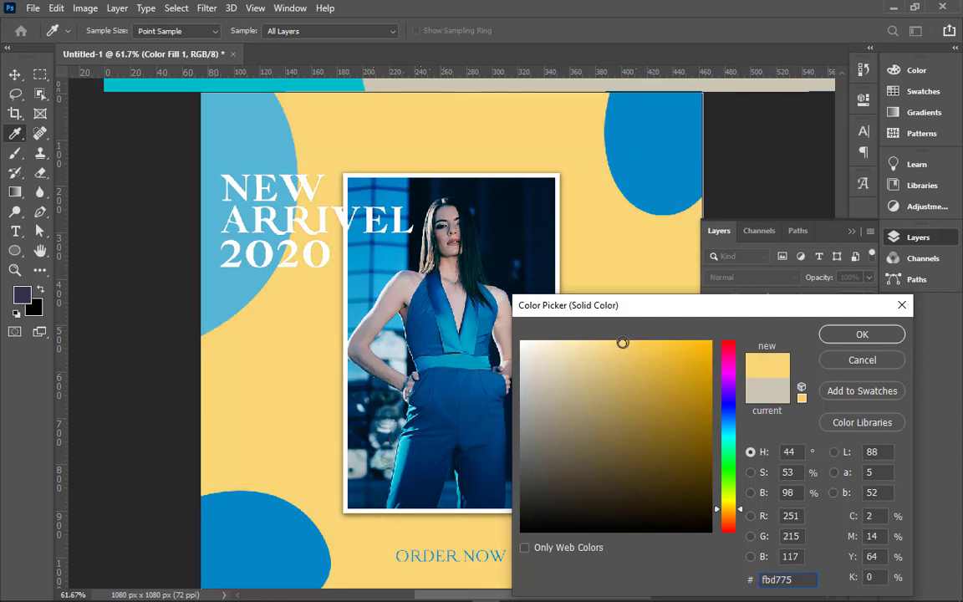
left_click_drag(622, 343, 609, 341)
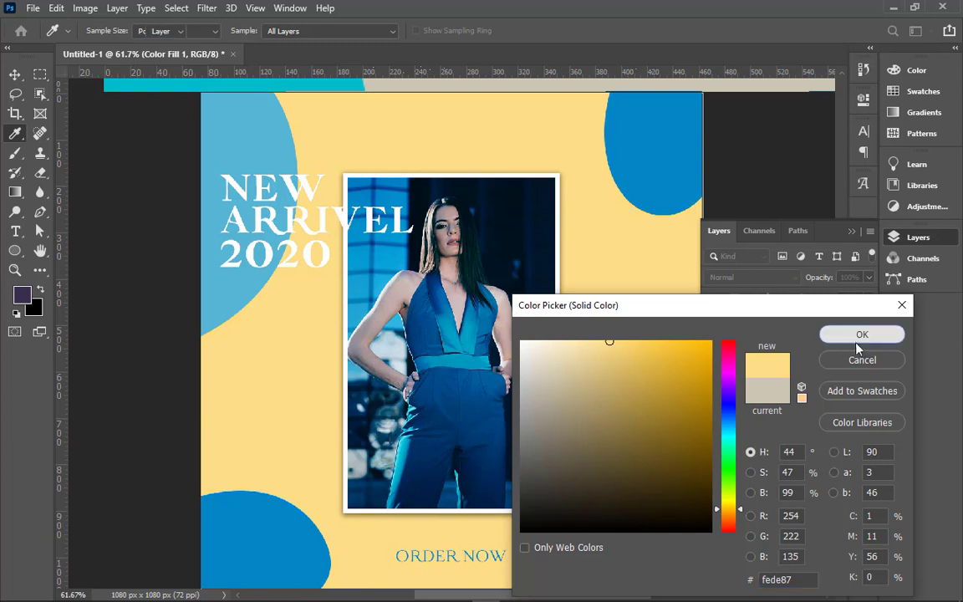
left_click(857, 341)
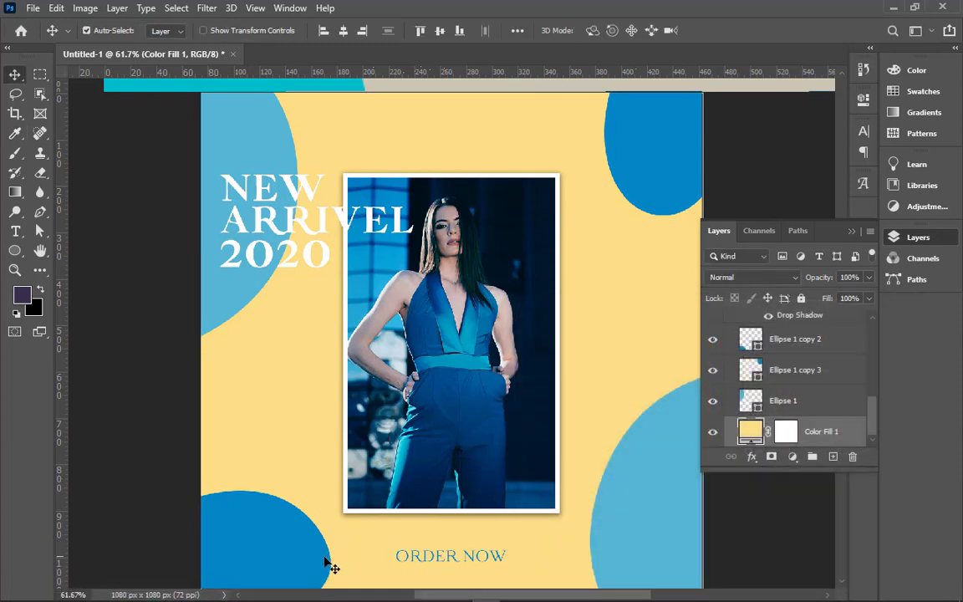
key("ctrl+minus")
key("ctrl+0")
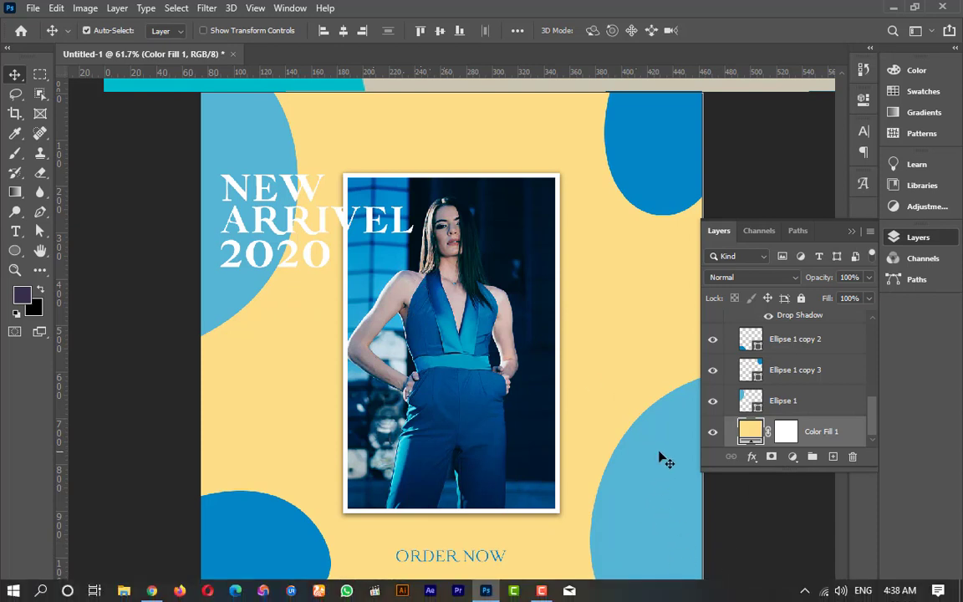
Change the background fill to a richer warm yellow (fcd059)
double_click(750, 433)
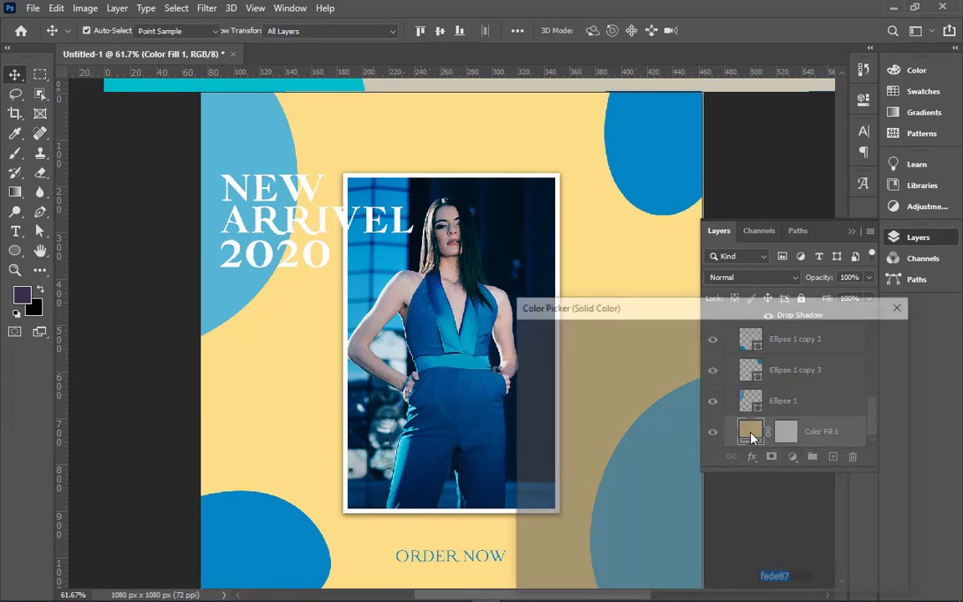
left_click_drag(709, 365, 725, 338)
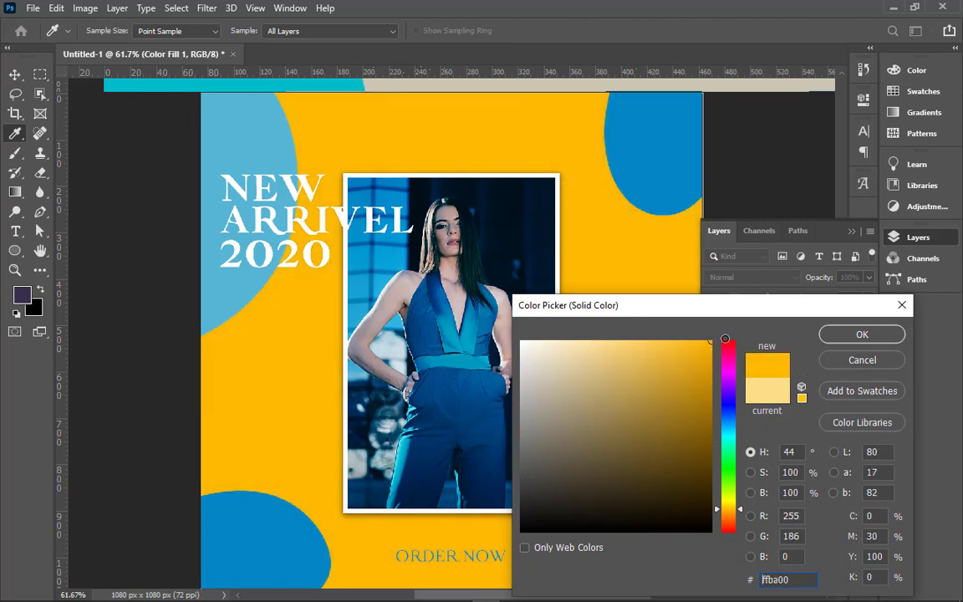
left_click(674, 347)
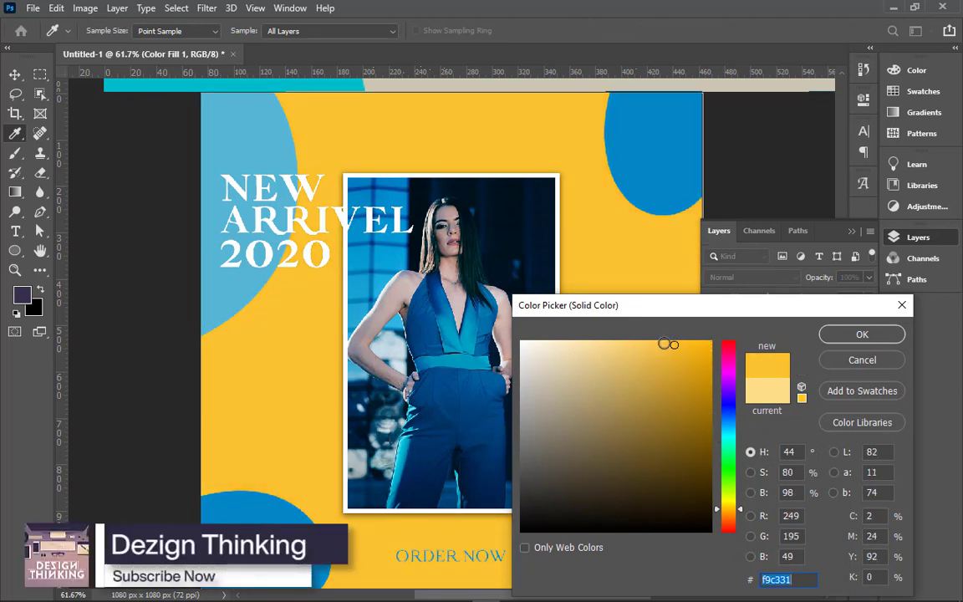
left_click_drag(666, 341, 636, 343)
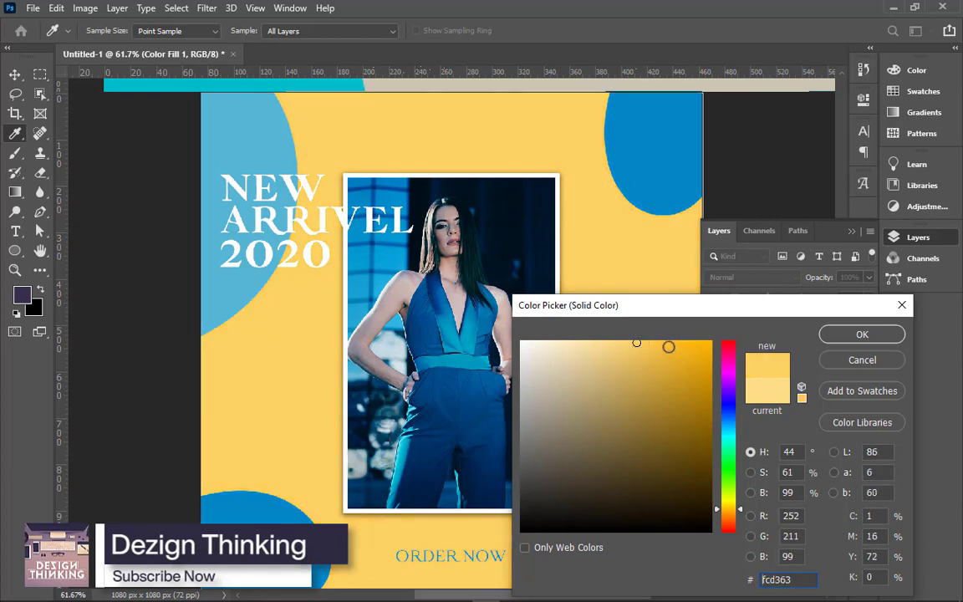
left_click(643, 343)
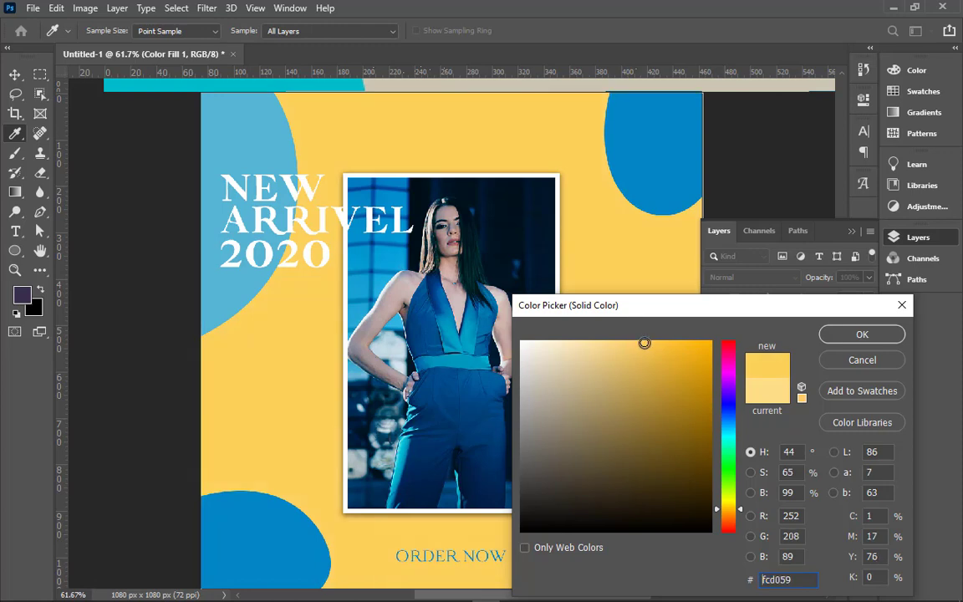
left_click(862, 335)
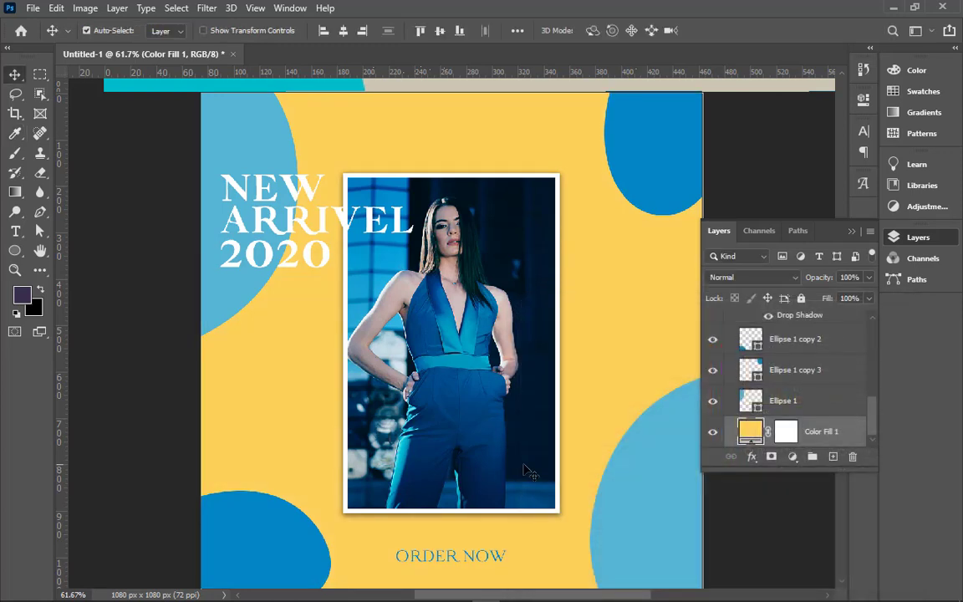
key("ctrl+minus")
key("ctrl+0")
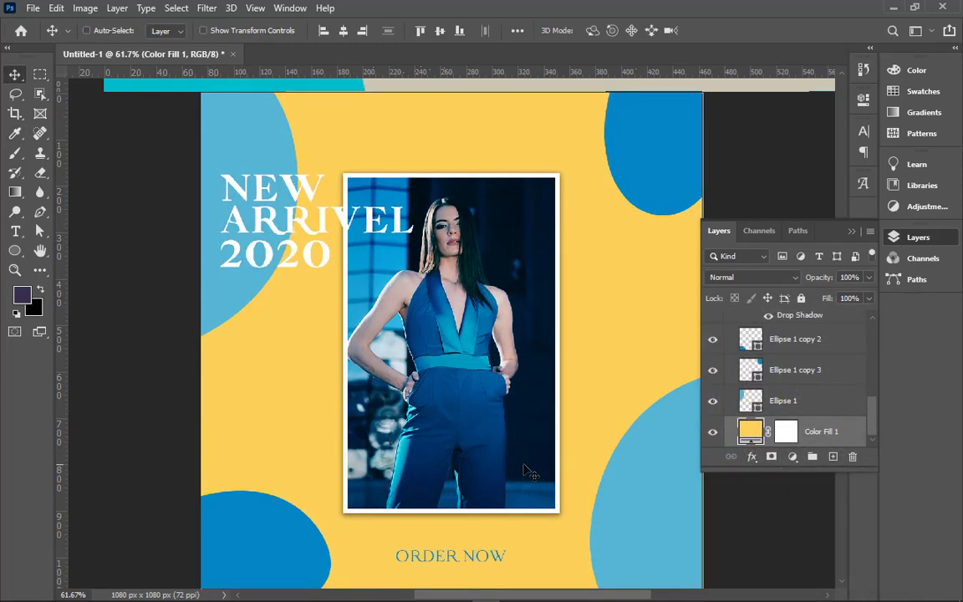